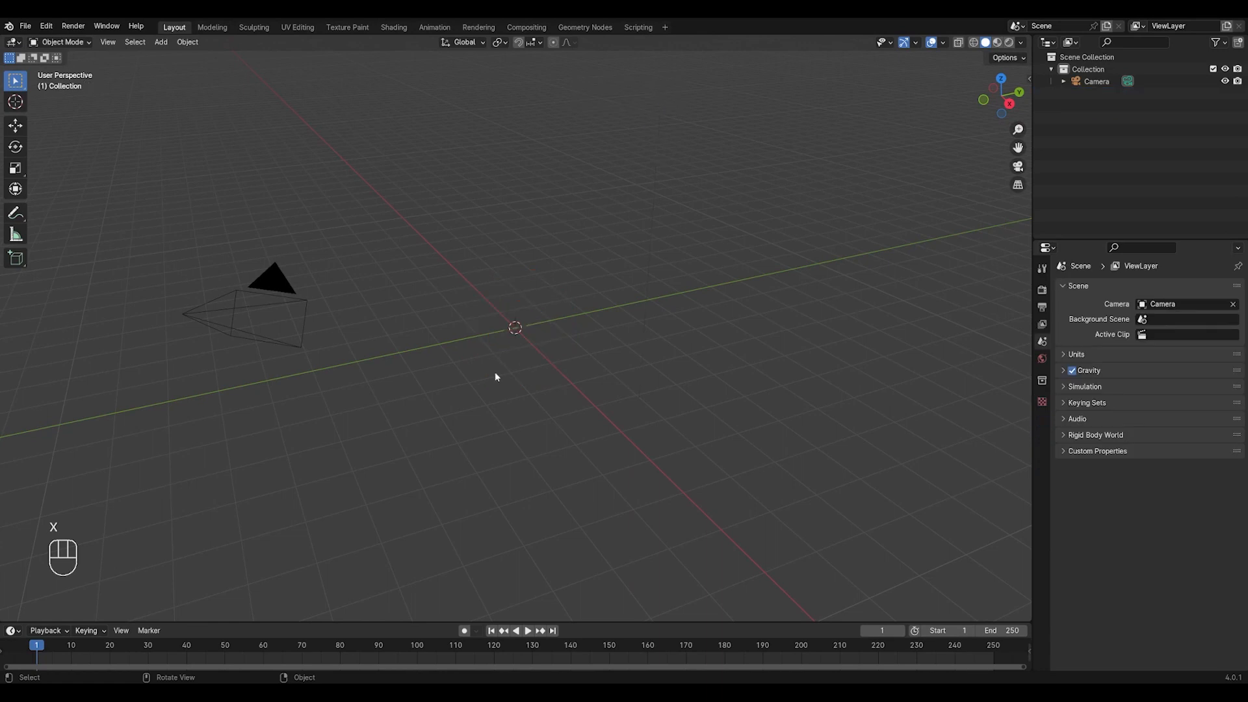
# Add a mesh circle at the origin with 24 vertices
pyautogui.hotkey('shift', 'a')
pyautogui.click(544, 394)
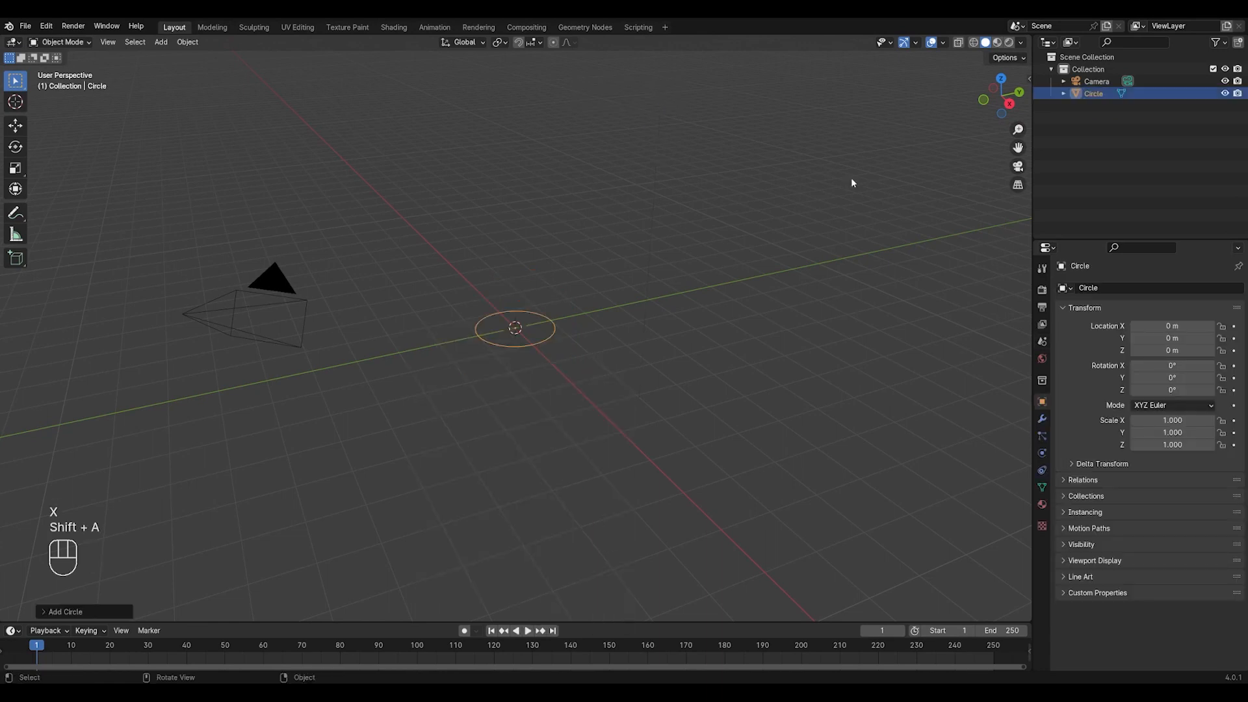
pyautogui.click(81, 613)
pyautogui.click(150, 481)
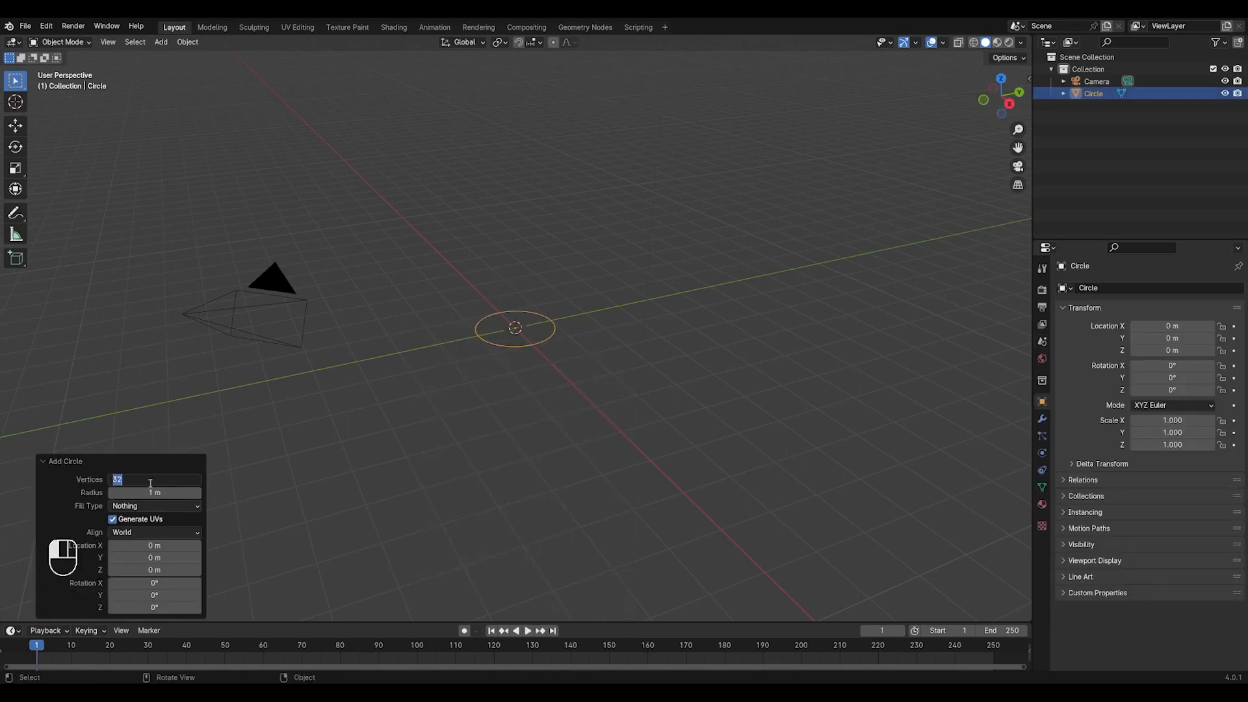
pyautogui.press('Return')
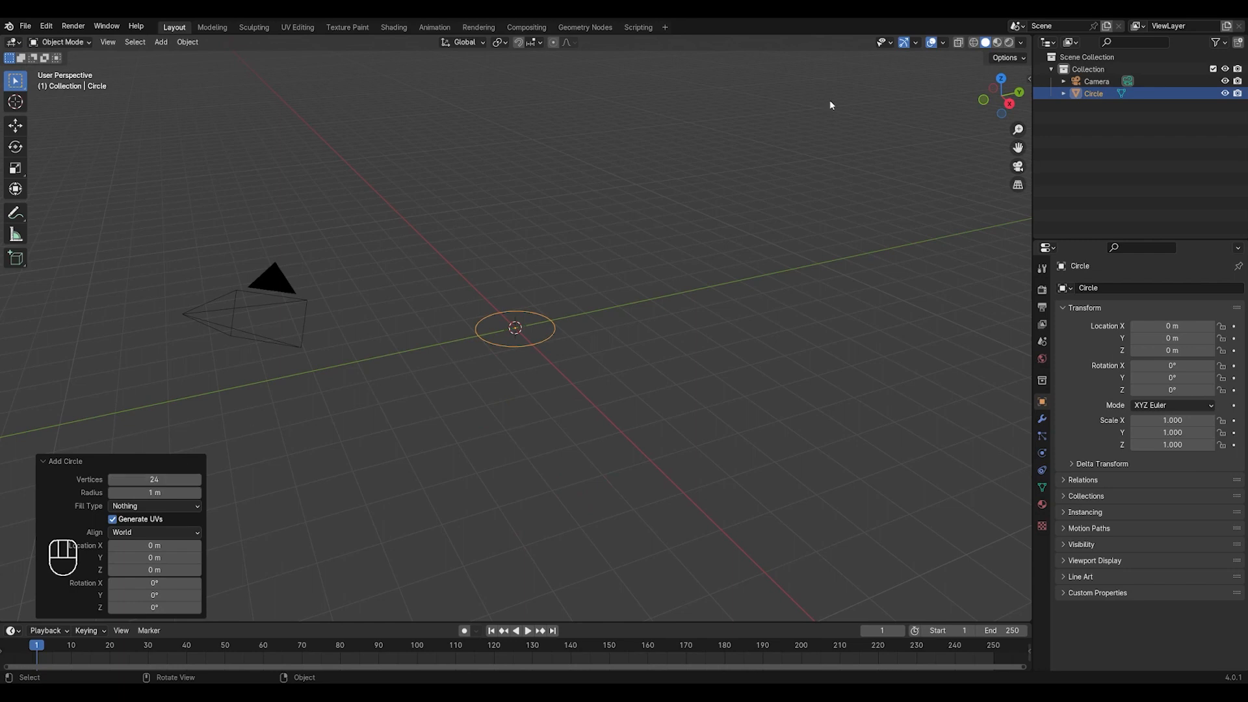
# Fill the circle with a face and inset it by about 0.75 m, leaving a small central face
pyautogui.click(1001, 78)
pyautogui.press('Tab')
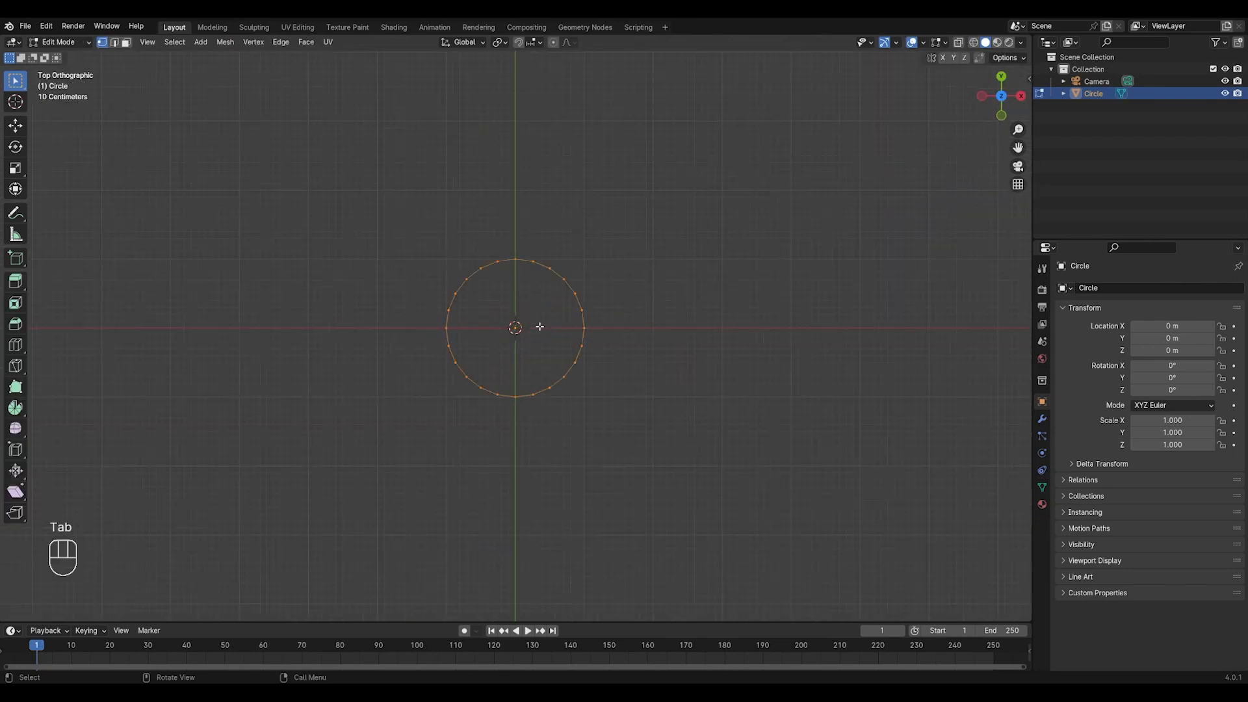
pyautogui.scroll(4, 583, 331)
pyautogui.press('f')
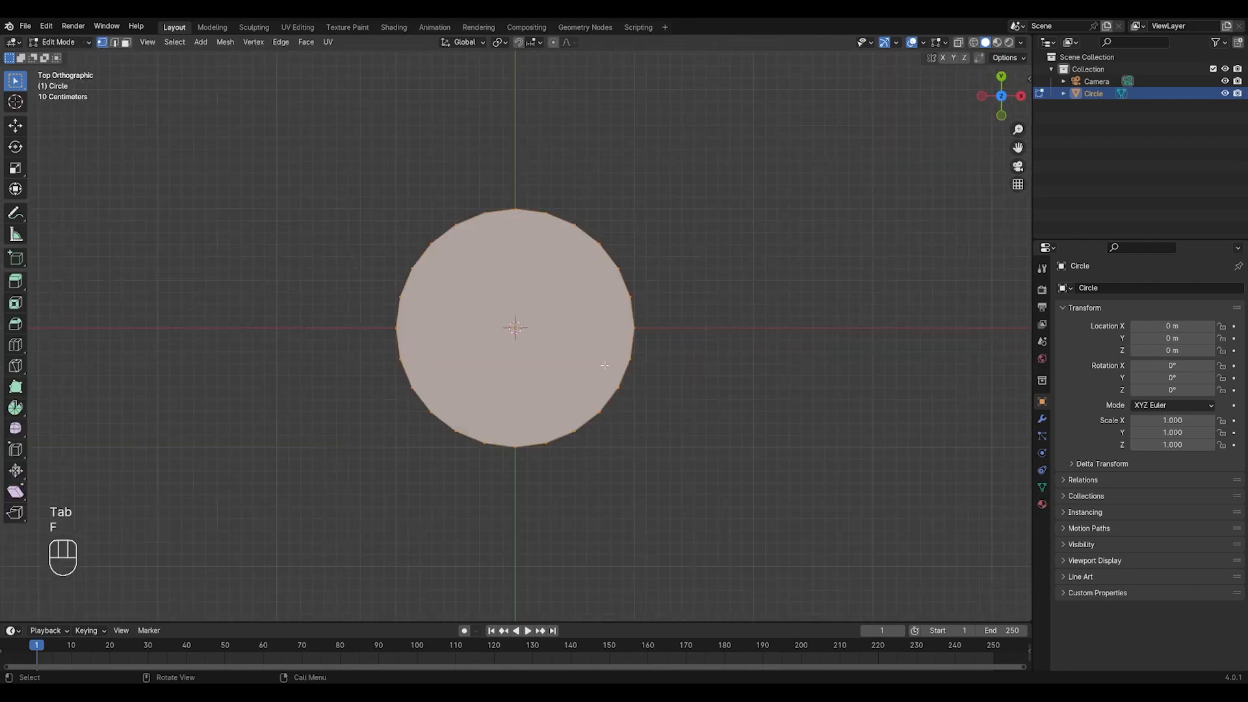
pyautogui.press('i')
pyautogui.click(578, 364)
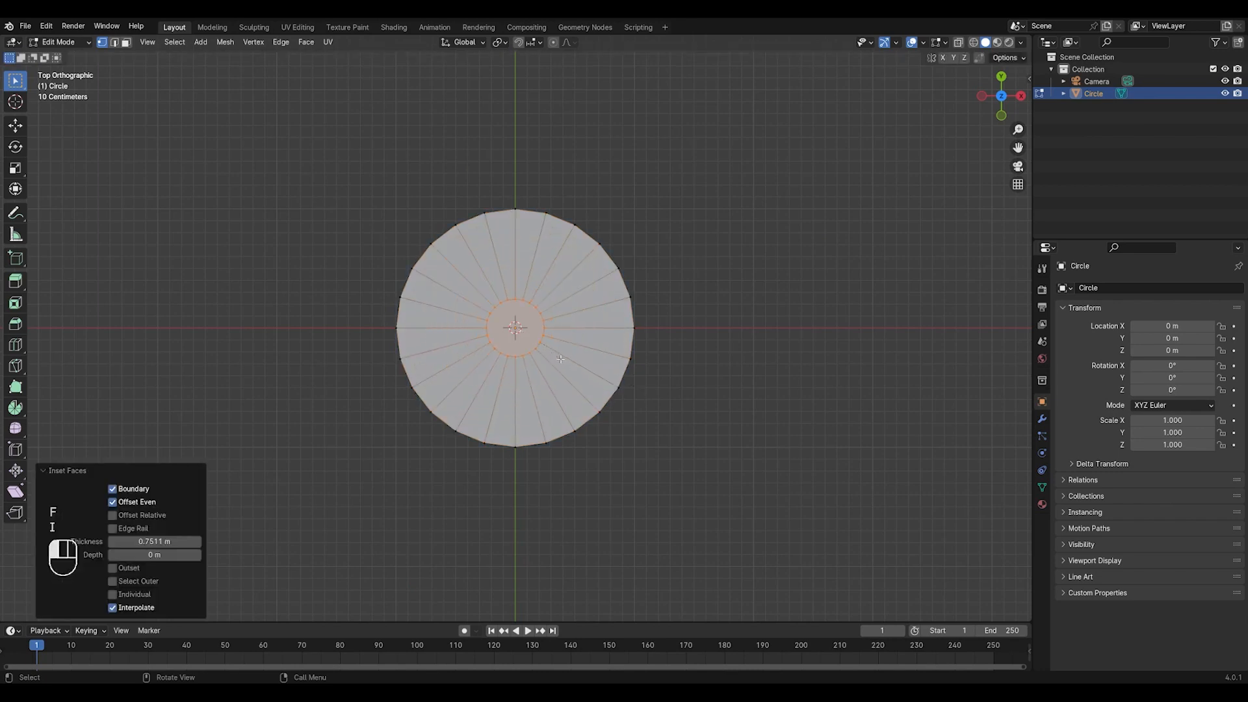
# Raise the inset central face about 0.9 m along Z to form a truncated cone
pyautogui.click(1001, 116)
pyautogui.press('g')
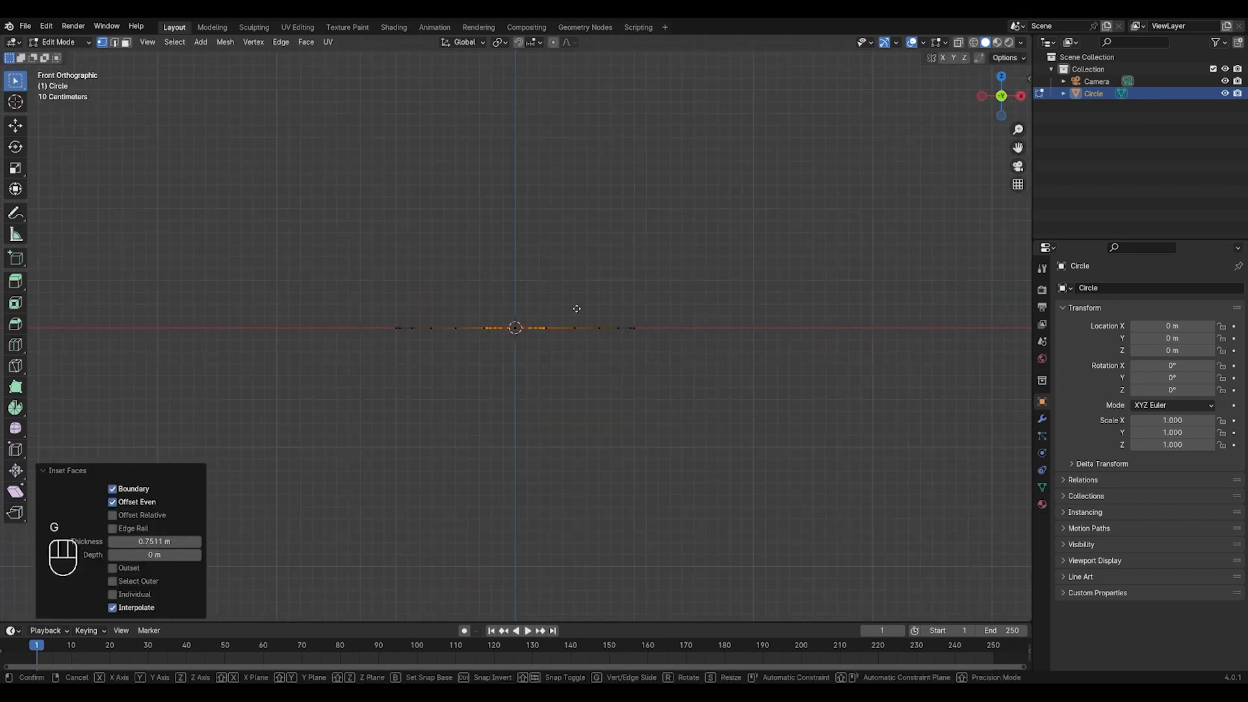
pyautogui.press('z')
pyautogui.click(586, 202)
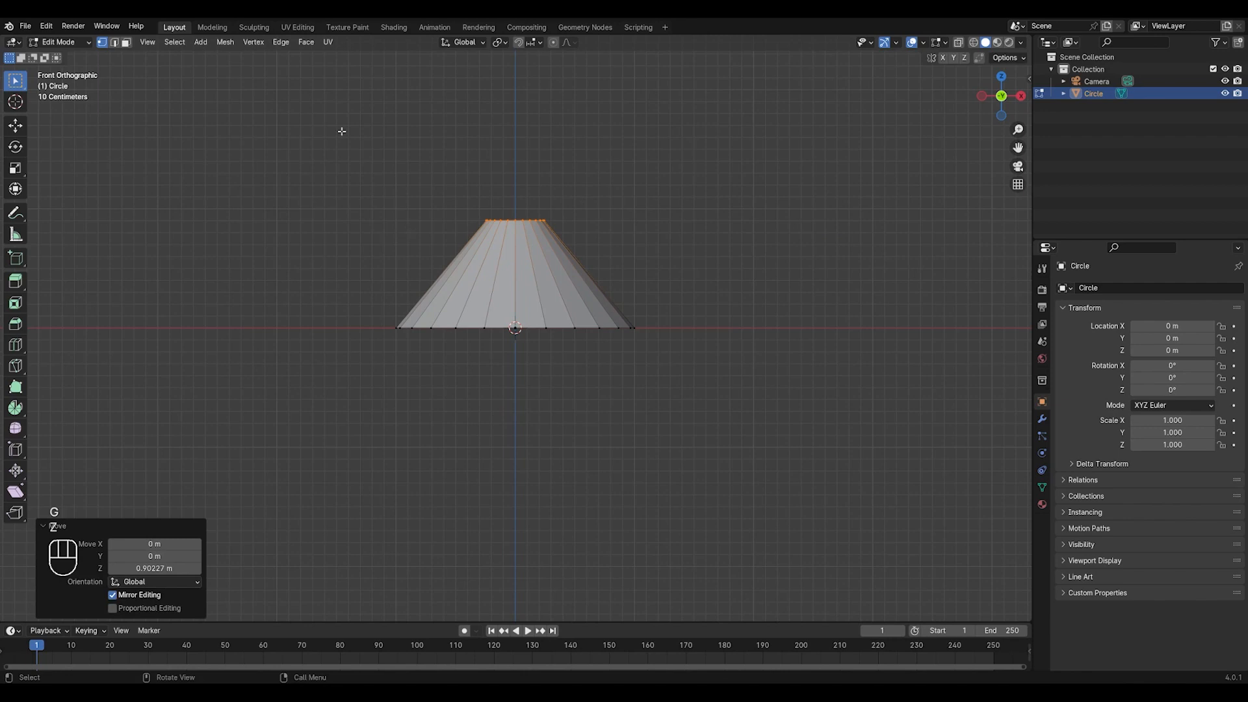
# Select every other vertex of the cone's lower rim with Checker Deselect and slide them upward by a factor of about 0.22
pyautogui.keyDown('alt'); pyautogui.click(554, 324); pyautogui.keyUp('alt')
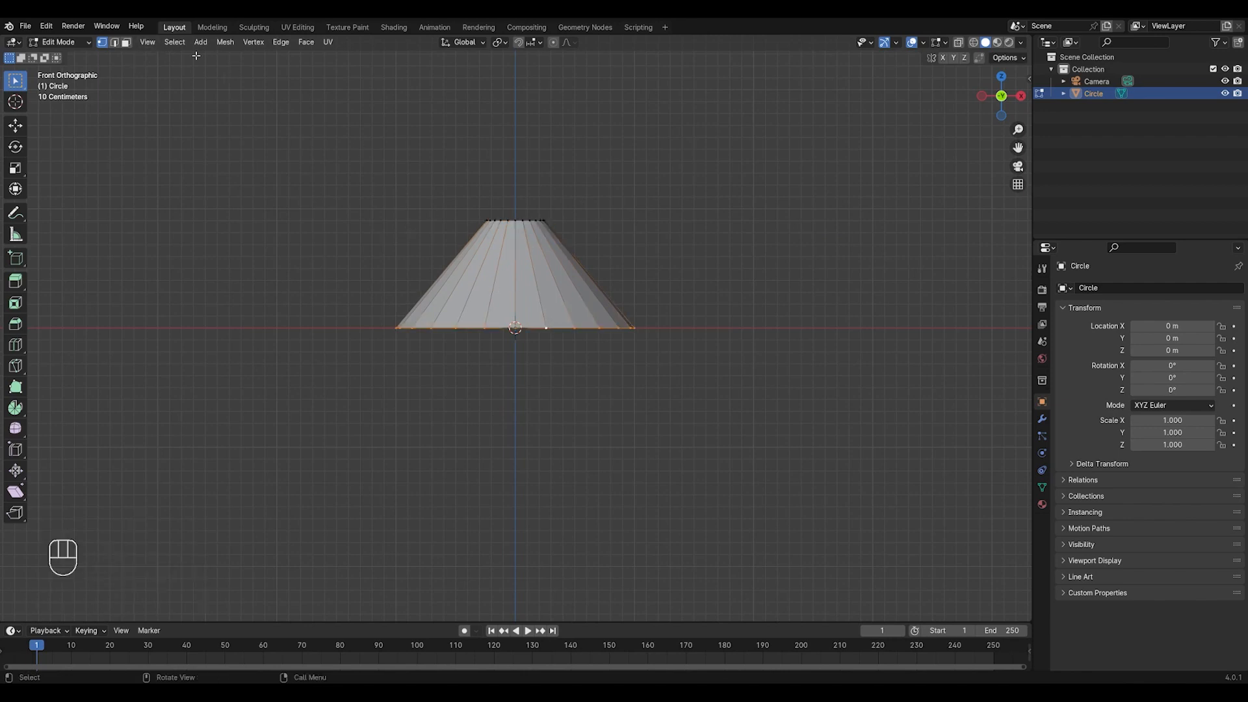
pyautogui.click(182, 44)
pyautogui.click(218, 150)
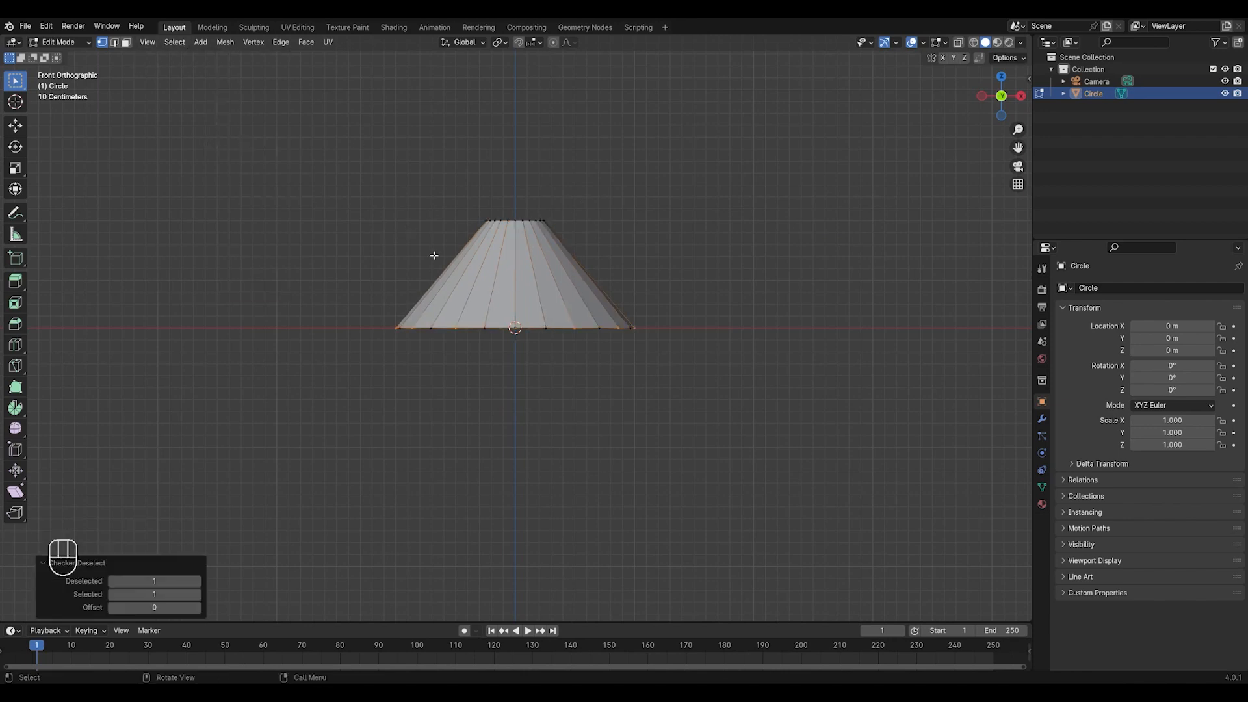
pyautogui.press('g')
pyautogui.press('g')
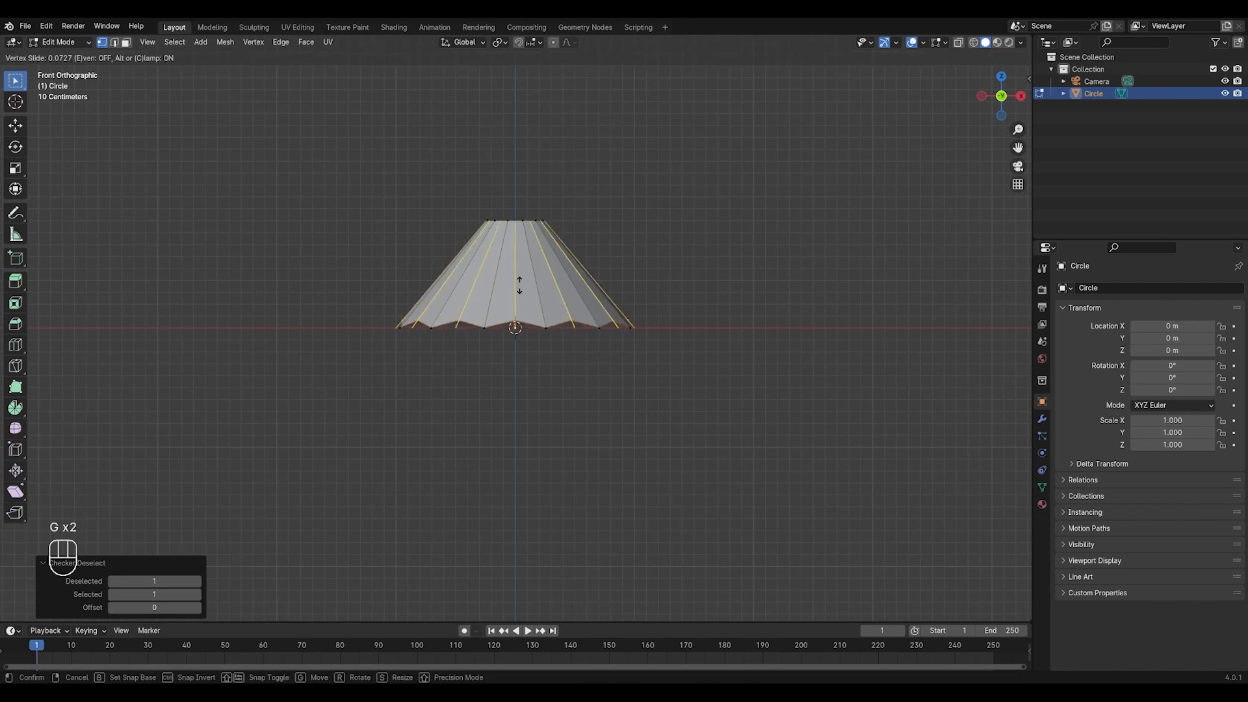
pyautogui.click(516, 268)
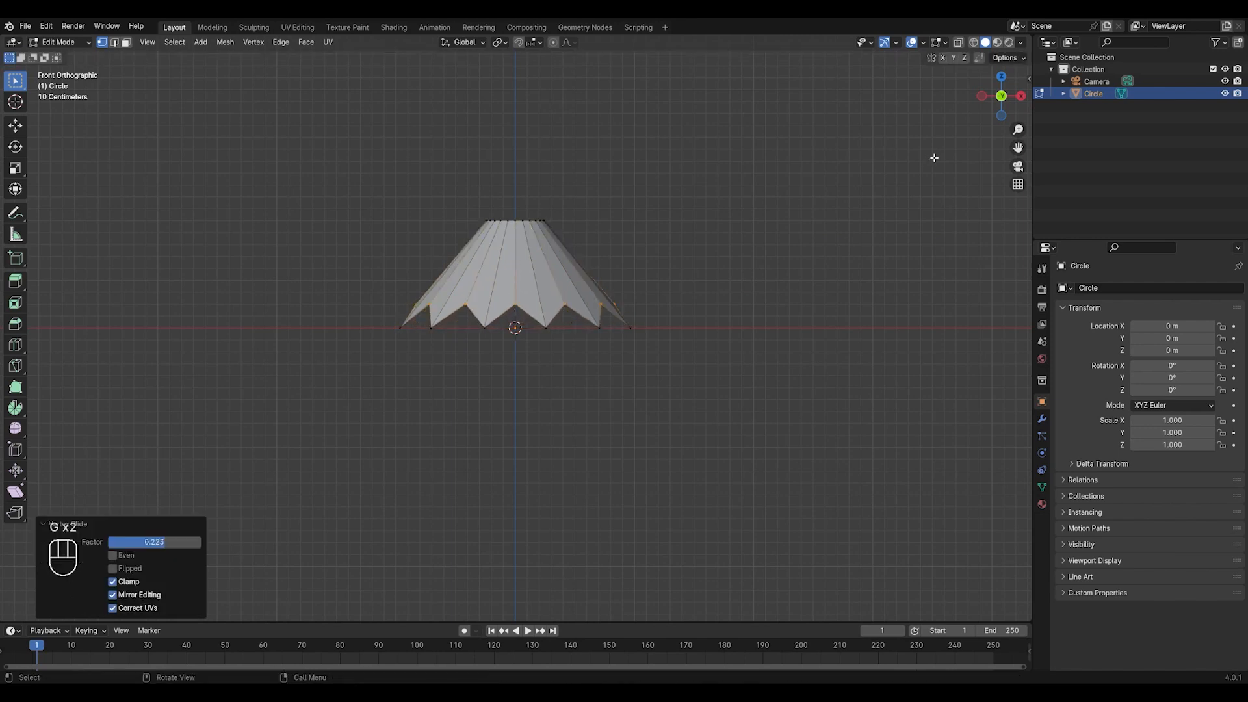
# Select the zigzag rim loop and apply Checker Deselect with 3 deselected, 1 selected and an offset of 1
pyautogui.click(1001, 76)
pyautogui.keyDown('alt'); pyautogui.click(475, 229); pyautogui.keyUp('alt')
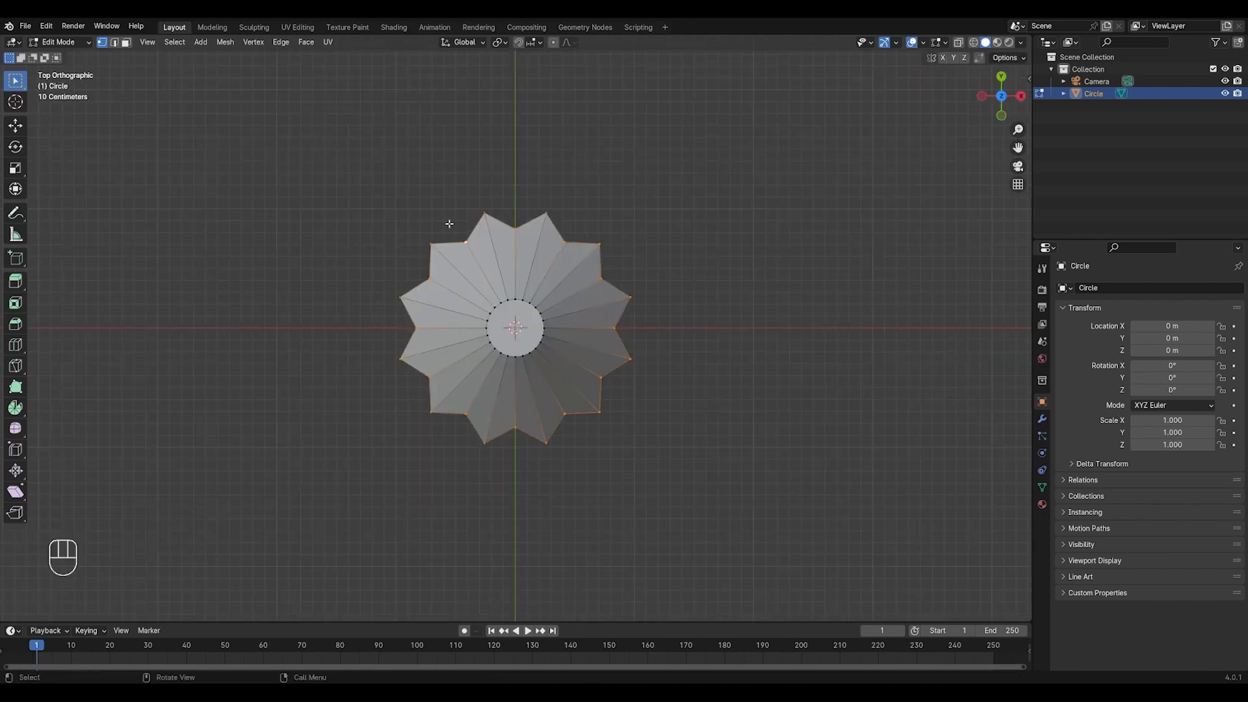
pyautogui.click(177, 43)
pyautogui.click(204, 149)
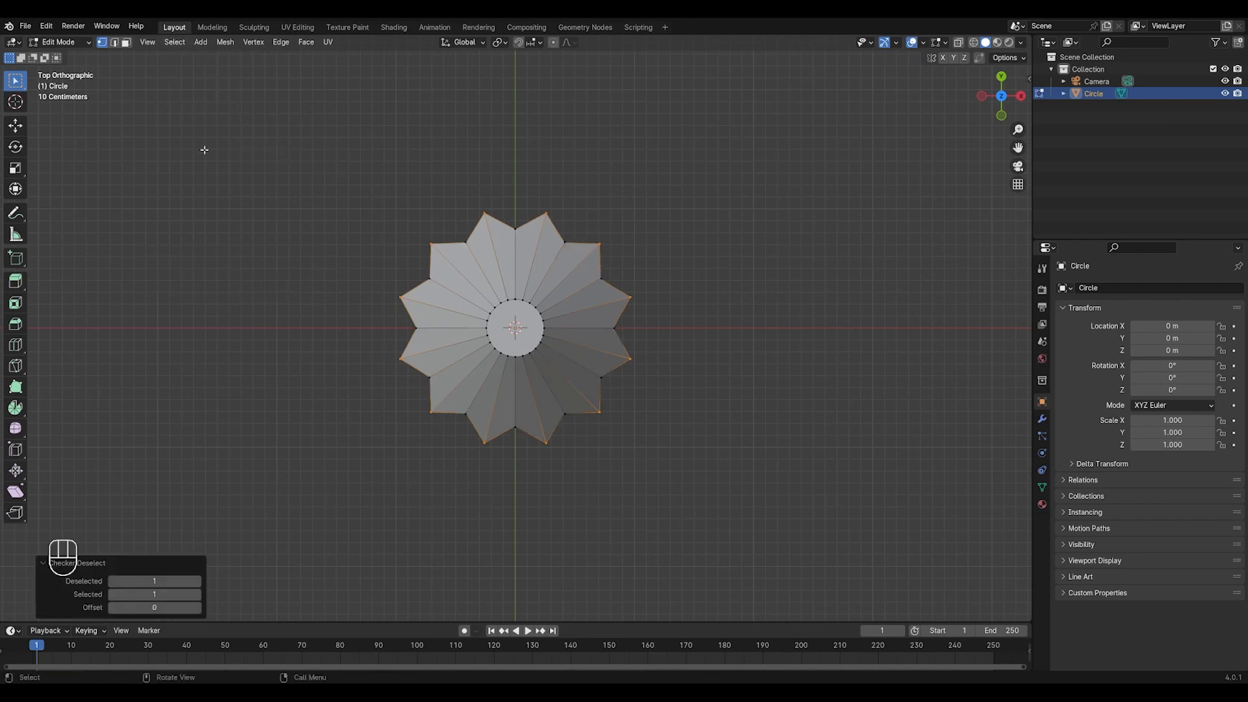
pyautogui.click(154, 583)
pyautogui.write('3')
pyautogui.press('Return')
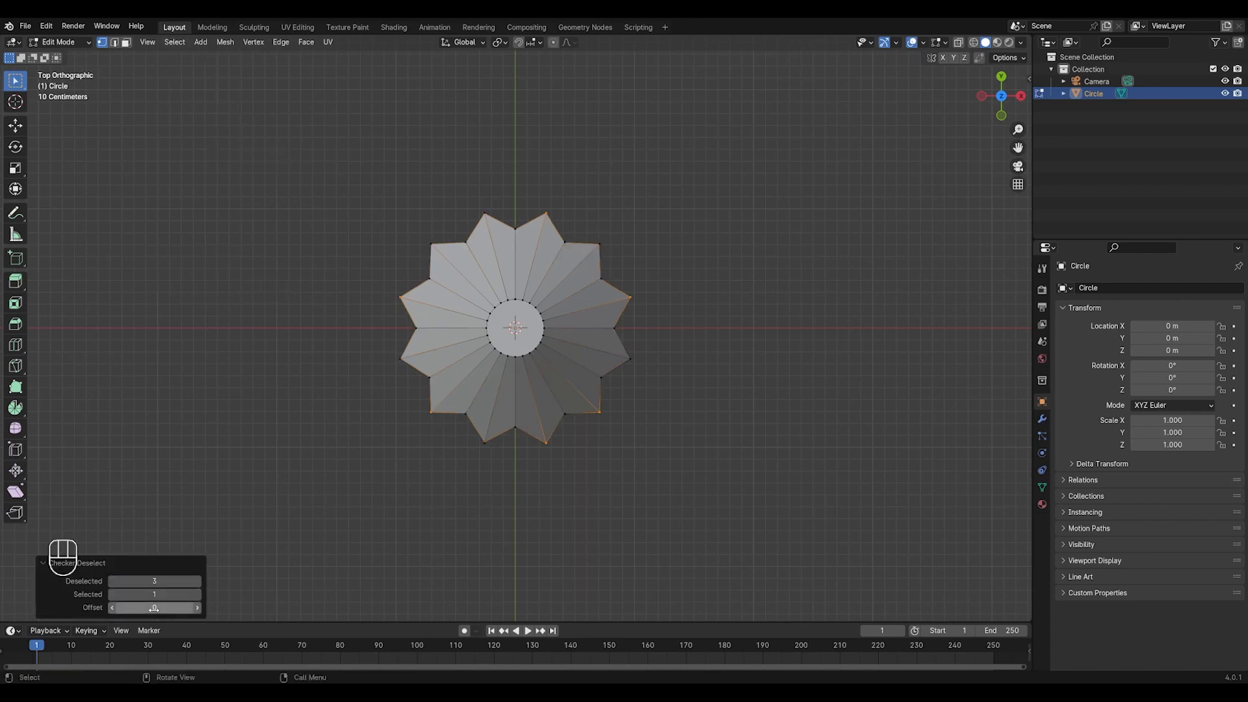
pyautogui.press('1')
pyautogui.click(154, 609)
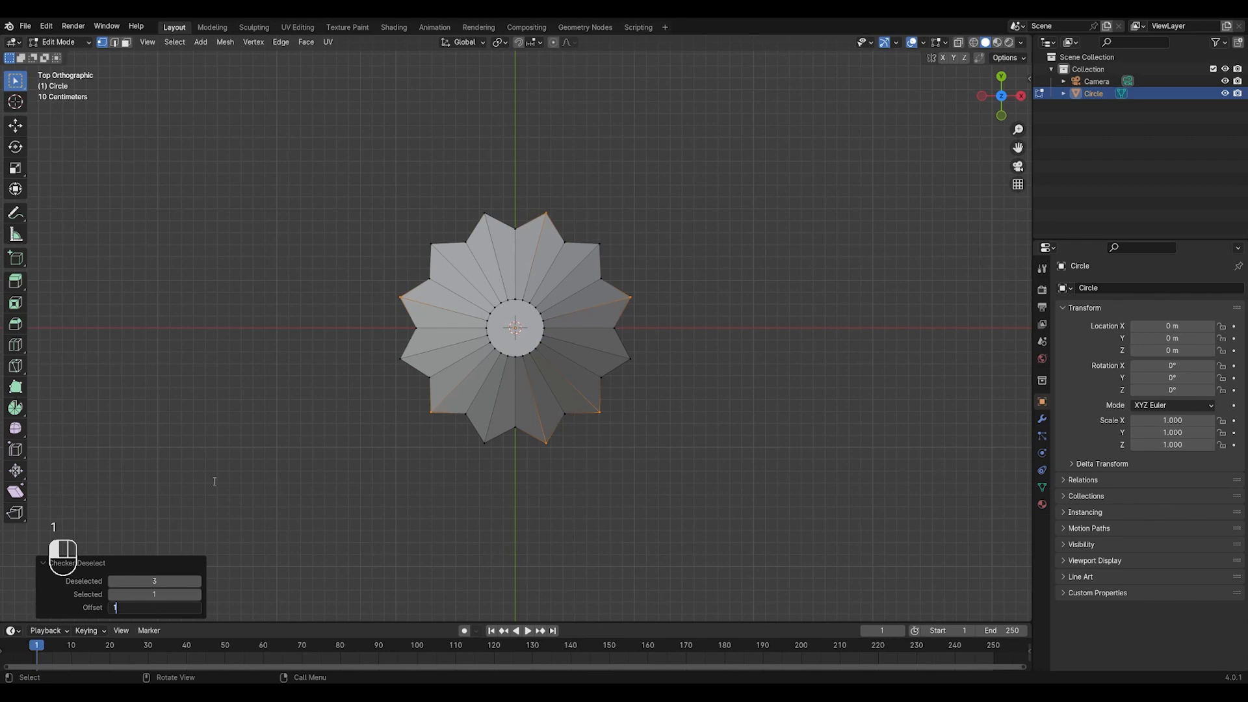
pyautogui.press('Return')
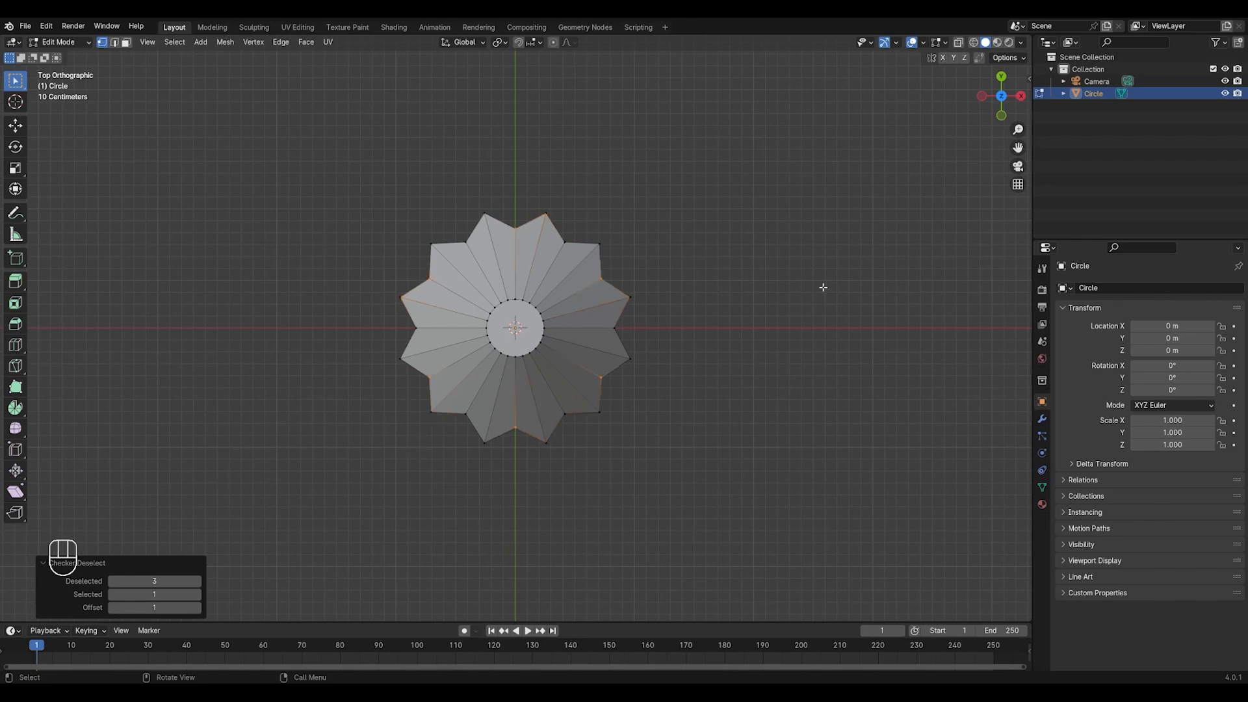
# Slide the selected inner notch vertices up the cone by a factor of about 0.2 and return to Object Mode
pyautogui.click(1001, 115)
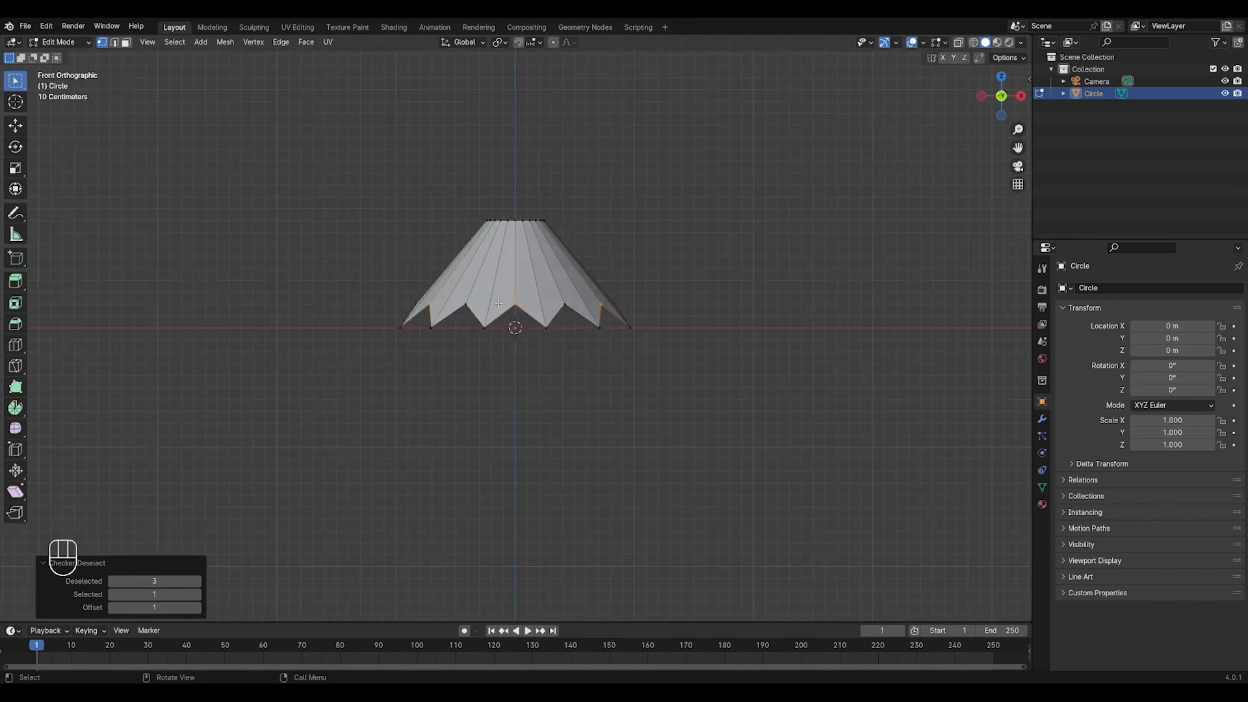
pyautogui.press('g')
pyautogui.press('g')
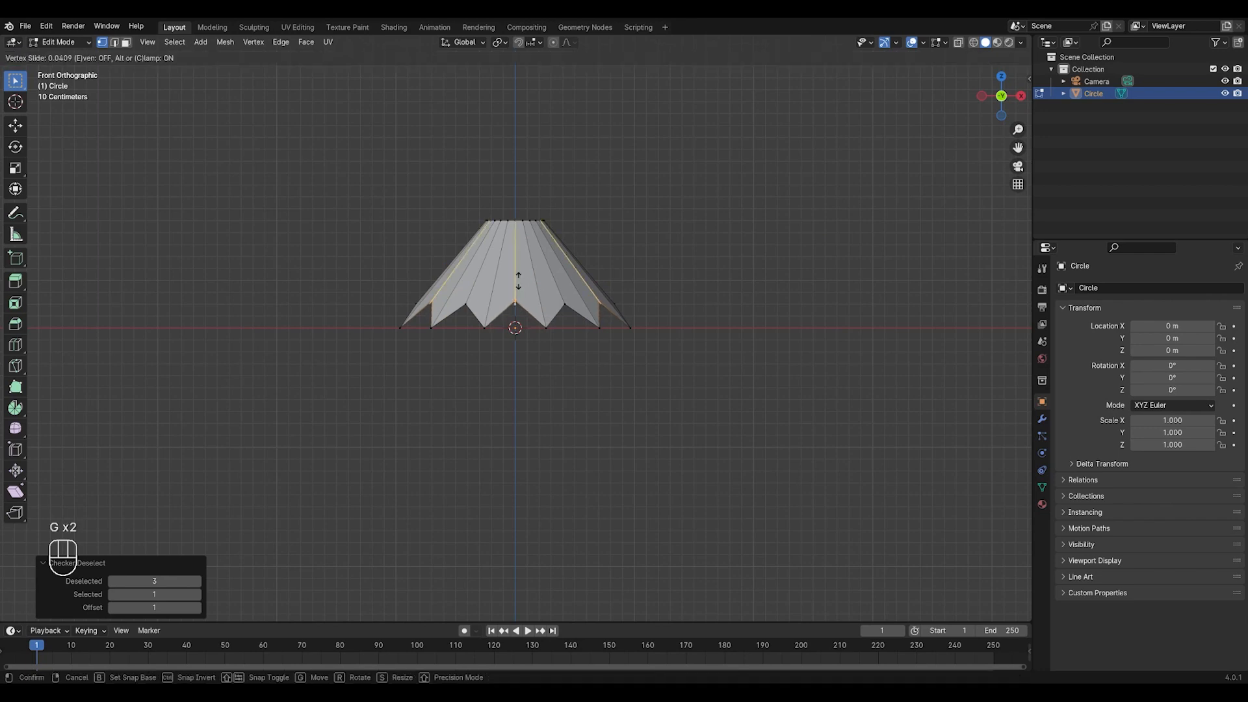
pyautogui.click(584, 241)
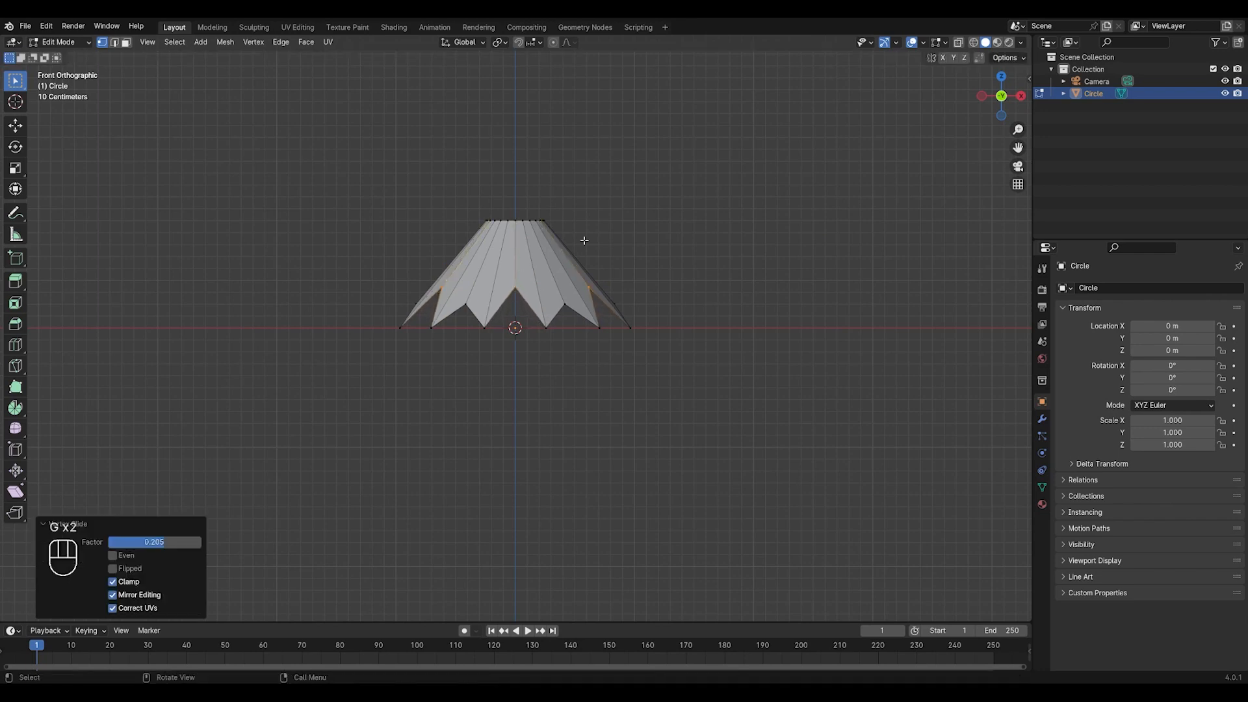
pyautogui.press('Tab')
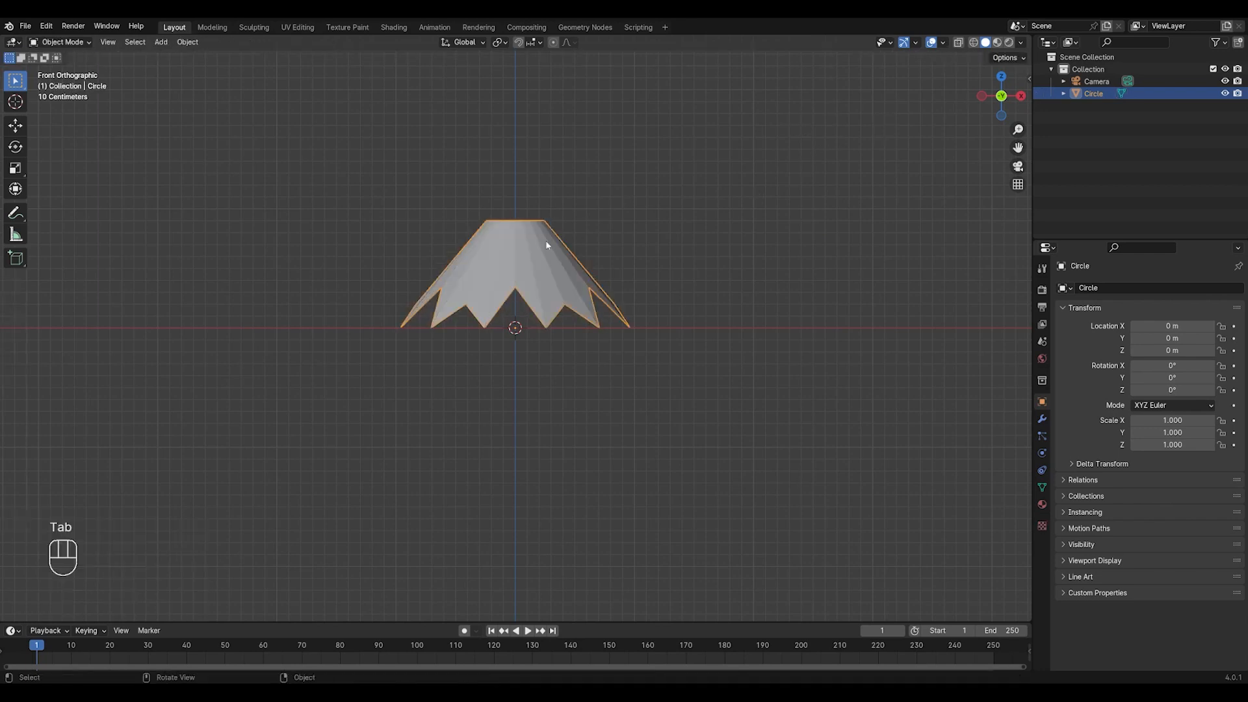
# Add a Solidify modifier to the jagged cone with a thickness of 0.015 m
pyautogui.click(1042, 419)
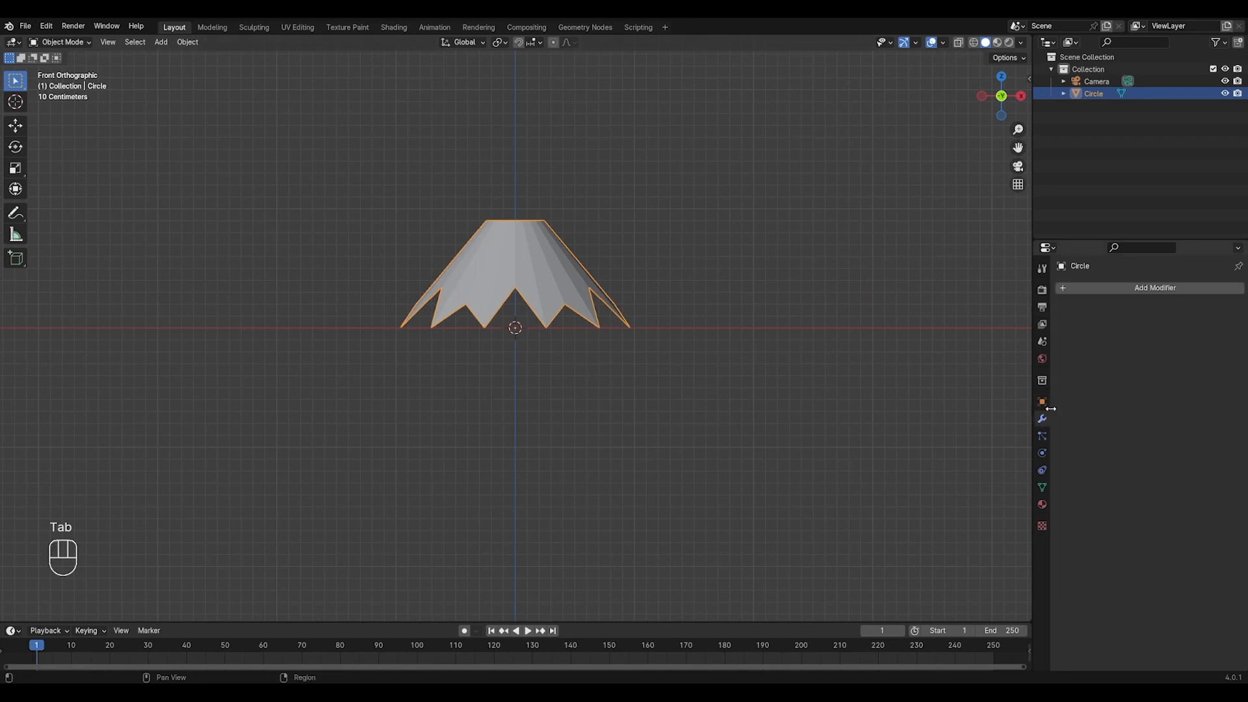
pyautogui.click(1092, 288)
pyautogui.click(1090, 291)
pyautogui.click(1060, 328)
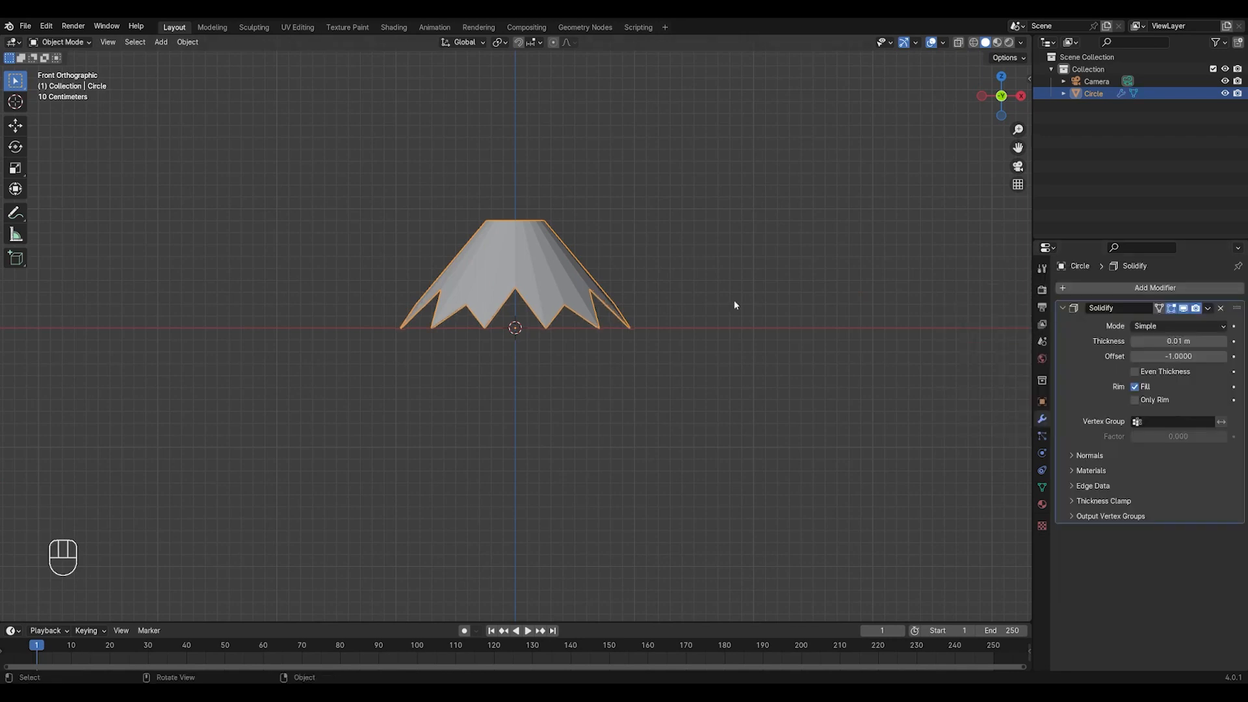
pyautogui.scroll(5, 706, 329)
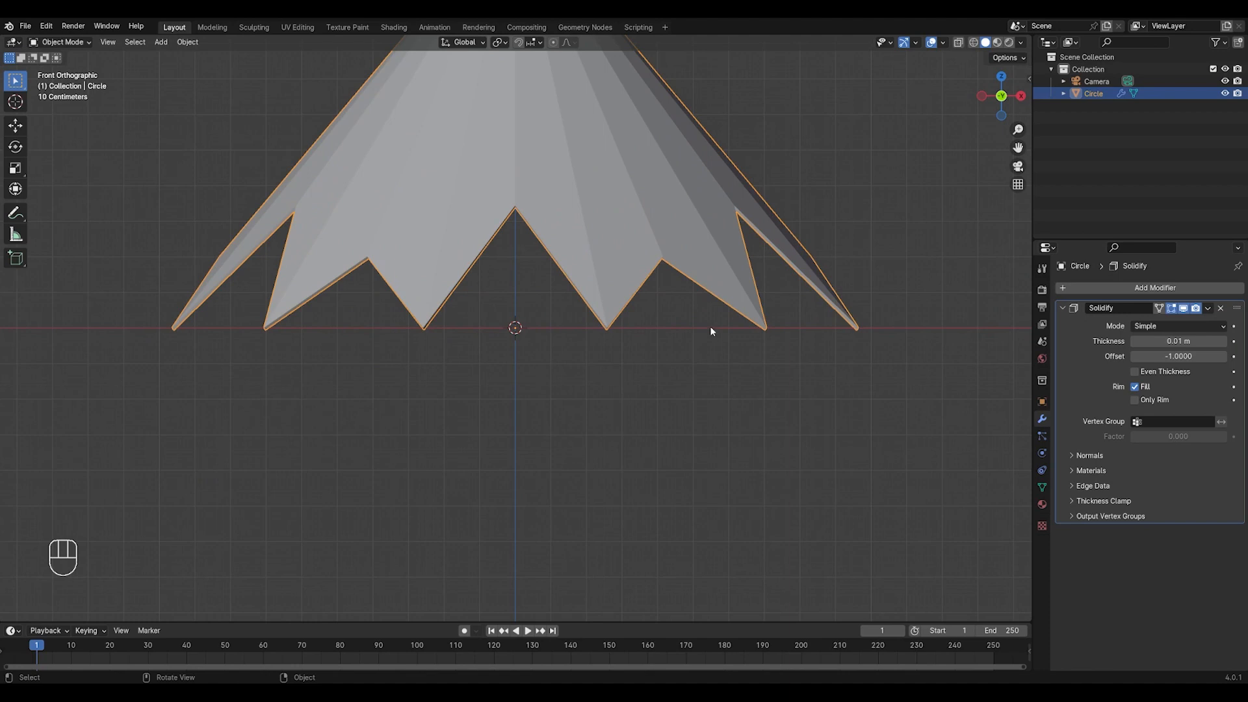
pyautogui.keyDown('shift'); pyautogui.moveTo(1177, 342); pyautogui.dragTo(1199, 341); pyautogui.keyUp('shift')
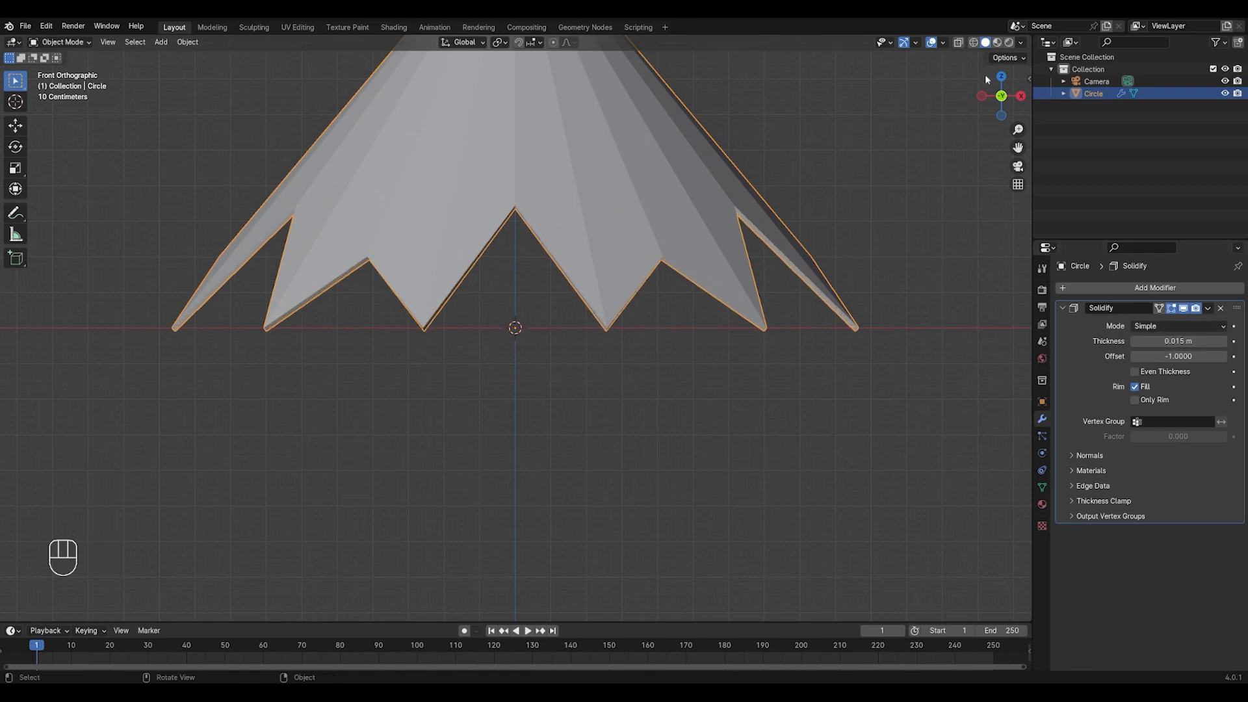
pyautogui.scroll(-5, 622, 221)
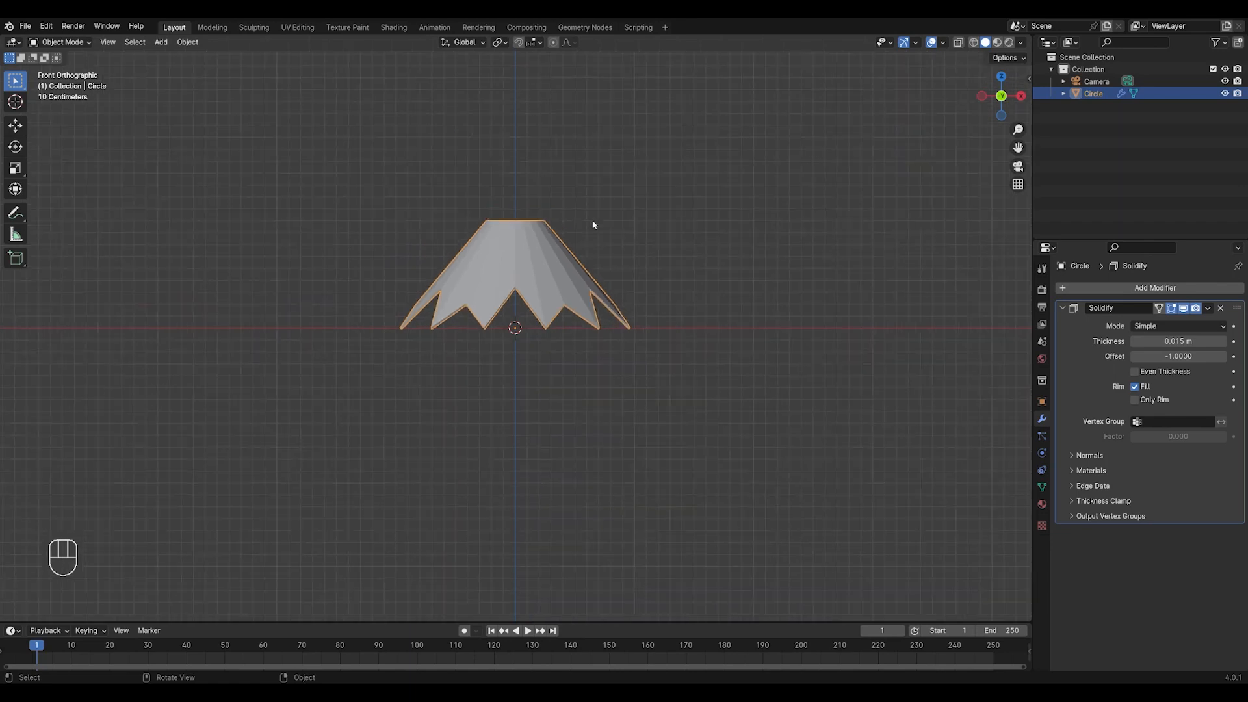
# Duplicate the jagged cone about 0.43 m upward along Z and scale the copy to about 0.82
pyautogui.hotkey('shift', 'd')
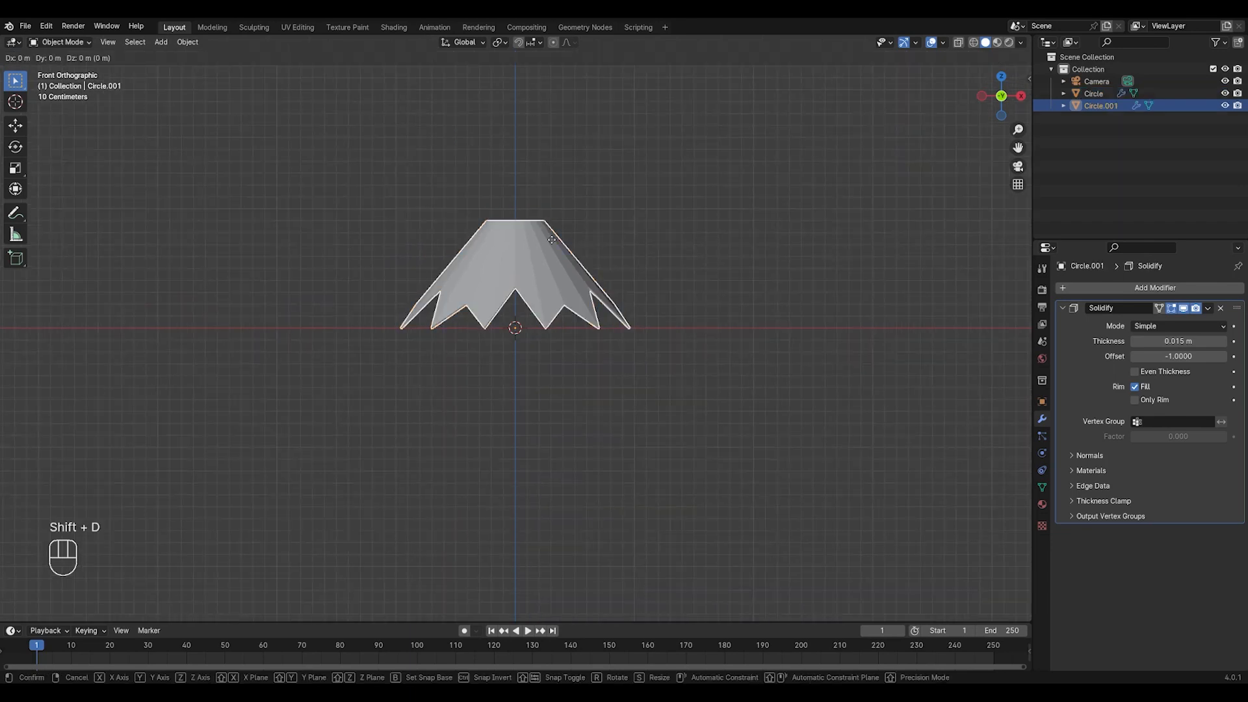
pyautogui.press('g')
pyautogui.press('z')
pyautogui.click(644, 230)
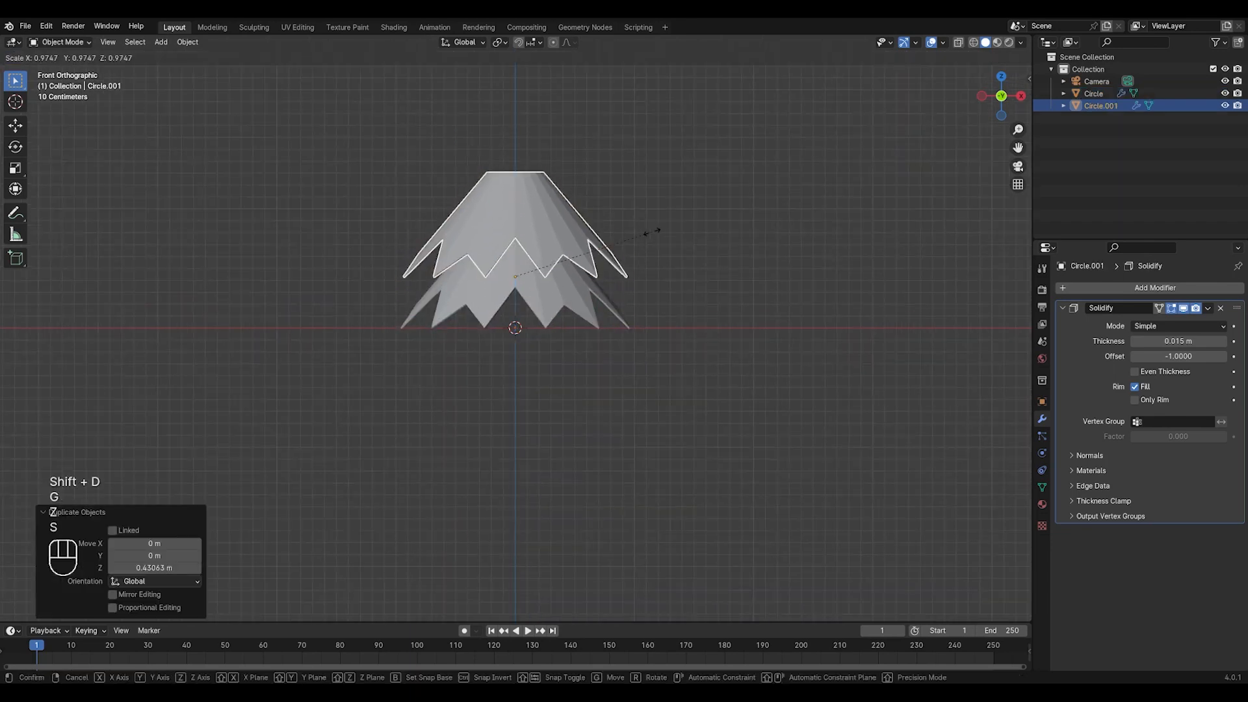
pyautogui.press('s')
pyautogui.click(621, 234)
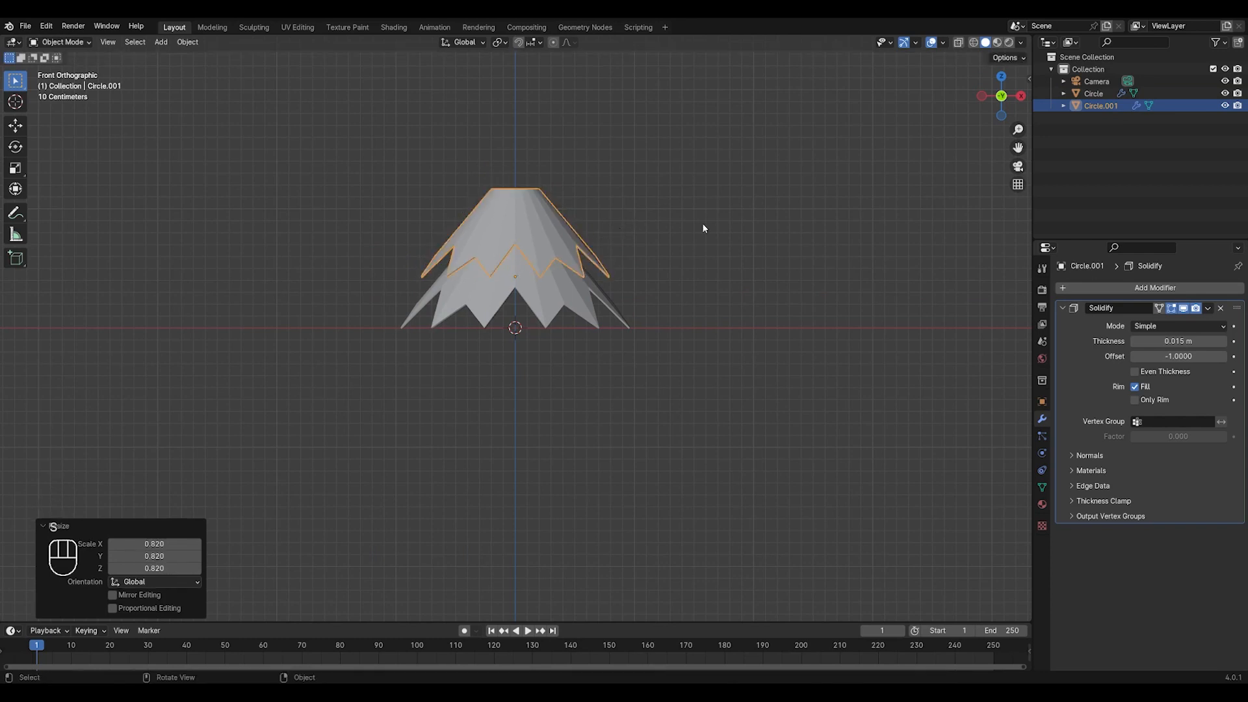
# Duplicate the second tier about 0.37 m upward along Z and scale the copy to about 0.83
pyautogui.hotkey('shift', 'd')
pyautogui.press('g')
pyautogui.press('z')
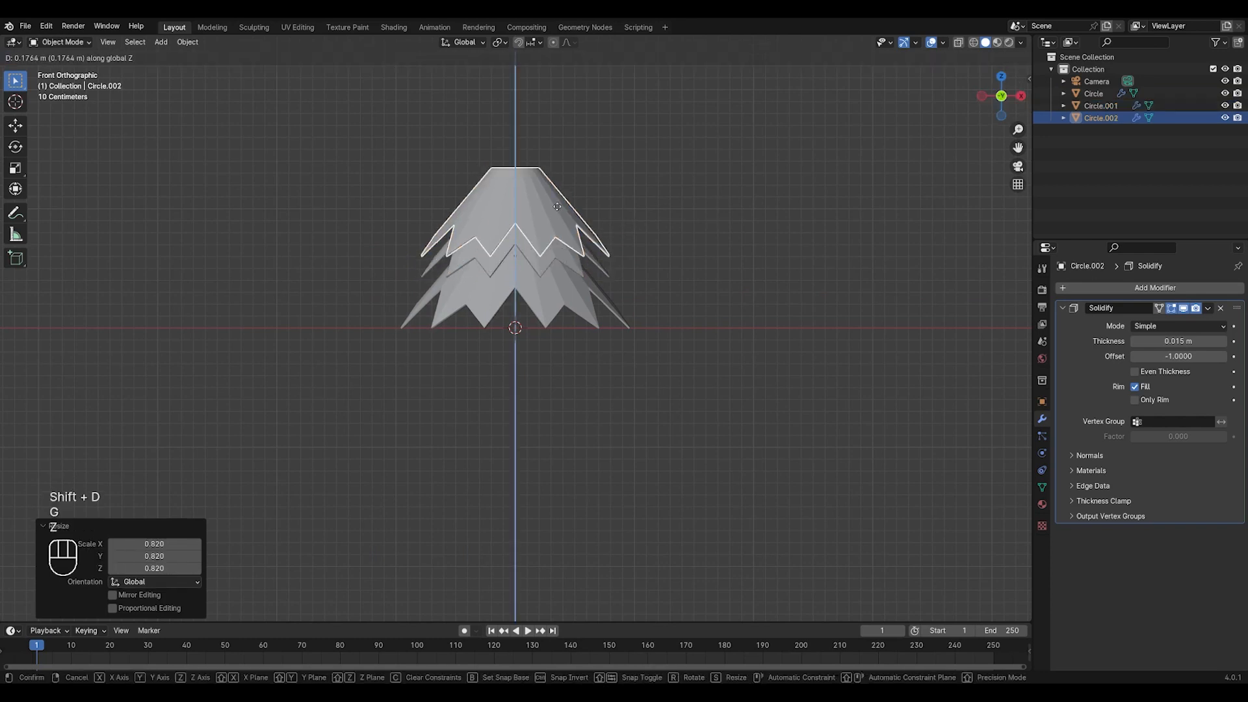
pyautogui.click(583, 200)
pyautogui.press('s')
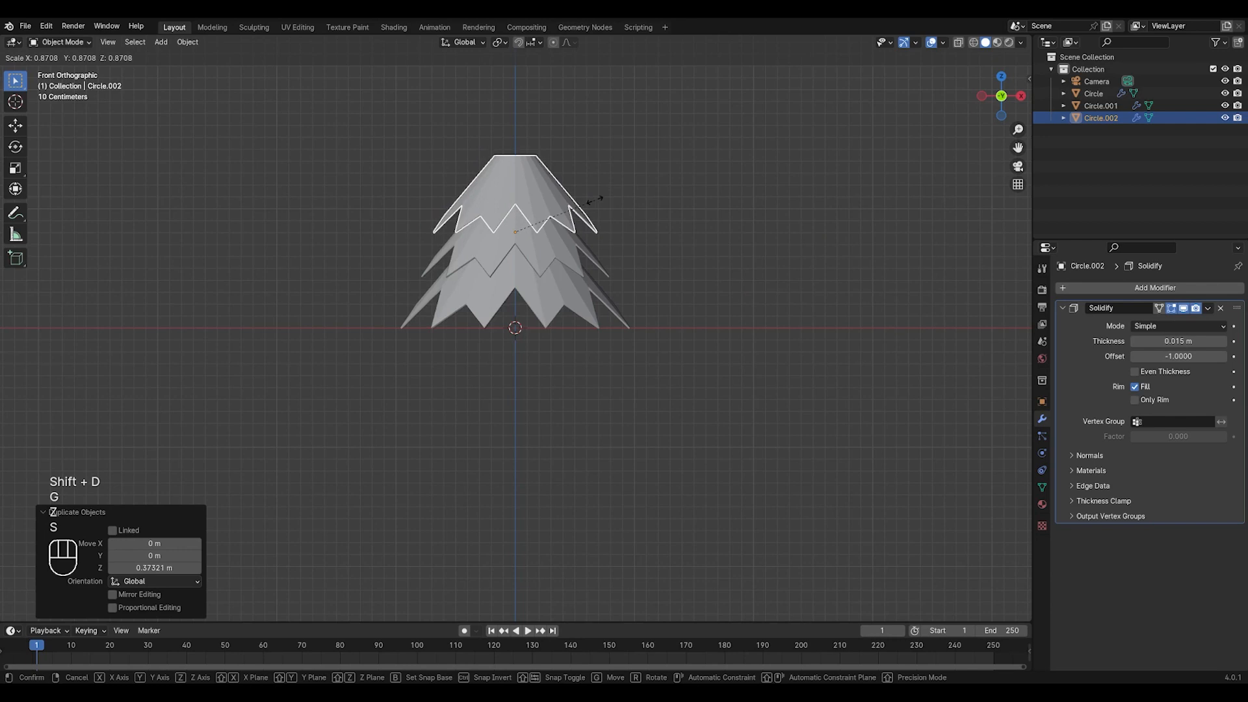
pyautogui.click(552, 193)
# Duplicate the third tier about 0.27 m upward along Z as a fourth tier
pyautogui.hotkey('shift', 'd')
pyautogui.press('g')
pyautogui.press('z')
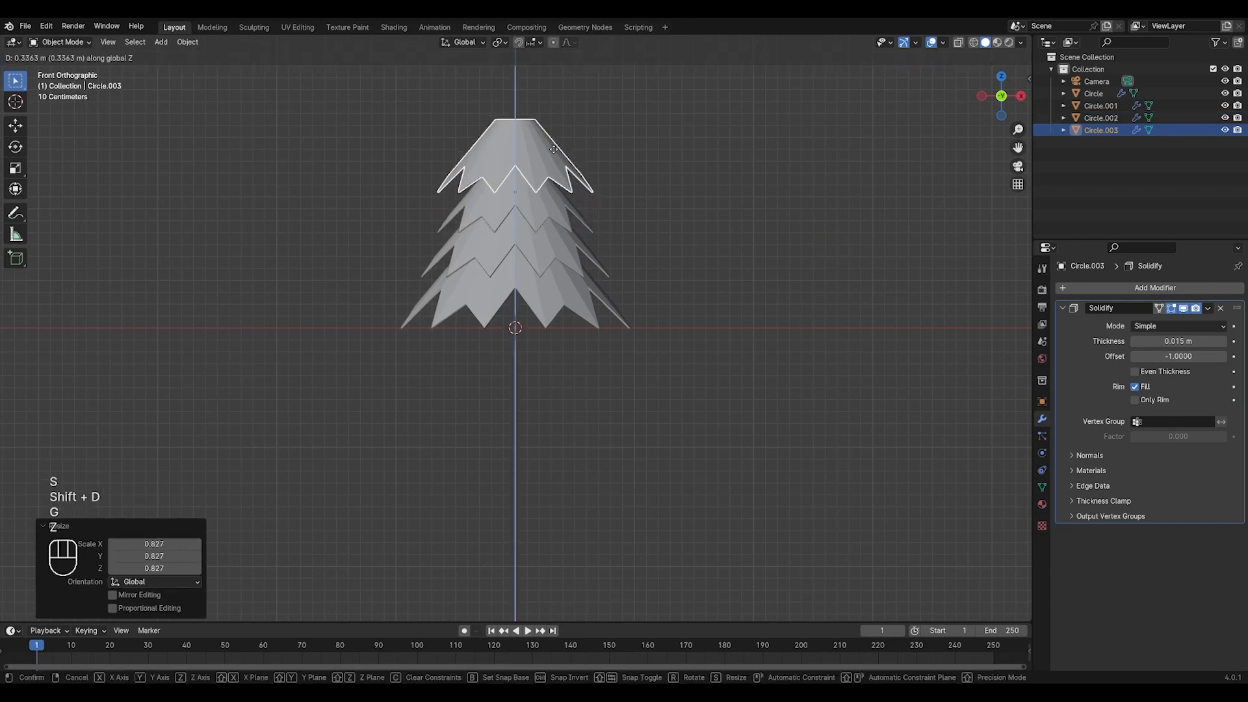
pyautogui.click(550, 147)
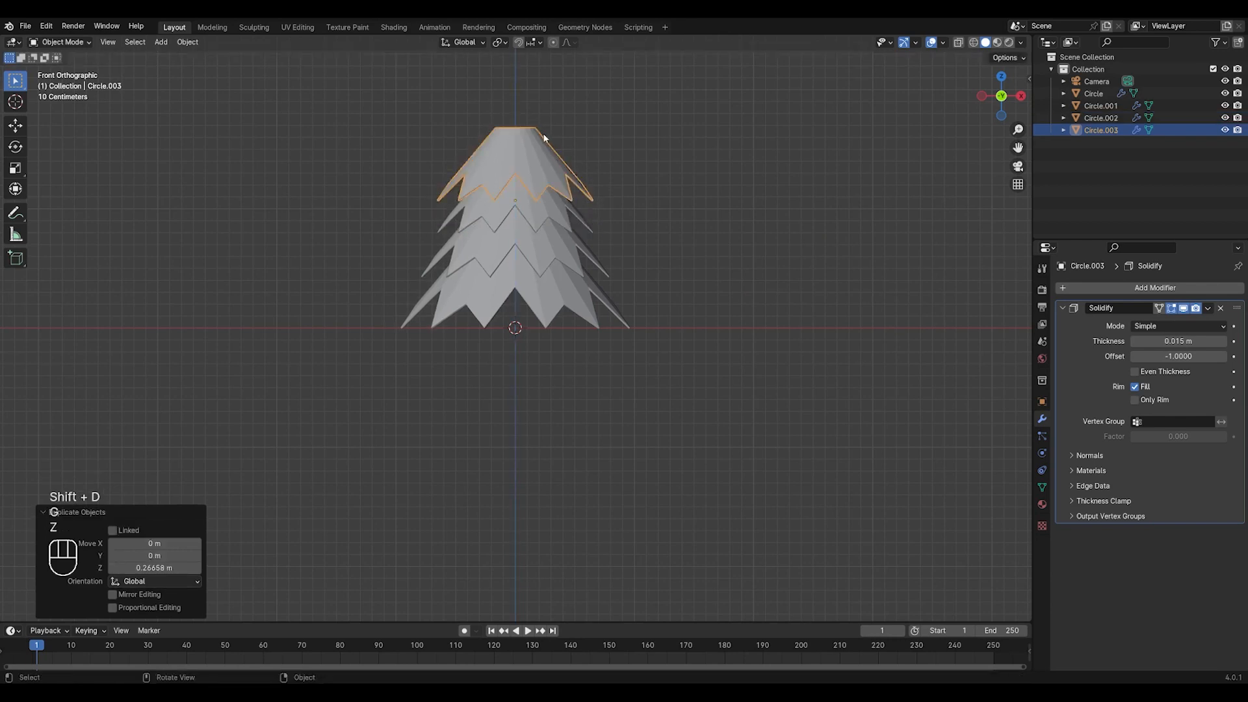
# Inset the flat top face of the fourth foliage tier by about 0.16 m
pyautogui.press('Tab')
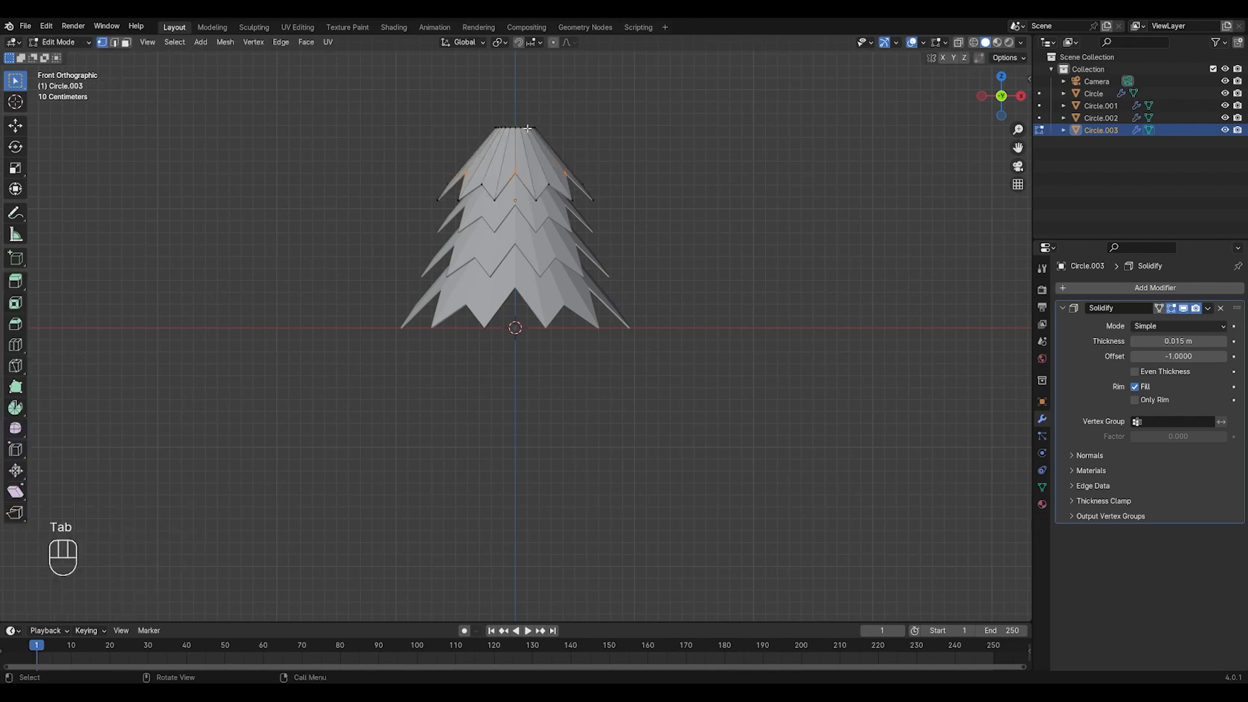
pyautogui.keyDown('alt'); pyautogui.click(528, 128); pyautogui.keyUp('alt')
pyautogui.moveTo(528, 129); pyautogui.dragTo(681, 222, button='middle')
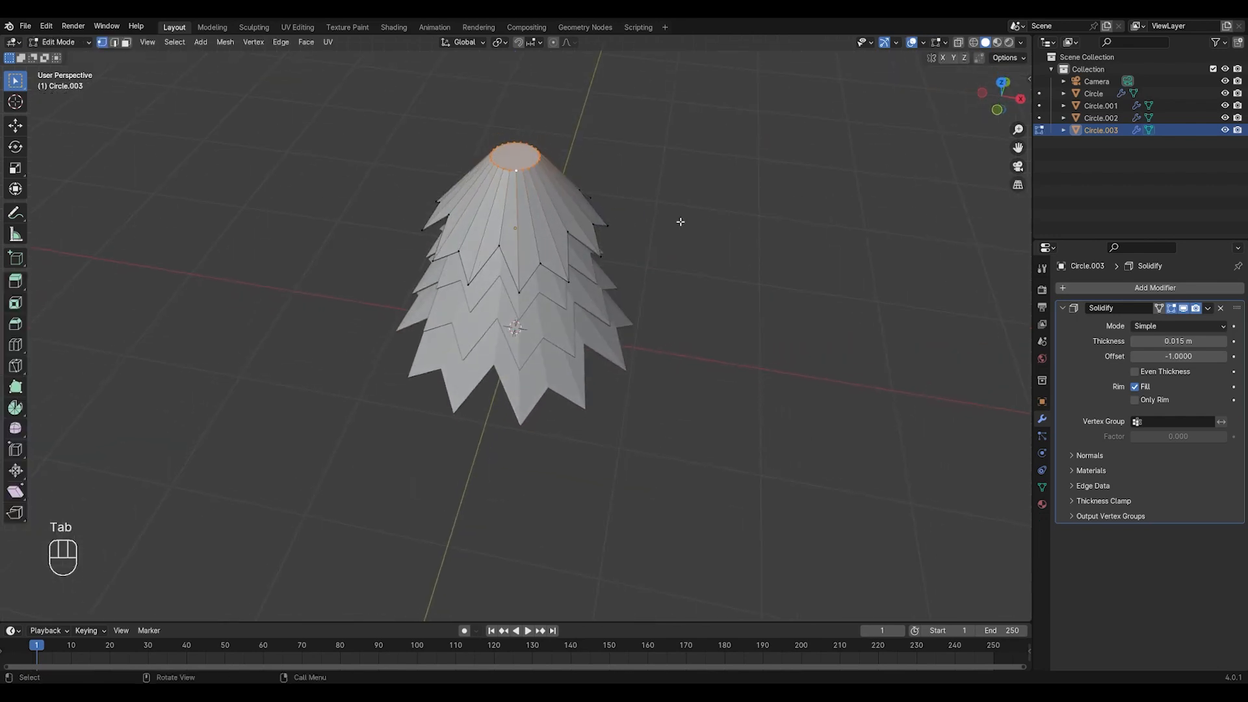
pyautogui.press('i')
pyautogui.click(665, 217)
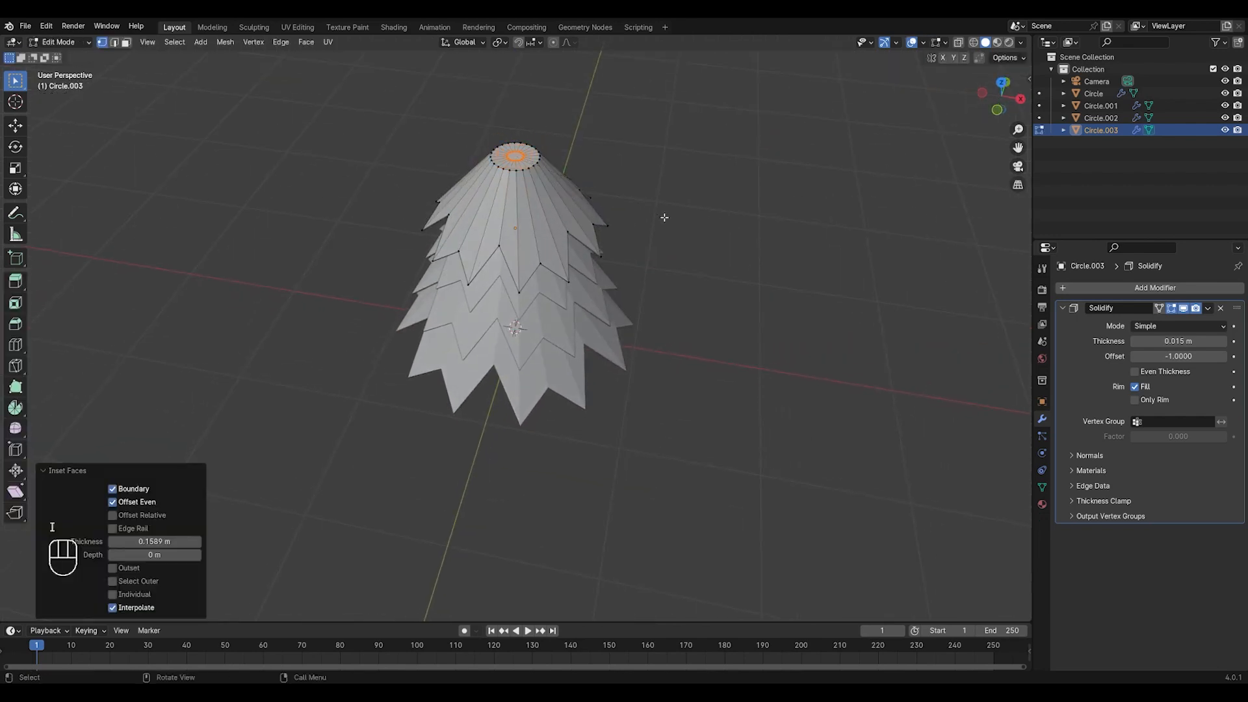
# Raise the inset face about 0.22 m along Z and scale it to about 0.58 to form a narrow tip
pyautogui.click(998, 115)
pyautogui.press('g')
pyautogui.press('z')
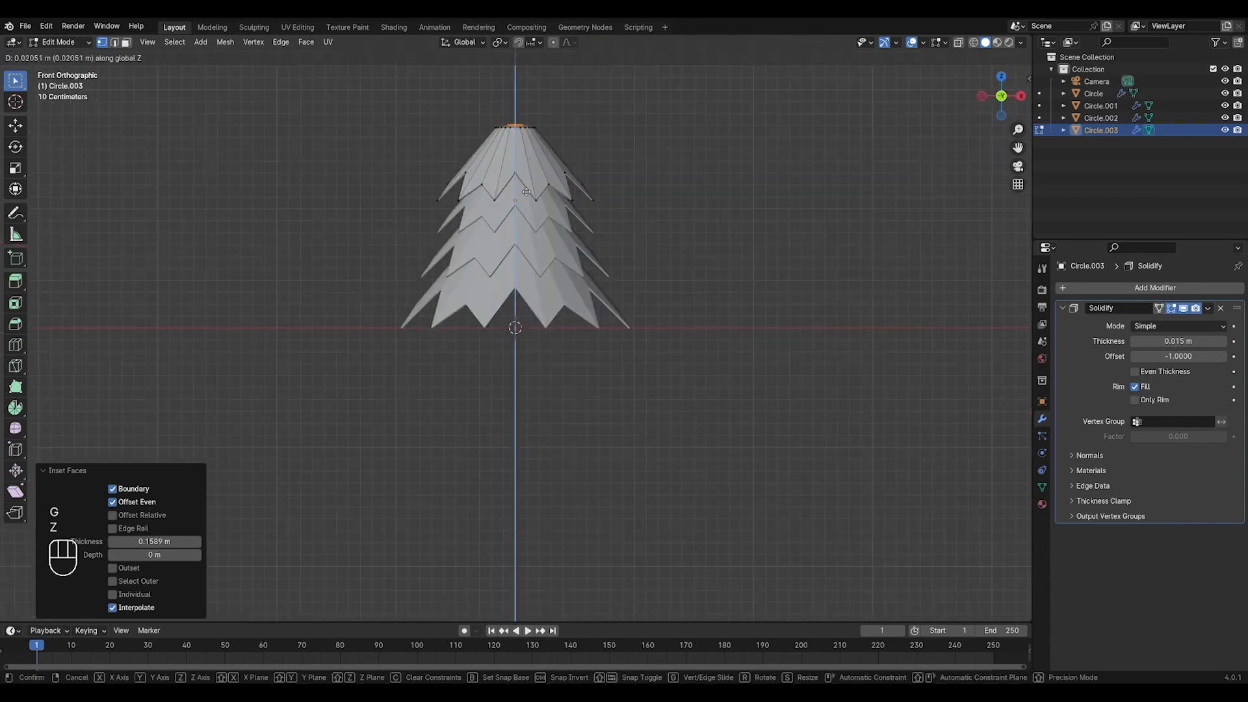
pyautogui.click(526, 169)
pyautogui.press('s')
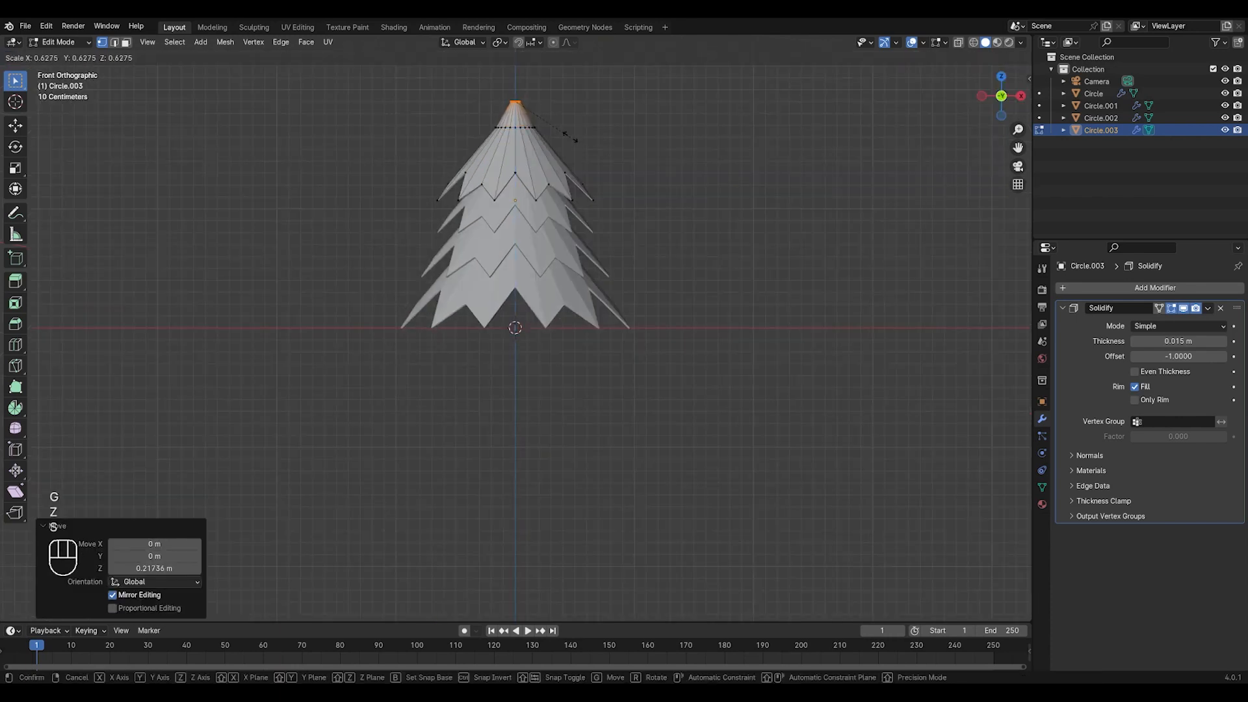
pyautogui.click(556, 165)
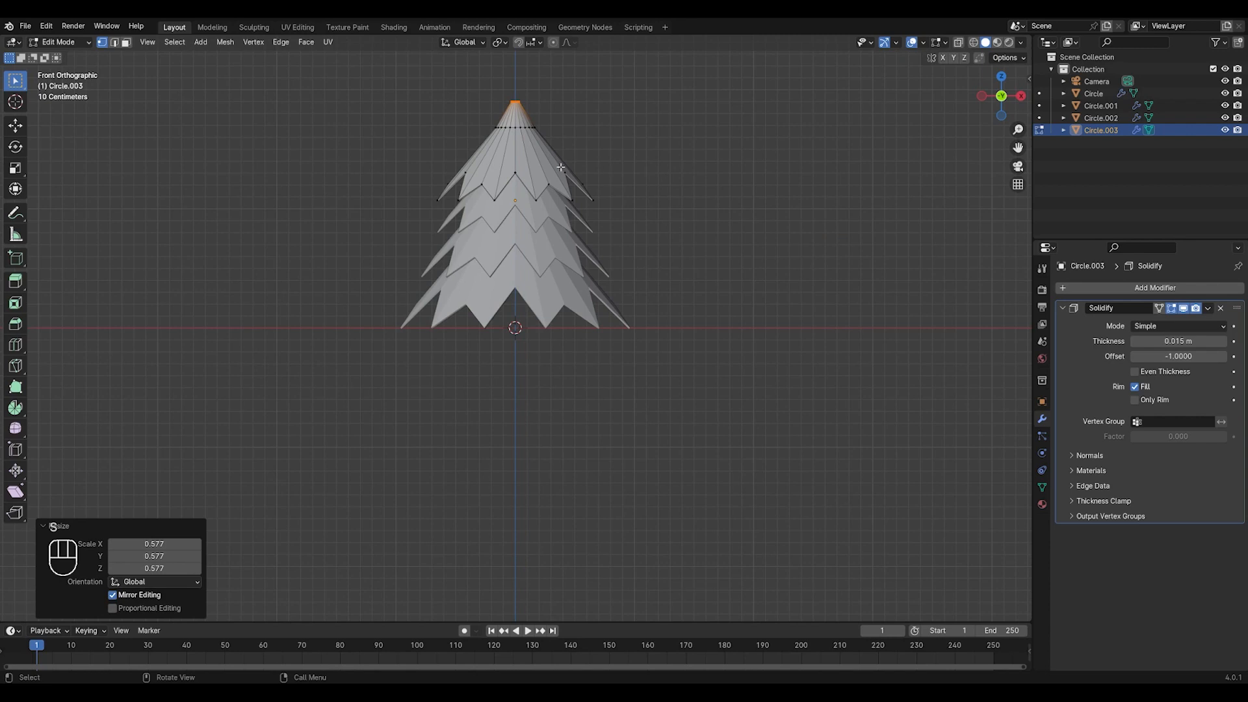
pyautogui.press('Tab')
pyautogui.press('s')
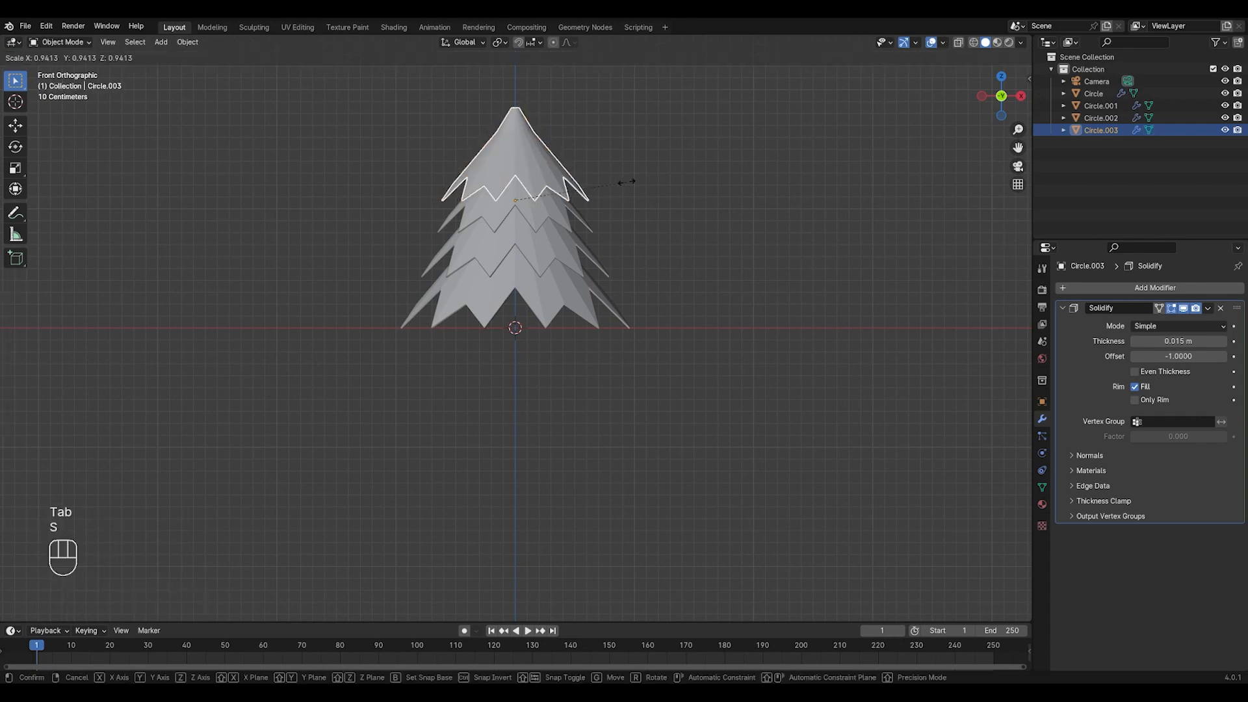
pyautogui.rightClick(627, 182)
pyautogui.hotkey('shift', 's')
pyautogui.rightClick(625, 181)
pyautogui.press('s')
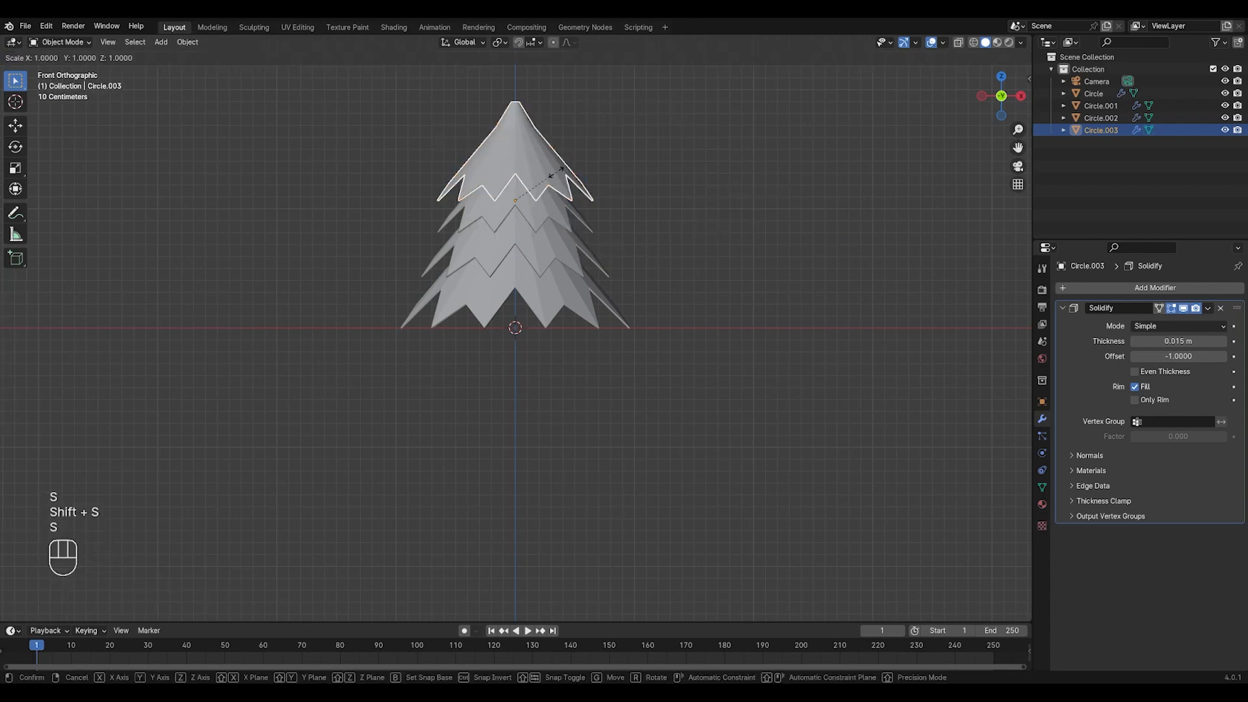
pyautogui.hotkey('ctrl', 'z')
pyautogui.click(549, 170)
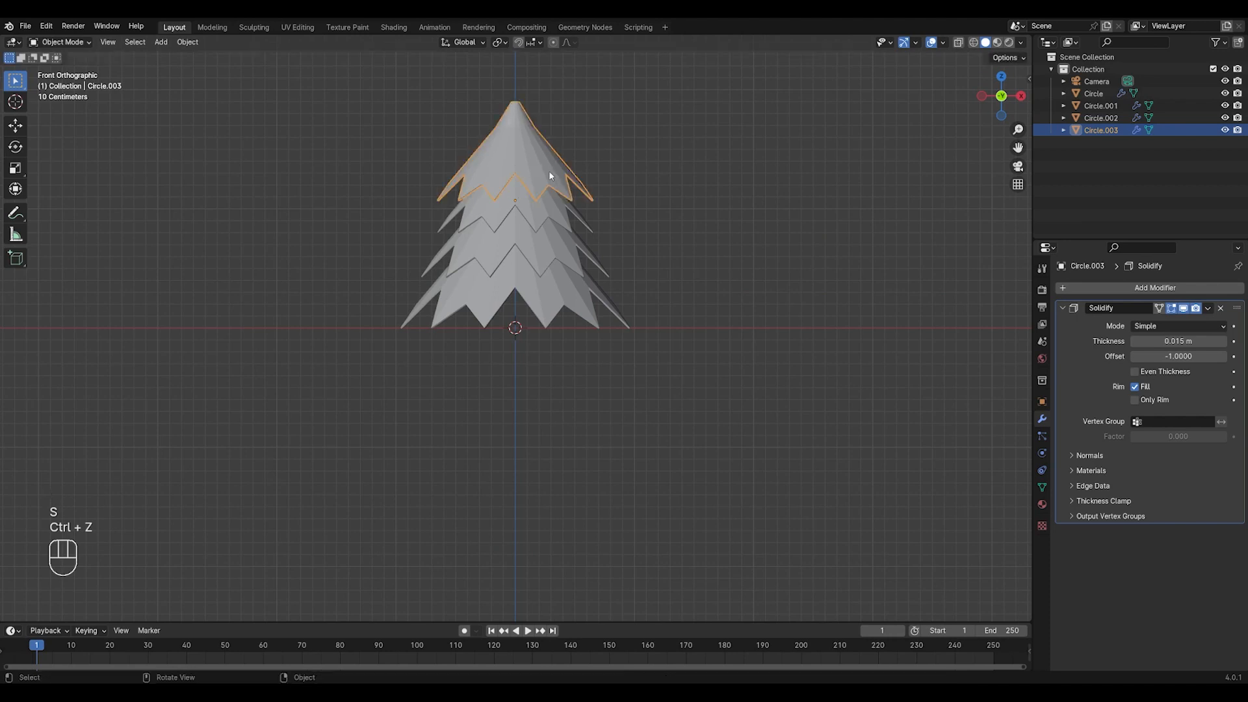
# Scale the top tier to about 0.81 overall and stretch it along Z by about 1.21
pyautogui.press('s')
pyautogui.click(539, 173)
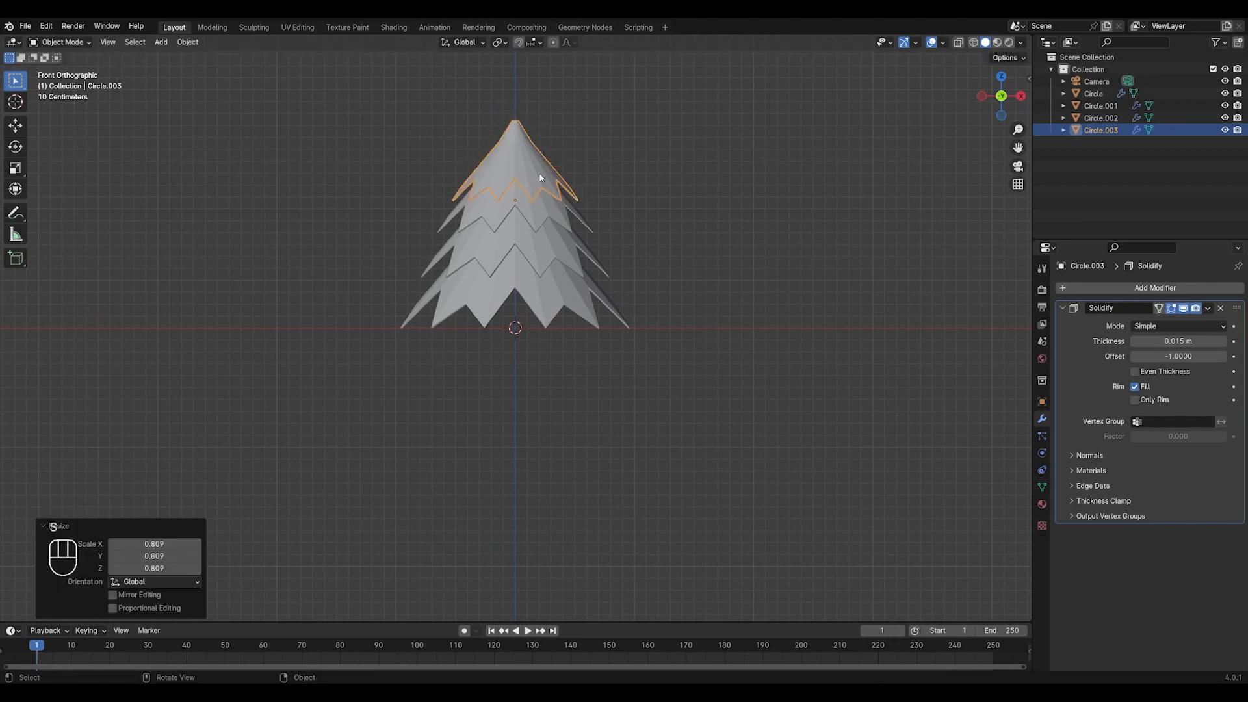
pyautogui.press('s')
pyautogui.press('z')
pyautogui.click(585, 197)
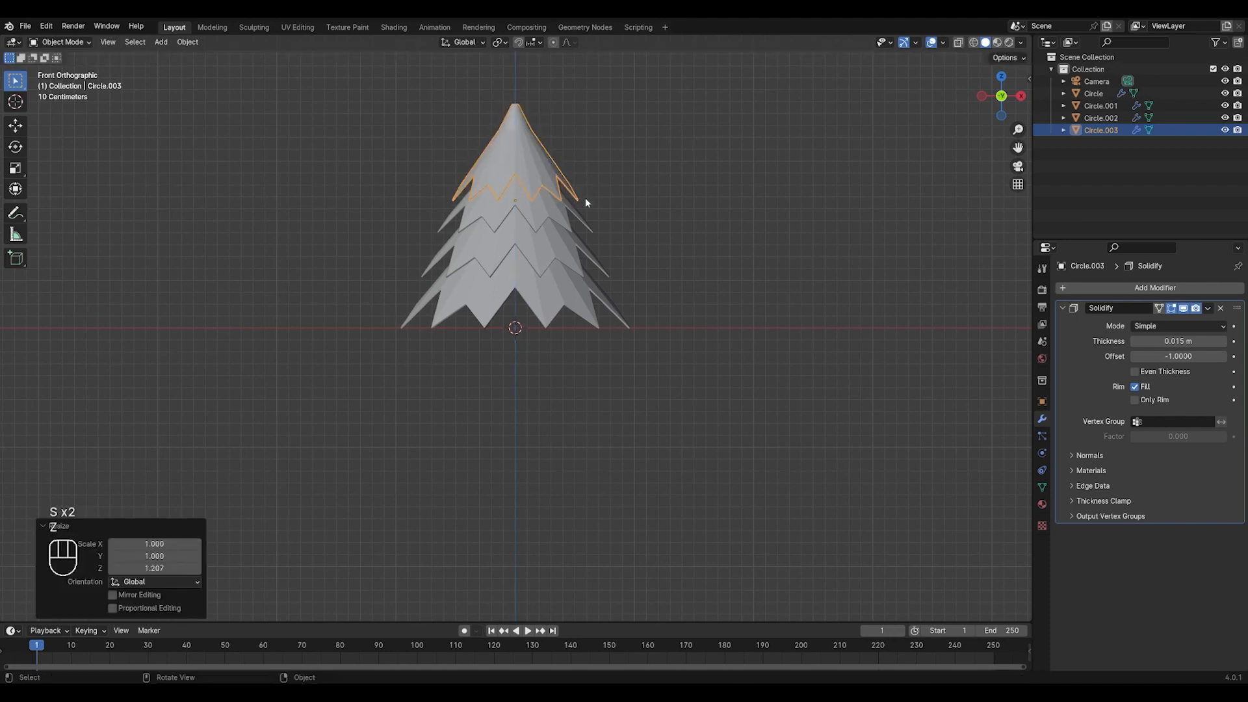
# Apply Shade Auto Smooth to all four foliage tiers
pyautogui.click(578, 220)
pyautogui.click(549, 215)
pyautogui.click(539, 180)
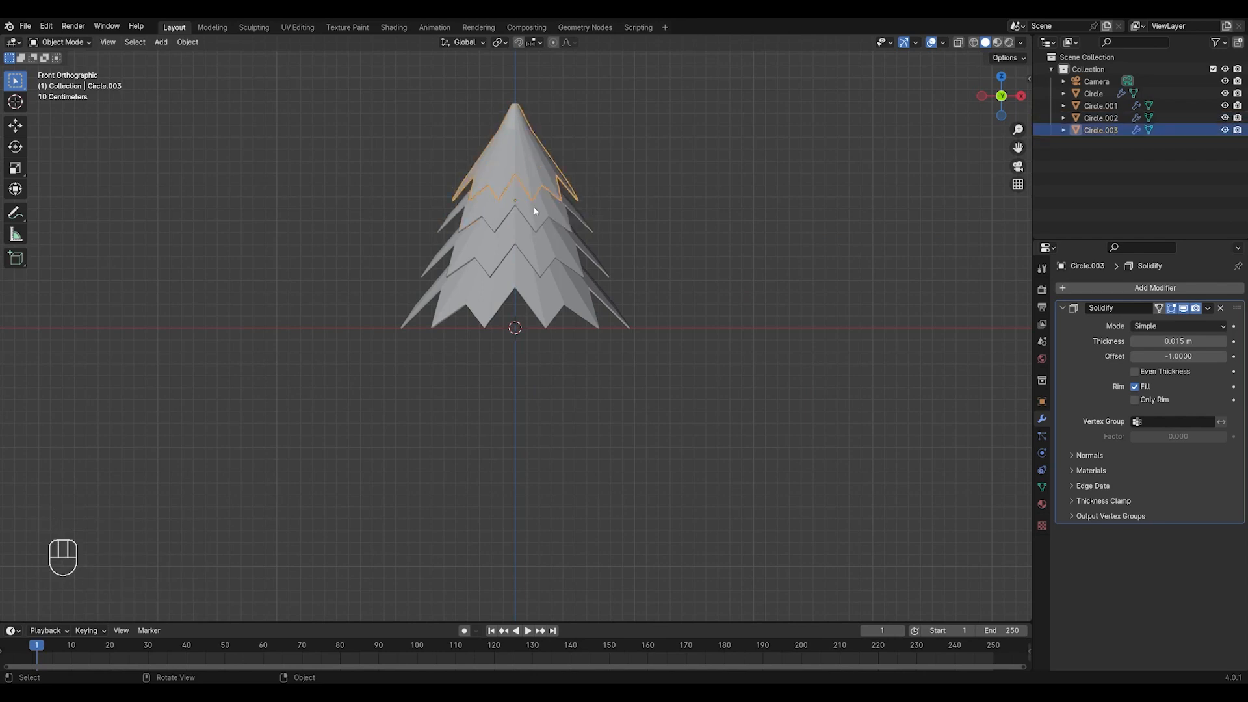
pyautogui.keyDown('shift'); pyautogui.click(542, 235); pyautogui.keyUp('shift')
pyautogui.keyDown('shift'); pyautogui.click(546, 259); pyautogui.keyUp('shift')
pyautogui.keyDown('shift'); pyautogui.click(549, 290); pyautogui.keyUp('shift')
pyautogui.rightClick(546, 290)
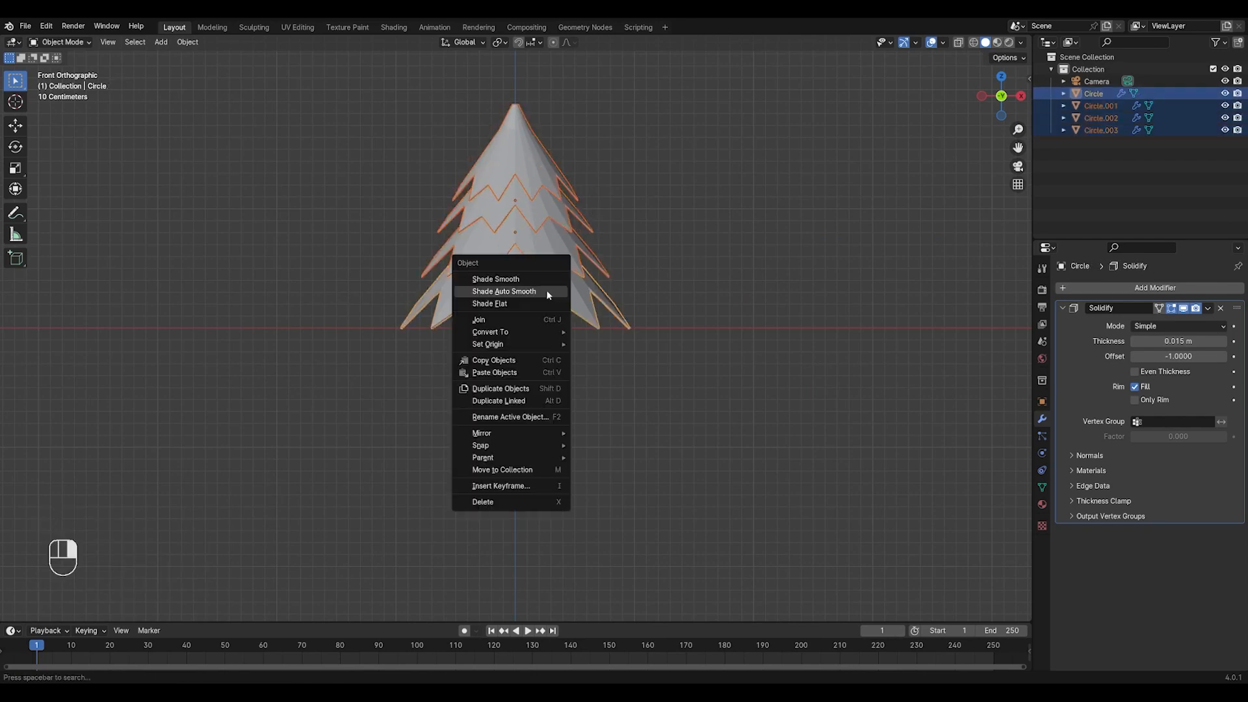
pyautogui.click(545, 292)
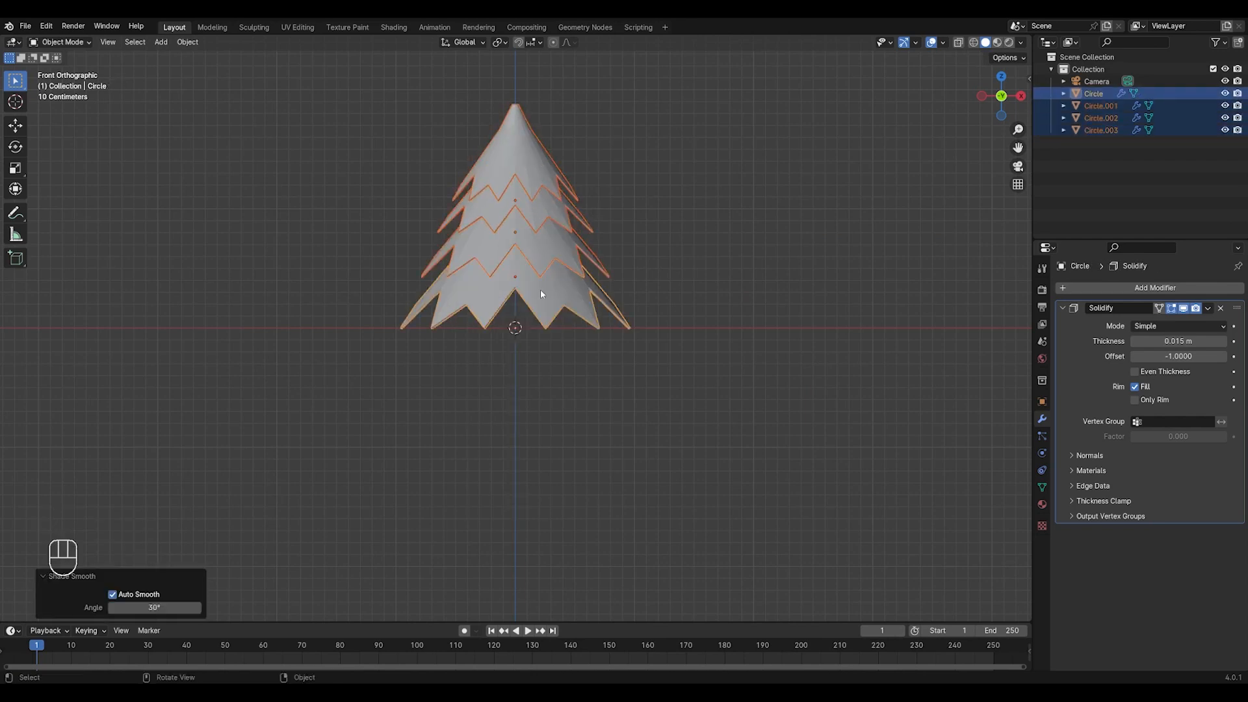
# Randomize the transform of the four tiers with a Z rotation of 180° and slight X and Y rotation
pyautogui.click(189, 42)
pyautogui.moveTo(214, 57)
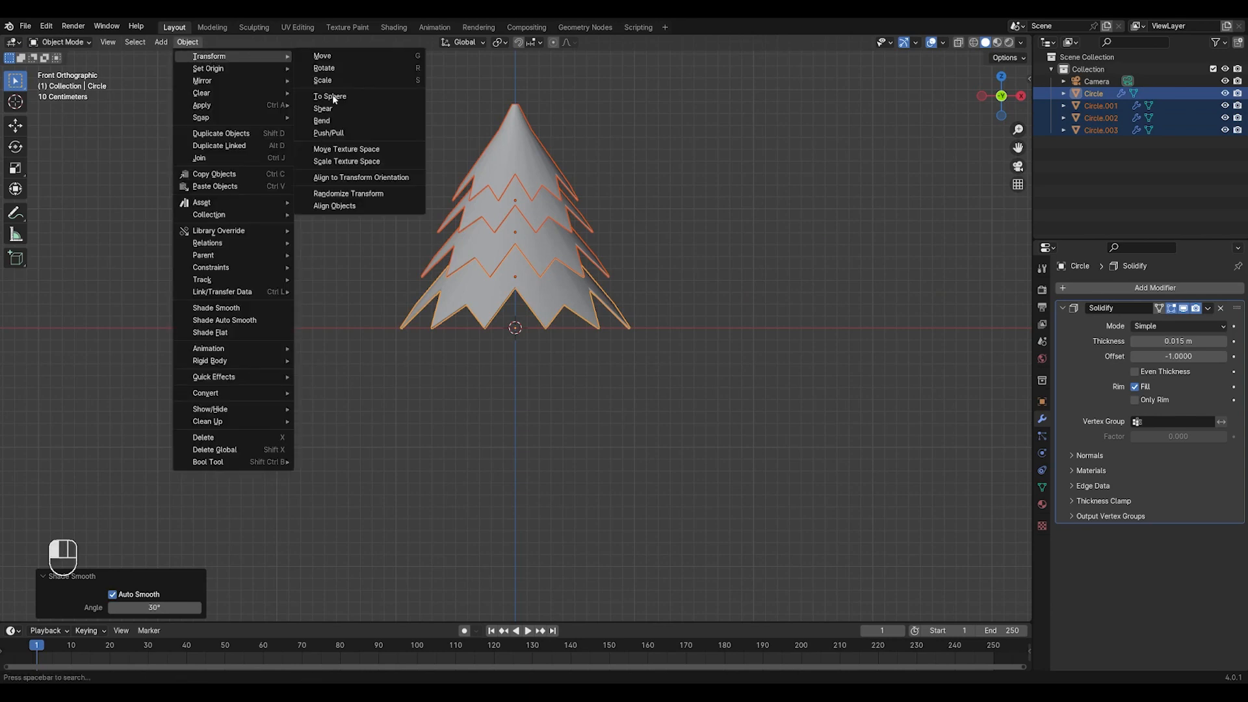
pyautogui.click(349, 194)
pyautogui.click(163, 545)
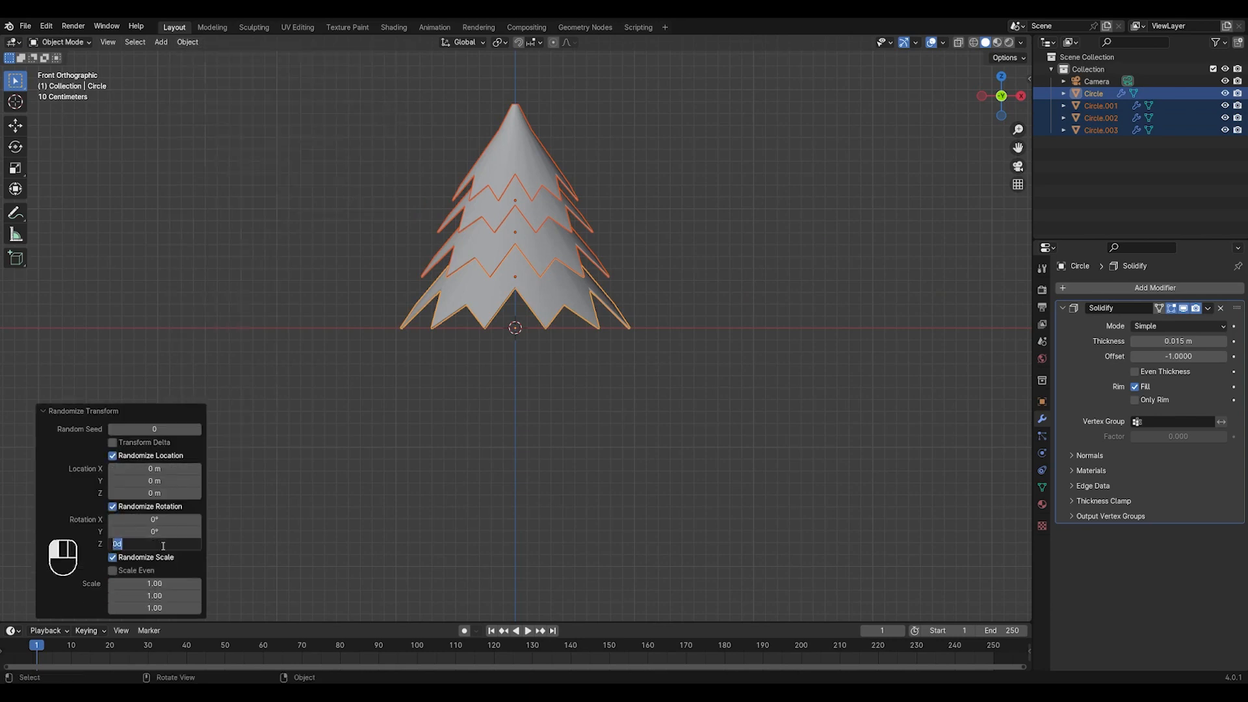
pyautogui.write('360')
pyautogui.press('Return')
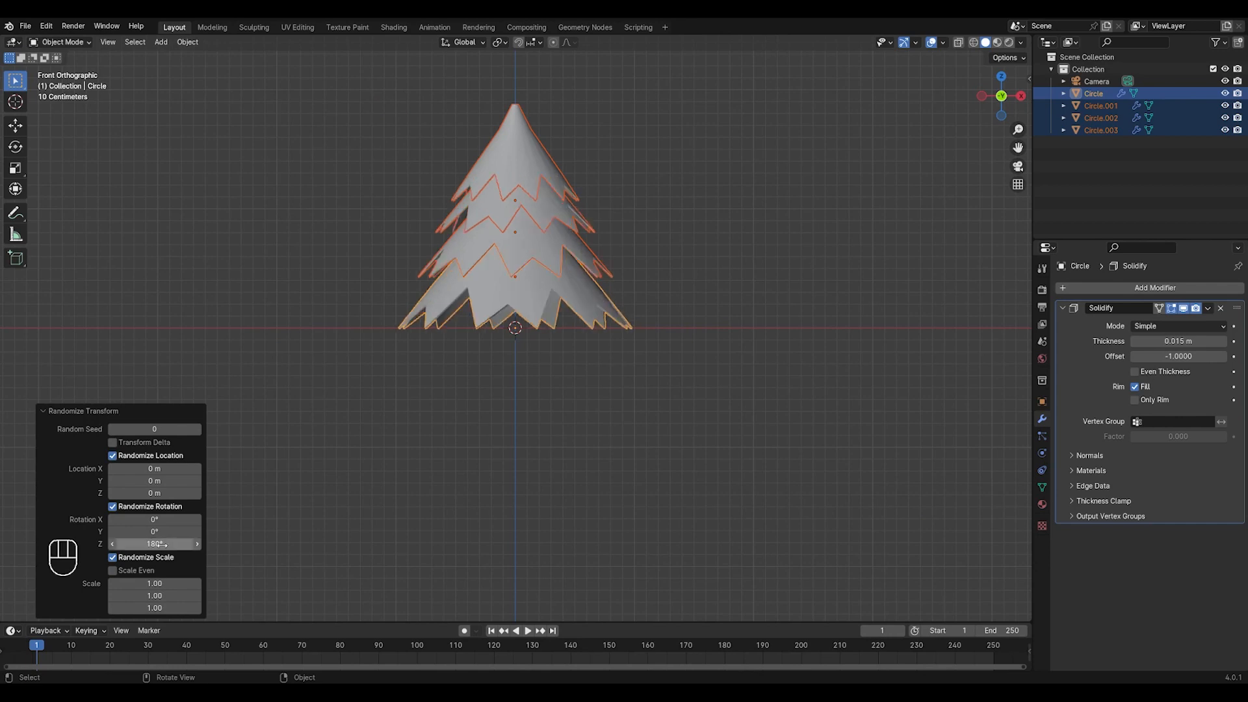
pyautogui.moveTo(167, 520)
pyautogui.mouseDown()
pyautogui.moveTo(178, 519)
pyautogui.moveTo(163, 531)
pyautogui.mouseUp()
pyautogui.click(598, 361)
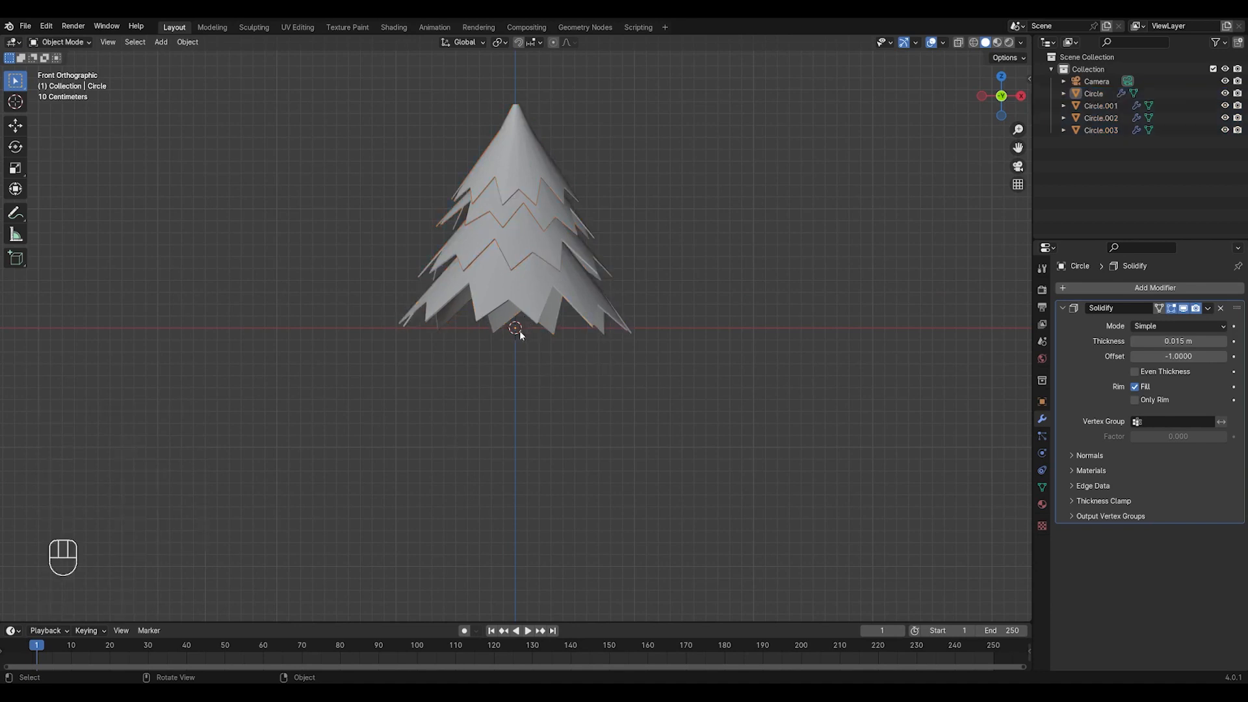
# Add a cylinder mesh with 24 vertices at the tree's base
pyautogui.hotkey('shift', 'a')
pyautogui.moveTo(520, 330)
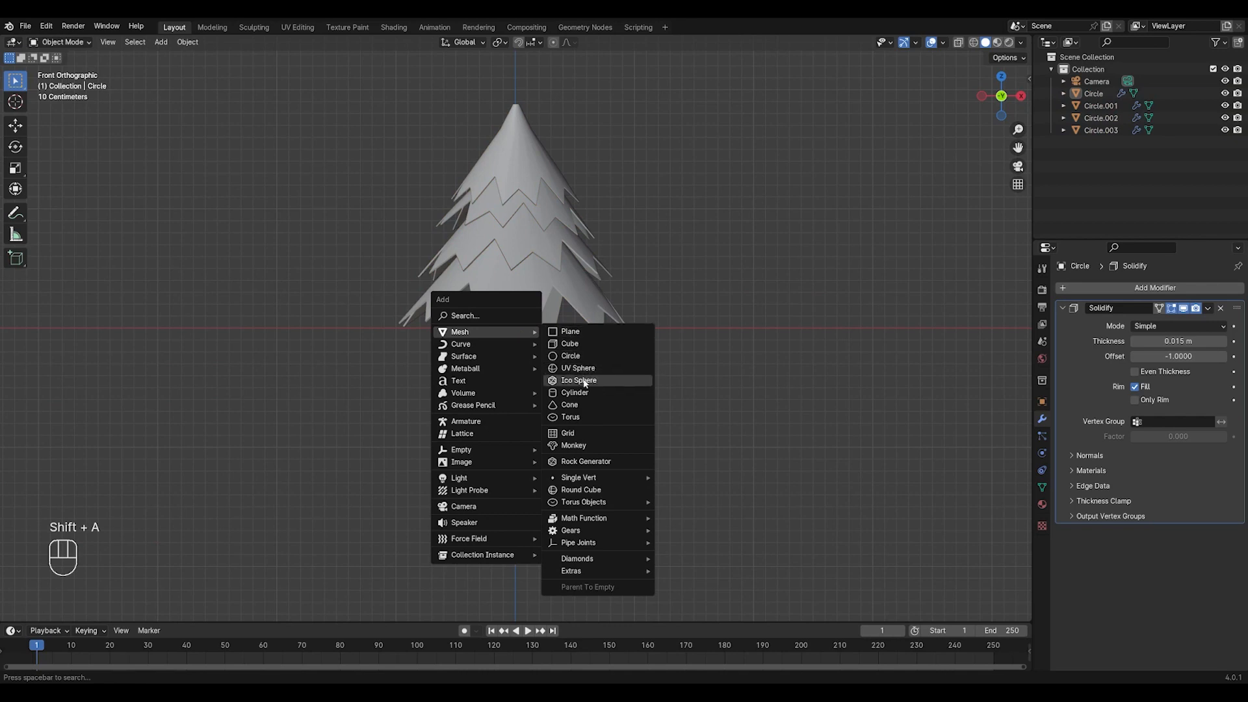
pyautogui.click(575, 393)
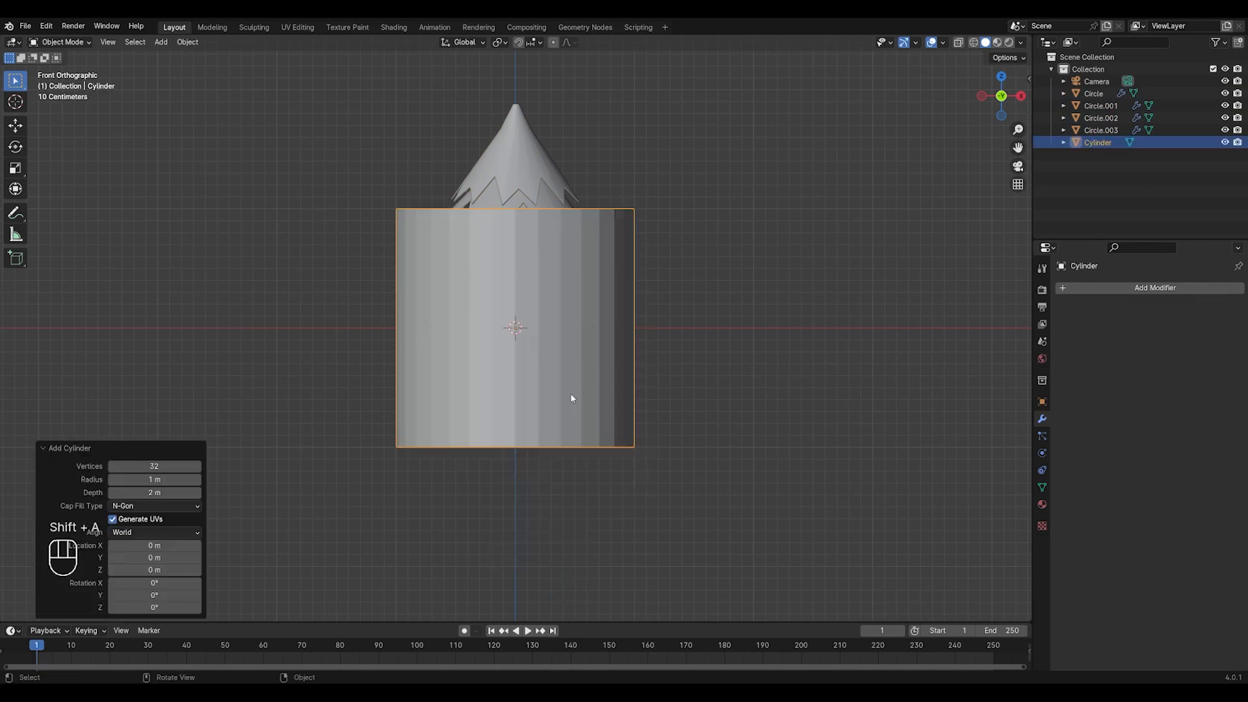
pyautogui.click(157, 466)
pyautogui.write('24')
pyautogui.press('Return')
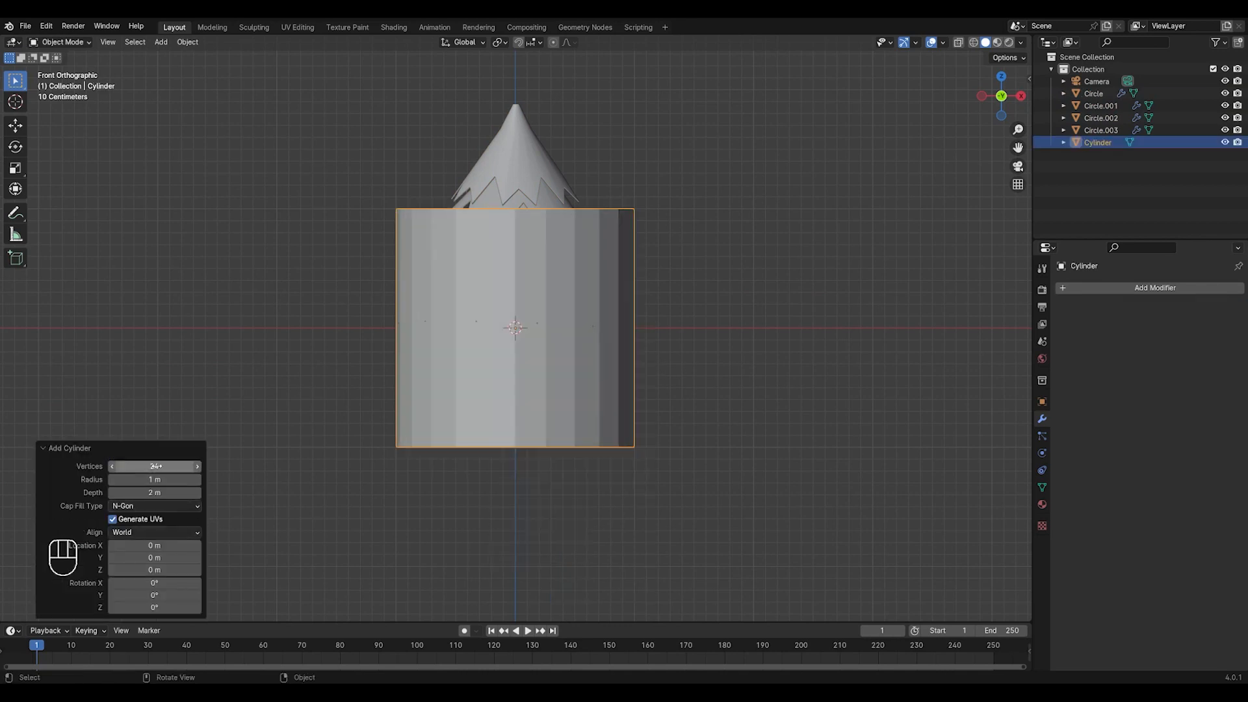
# Scale the cylinder to about 0.093 and stretch it along Z by about 2.08 to form the trunk
pyautogui.press('s')
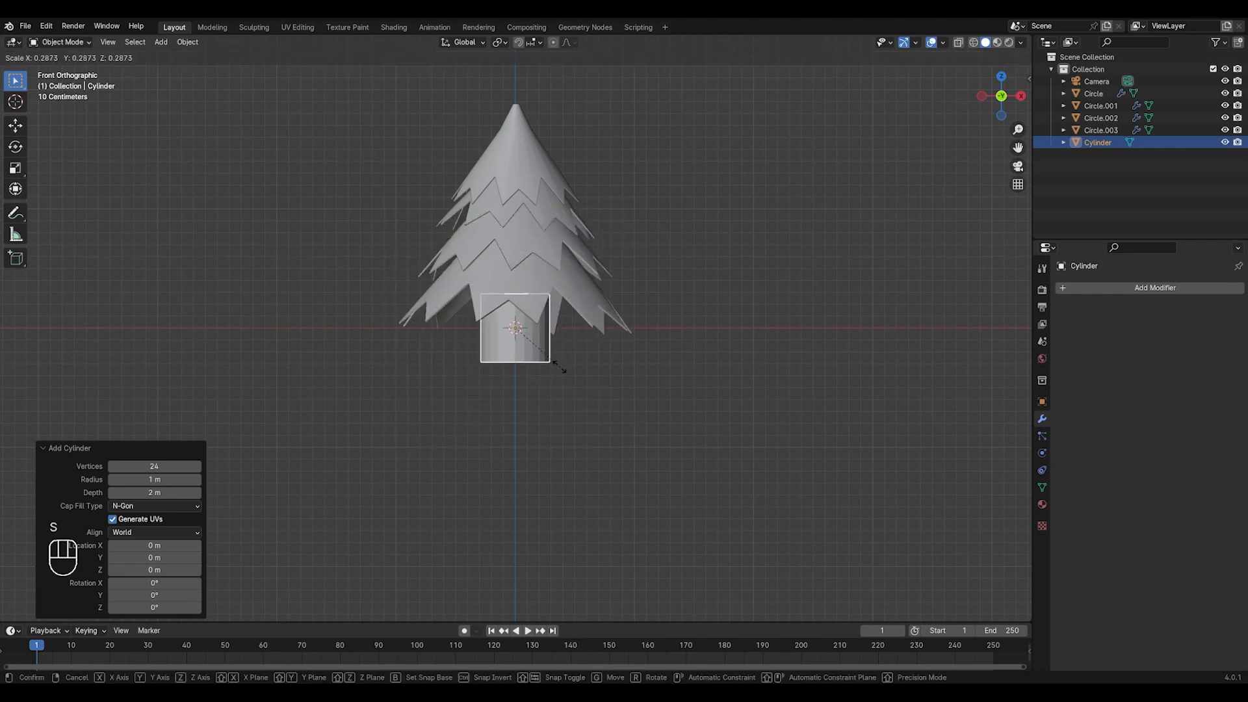
pyautogui.click(525, 342)
pyautogui.press('s')
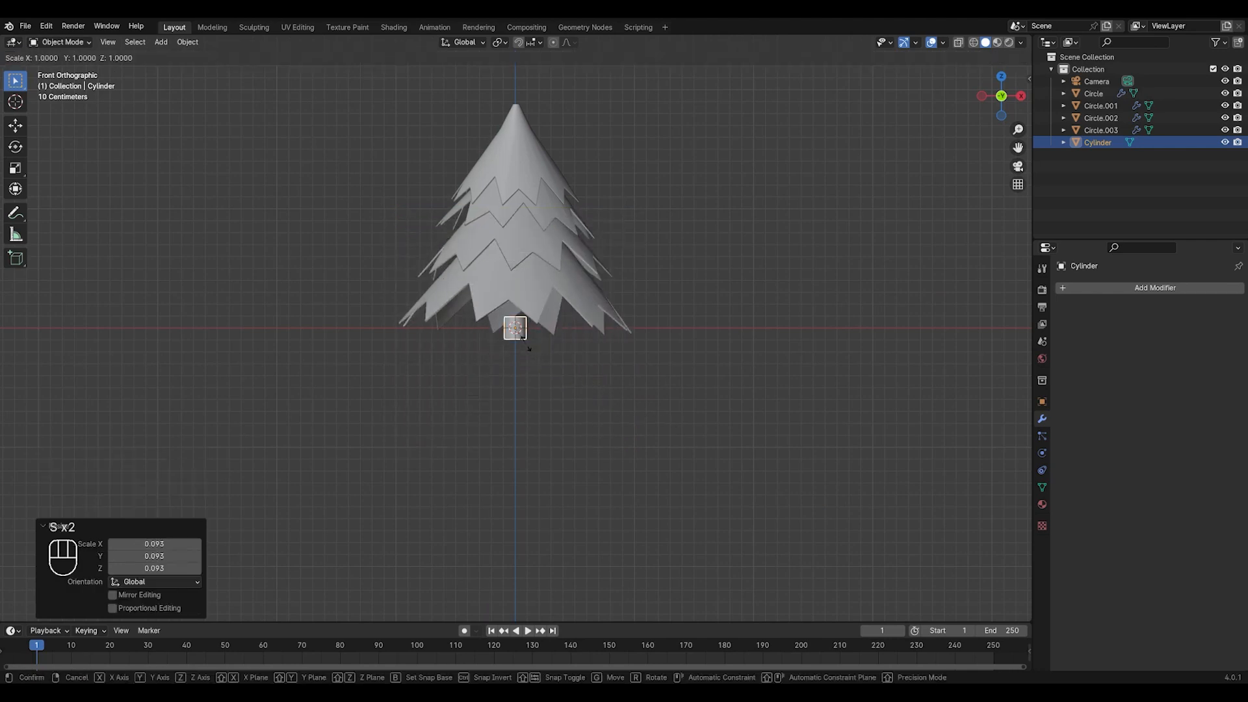
pyautogui.press('z')
pyautogui.click(543, 361)
# Raise the trunk about 0.12 m along Z and stretch it along Z by about 1.51
pyautogui.press('g')
pyautogui.press('z')
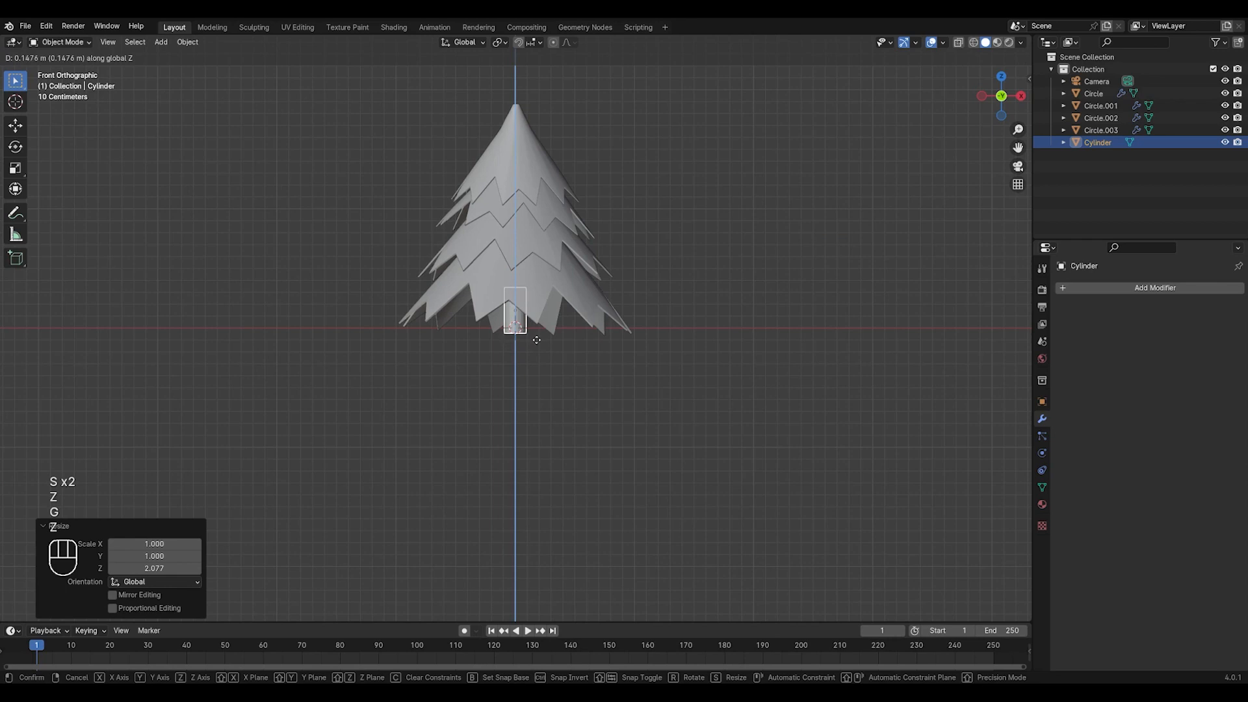
pyautogui.click(544, 315)
pyautogui.press('s')
pyautogui.press('z')
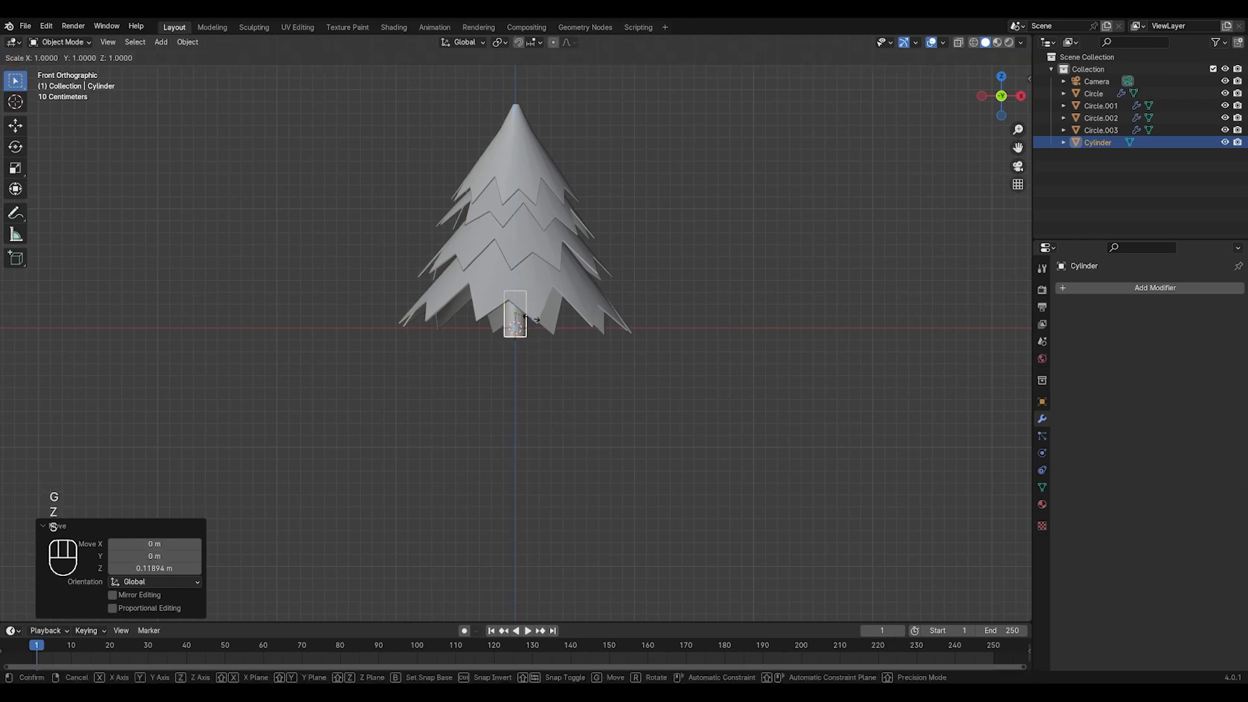
pyautogui.click(536, 325)
# Lower the trunk about 0.05 m along Z and widen it in X and Y by about 1.4
pyautogui.press('g')
pyautogui.press('z')
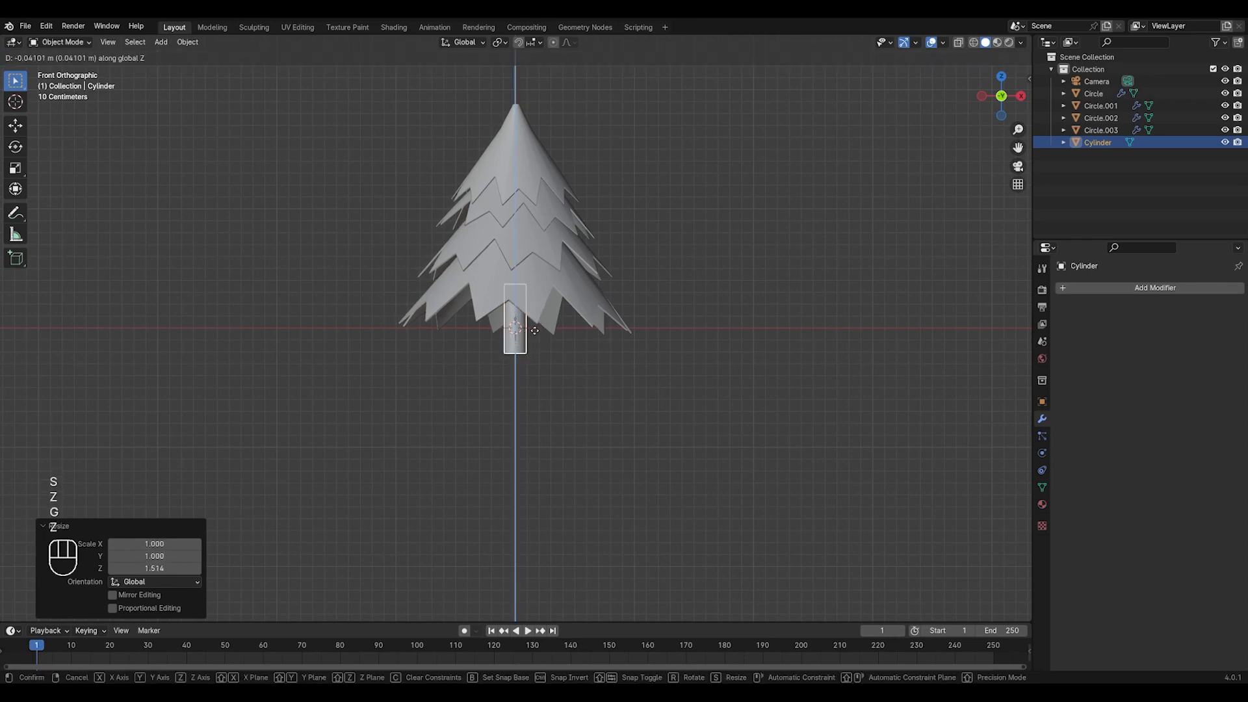
pyautogui.click(534, 332)
pyautogui.press('s')
pyautogui.hotkey('shift', 'z')
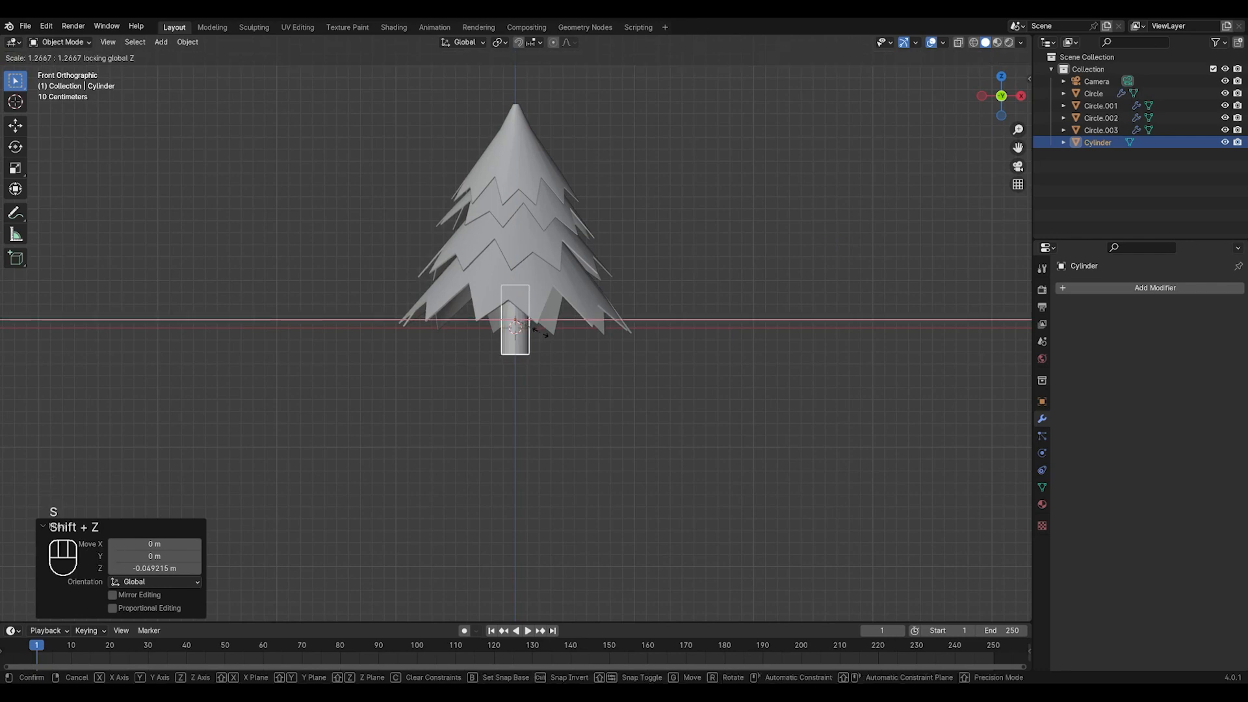
pyautogui.click(537, 332)
# Apply Shade Auto Smooth to the trunk
pyautogui.moveTo(537, 331)
pyautogui.mouseDown(button='middle')
pyautogui.moveTo(513, 364)
pyautogui.moveTo(532, 354)
pyautogui.mouseUp(button='middle')
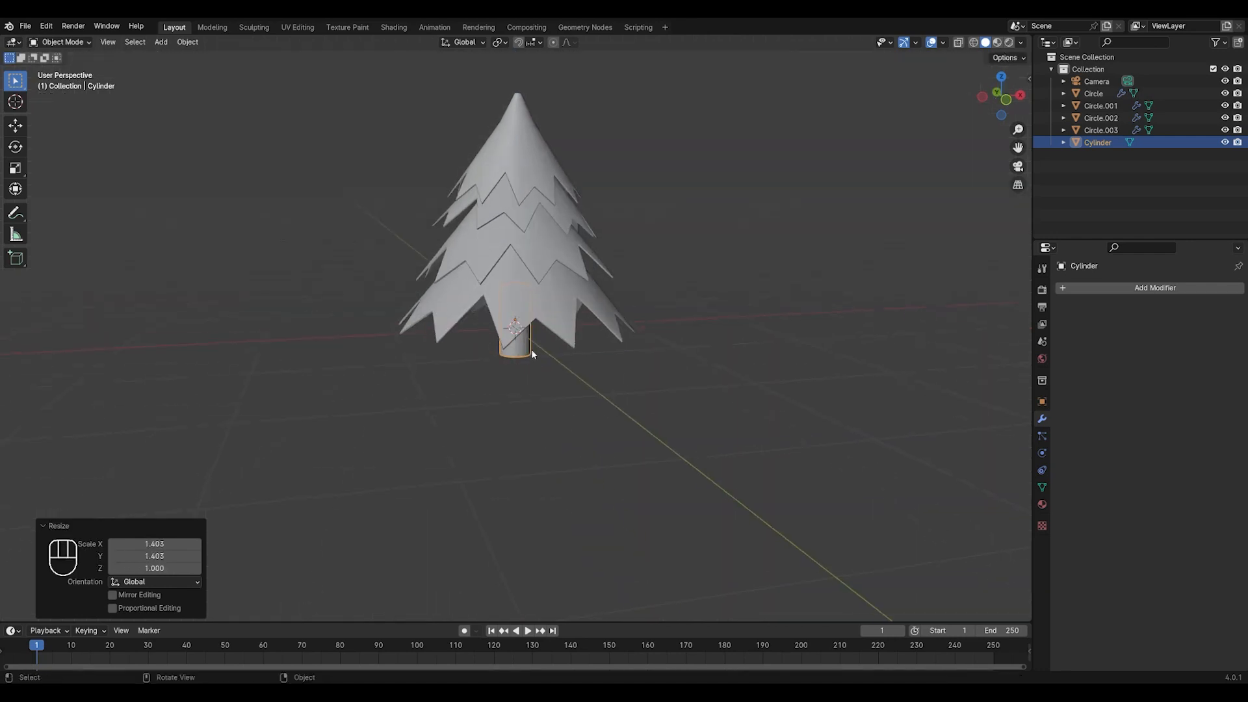
pyautogui.rightClick(525, 348)
pyautogui.click(524, 342)
# Select all four foliage tiers, save the file and apply the tiers' scale
pyautogui.click(549, 304)
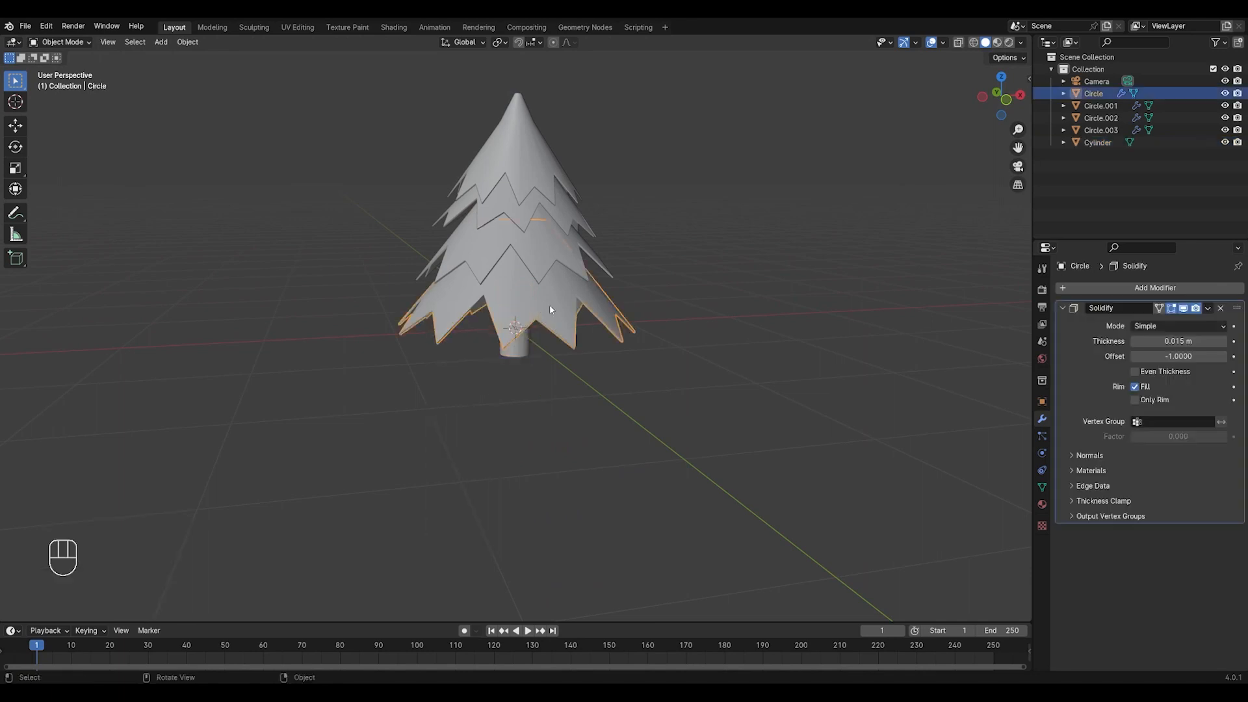
pyautogui.moveTo(583, 279); pyautogui.dragTo(534, 289, button='middle')
pyautogui.keyDown('shift'); pyautogui.click(539, 266); pyautogui.keyUp('shift')
pyautogui.keyDown('shift'); pyautogui.click(540, 208); pyautogui.keyUp('shift')
pyautogui.keyDown('shift'); pyautogui.click(536, 177); pyautogui.keyUp('shift')
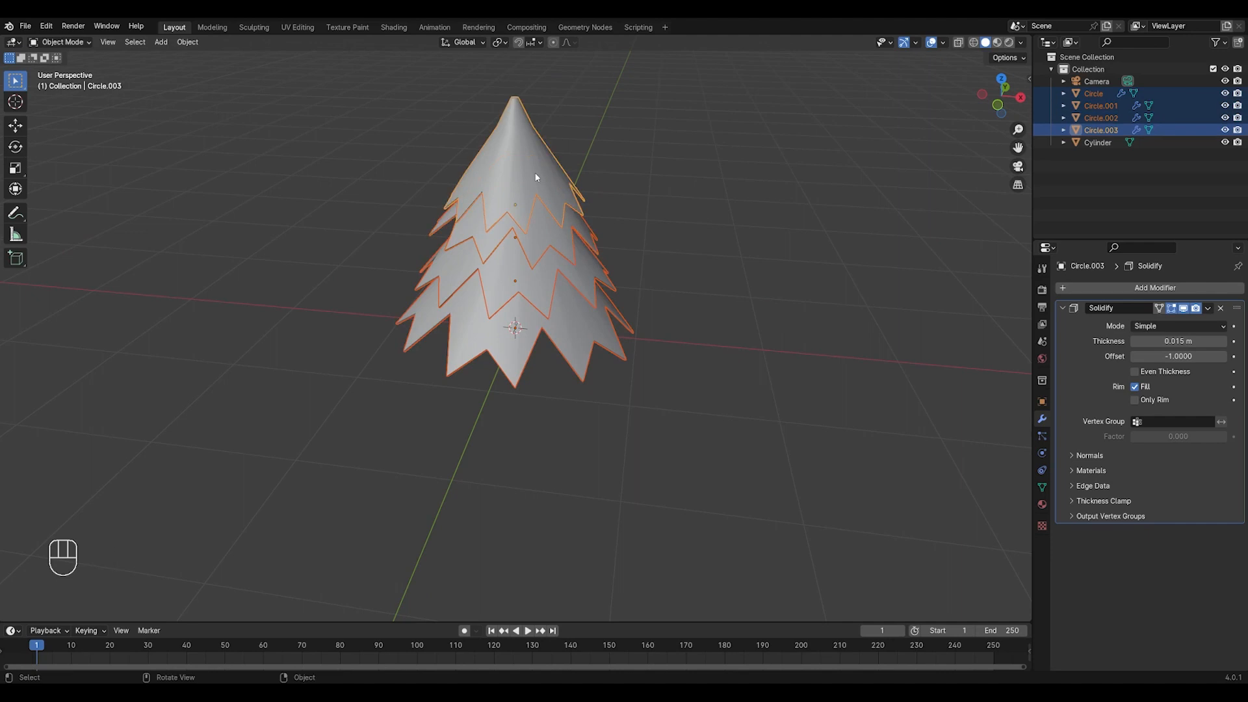
pyautogui.hotkey('ctrl', 's')
pyautogui.hotkey('ctrl', 'a')
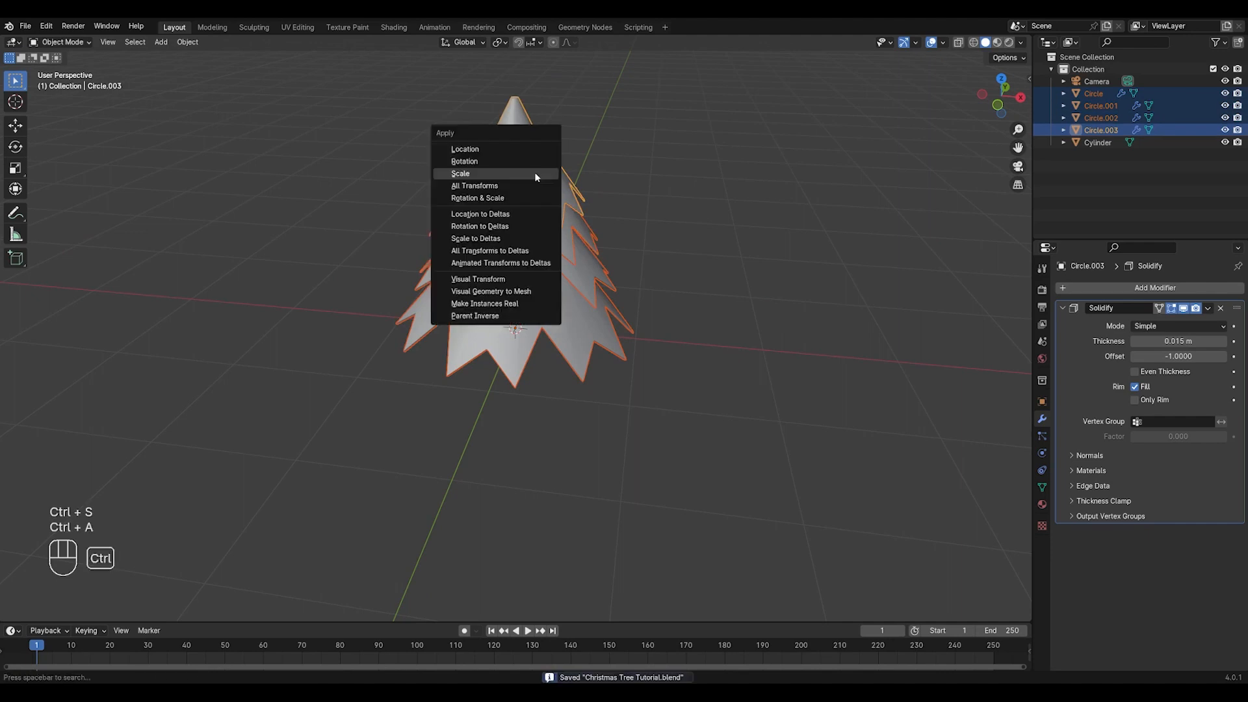
pyautogui.click(536, 175)
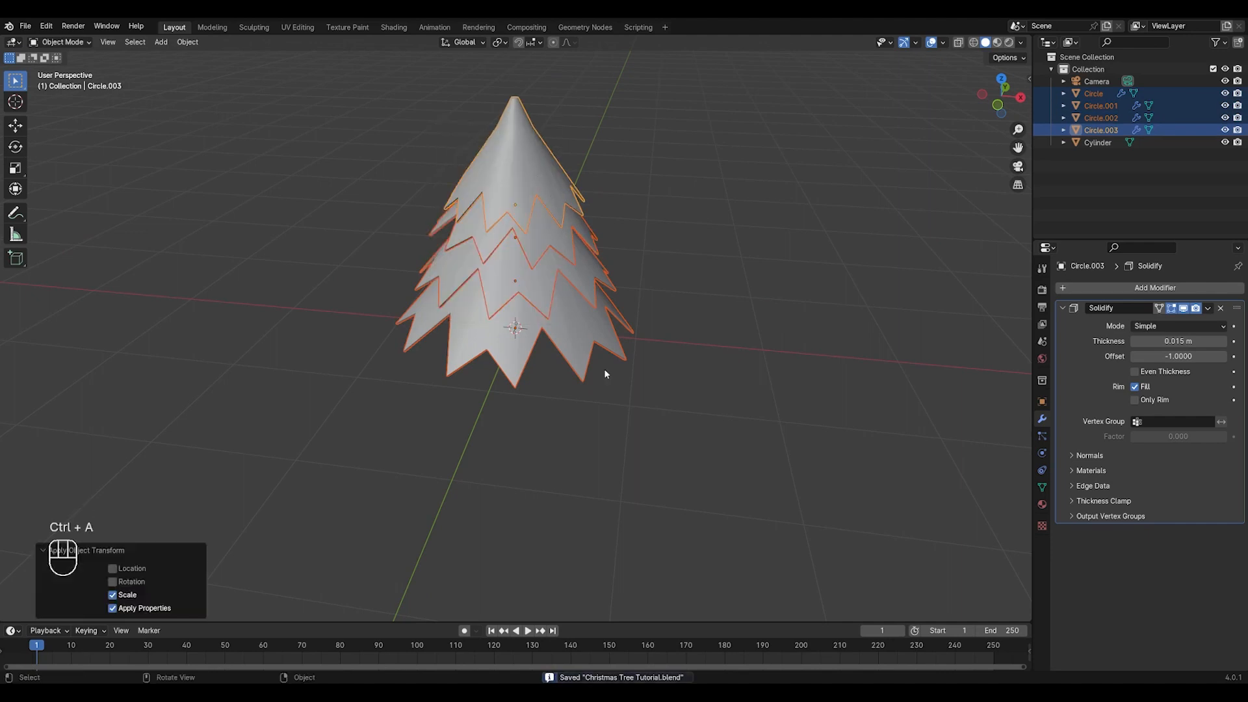
# Join the four foliage tiers into one object, with the lowest tier as the active object
pyautogui.moveTo(642, 365); pyautogui.dragTo(739, 358, button='middle')
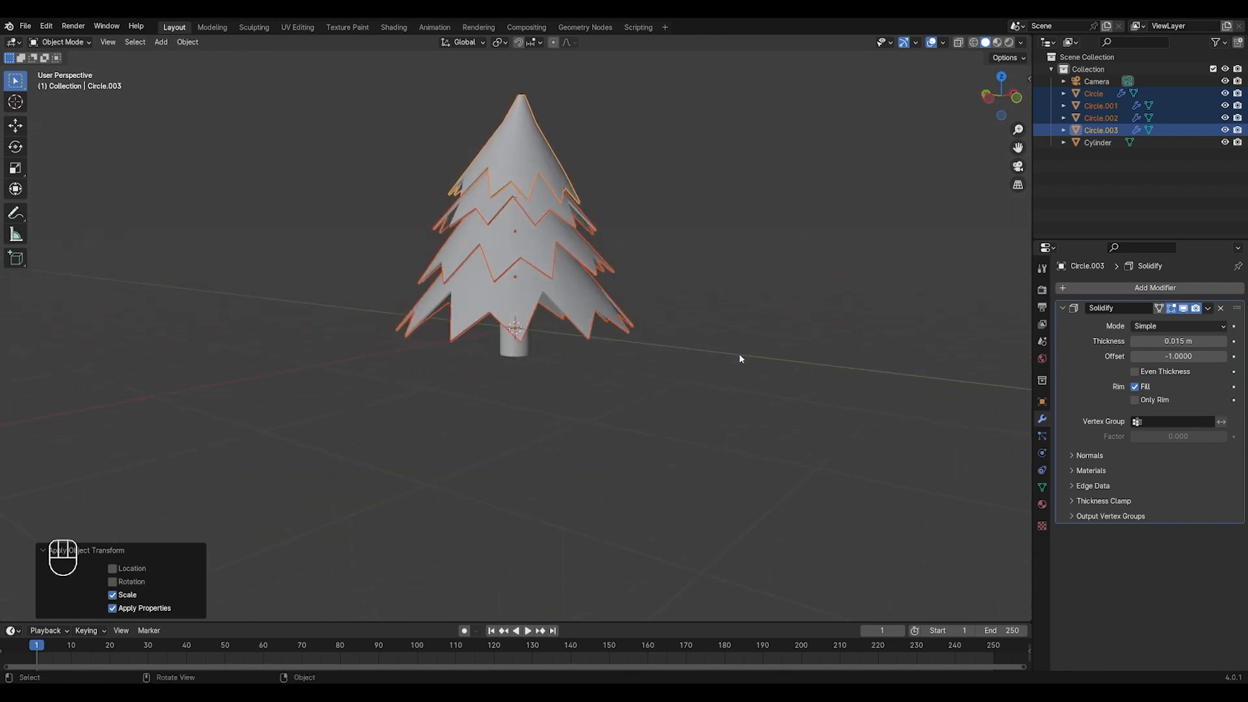
pyautogui.click(551, 187)
pyautogui.keyDown('shift'); pyautogui.click(551, 208); pyautogui.keyUp('shift')
pyautogui.keyDown('shift'); pyautogui.click(542, 242); pyautogui.keyUp('shift')
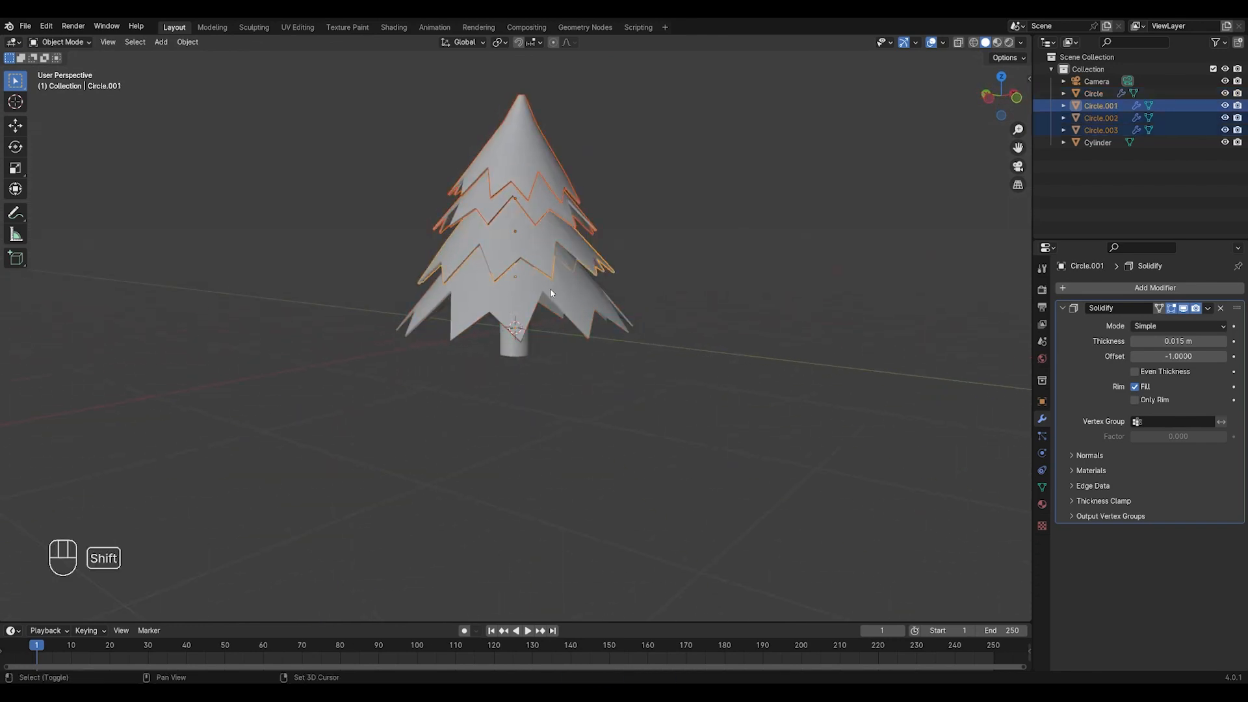
pyautogui.keyDown('shift'); pyautogui.click(566, 297); pyautogui.keyUp('shift')
pyautogui.rightClick(565, 298)
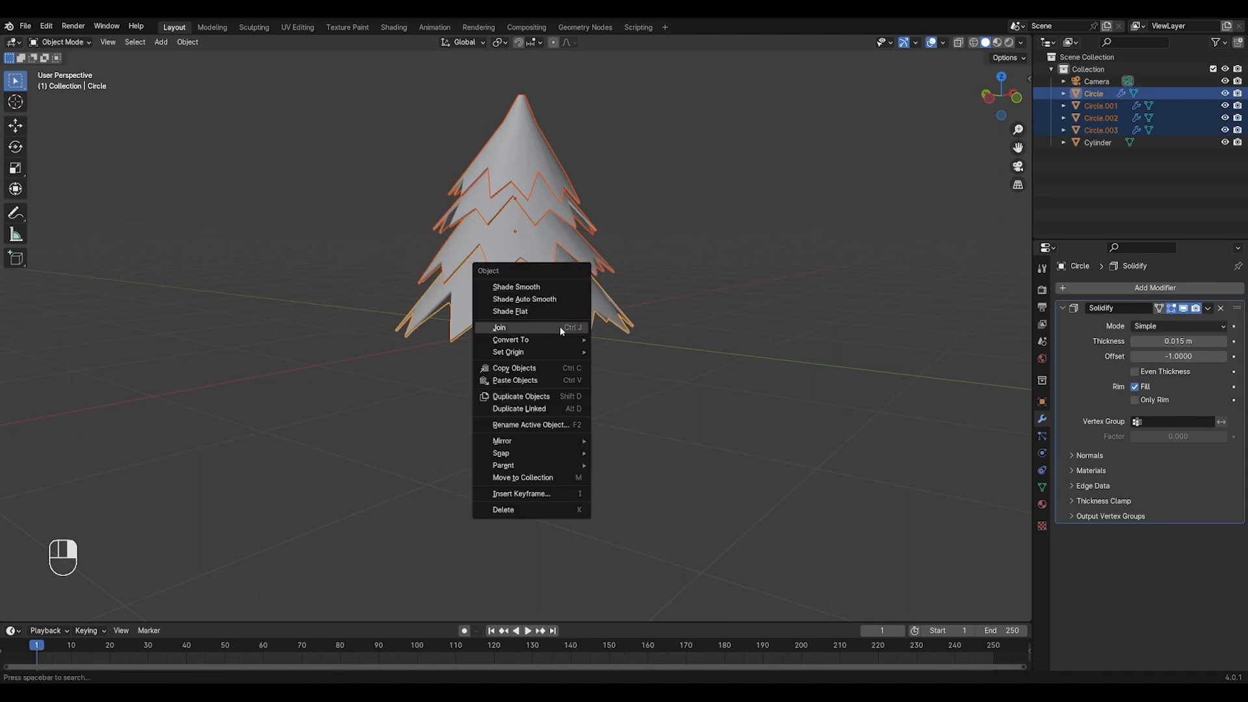
pyautogui.click(560, 327)
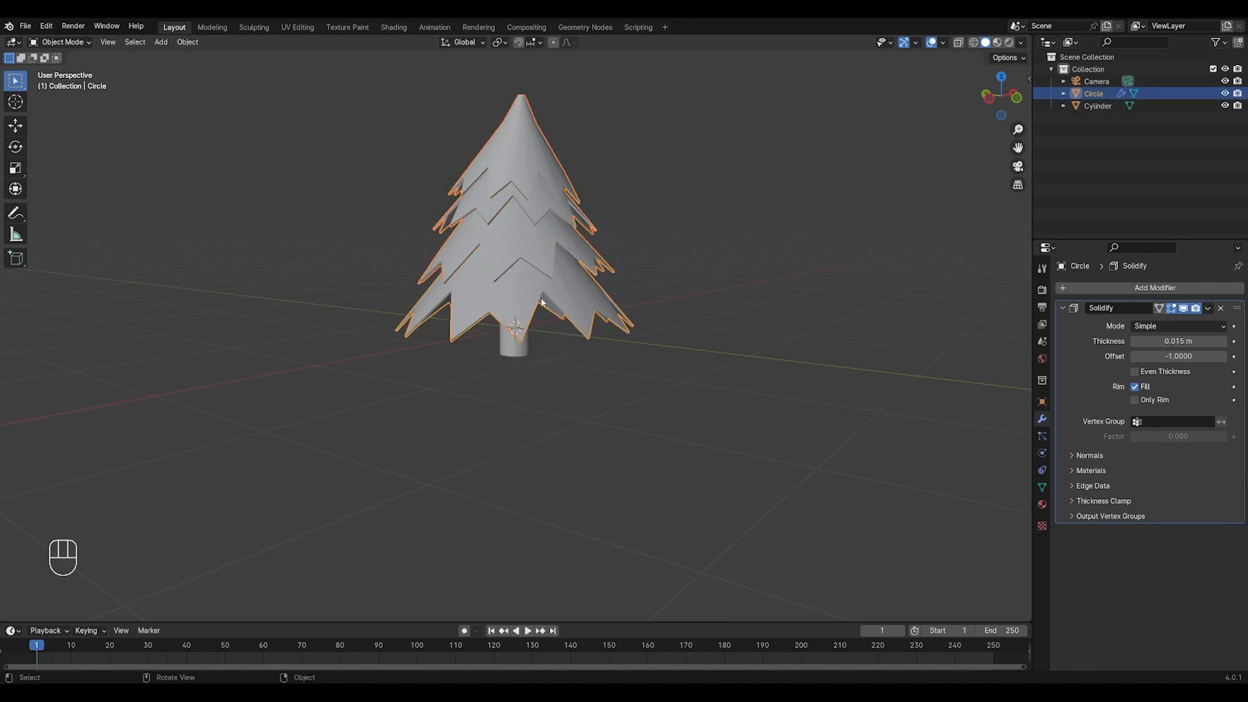
# Switch to the Geometry Nodes workspace and enlarge the 3D view, framing the tree in Right Orthographic view
pyautogui.click(571, 30)
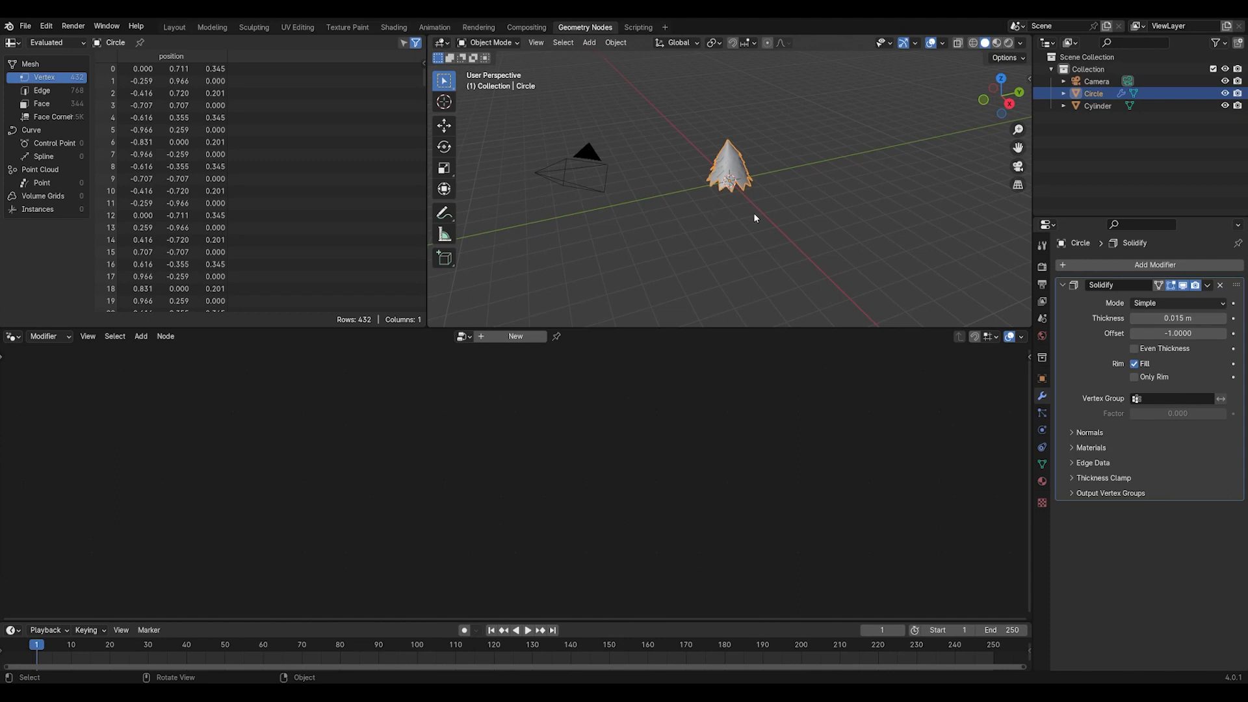
pyautogui.click(1010, 106)
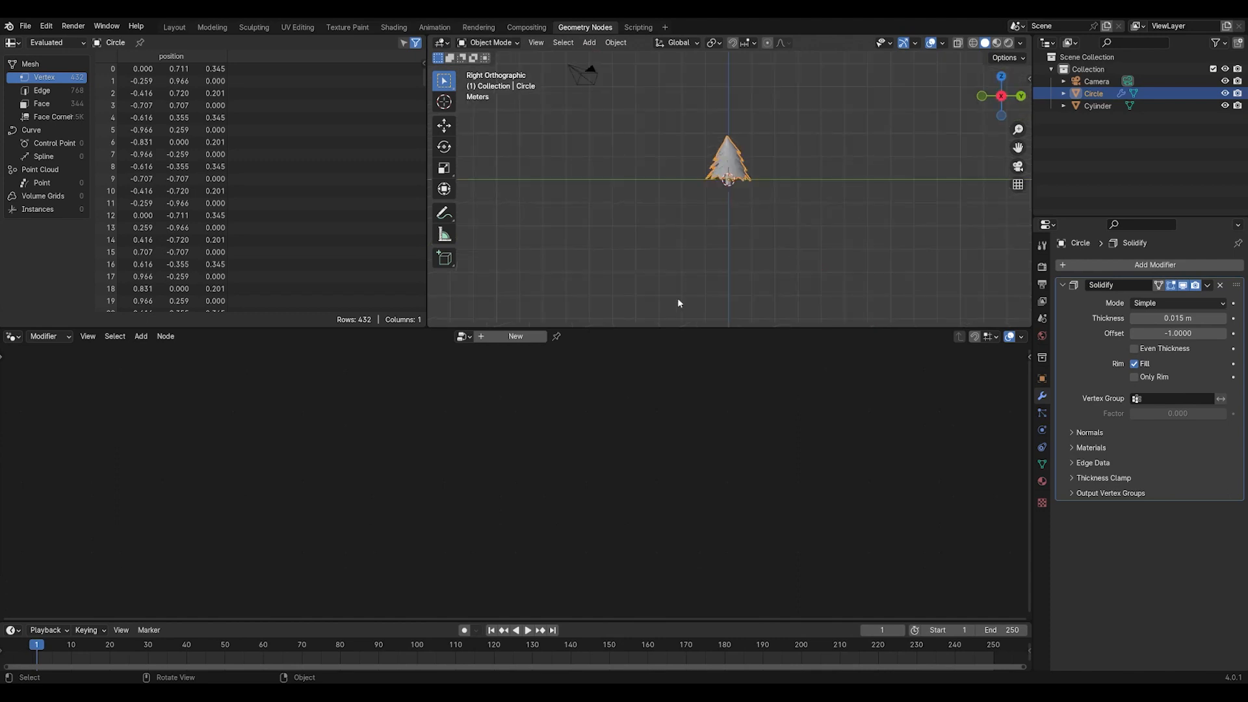
pyautogui.scroll(5, 663, 302)
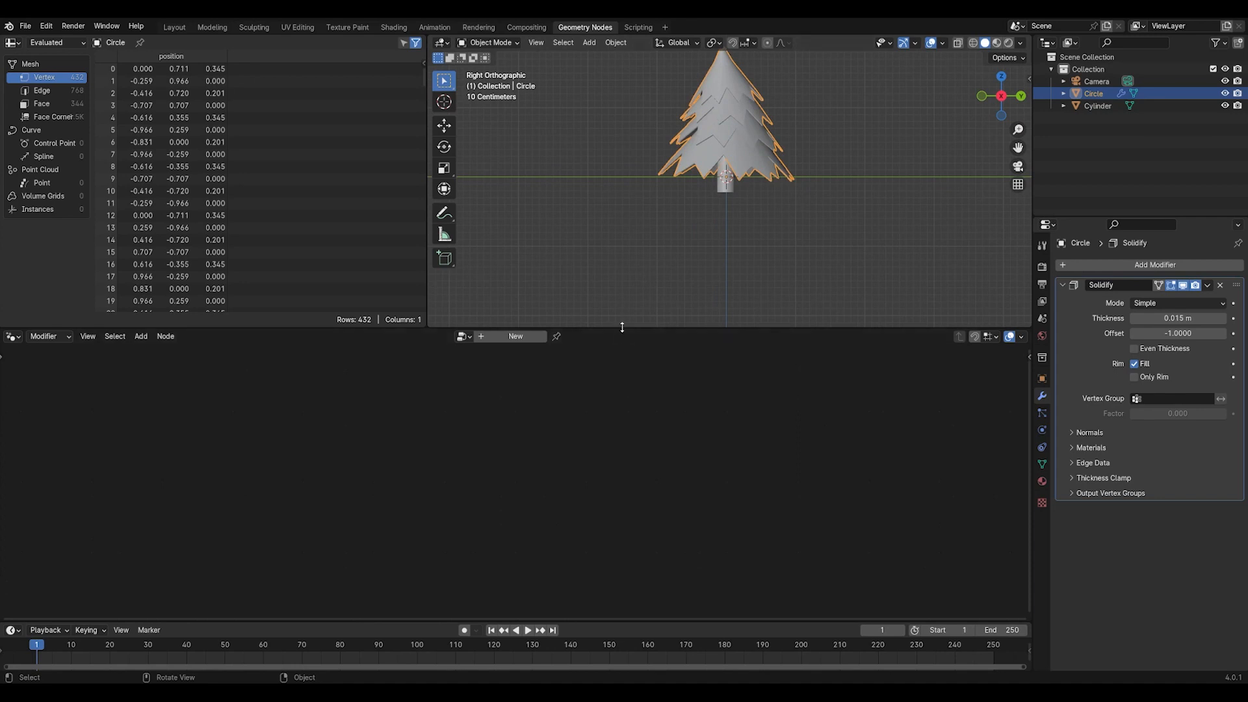
pyautogui.moveTo(624, 329); pyautogui.dragTo(627, 377)
pyautogui.moveTo(428, 41); pyautogui.dragTo(126, 75)
pyautogui.keyDown('shift'); pyautogui.moveTo(571, 122); pyautogui.dragTo(593, 206, button='middle'); pyautogui.keyUp('shift')
# Create a new geometry node group on the foliage object and name it "decorations"
pyautogui.click(513, 385)
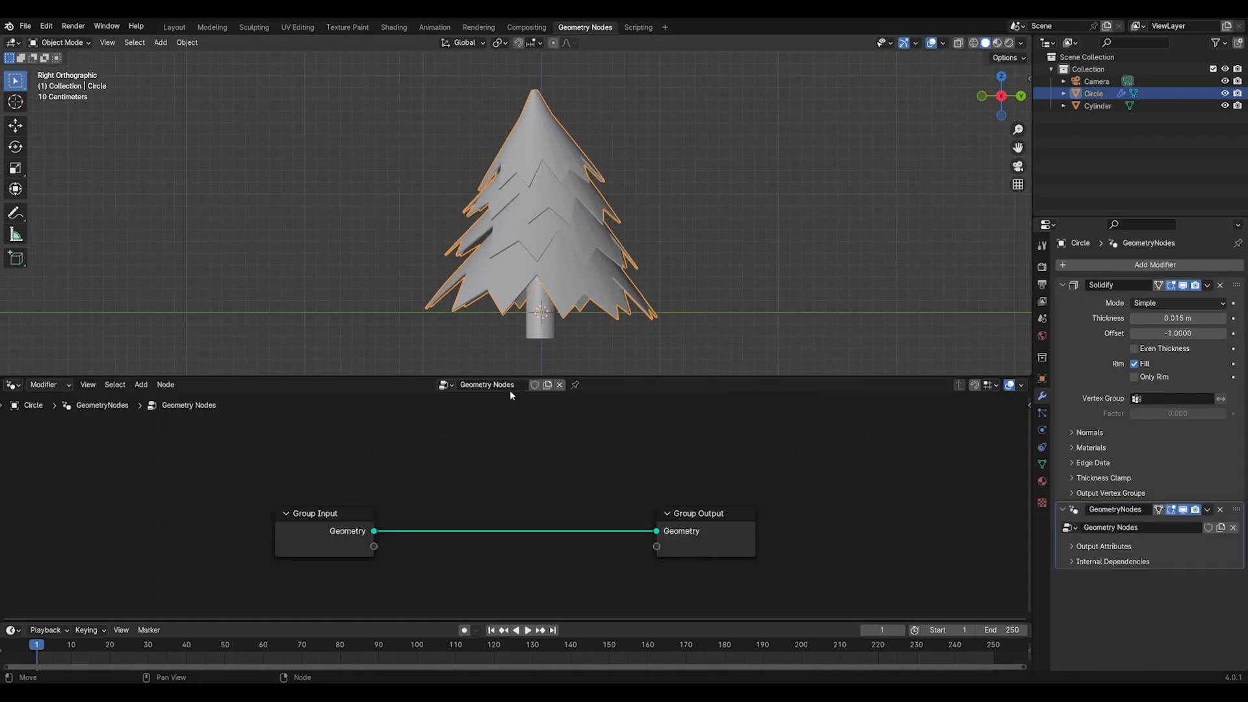
pyautogui.write('decorations')
pyautogui.press('Return')
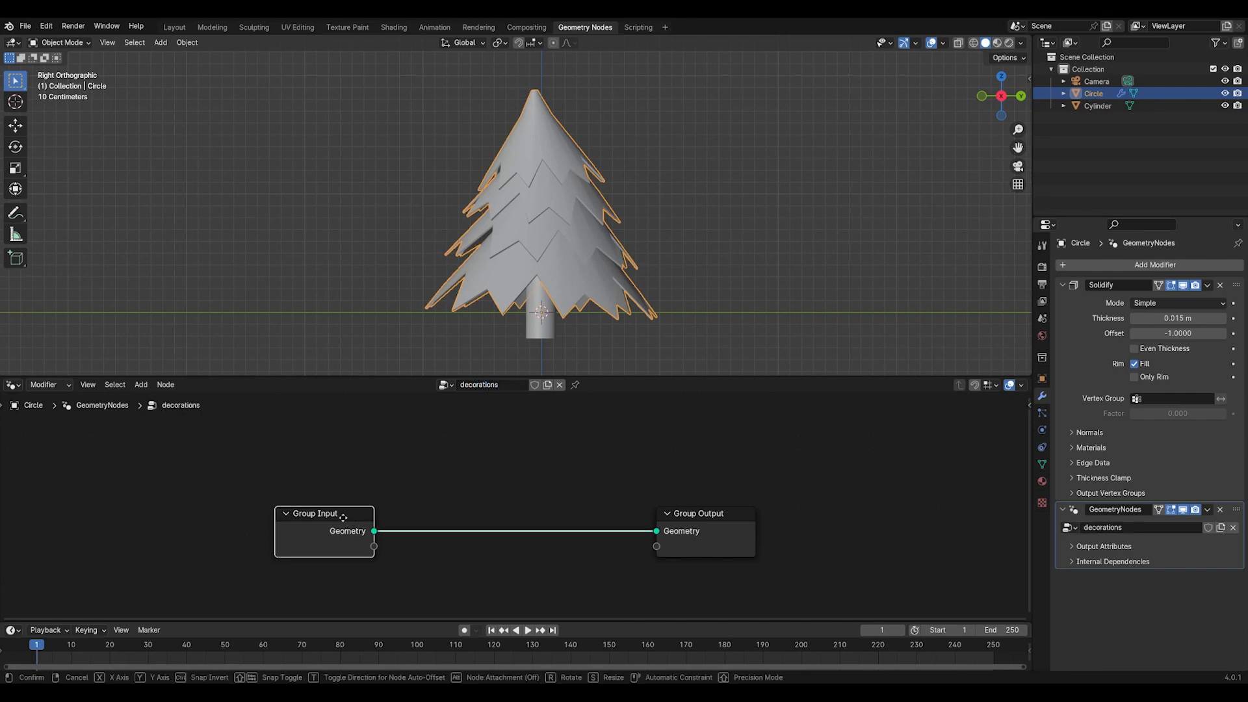
# Insert a Subdivide Mesh node between Group Input and Group Output and set its level to 2
pyautogui.moveTo(349, 524); pyautogui.dragTo(235, 498)
pyautogui.click(404, 451)
pyautogui.hotkey('shift', 'a')
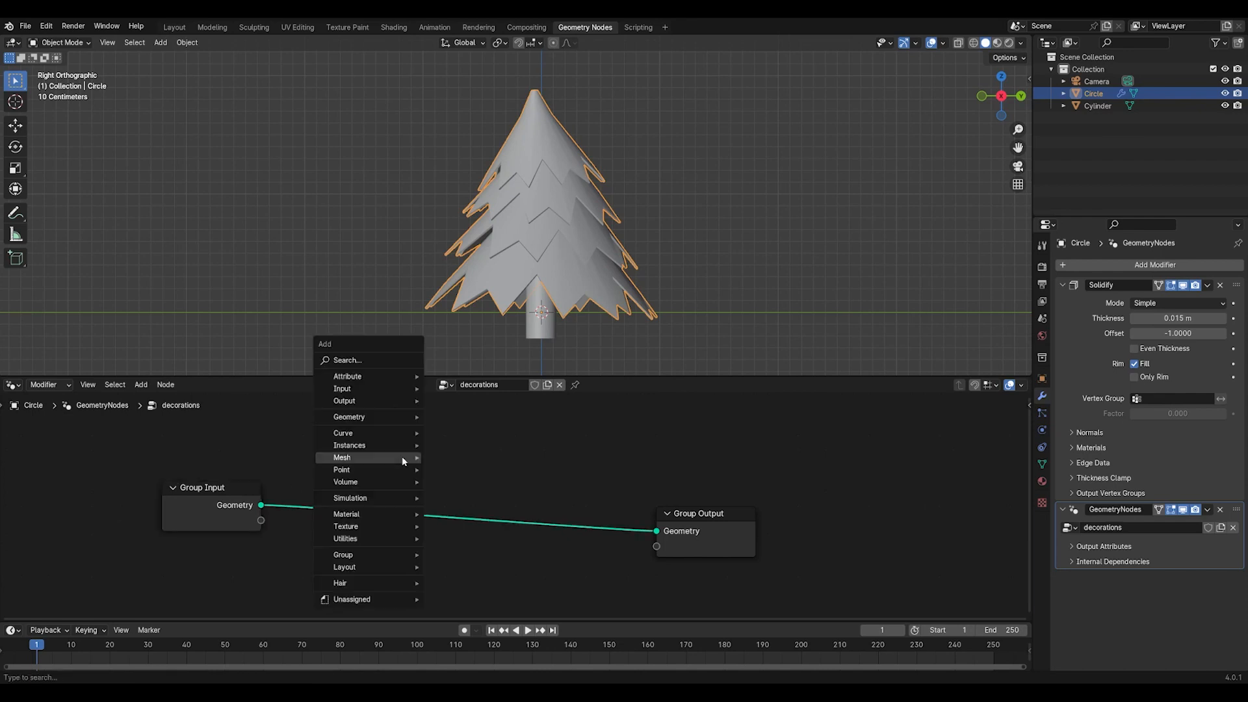
pyautogui.click(364, 357)
pyautogui.write('s')
pyautogui.click(418, 380)
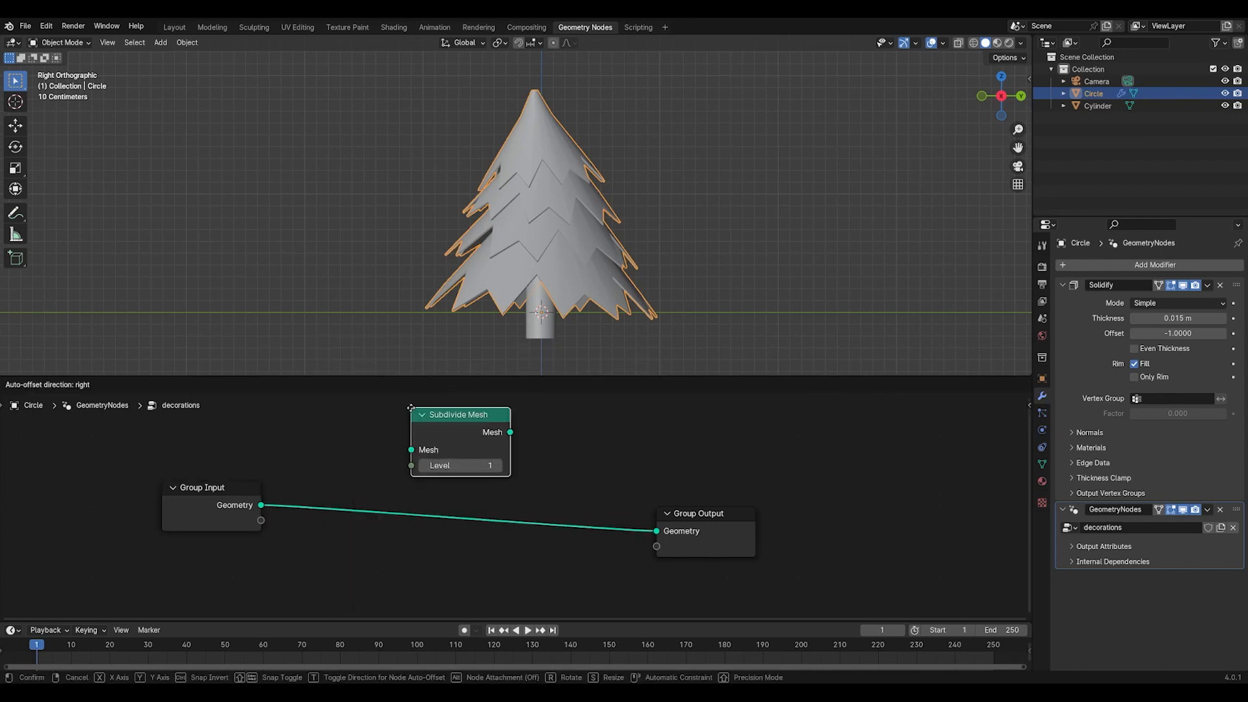
pyautogui.click(409, 507)
pyautogui.doubleClick(447, 533)
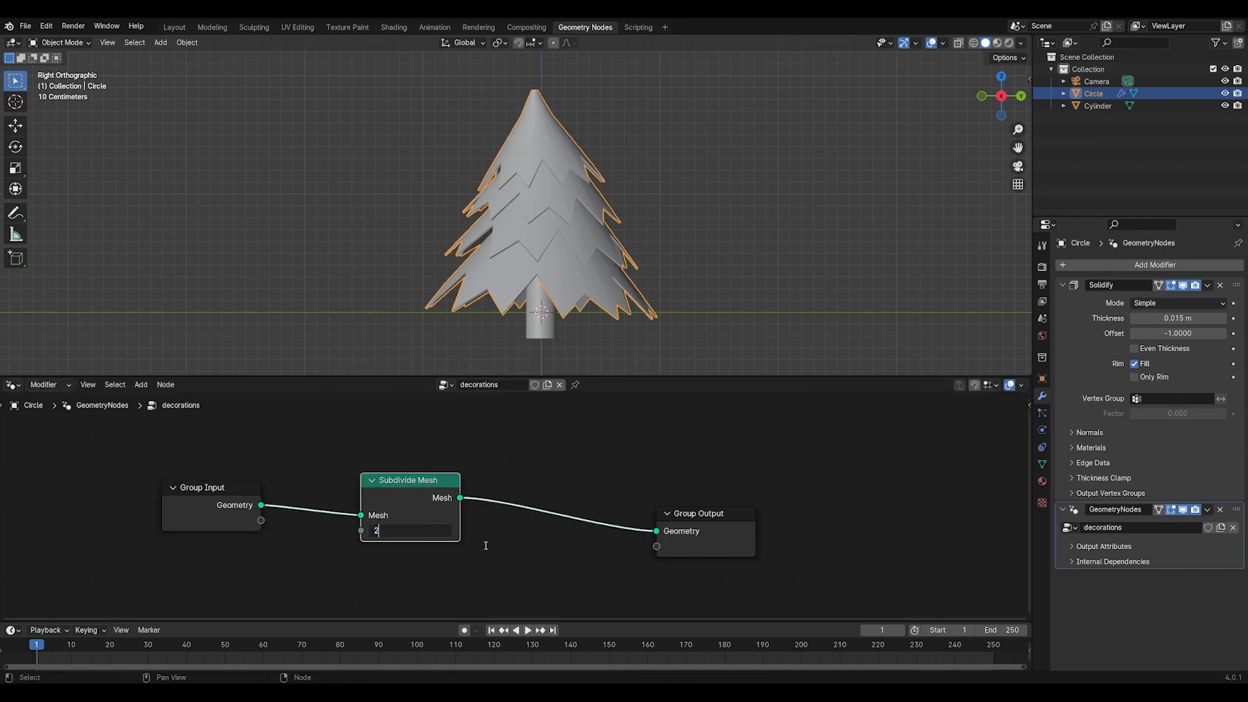
pyautogui.press('Return')
# Insert an Instance on Points node between Subdivide Mesh and Group Output
pyautogui.moveTo(484, 548); pyautogui.dragTo(531, 481, button='middle')
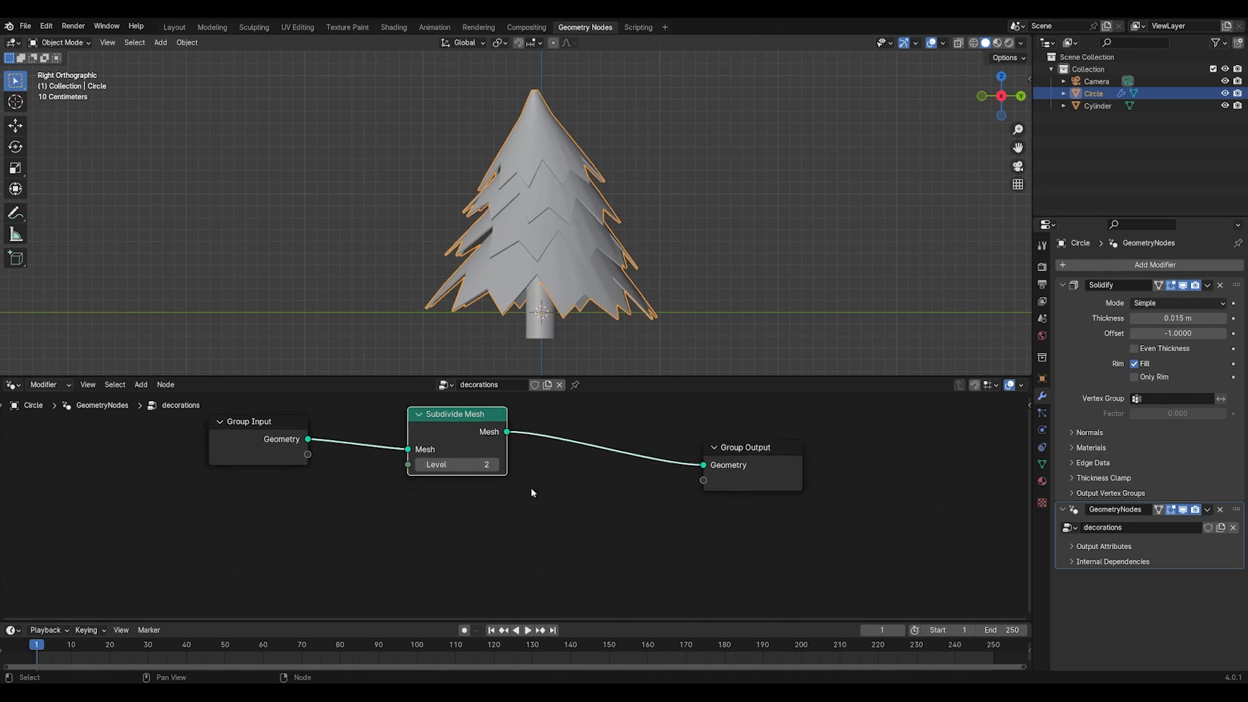
pyautogui.hotkey('shift', 'a')
pyautogui.click(498, 429)
pyautogui.write('instance')
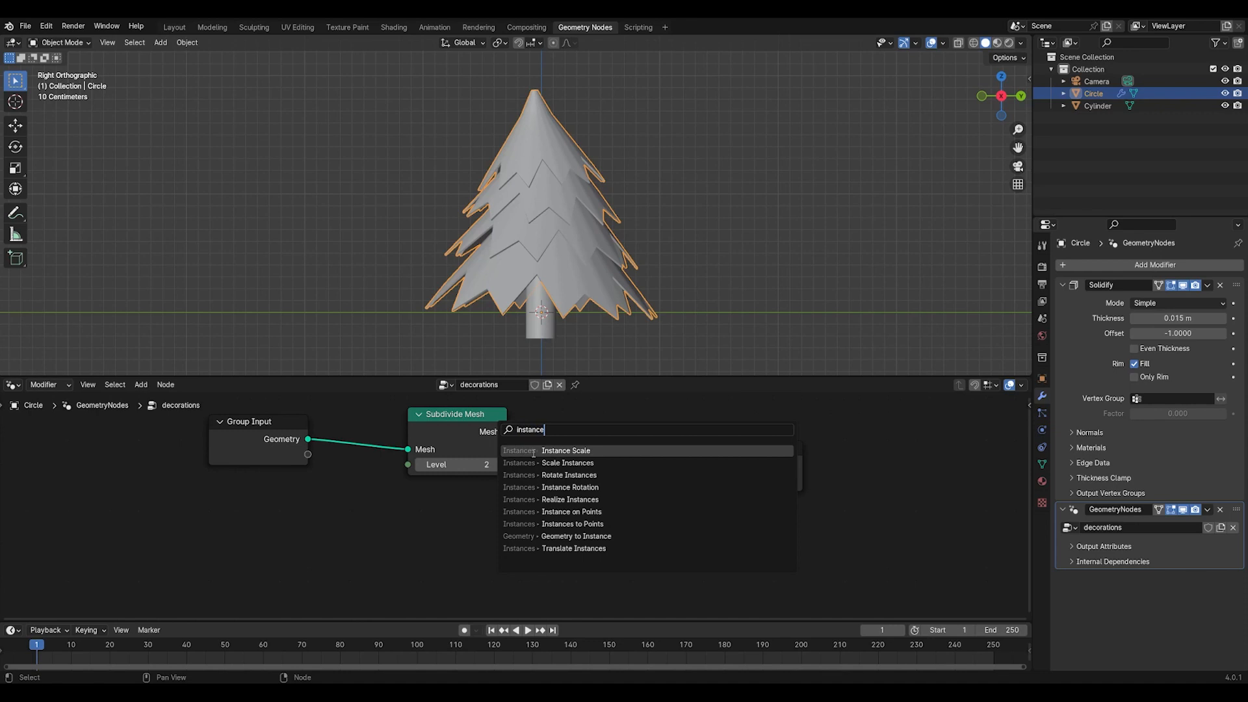
pyautogui.click(560, 512)
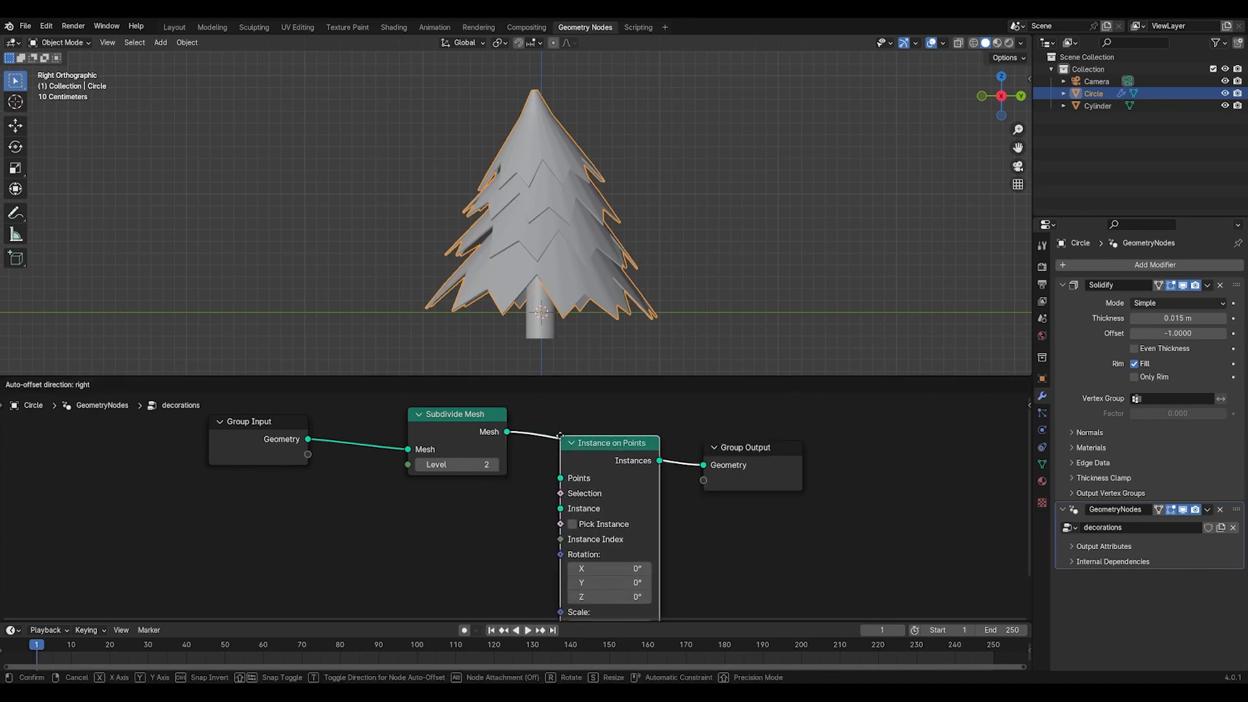
pyautogui.click(560, 436)
# Insert a Join Geometry node before Group Output and also feed it the original geometry from Group Input, repositioning the group nodes for space
pyautogui.scroll(-2, 607, 436)
pyautogui.moveTo(694, 452); pyautogui.dragTo(808, 452)
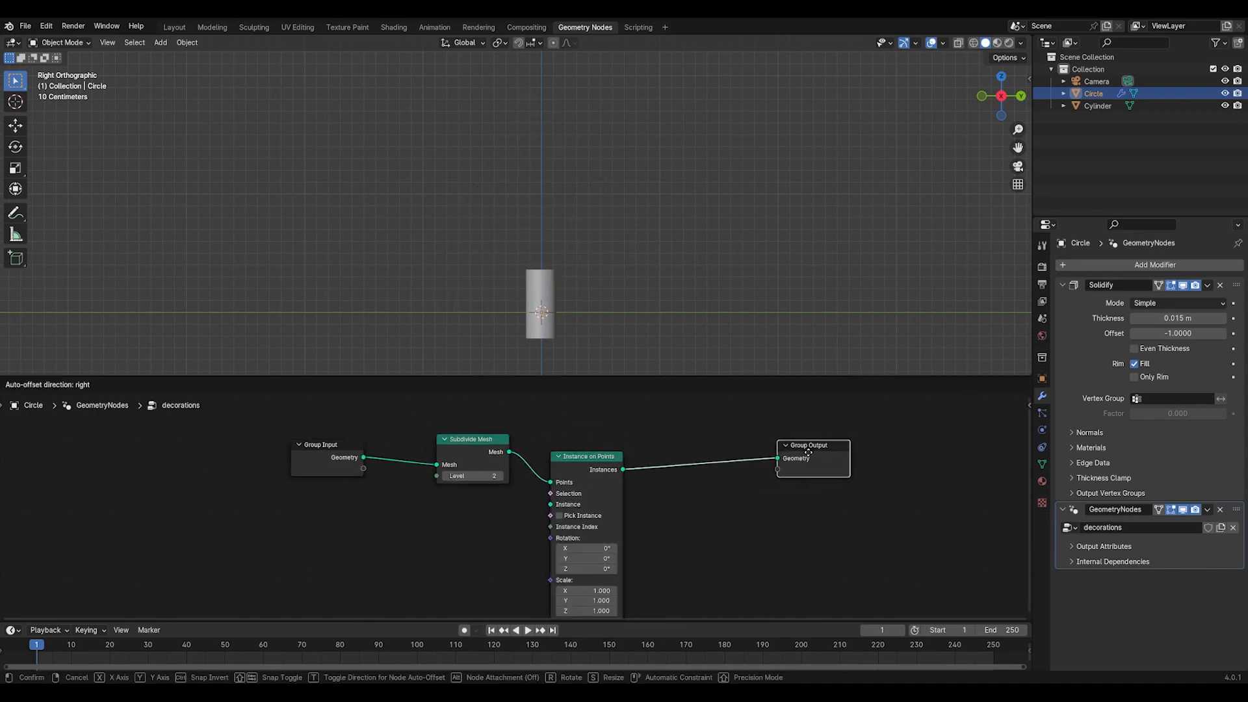
pyautogui.click(808, 451)
pyautogui.hotkey('shift', 'a')
pyautogui.write('join')
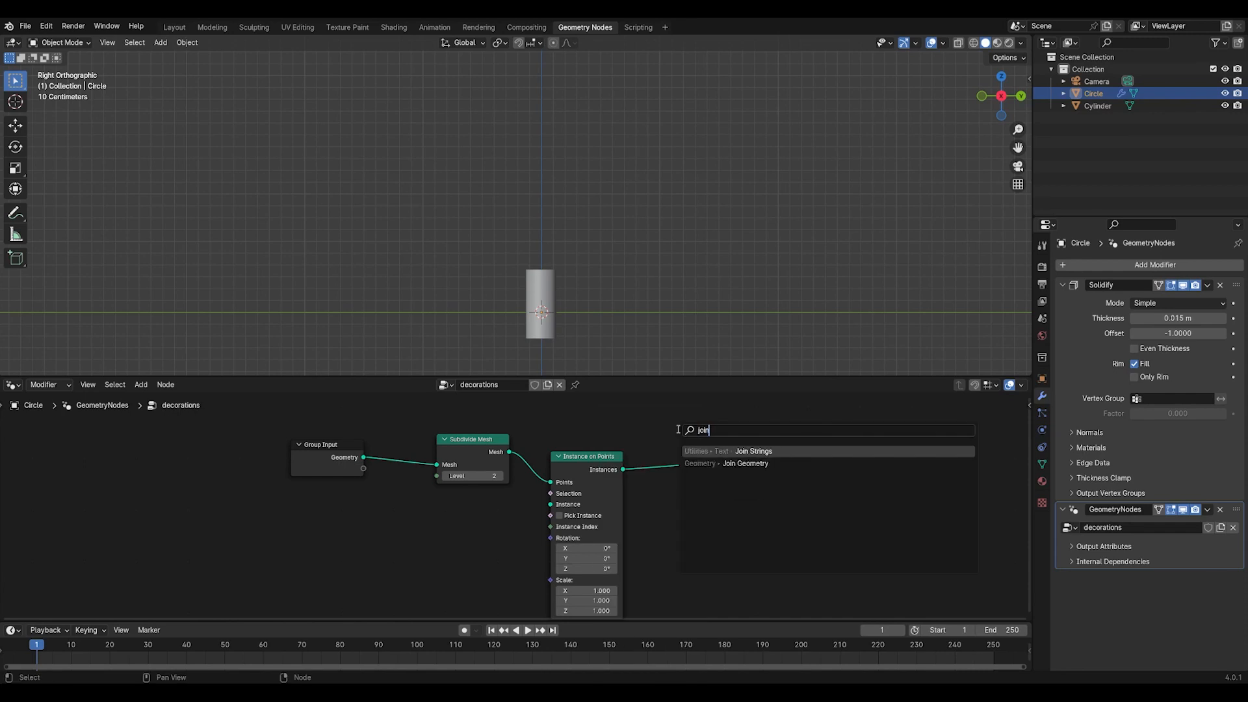
pyautogui.moveTo(696, 466); pyautogui.dragTo(680, 448)
pyautogui.moveTo(363, 458); pyautogui.dragTo(703, 448)
pyautogui.moveTo(322, 508); pyautogui.dragTo(260, 435)
# Add an Ico Sphere node and connect its mesh to the Instance input of Instance on Points
pyautogui.scroll(-1, 330, 558)
pyautogui.moveTo(349, 563); pyautogui.dragTo(440, 518, button='middle')
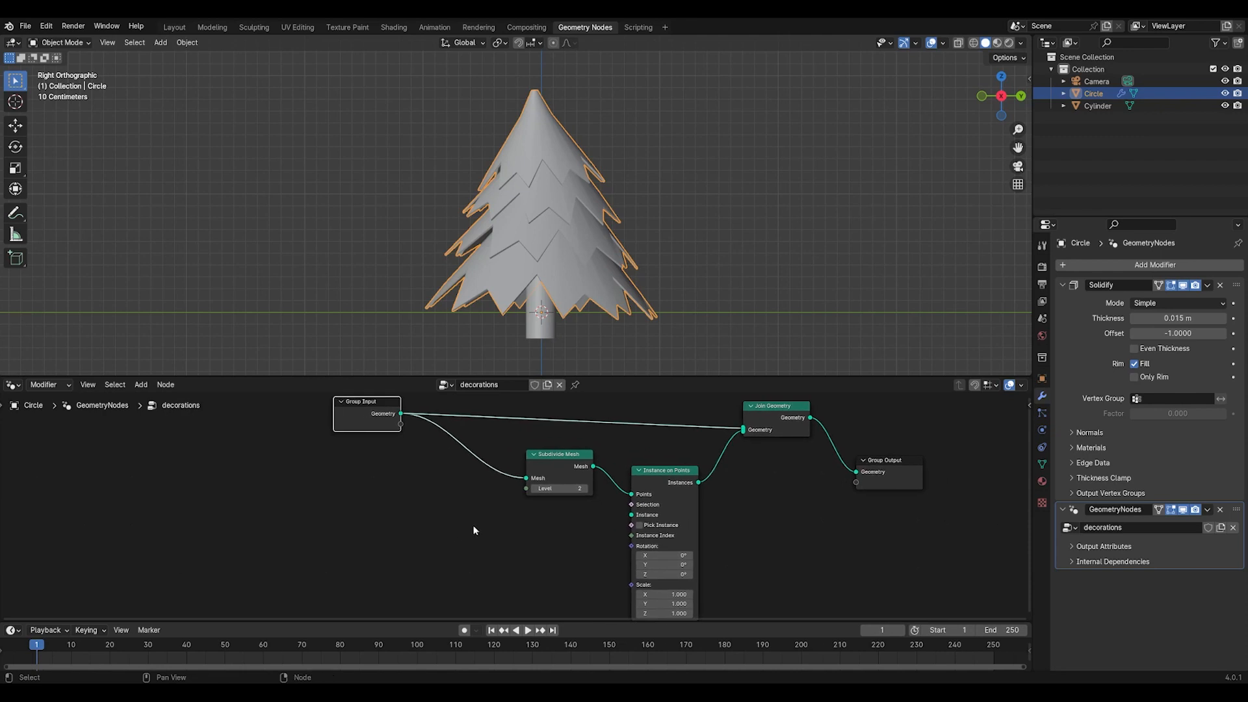
pyautogui.click(474, 524)
pyautogui.hotkey('shift', 'a')
pyautogui.click(433, 430)
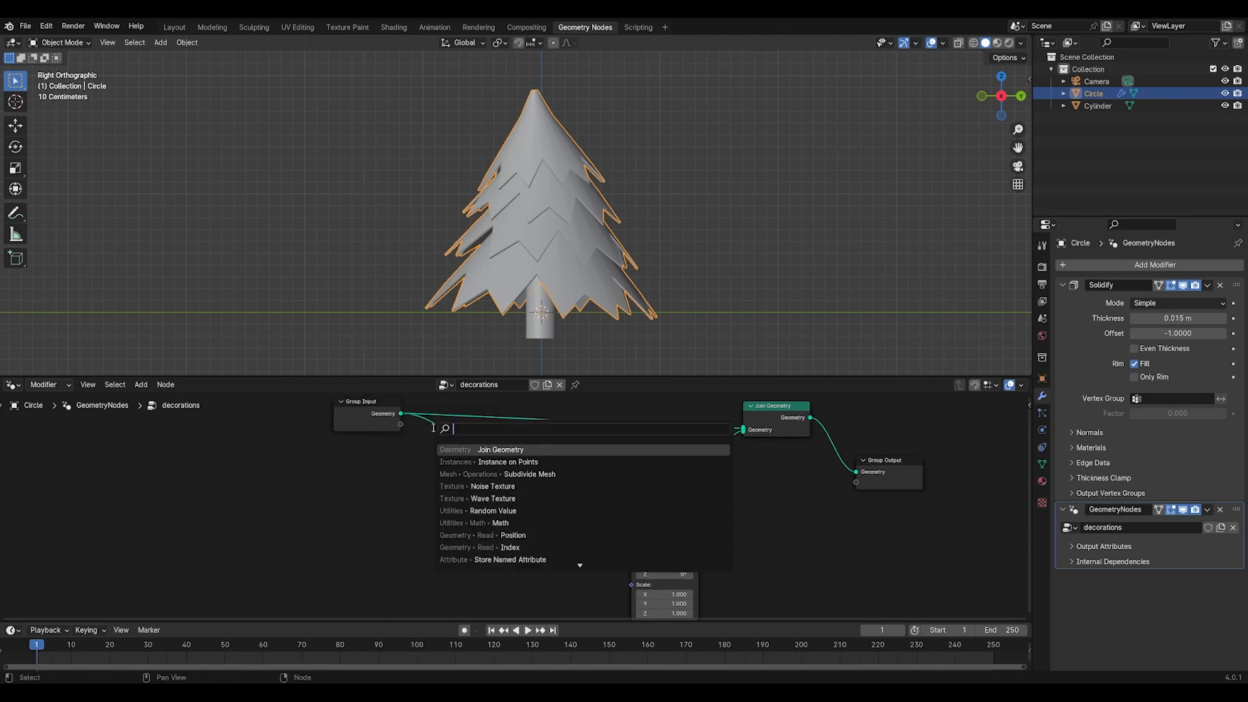
pyautogui.write('ico')
pyautogui.press('Return')
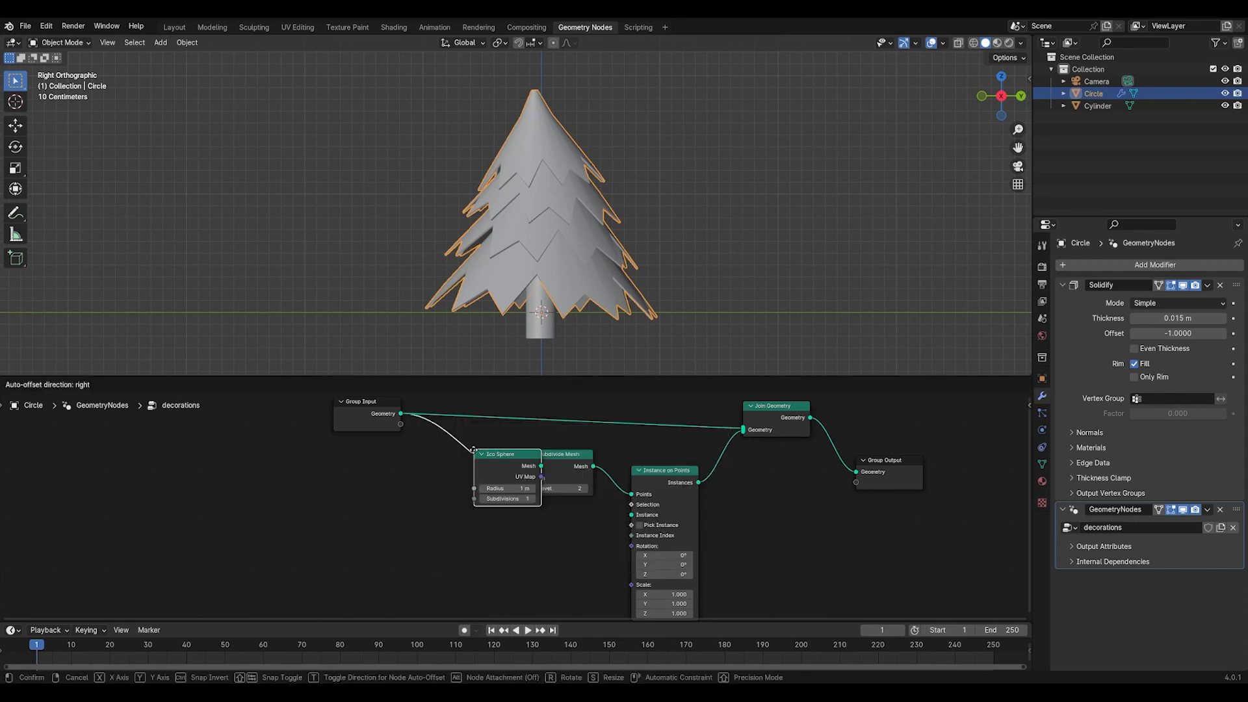
pyautogui.click(395, 571)
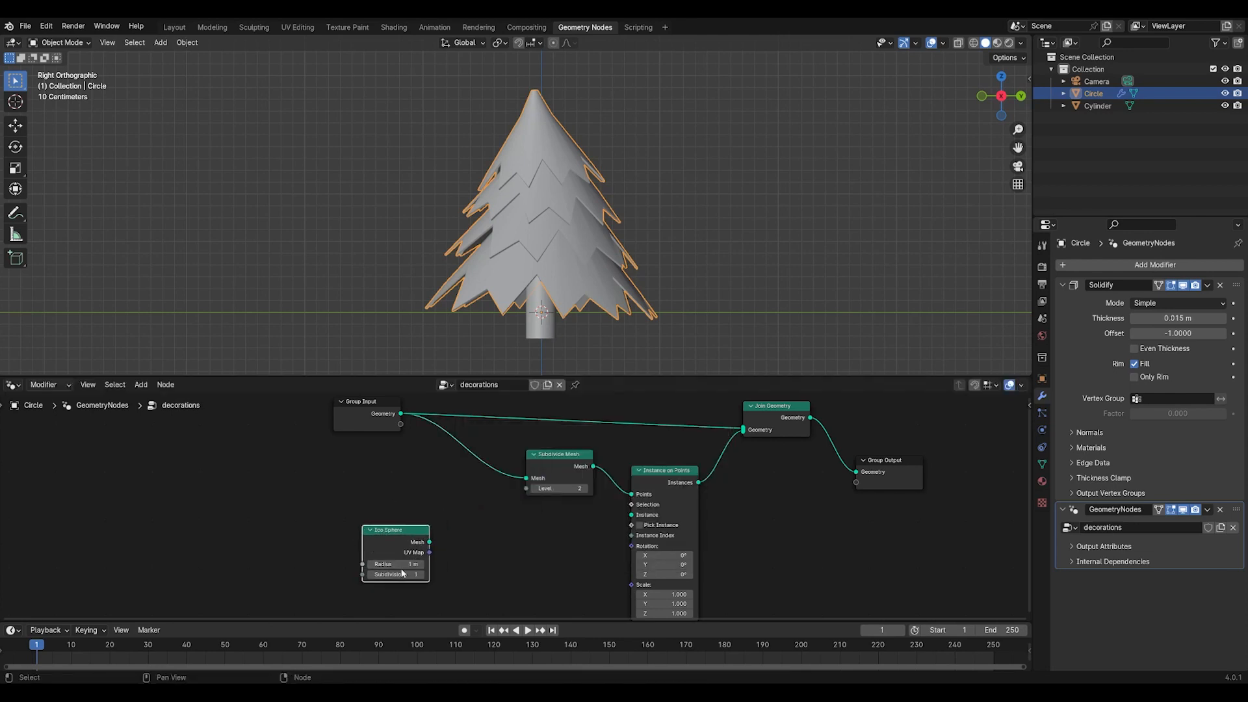
pyautogui.moveTo(429, 542); pyautogui.dragTo(629, 519)
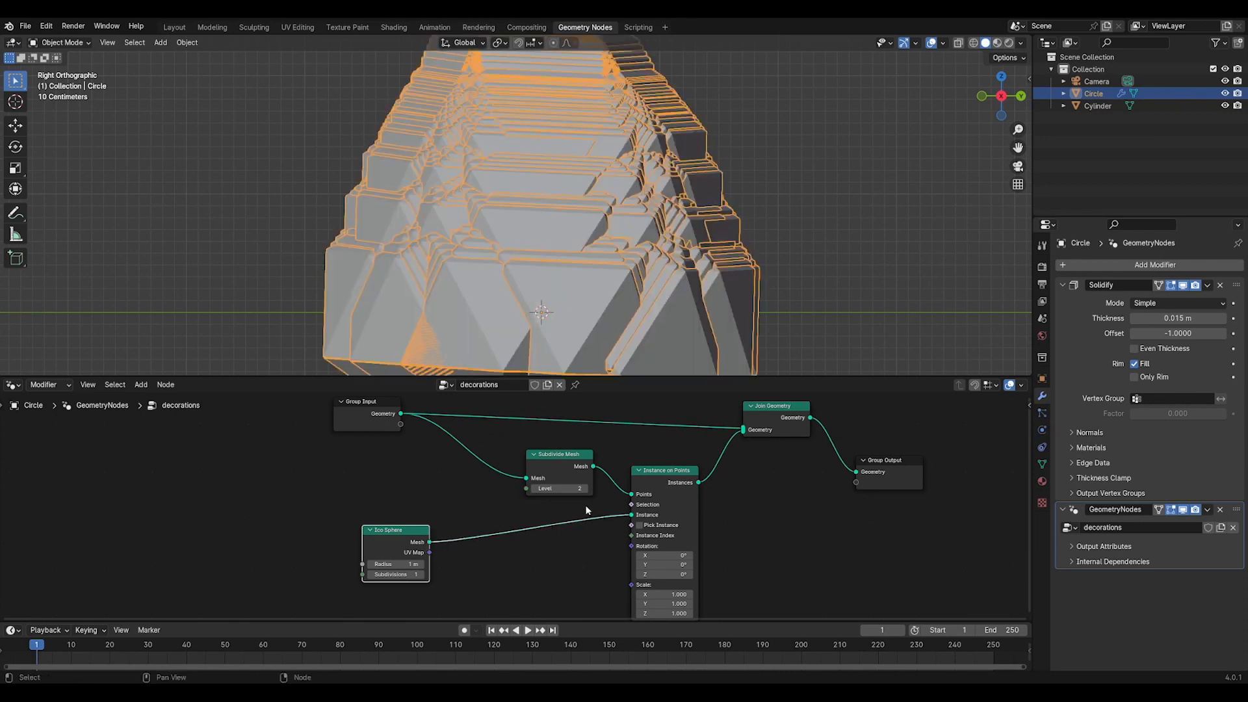
# Set the Ico Sphere node to 2 subdivisions and a radius of 0.04 m
pyautogui.click(412, 574)
pyautogui.write('2')
pyautogui.press('Return')
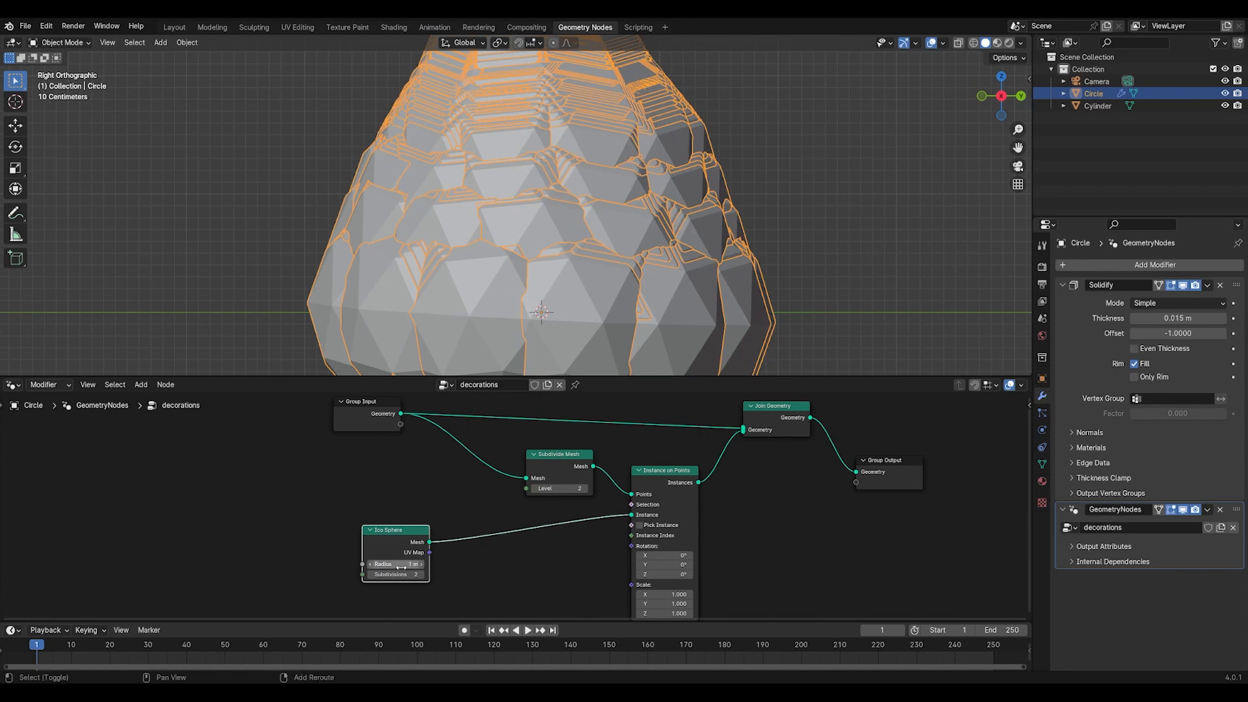
pyautogui.keyDown('shift'); pyautogui.moveTo(414, 565); pyautogui.dragTo(238, 564); pyautogui.keyUp('shift')
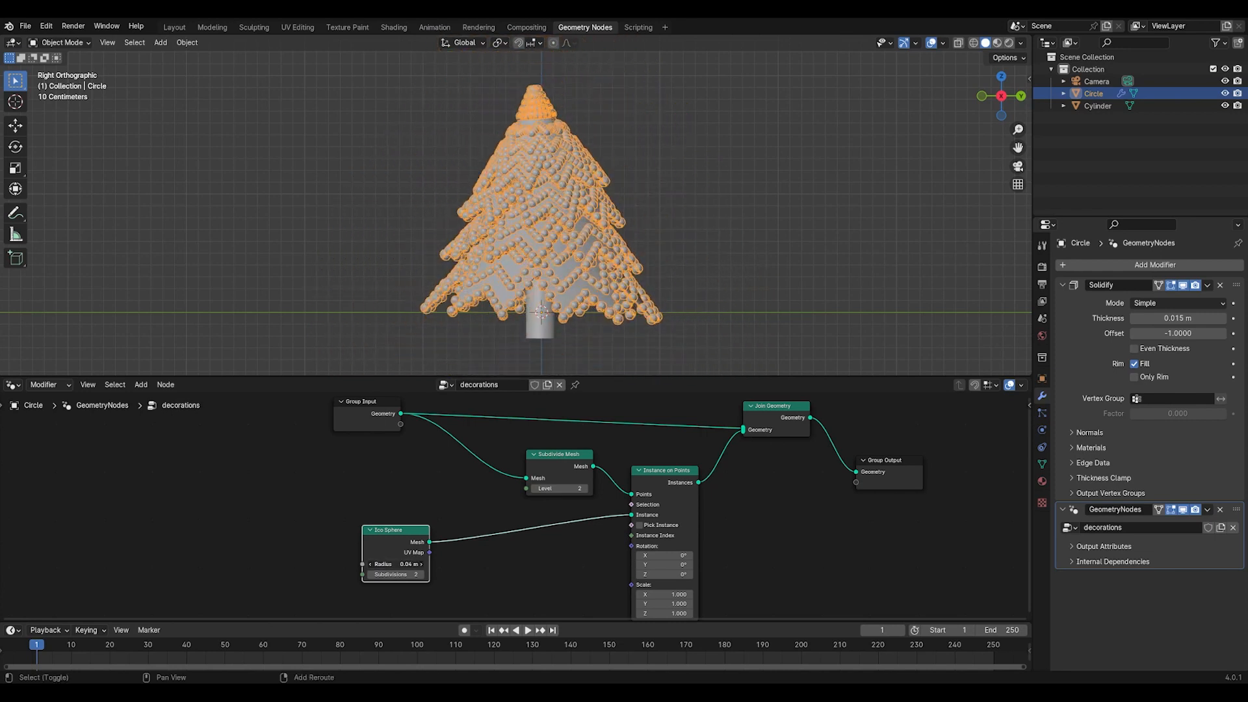
# Insert a Set Shade Smooth node between Ico Sphere and Instance on Points, and space out the surrounding nodes
pyautogui.hotkey('shift', 'a')
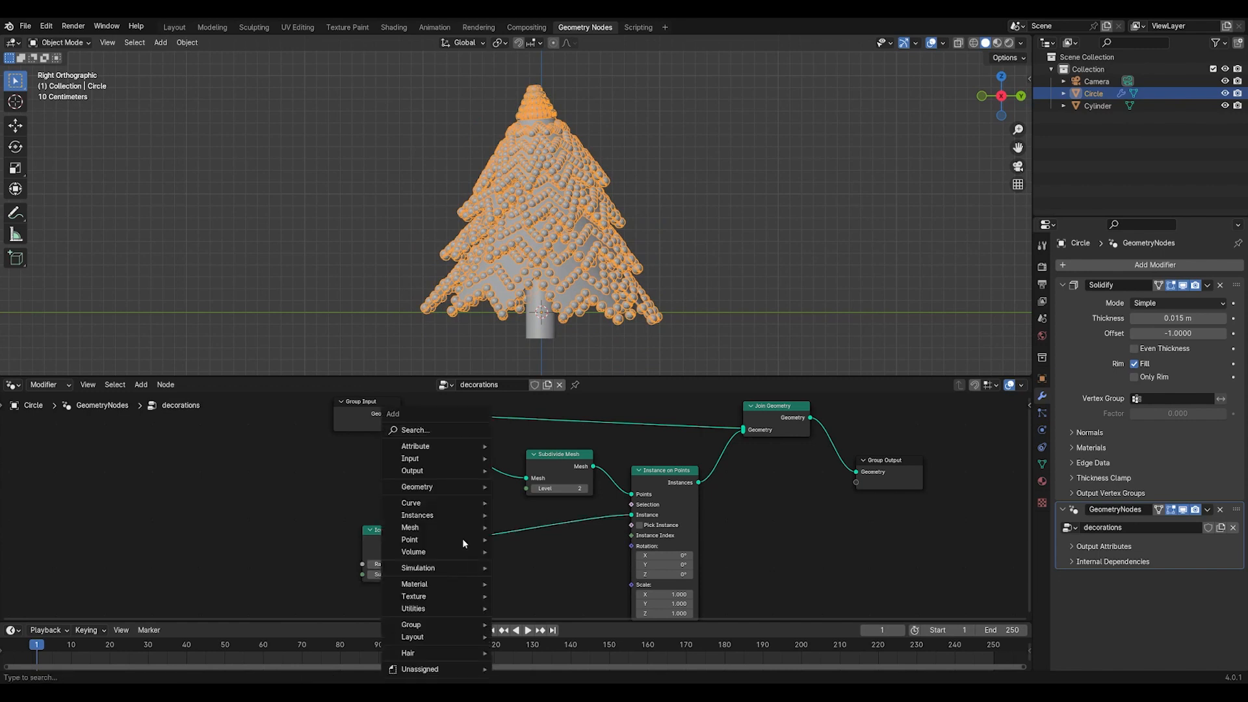
pyautogui.write('set')
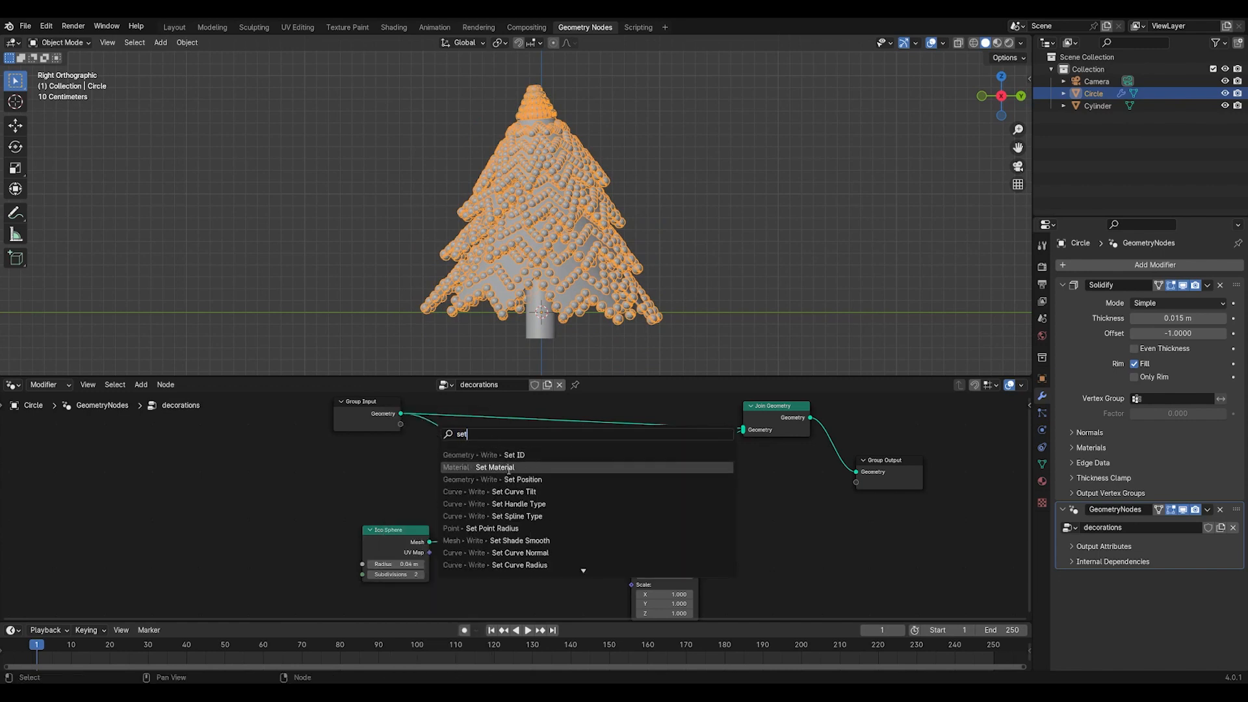
pyautogui.click(520, 540)
pyautogui.click(506, 523)
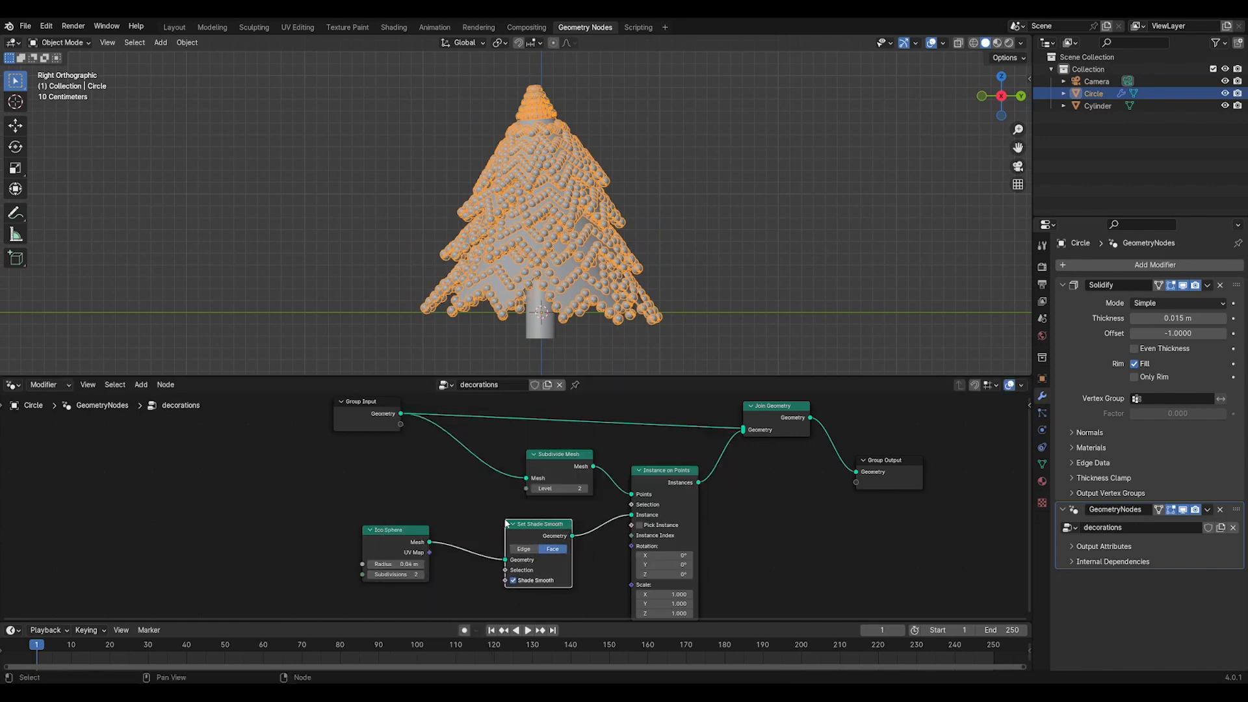
pyautogui.moveTo(412, 533); pyautogui.dragTo(397, 555)
pyautogui.moveTo(564, 463); pyautogui.dragTo(539, 447)
pyautogui.moveTo(557, 532); pyautogui.dragTo(557, 560)
pyautogui.moveTo(647, 483); pyautogui.dragTo(656, 510)
# Add a Vector node in the free area beside the Ico Sphere node
pyautogui.click(482, 540)
pyautogui.hotkey('shift', 'a')
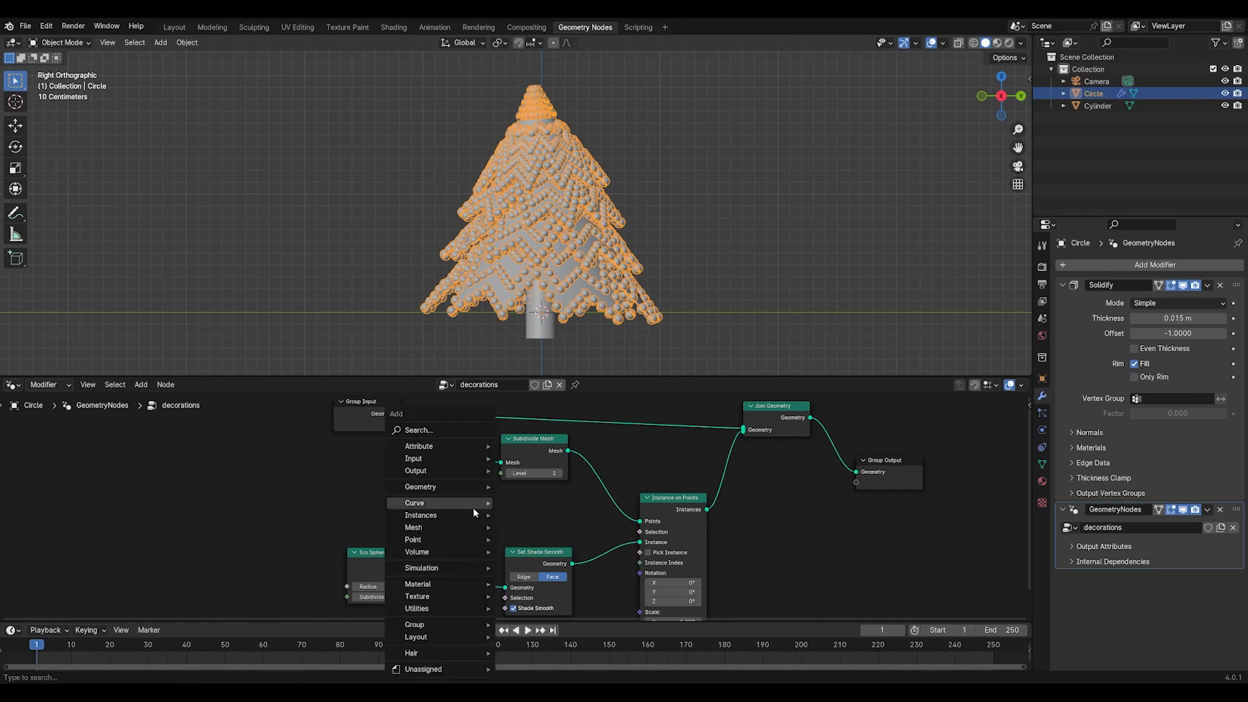
pyautogui.click(438, 431)
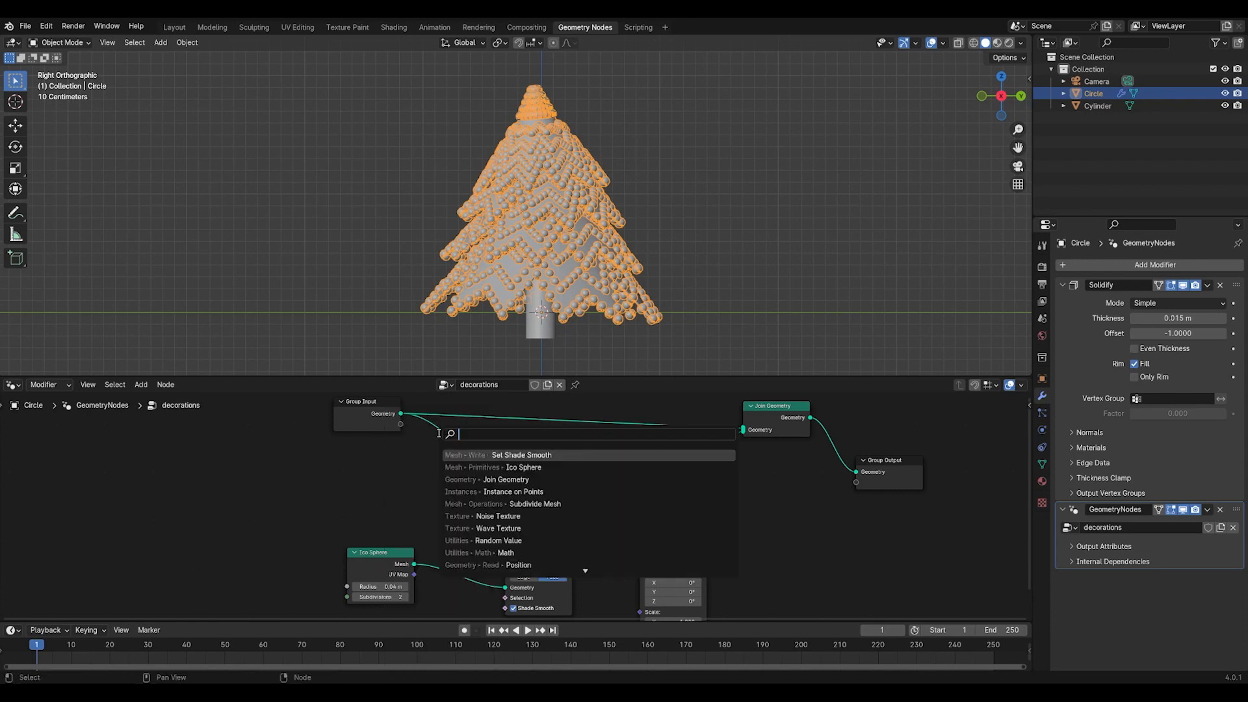
pyautogui.write('vec')
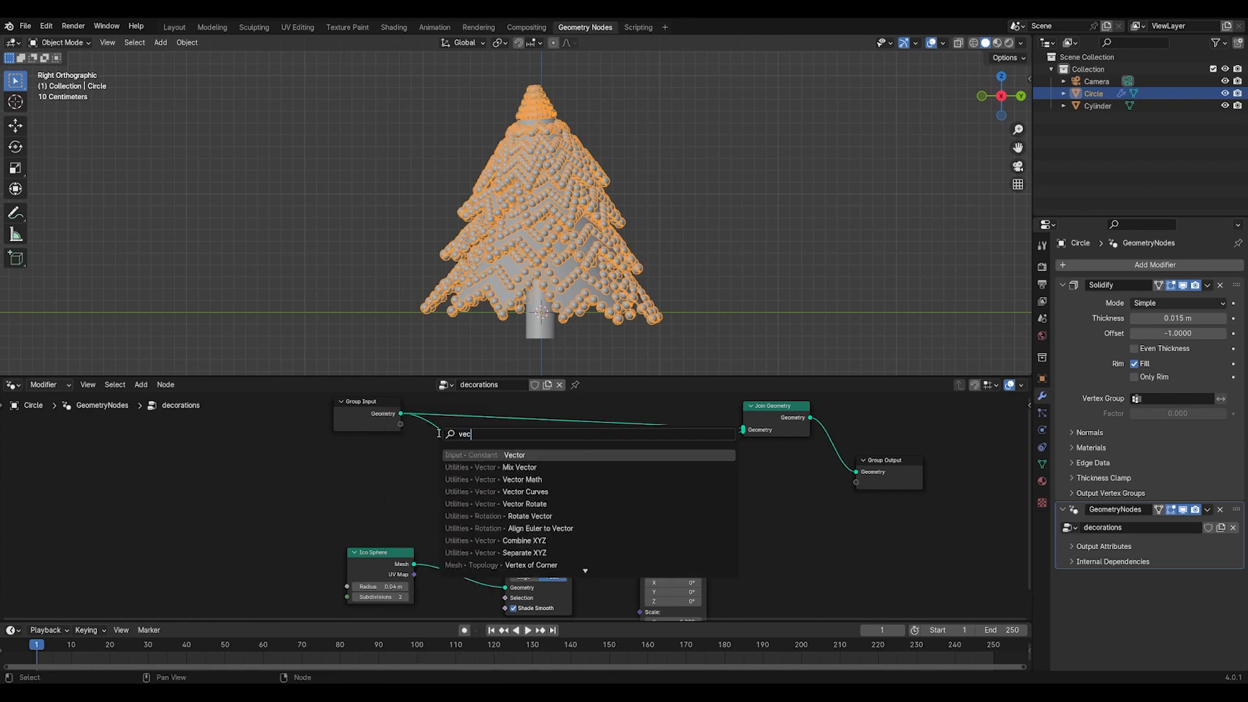
pyautogui.click(468, 454)
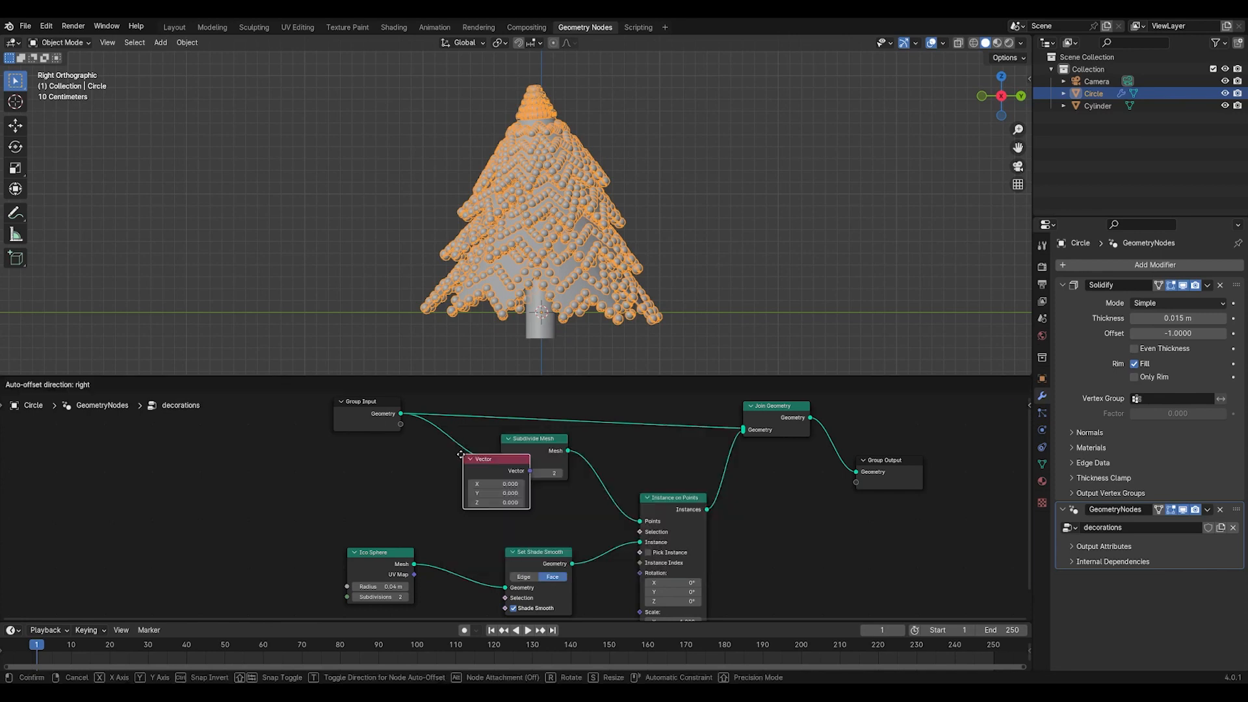
pyautogui.click(265, 529)
# Add a Position node directly below the Vector node
pyautogui.hotkey('shift', 'a')
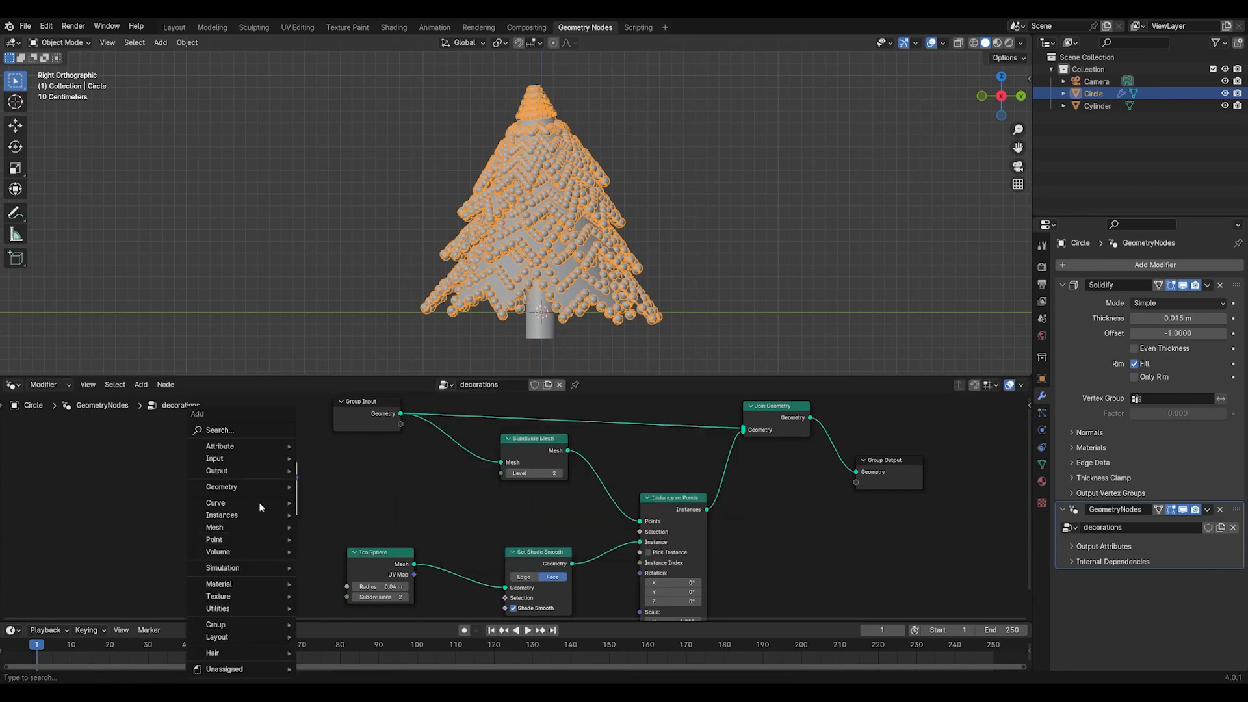
pyautogui.click(232, 432)
pyautogui.write('position')
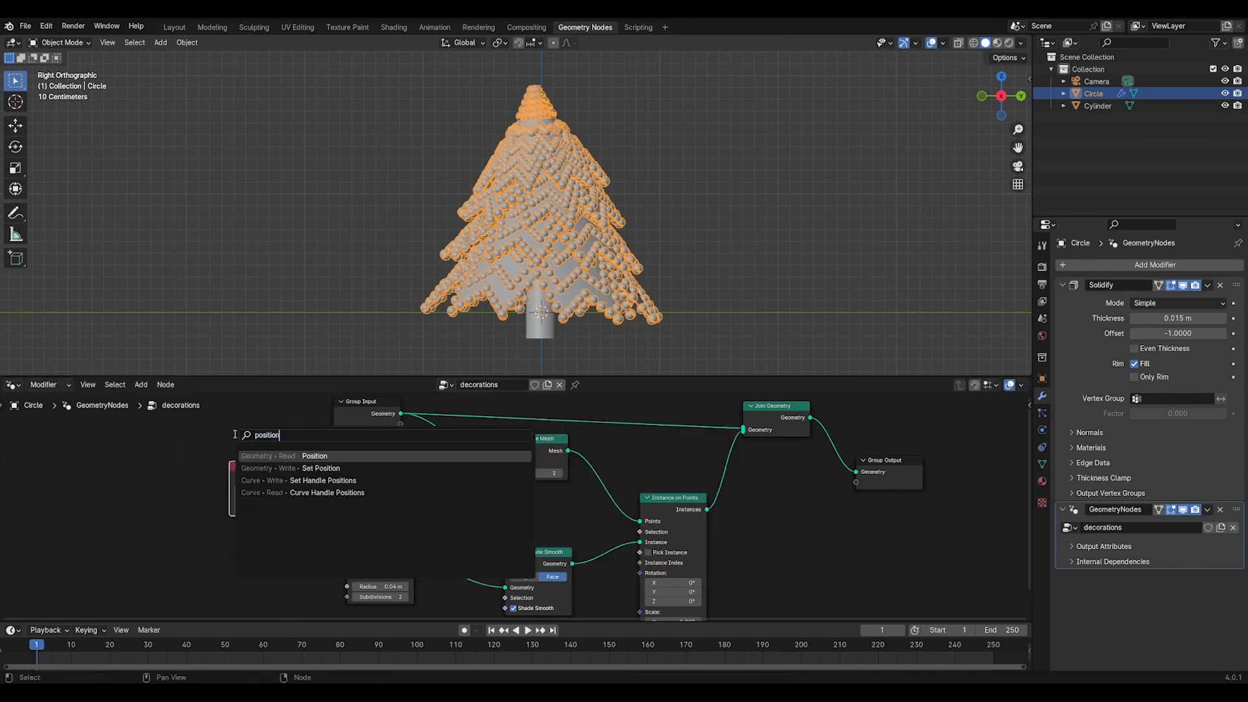
pyautogui.click(273, 455)
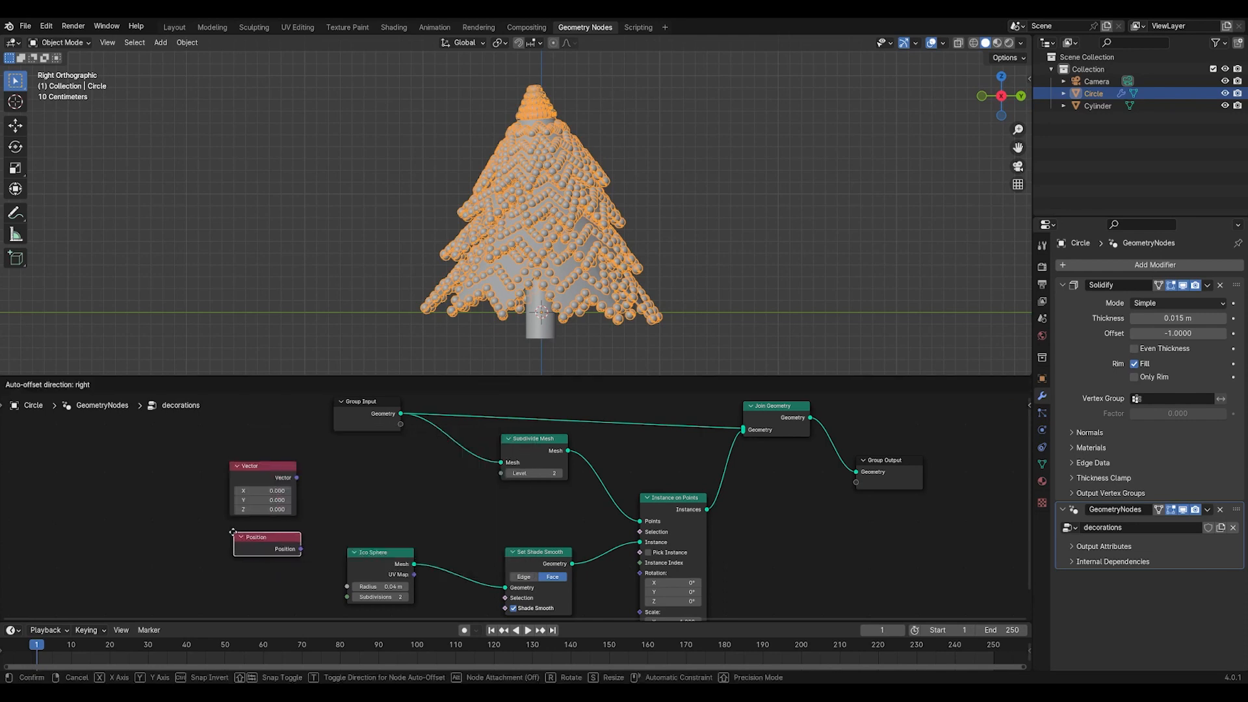
pyautogui.click(230, 534)
# Add a Vector Math node set to Dot Product beside the Vector and Position nodes, and move the Ico Sphere node clear below it
pyautogui.hotkey('shift', 'a')
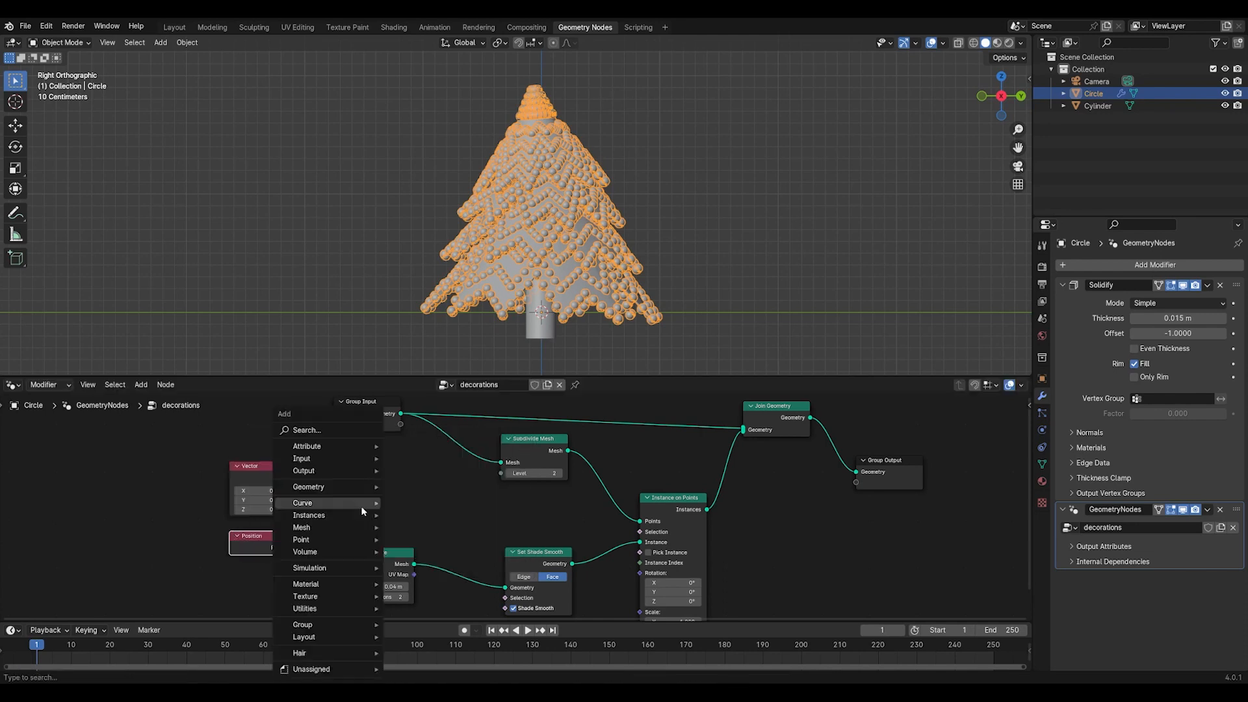
pyautogui.click(333, 428)
pyautogui.write('dot pro')
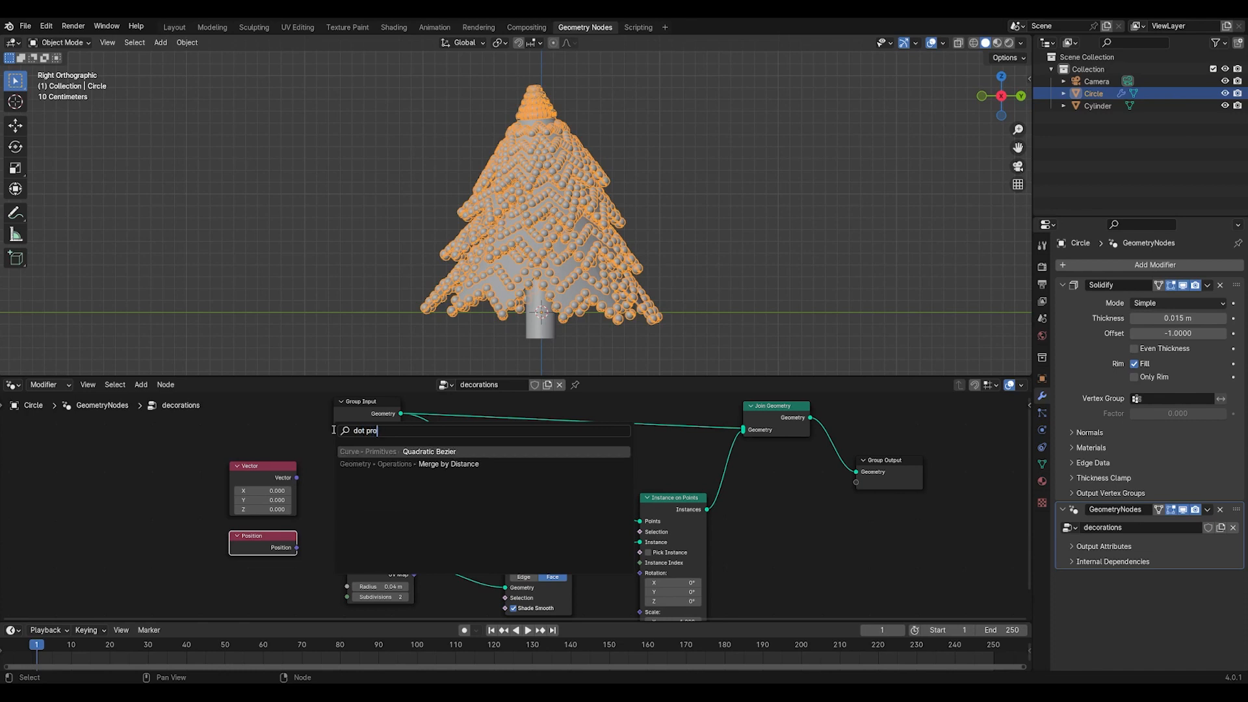
pyautogui.hotkey('ctrl', 'a')
pyautogui.write('vec')
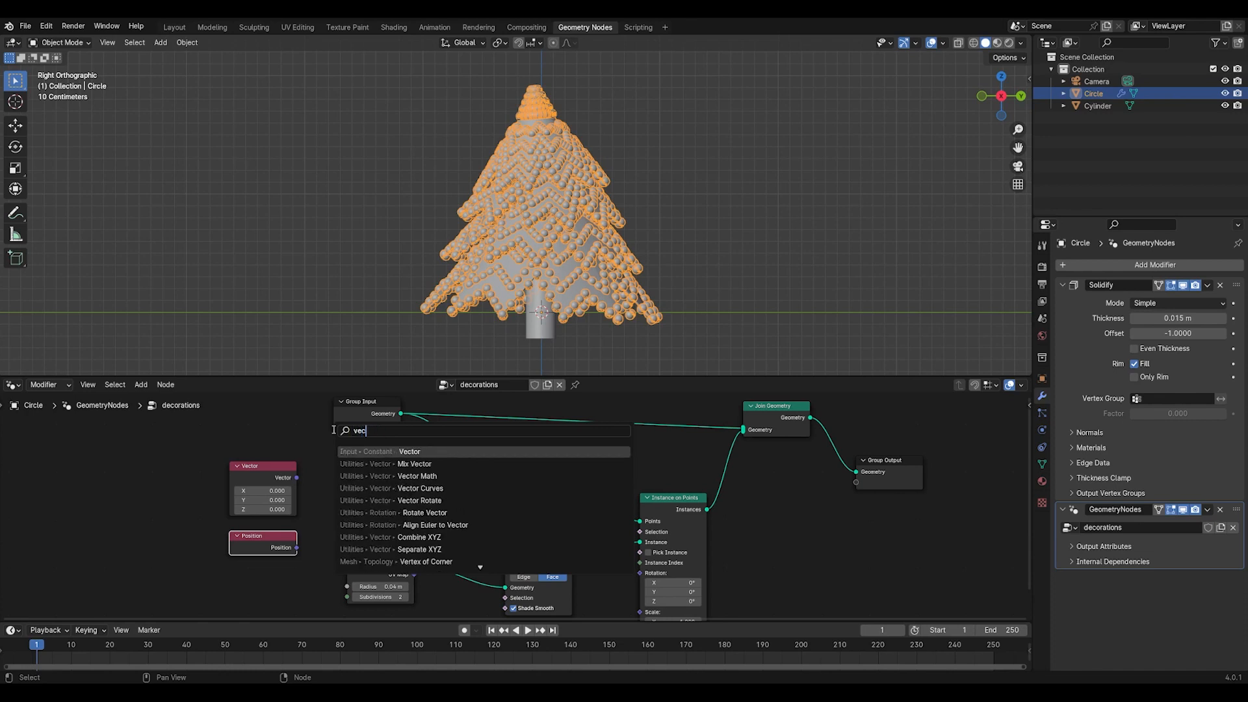
pyautogui.click(390, 477)
pyautogui.click(327, 449)
pyautogui.click(344, 478)
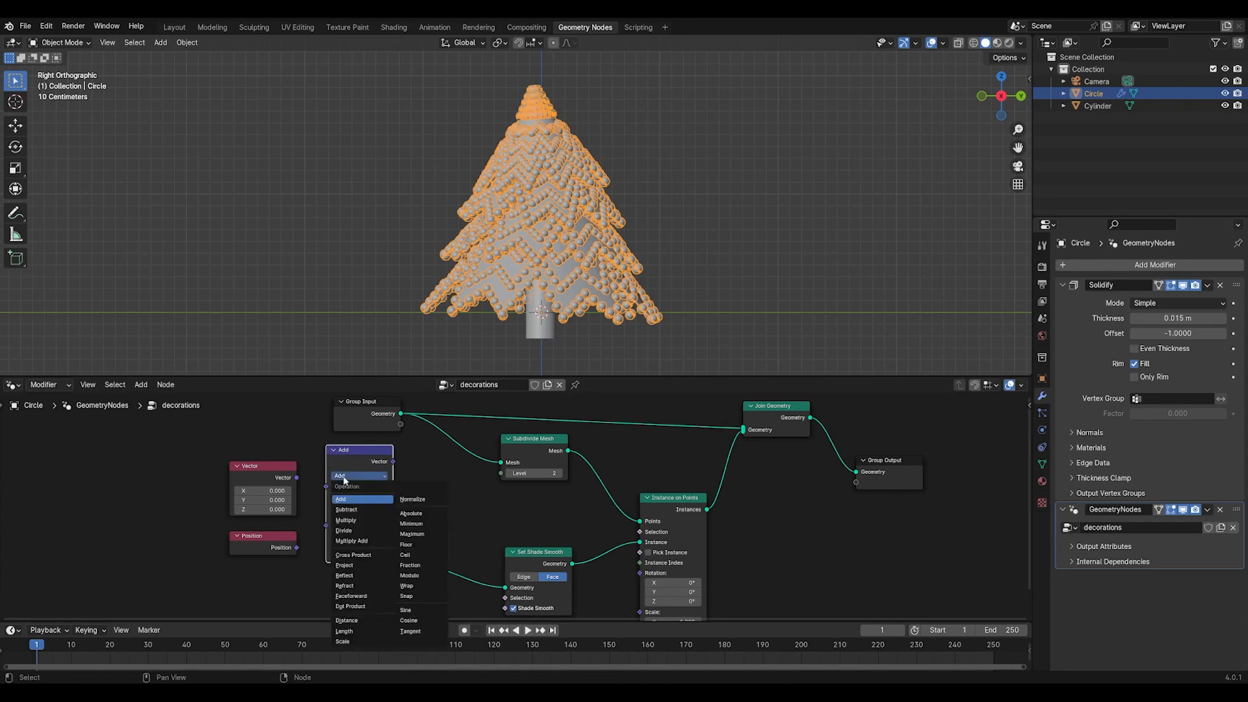
pyautogui.click(351, 606)
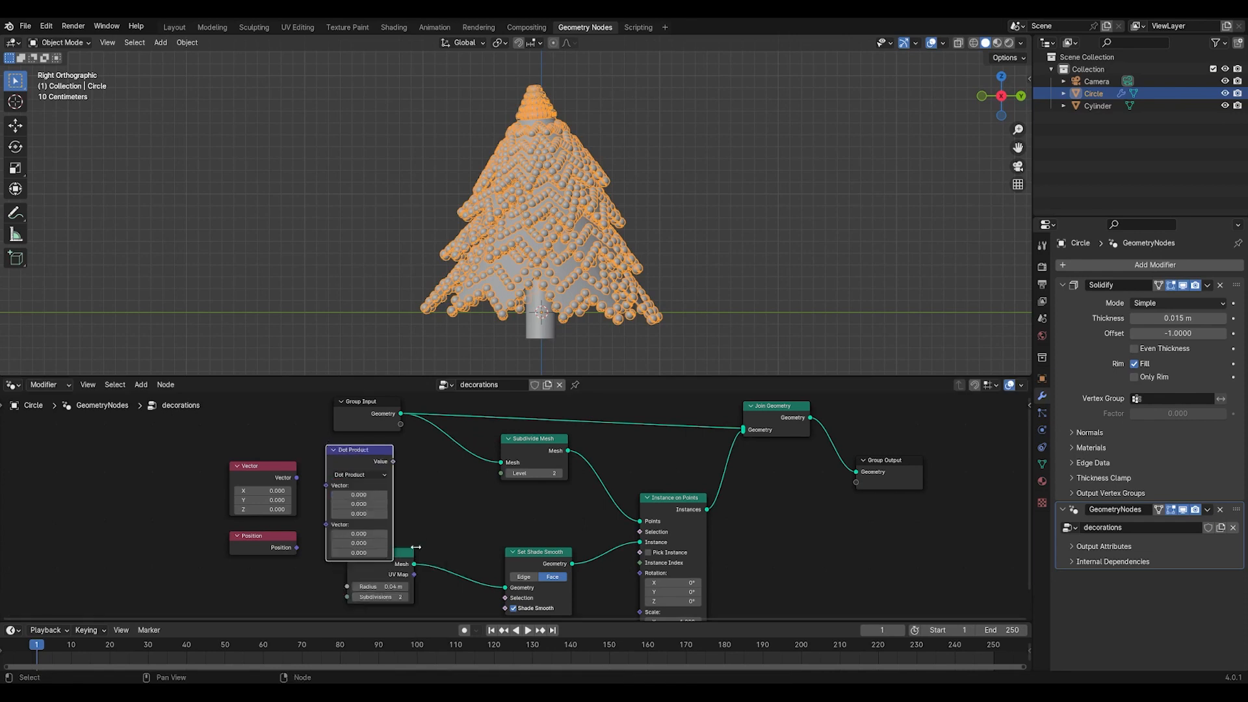
pyautogui.moveTo(403, 556); pyautogui.dragTo(403, 584)
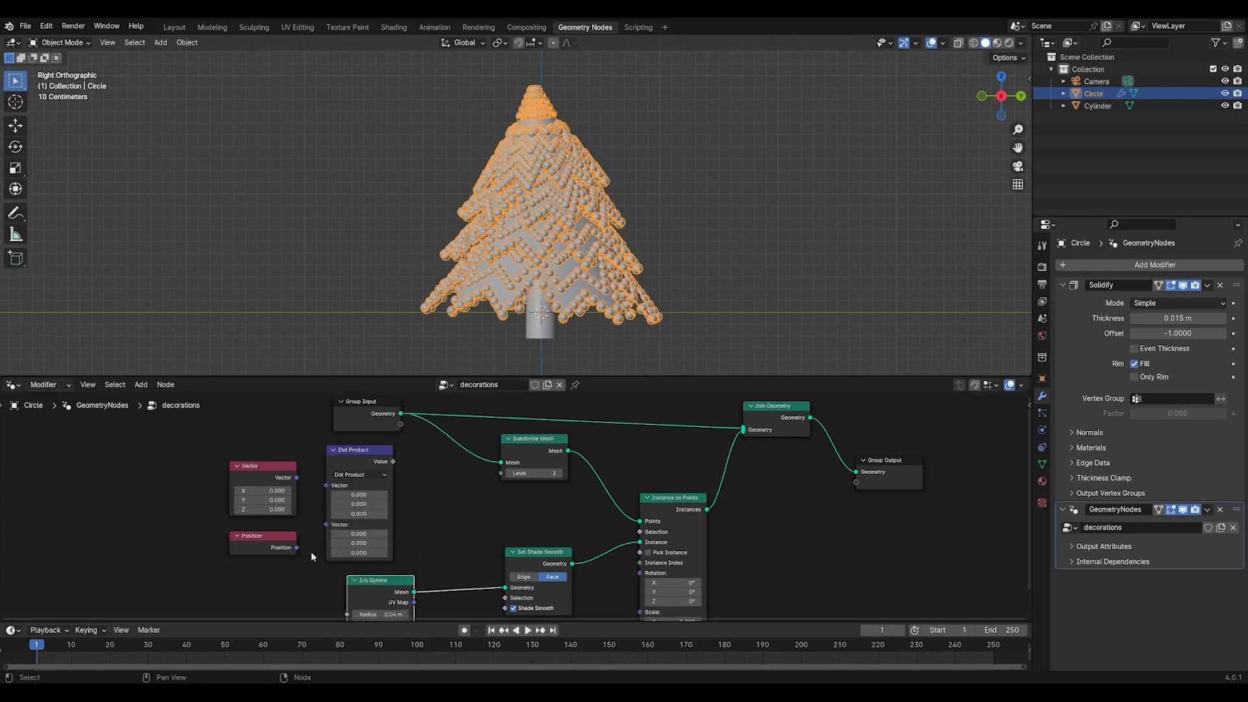
# Connect the Vector and Position nodes to the two Dot Product inputs, and set the Vector node's Z to 1
pyautogui.moveTo(296, 547); pyautogui.dragTo(325, 525)
pyautogui.doubleClick(275, 510)
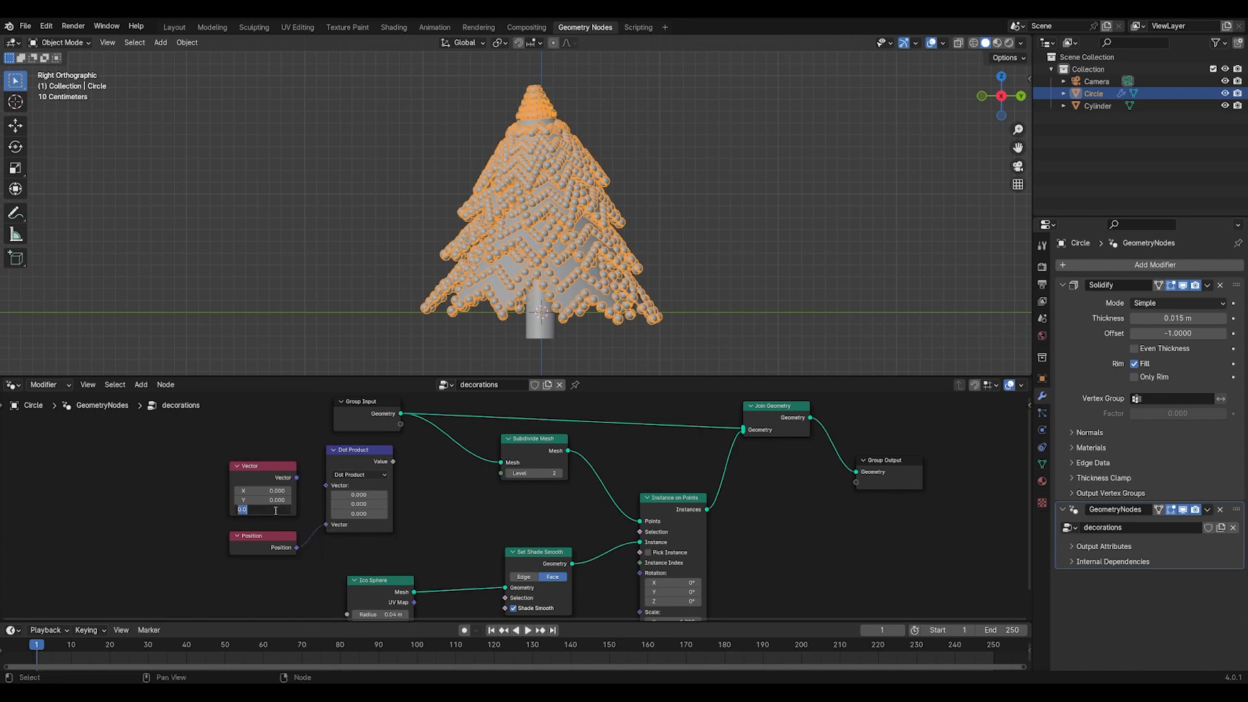
pyautogui.press('Return')
pyautogui.moveTo(296, 477); pyautogui.dragTo(323, 483)
pyautogui.click(426, 516)
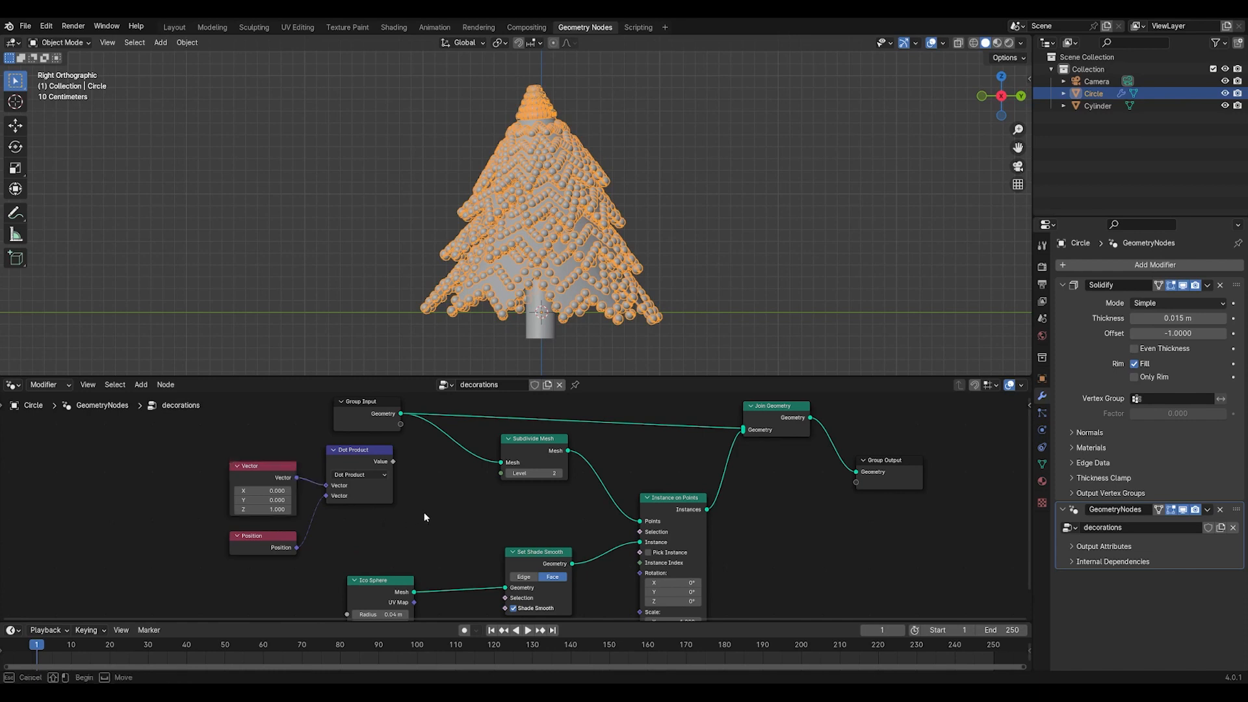
# Add a Compare node beside the Dot Product node and set its operation to Less Than or Equal
pyautogui.hotkey('shift', 'a')
pyautogui.click(383, 431)
pyautogui.write('compa')
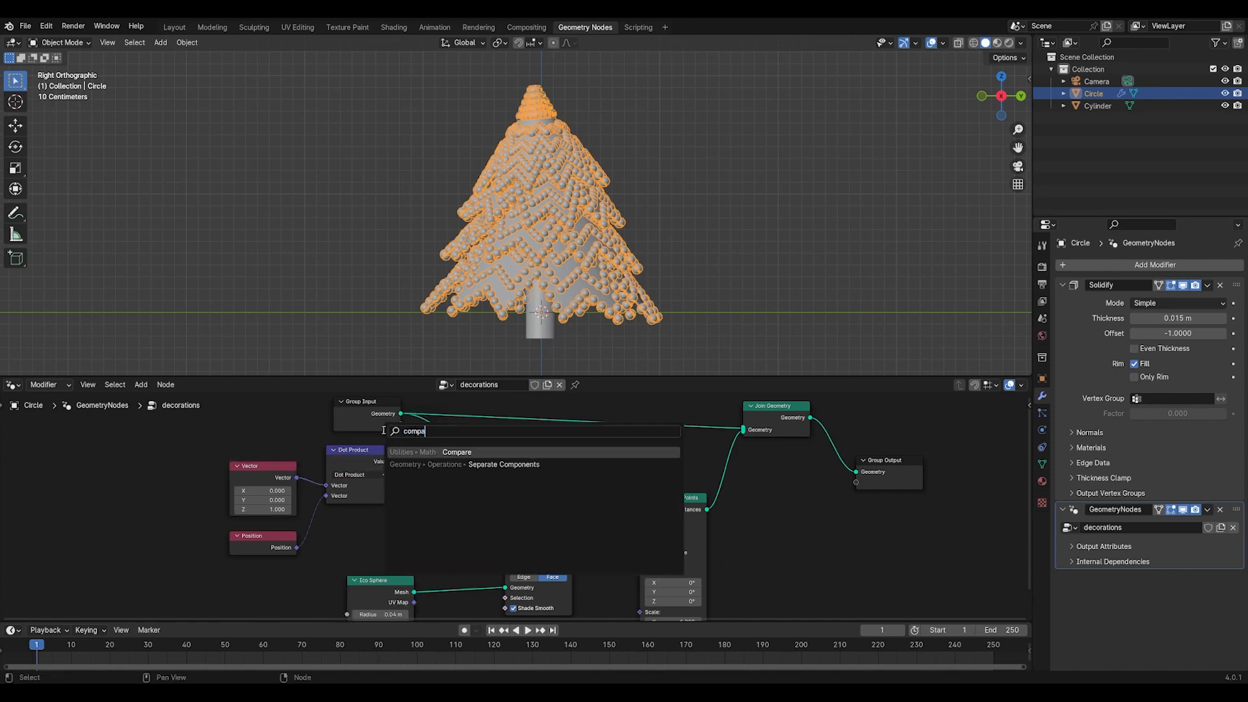
pyautogui.press('Return')
pyautogui.click(422, 471)
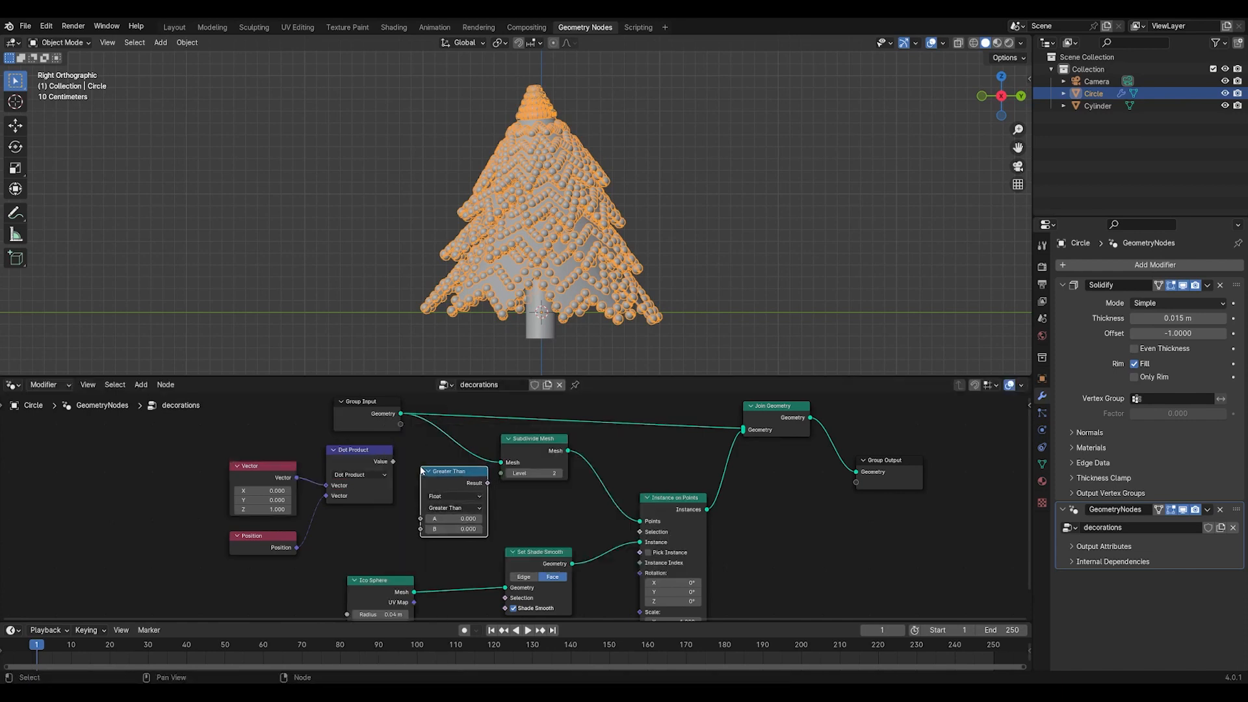
pyautogui.click(437, 510)
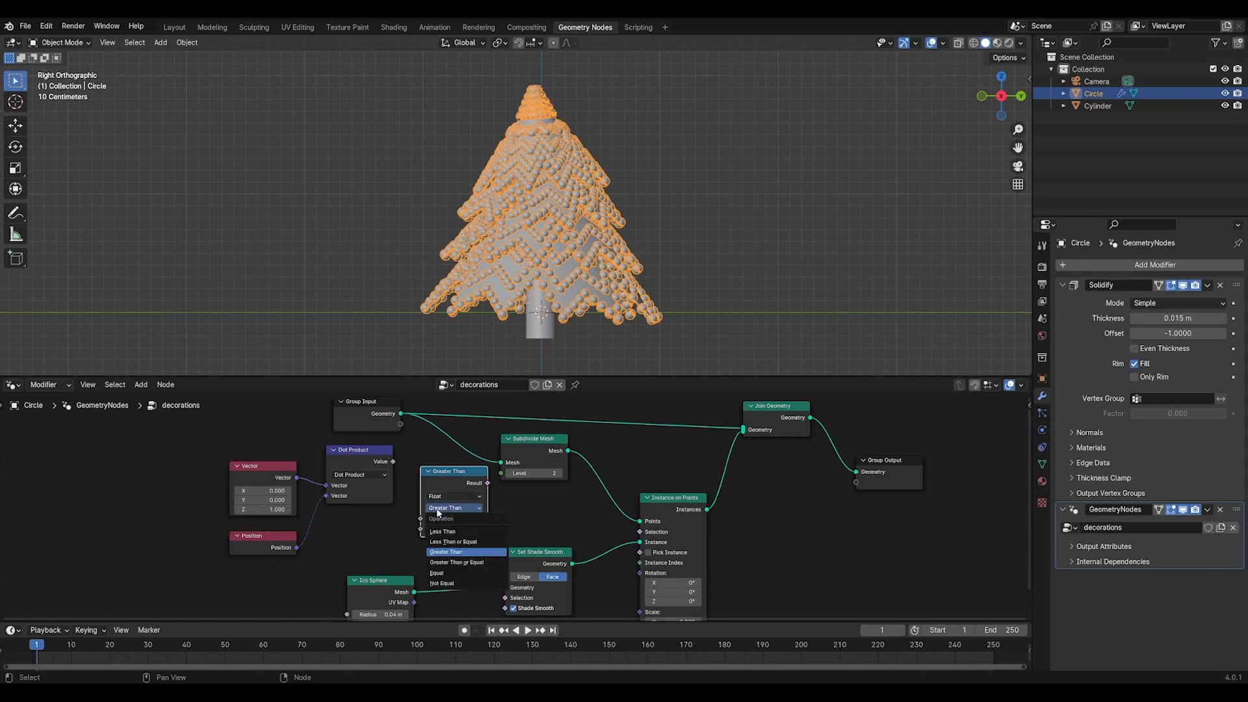
pyautogui.click(453, 541)
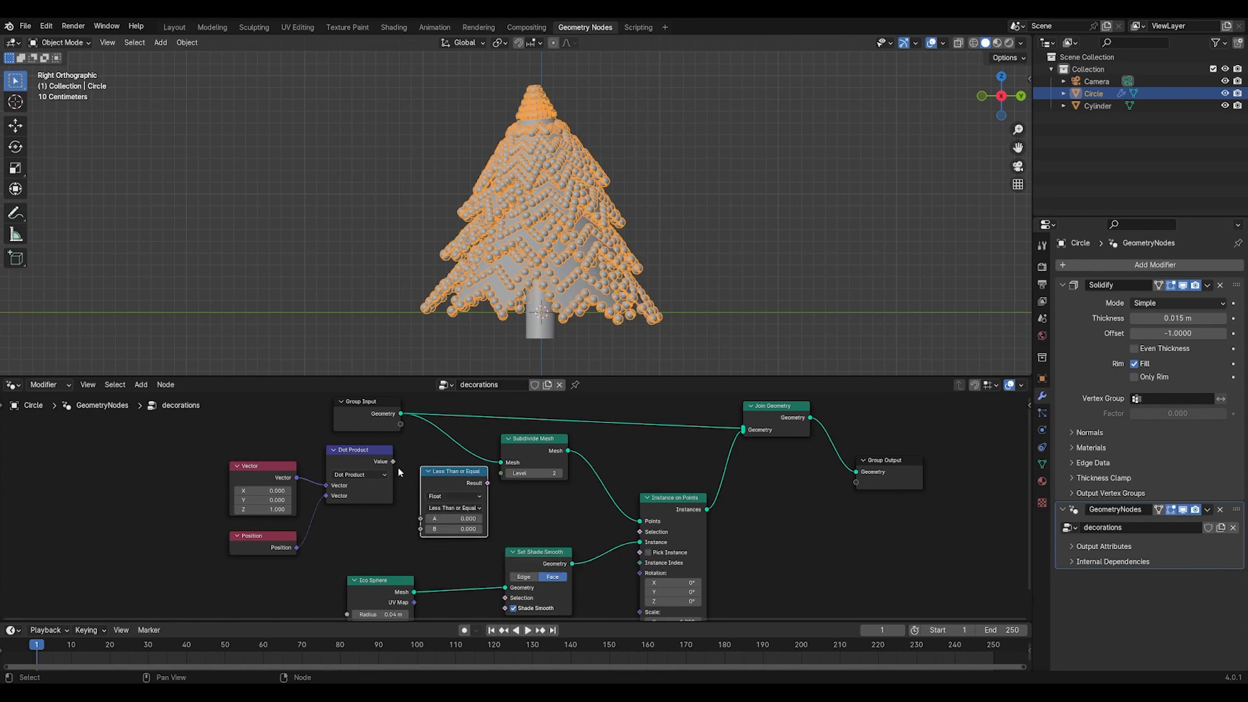
# Link Dot Product to input A and the comparison result to Instance on Points' Selection, raising threshold B until only the treetop is free of spheres
pyautogui.moveTo(393, 461); pyautogui.dragTo(421, 518)
pyautogui.moveTo(488, 483); pyautogui.dragTo(641, 531)
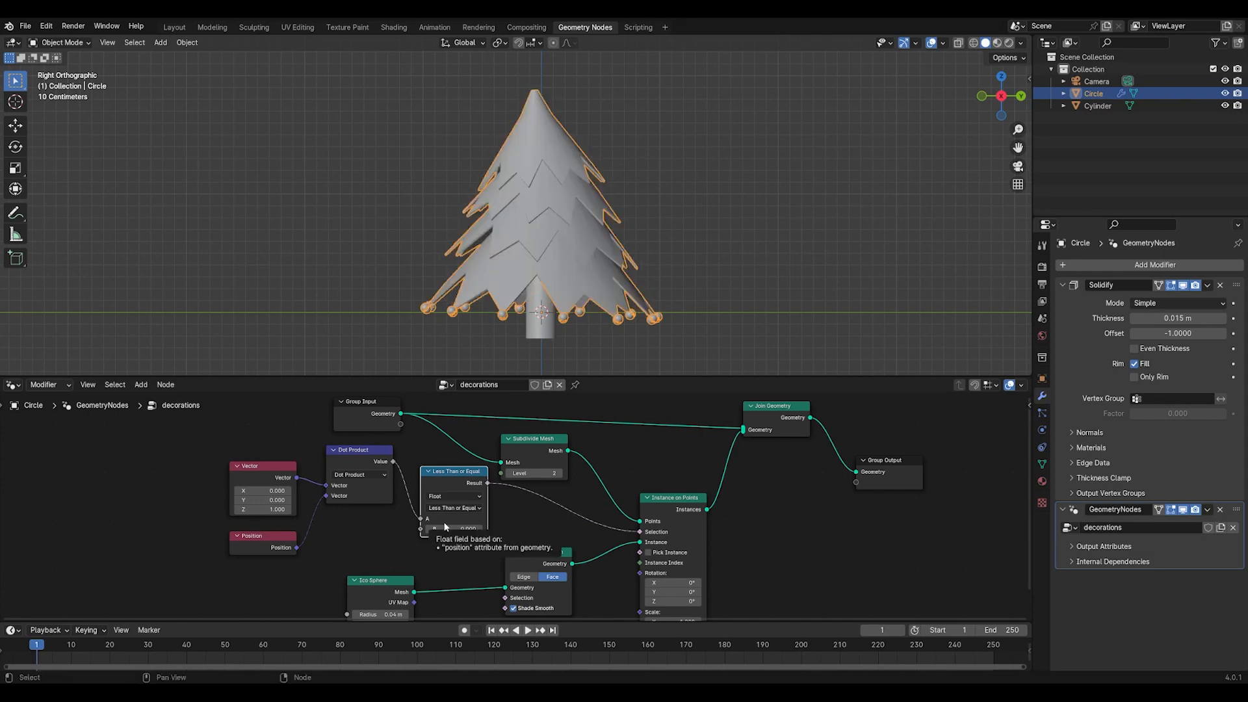
pyautogui.keyDown('shift'); pyautogui.moveTo(450, 531); pyautogui.dragTo(751, 531); pyautogui.keyUp('shift')
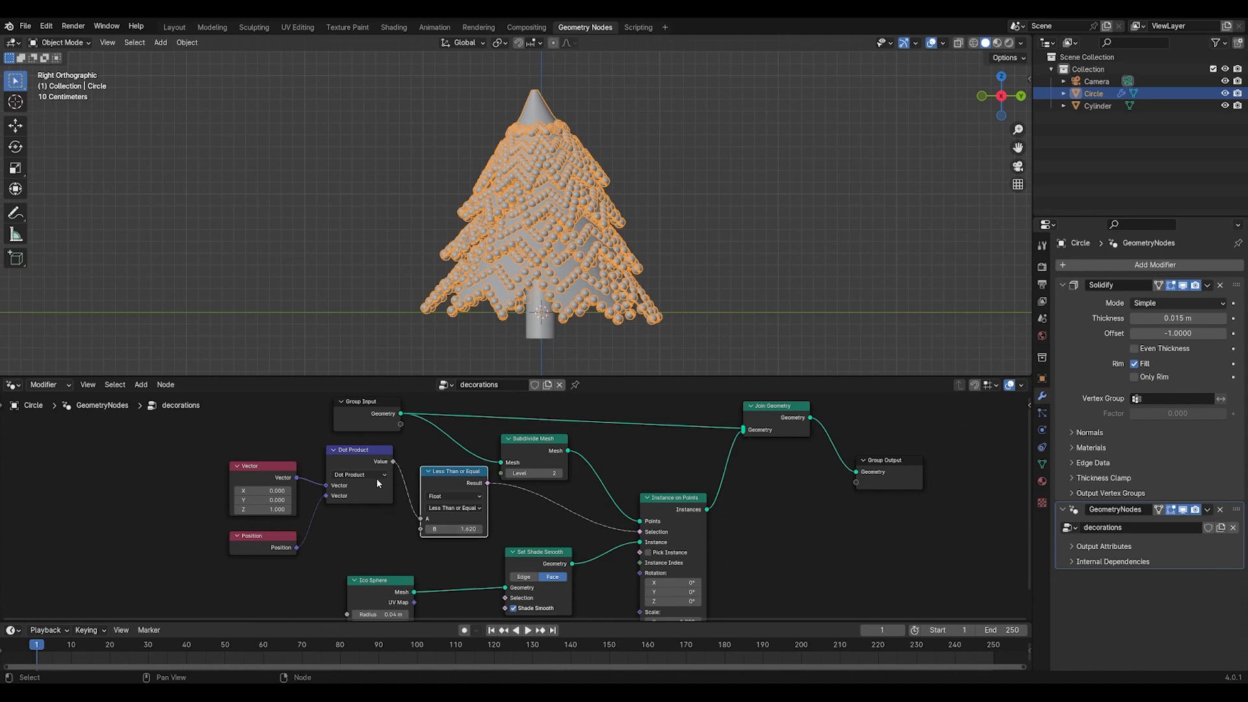
# Space out the Vector, Position, Dot Product and Less Than or Equal nodes away from the instancing nodes
pyautogui.moveTo(374, 459); pyautogui.dragTo(371, 480)
pyautogui.moveTo(268, 476); pyautogui.dragTo(185, 467)
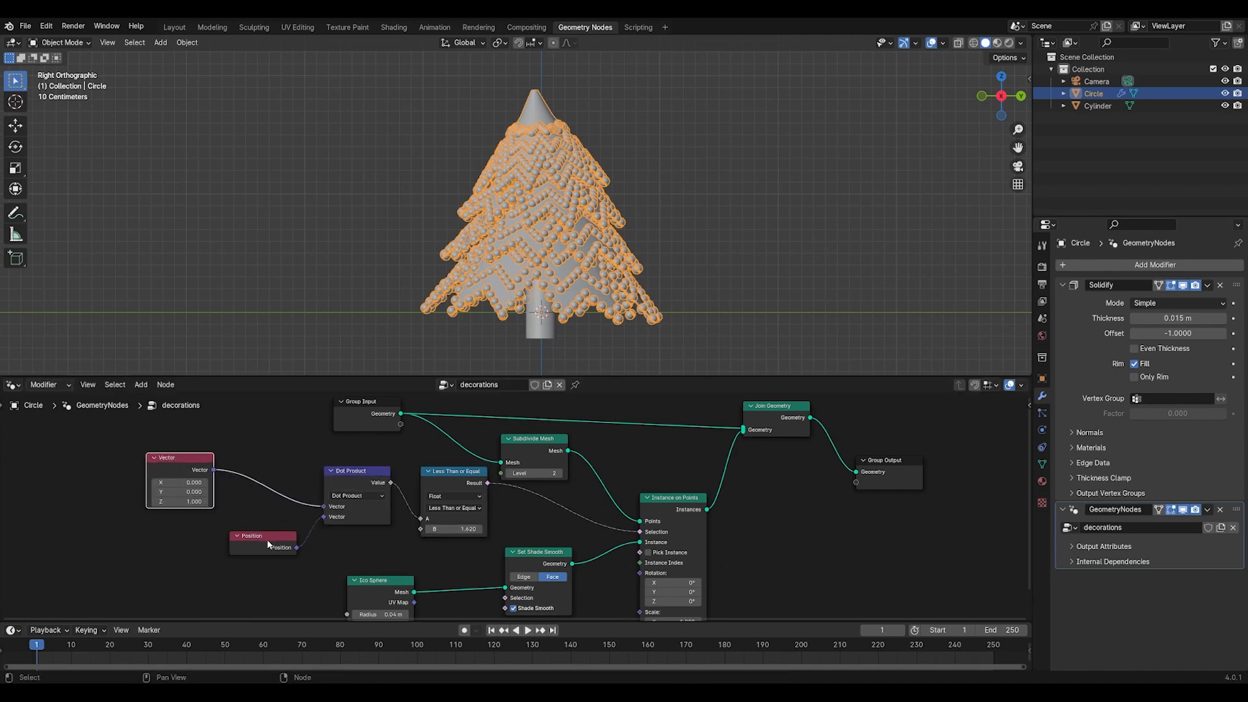
pyautogui.moveTo(260, 536); pyautogui.dragTo(177, 539)
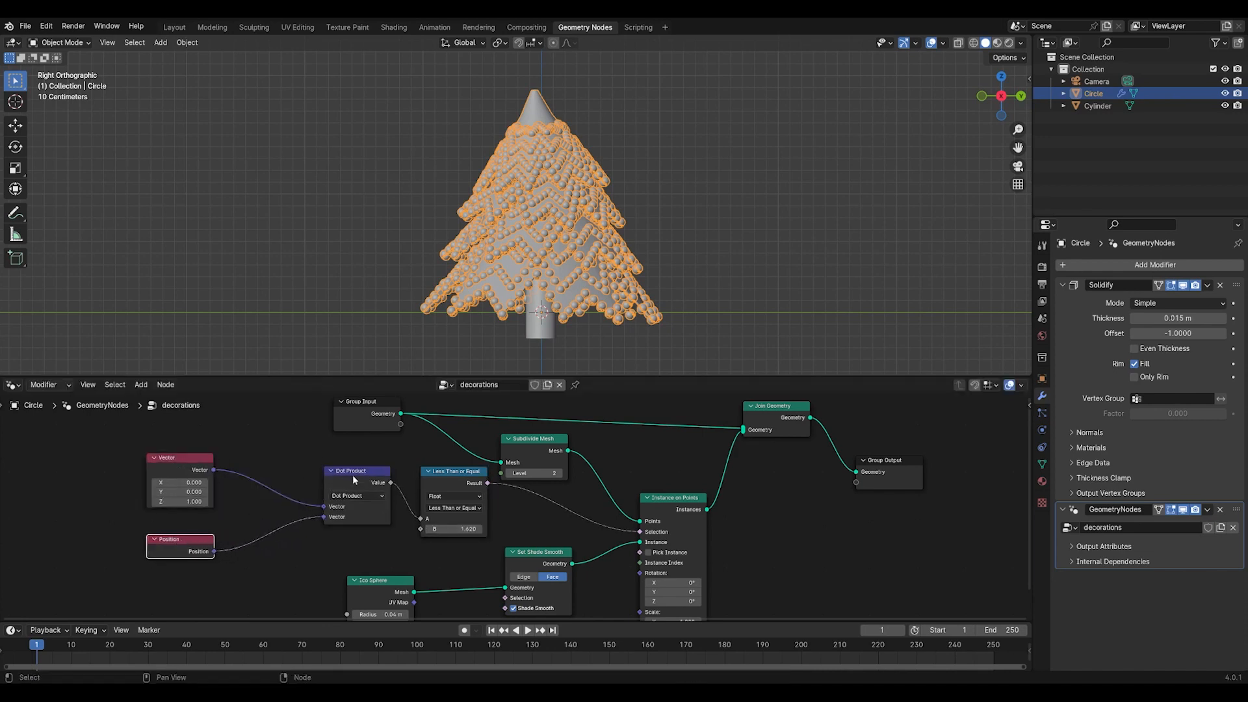
pyautogui.moveTo(353, 476); pyautogui.dragTo(323, 477)
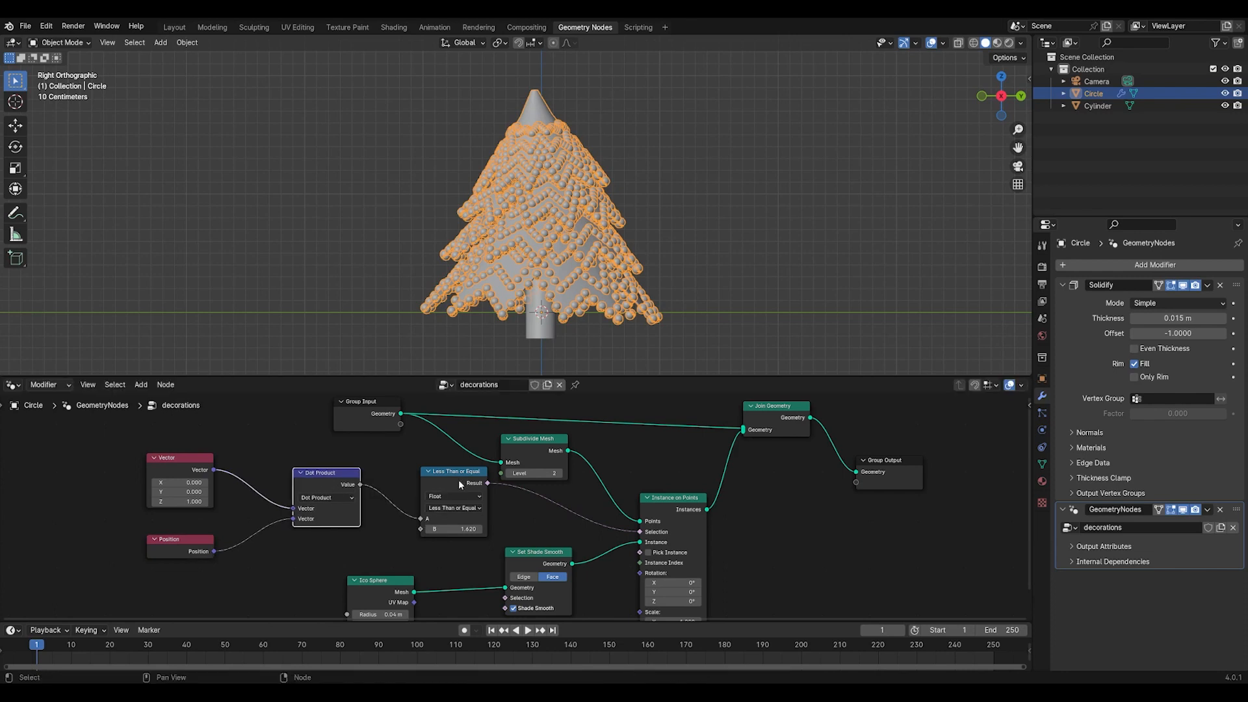
pyautogui.moveTo(458, 484); pyautogui.dragTo(423, 485)
# Move the Ico Sphere, Set Shade Smooth and Instance on Points nodes lower, and shift the height-comparison nodes down beside them
pyautogui.scroll(-3, 517, 551)
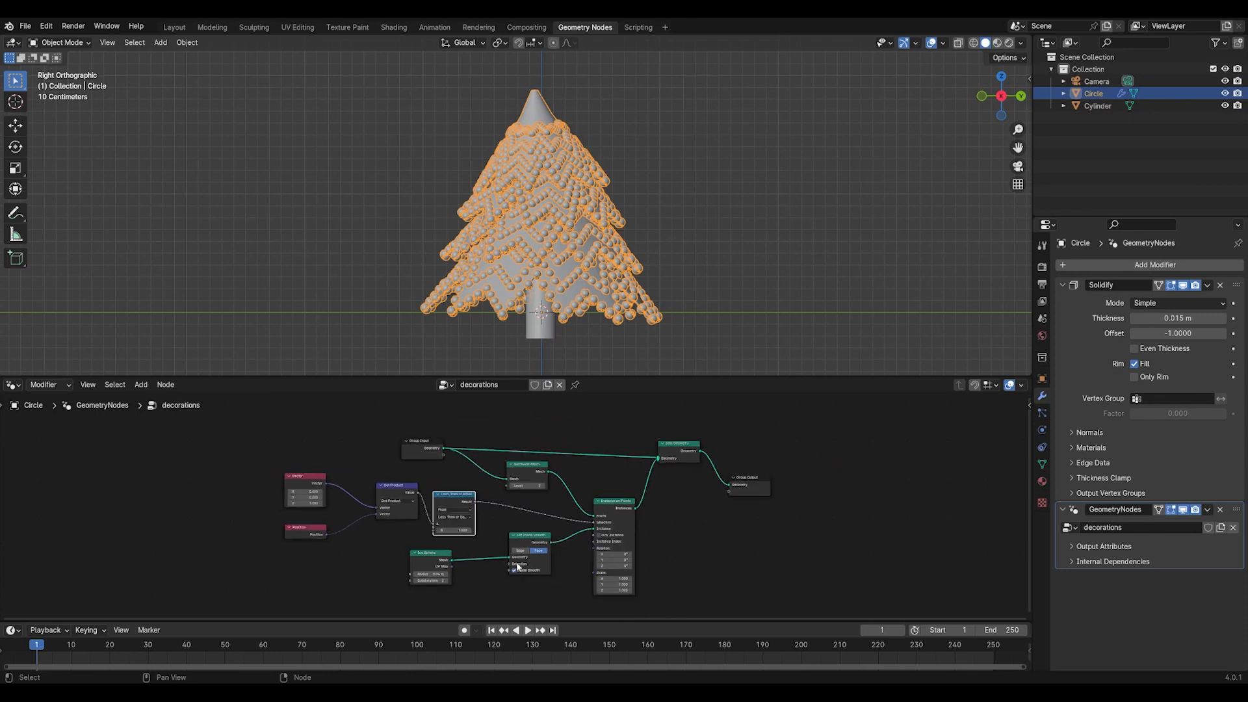
pyautogui.scroll(-1, 517, 564)
pyautogui.click(438, 550)
pyautogui.keyDown('shift'); pyautogui.click(533, 533); pyautogui.keyUp('shift')
pyautogui.keyDown('shift'); pyautogui.click(607, 502); pyautogui.keyUp('shift')
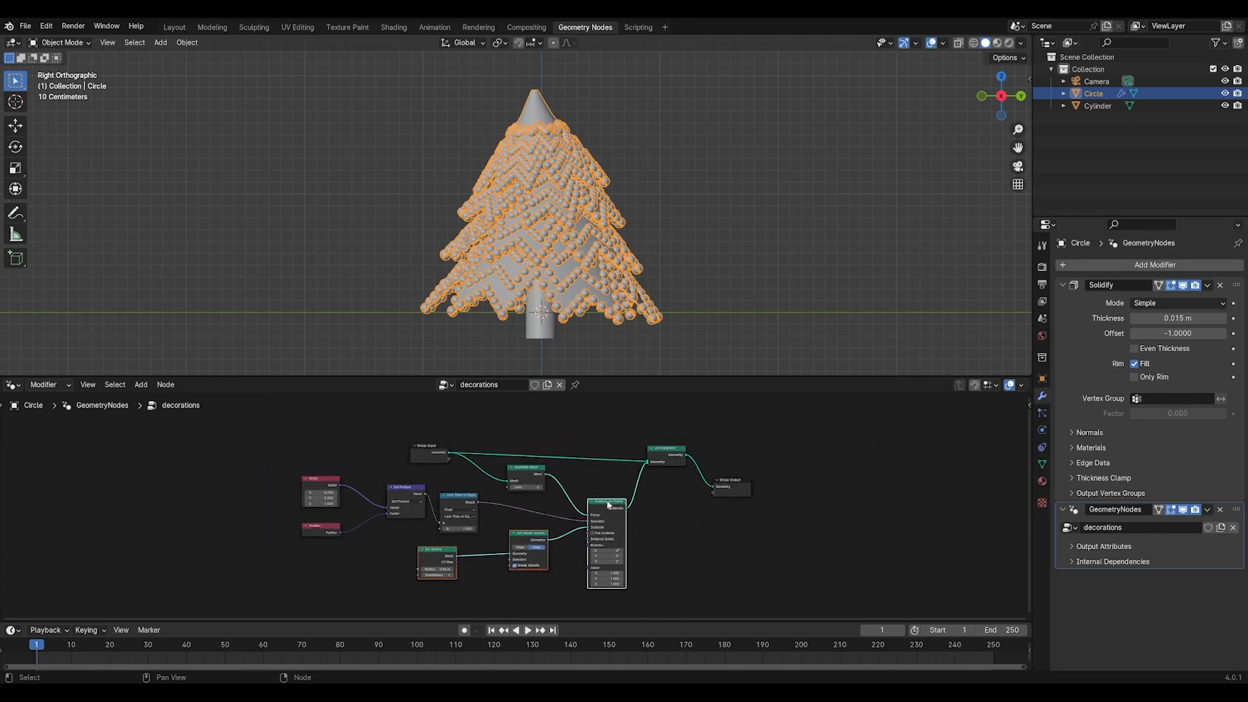
pyautogui.moveTo(607, 502); pyautogui.dragTo(606, 561)
pyautogui.moveTo(269, 465); pyautogui.dragTo(484, 565)
pyautogui.moveTo(459, 500); pyautogui.dragTo(404, 525)
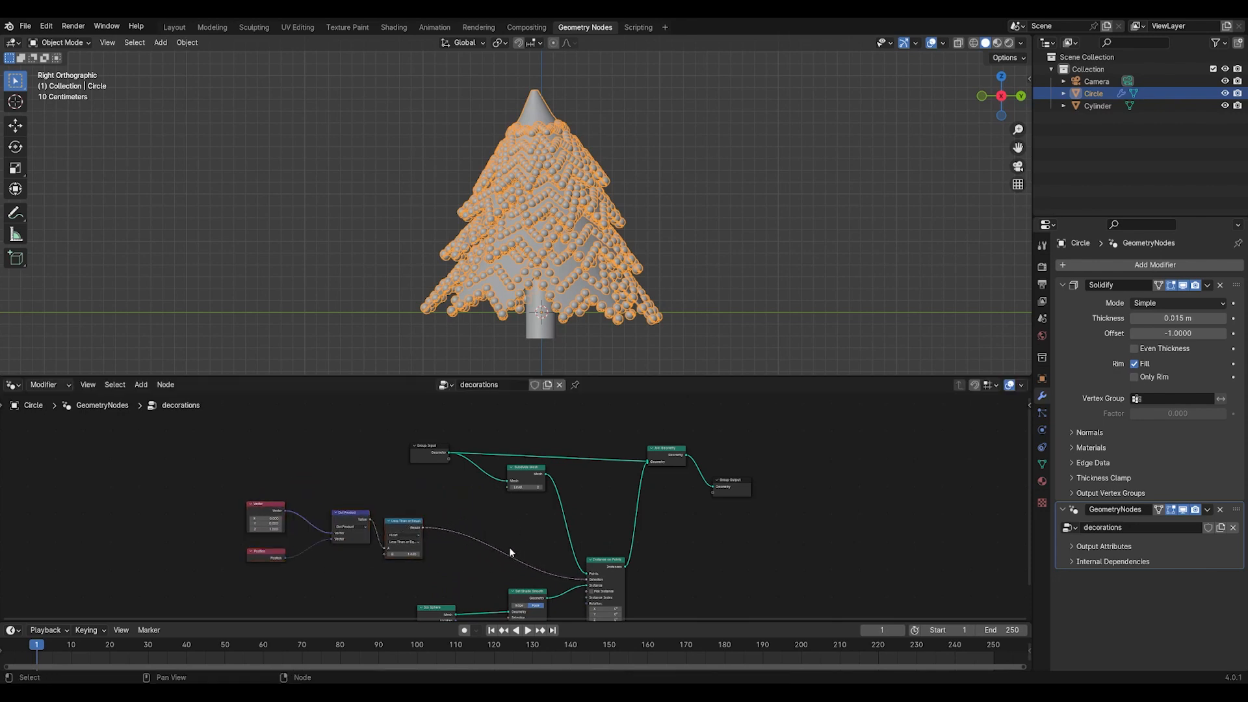
# Add a Distribute Points on Faces node before Instance on Points and set its distribution method to Poisson Disk
pyautogui.moveTo(506, 551); pyautogui.dragTo(524, 463, button='middle')
pyautogui.scroll(1, 517, 478)
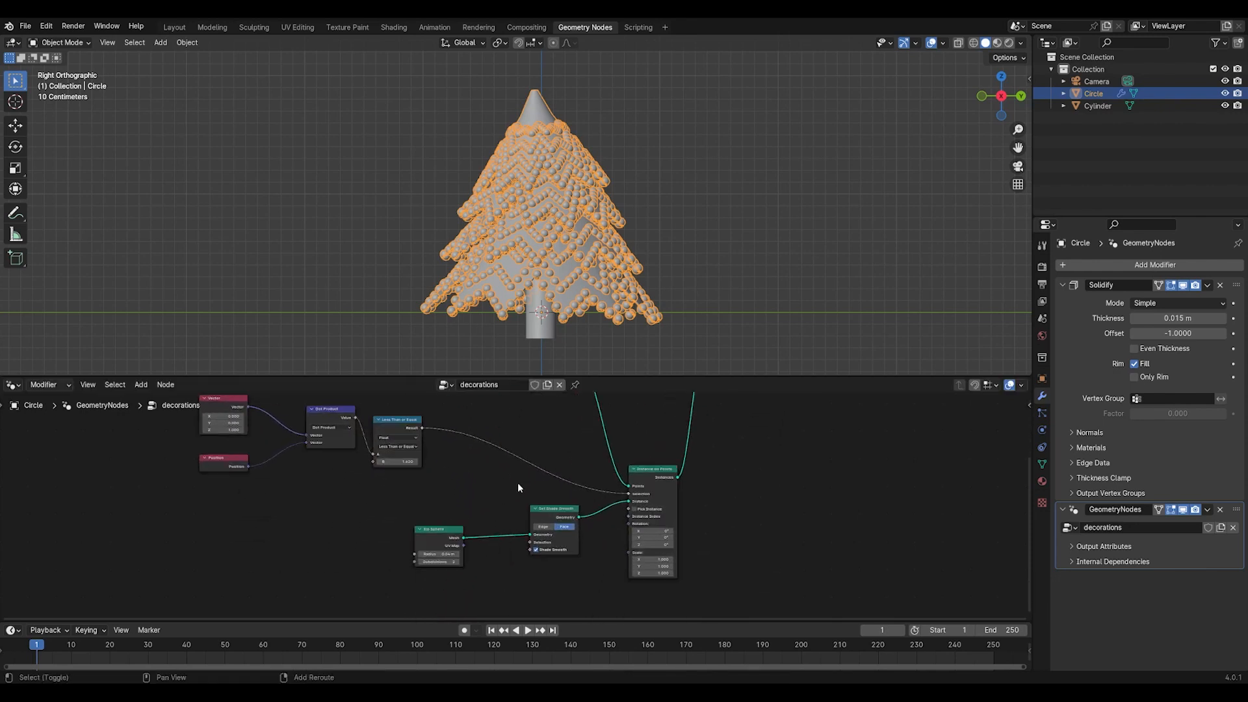
pyautogui.hotkey('shift', 'a')
pyautogui.write('d')
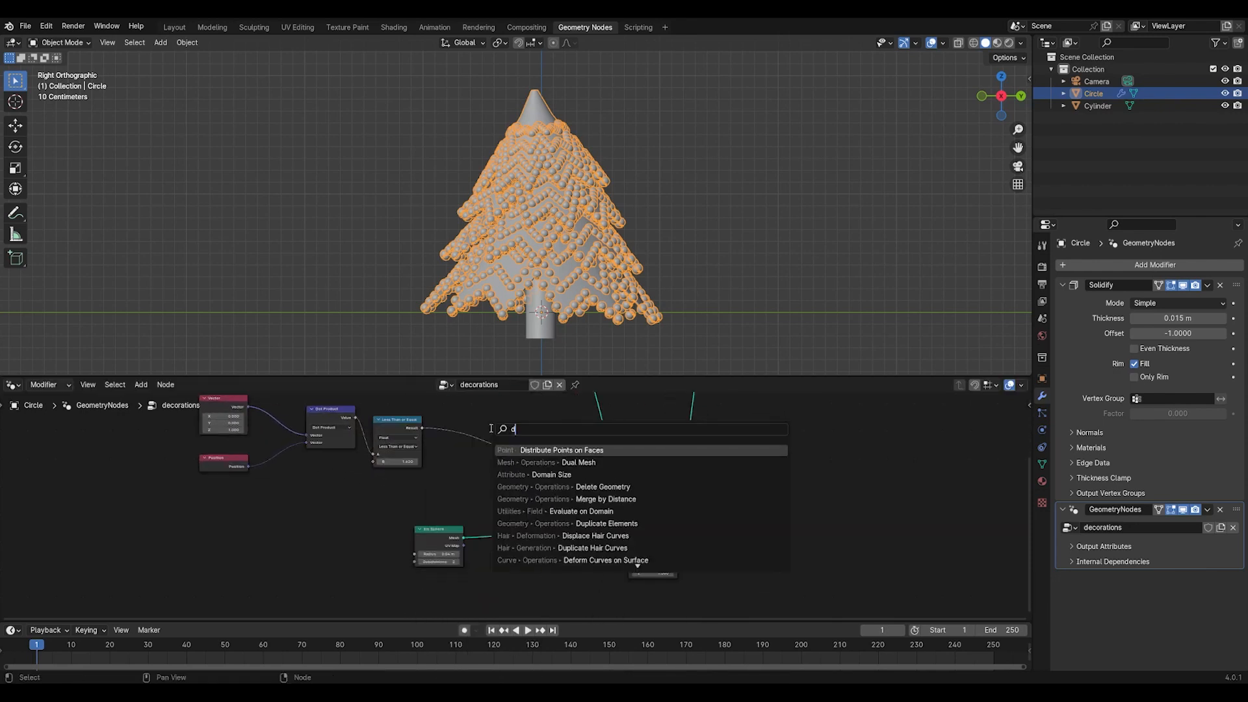
pyautogui.write('istr')
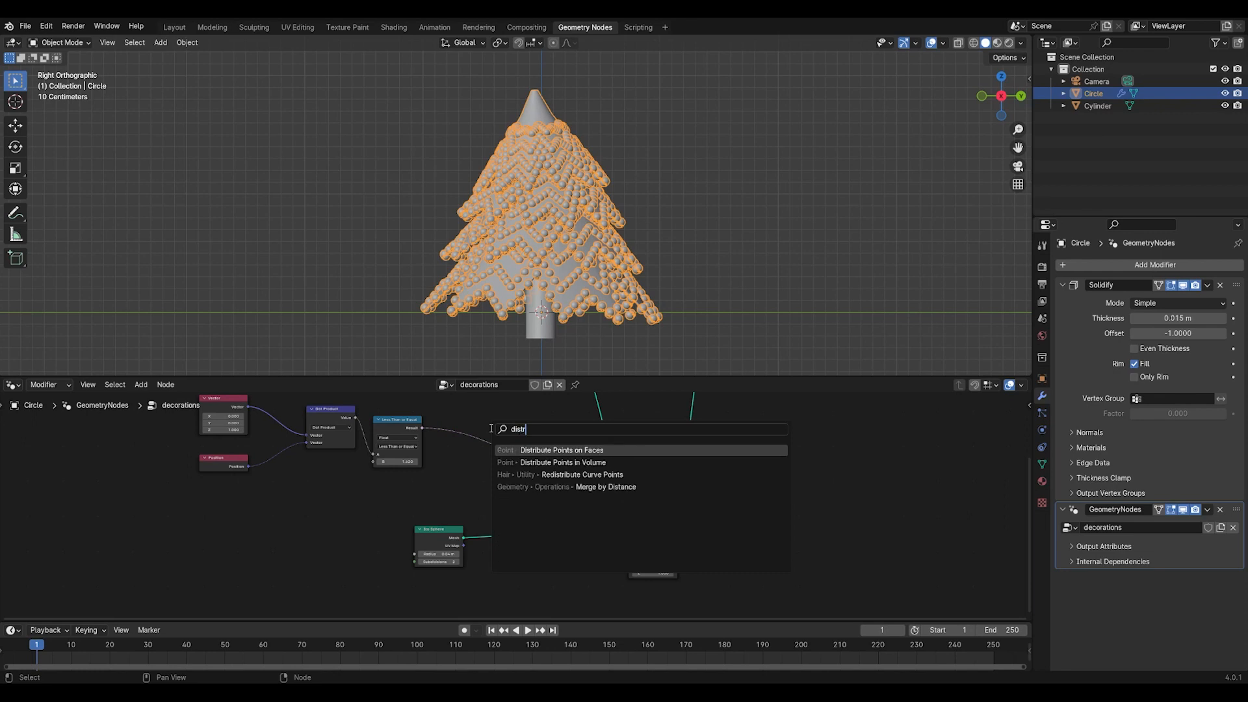
pyautogui.click(546, 447)
pyautogui.click(487, 435)
pyautogui.click(505, 469)
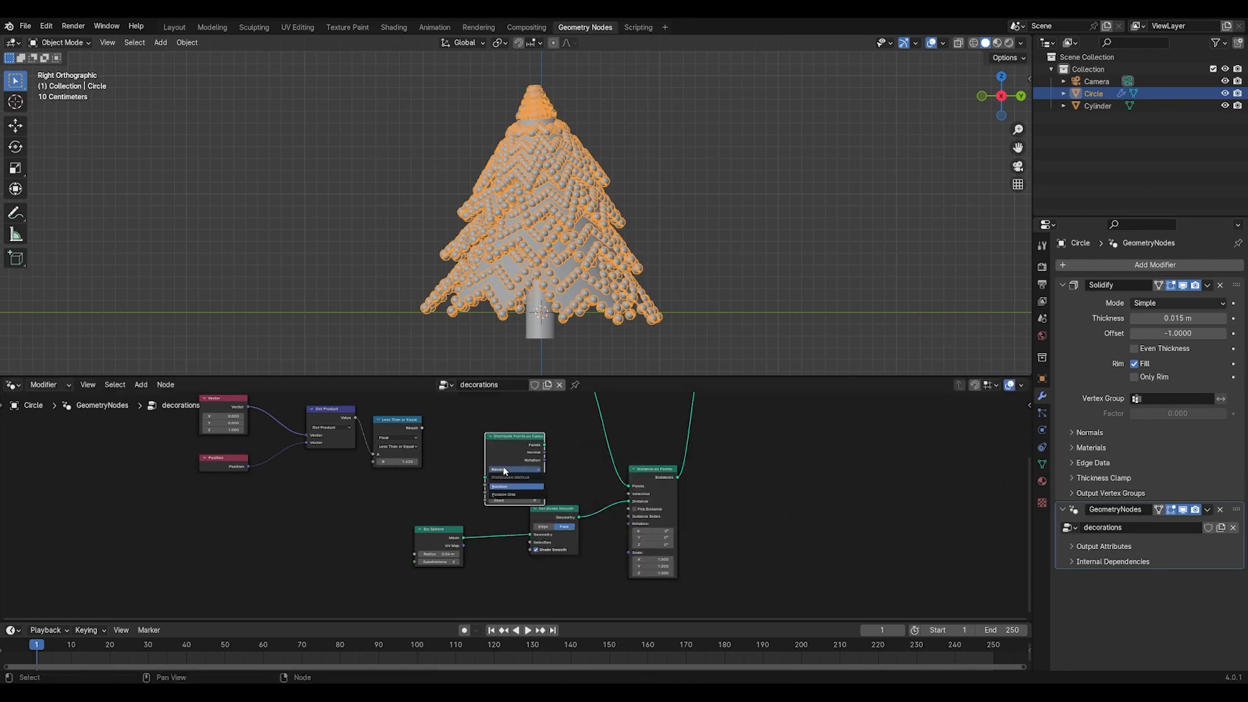
pyautogui.click(507, 494)
# Connect the comparison result to Distribute Points on Faces' Selection, its Points to Instance on Points, and the subdivided mesh to its Mesh input
pyautogui.moveTo(422, 429); pyautogui.dragTo(429, 438)
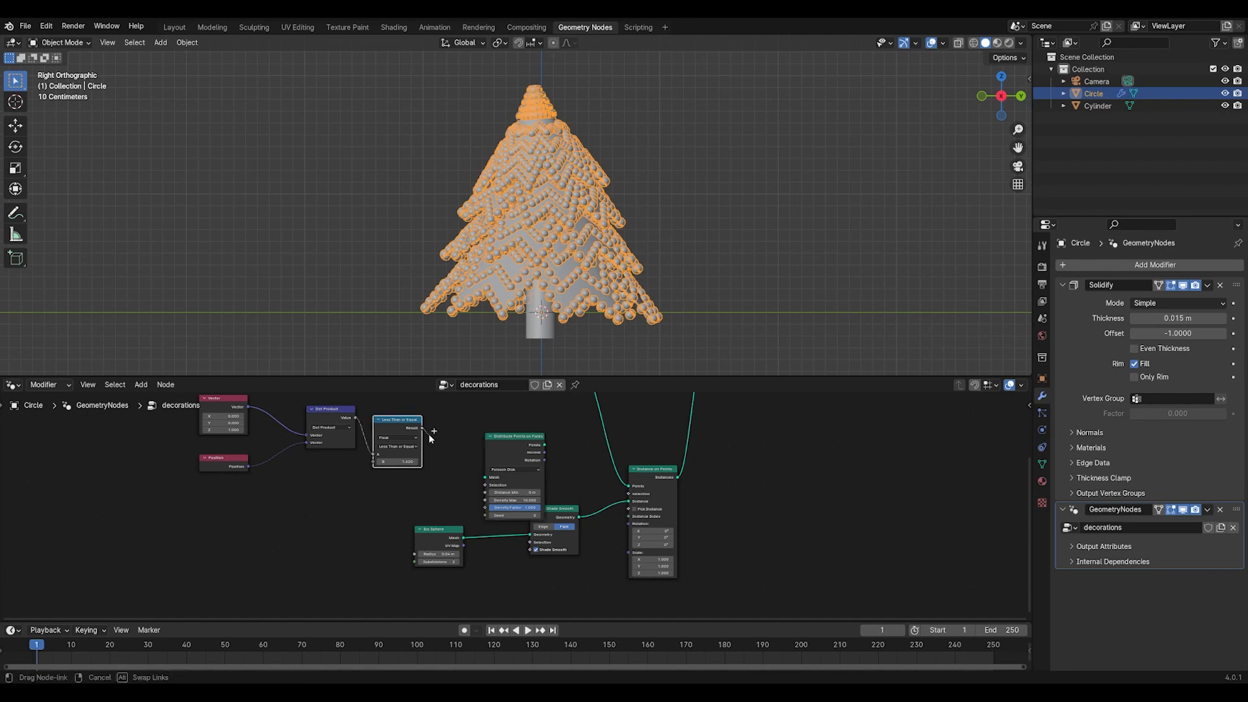
pyautogui.moveTo(486, 487); pyautogui.dragTo(486, 485)
pyautogui.moveTo(514, 444); pyautogui.dragTo(628, 490)
pyautogui.scroll(-2, 586, 430)
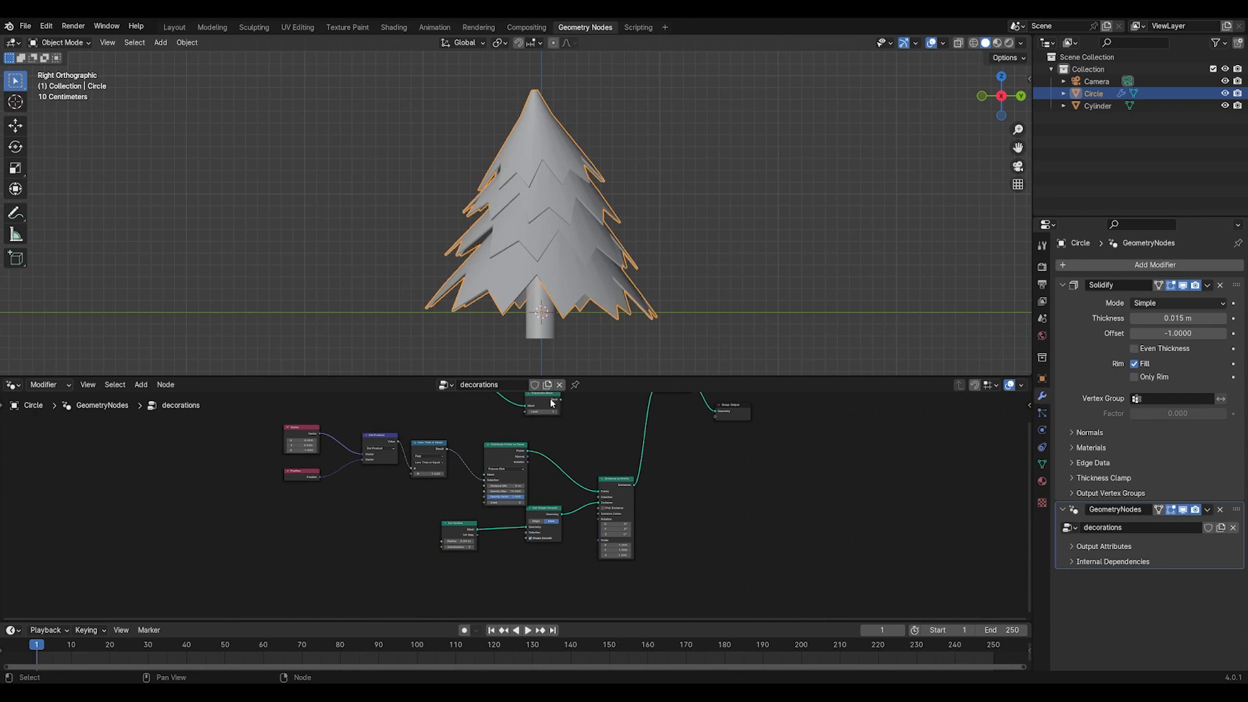
pyautogui.moveTo(560, 403); pyautogui.dragTo(526, 416)
# Set the Distribute Points on Faces node's Distance Min to 0.12 m and its Density Factor to about 0.53
pyautogui.scroll(1, 523, 494)
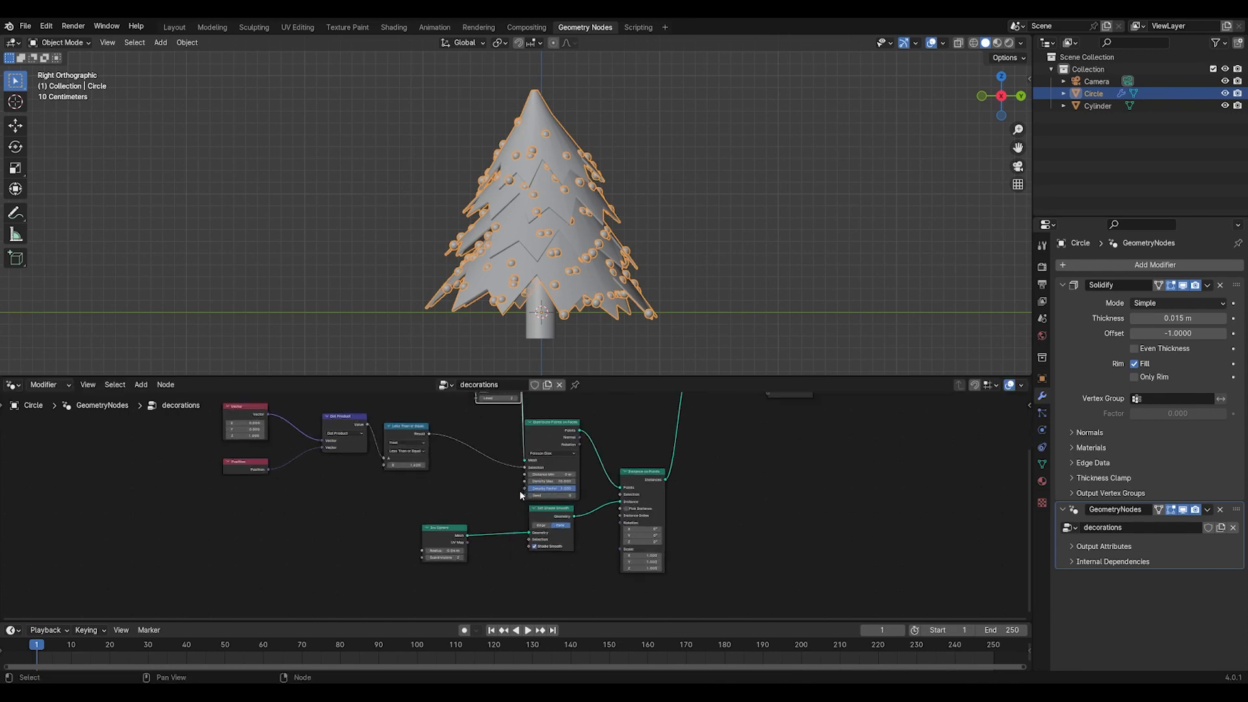
pyautogui.scroll(1, 555, 490)
pyautogui.scroll(1, 555, 494)
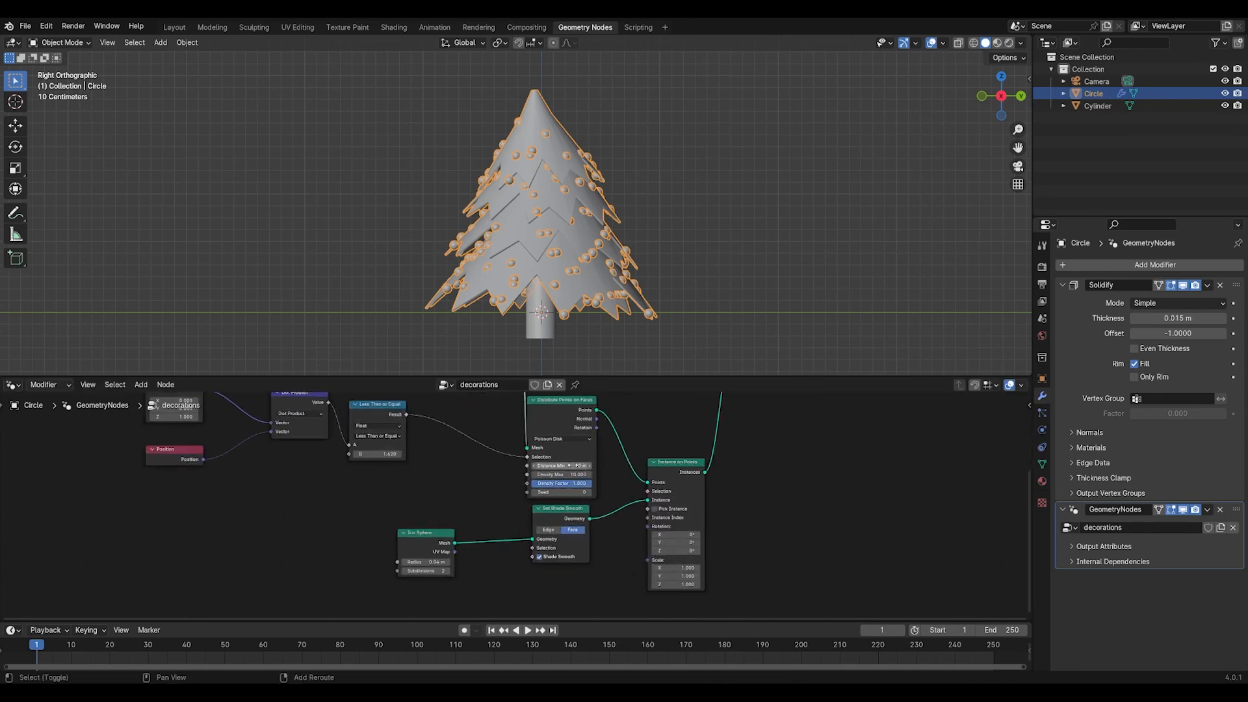
pyautogui.keyDown('shift'); pyautogui.moveTo(562, 466); pyautogui.dragTo(591, 466); pyautogui.keyUp('shift')
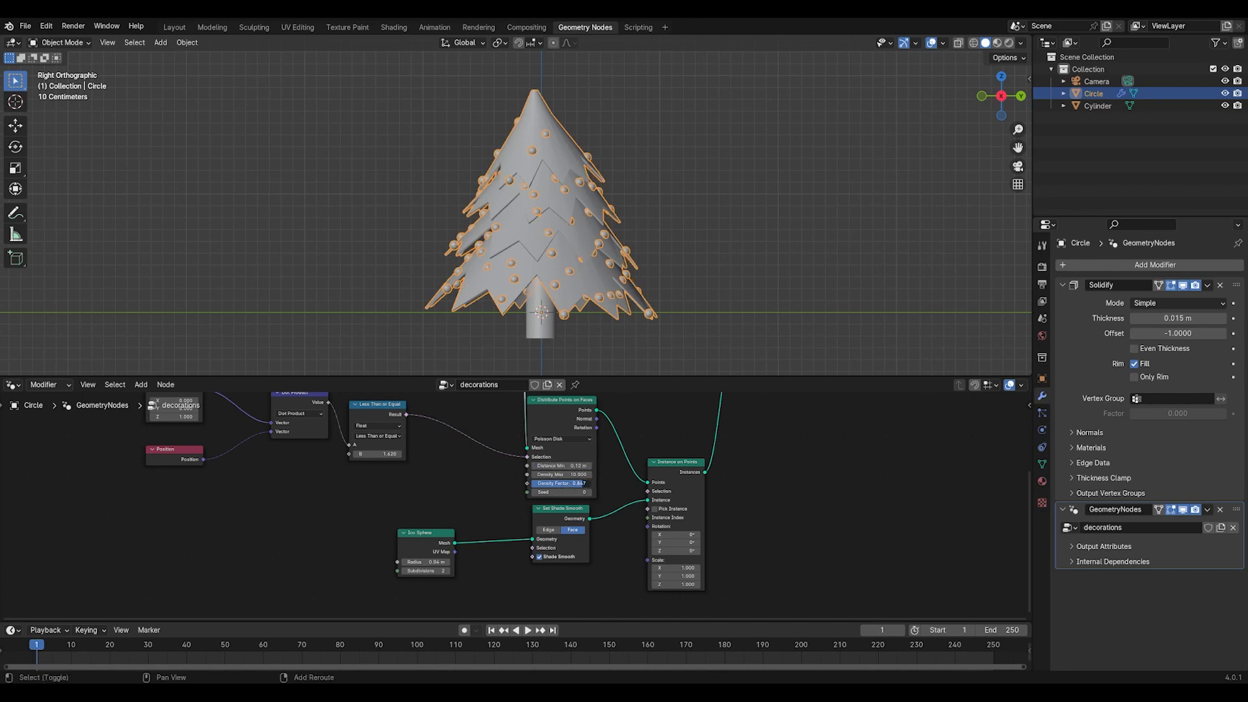
pyautogui.moveTo(580, 483); pyautogui.dragTo(563, 483)
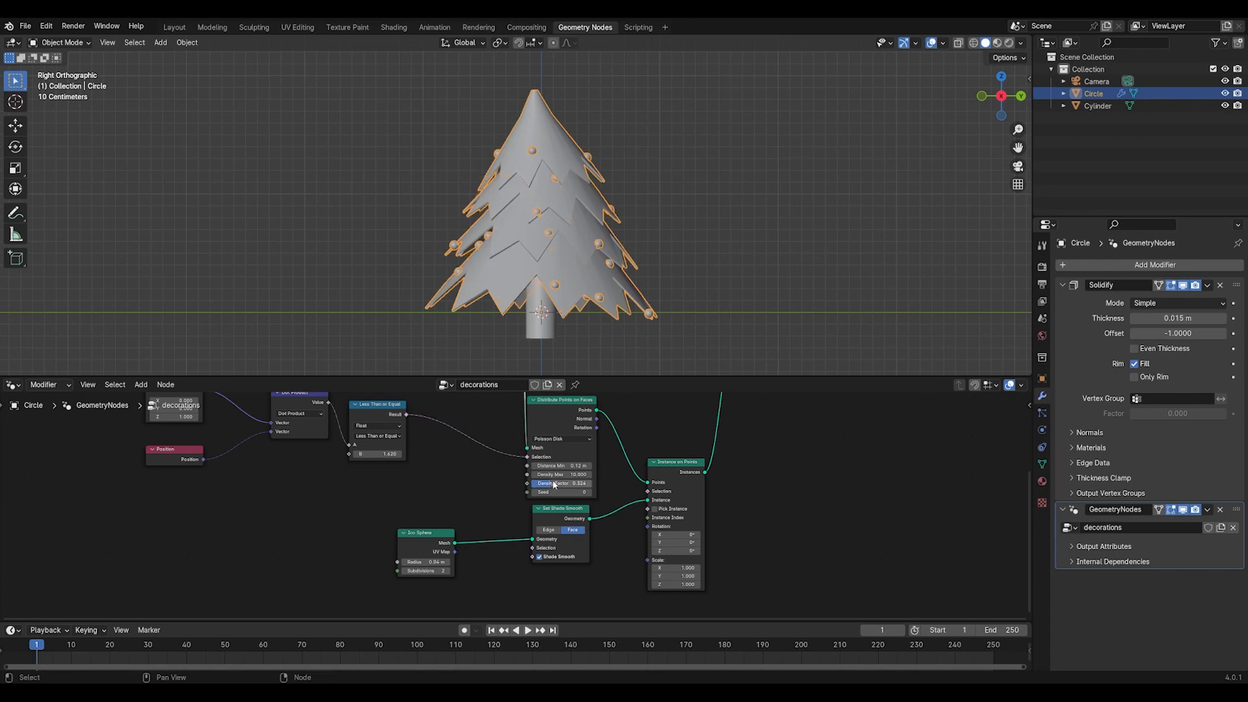
# Reposition the height-comparison nodes and the Distribute Points on Faces node to tidy the layout
pyautogui.scroll(-3, 508, 466)
pyautogui.moveTo(431, 451)
pyautogui.mouseDown()
pyautogui.moveTo(467, 465)
pyautogui.moveTo(419, 466)
pyautogui.mouseUp()
pyautogui.moveTo(329, 443); pyautogui.dragTo(387, 494)
pyautogui.moveTo(536, 454); pyautogui.dragTo(545, 456)
# Duplicate the height-comparison, Ico Sphere, Set Shade Smooth, Distribute Points on Faces and Instance on Points nodes, placing the copy below the originals
pyautogui.click(348, 447)
pyautogui.keyDown('shift'); pyautogui.click(385, 498); pyautogui.keyUp('shift')
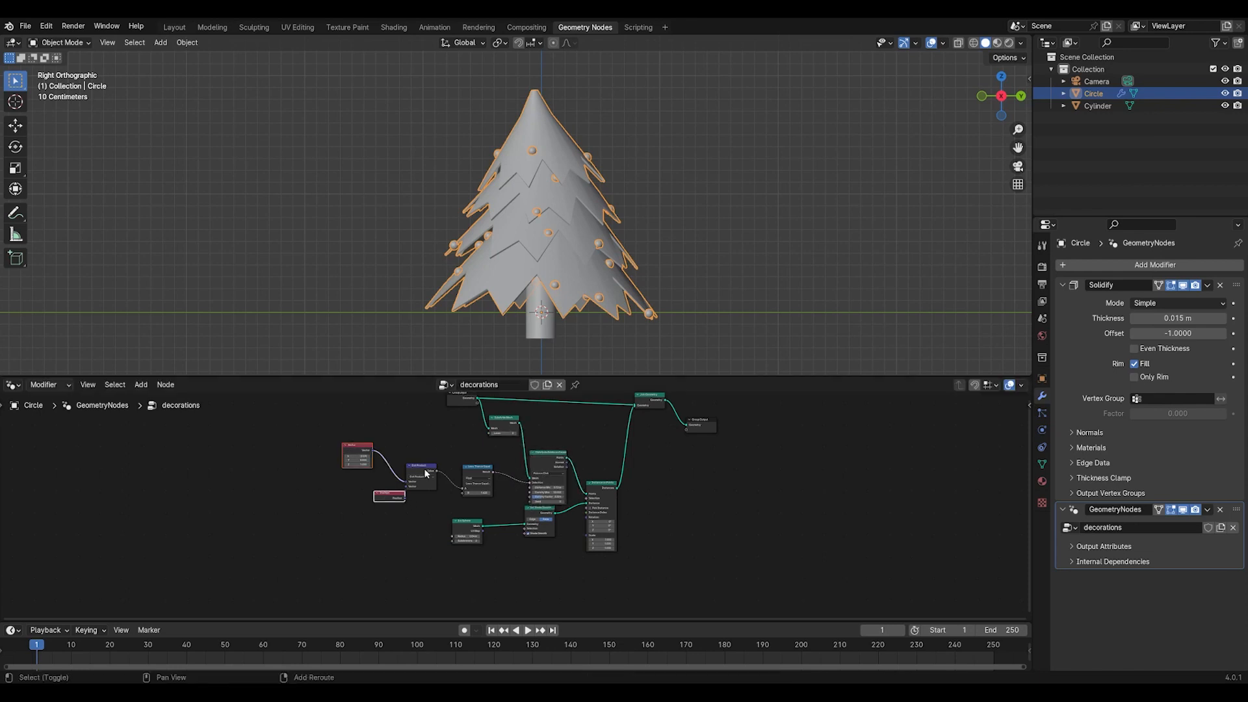
pyautogui.keyDown('shift'); pyautogui.click(426, 474); pyautogui.keyUp('shift')
pyautogui.keyDown('shift'); pyautogui.click(479, 473); pyautogui.keyUp('shift')
pyautogui.keyDown('shift'); pyautogui.click(472, 528); pyautogui.keyUp('shift')
pyautogui.keyDown('shift'); pyautogui.click(542, 513); pyautogui.keyUp('shift')
pyautogui.keyDown('shift'); pyautogui.click(554, 463); pyautogui.keyUp('shift')
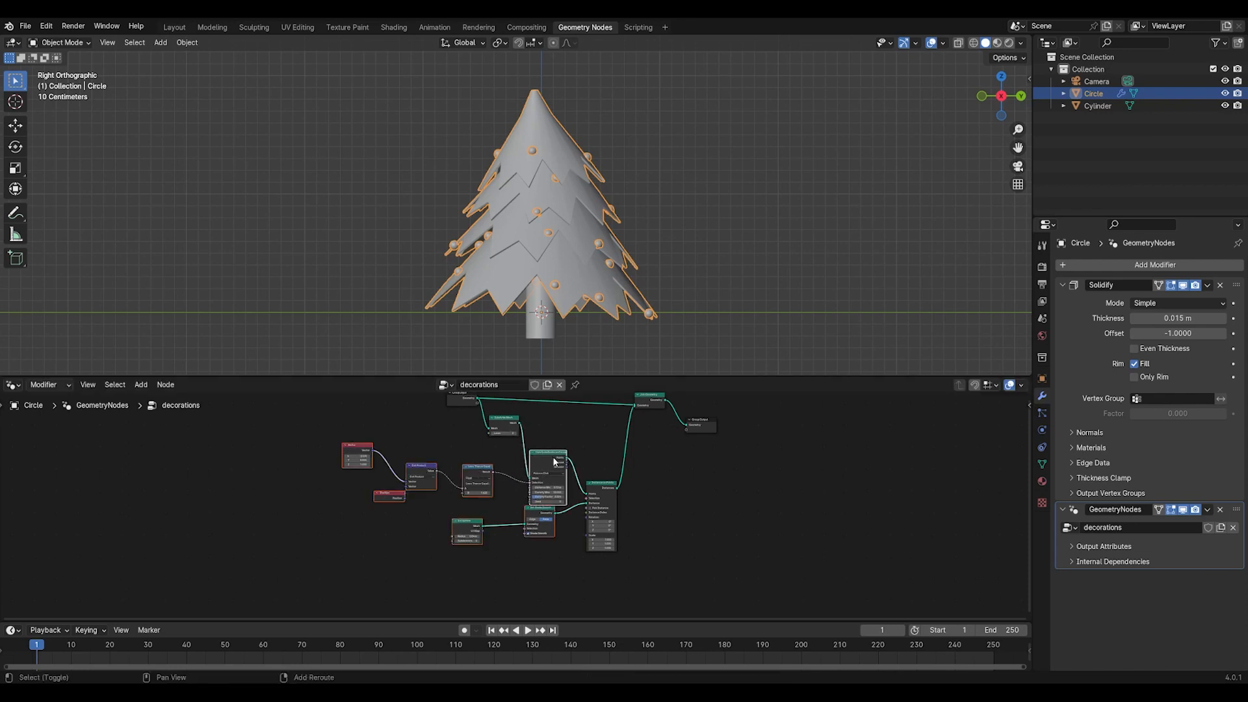
pyautogui.keyDown('shift'); pyautogui.click(610, 489); pyautogui.keyUp('shift')
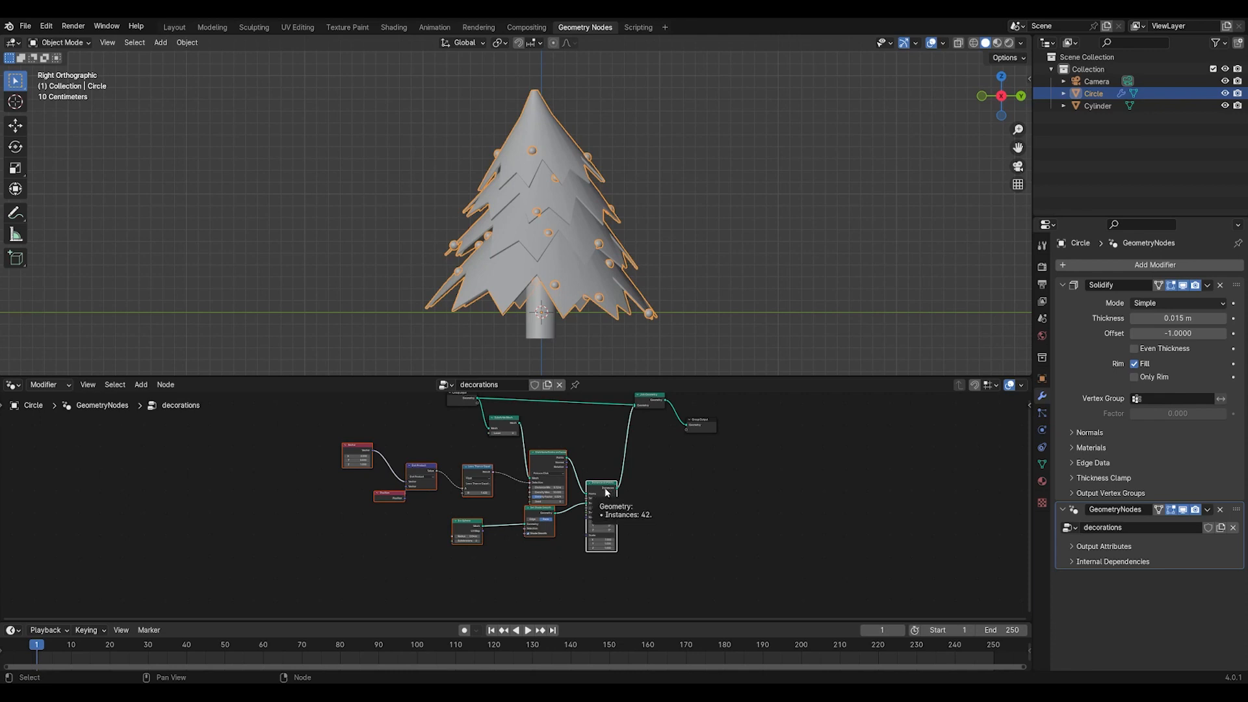
pyautogui.scroll(-1, 587, 555)
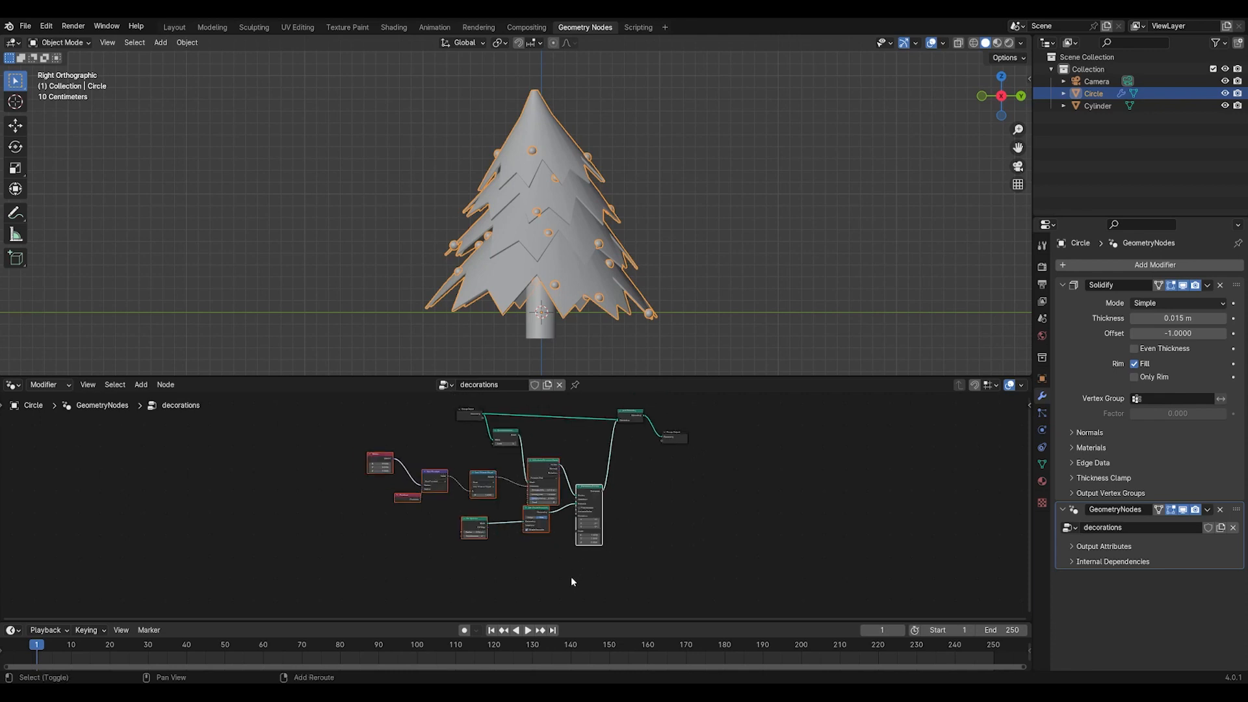
pyautogui.keyDown('shift'); pyautogui.scroll(-3, 571, 576); pyautogui.keyUp('shift')
pyautogui.hotkey('shift', 'd')
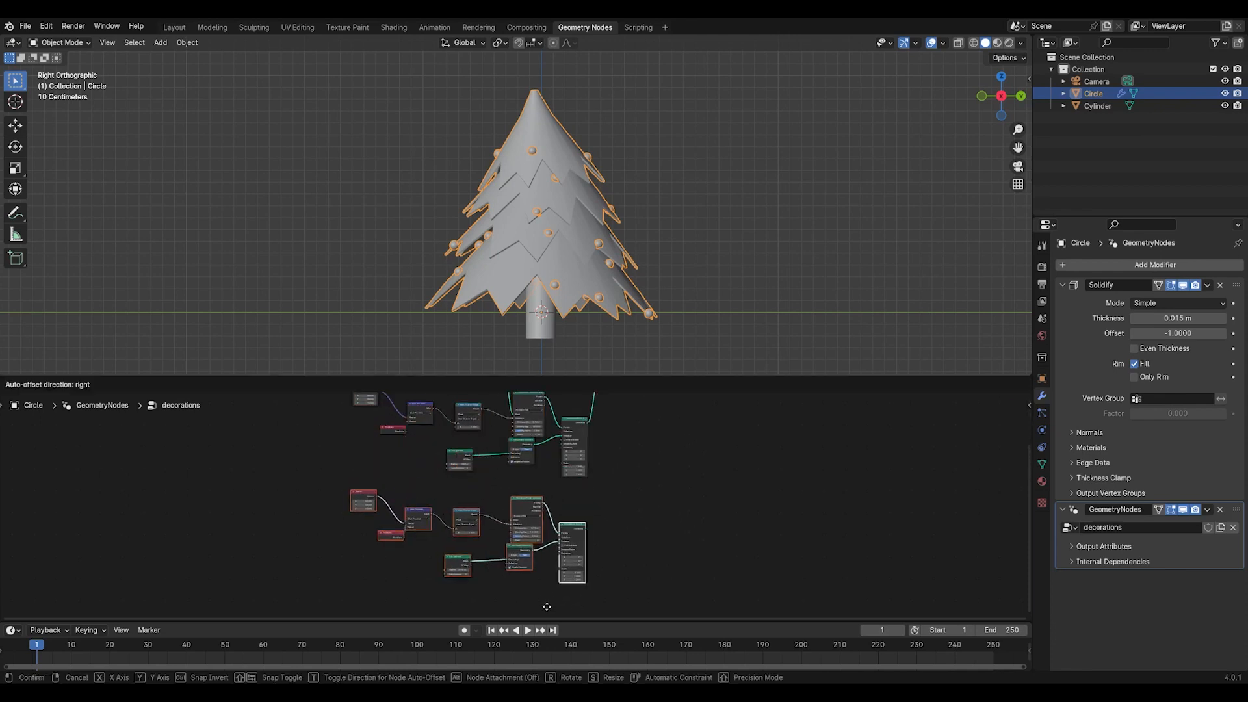
pyautogui.click(555, 582)
pyautogui.scroll(-2, 451, 471)
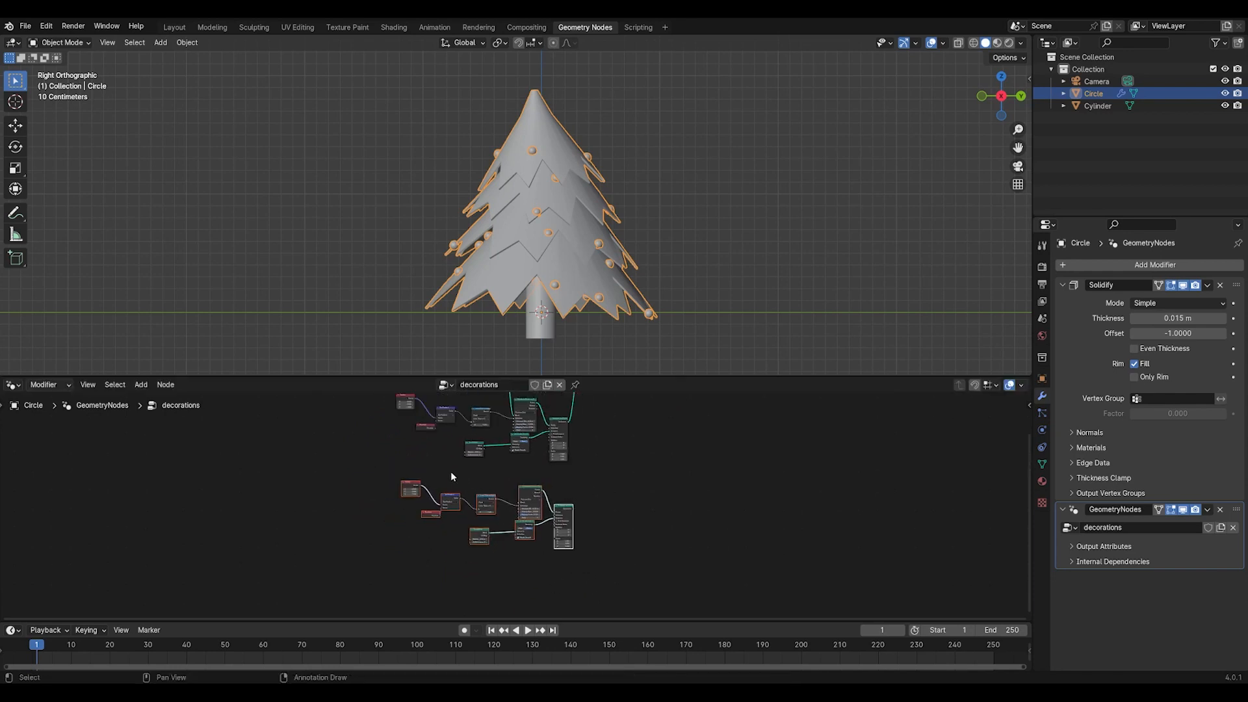
# Join the duplicated nodes in a new frame and move the frame further below the original nodes
pyautogui.rightClick(505, 478)
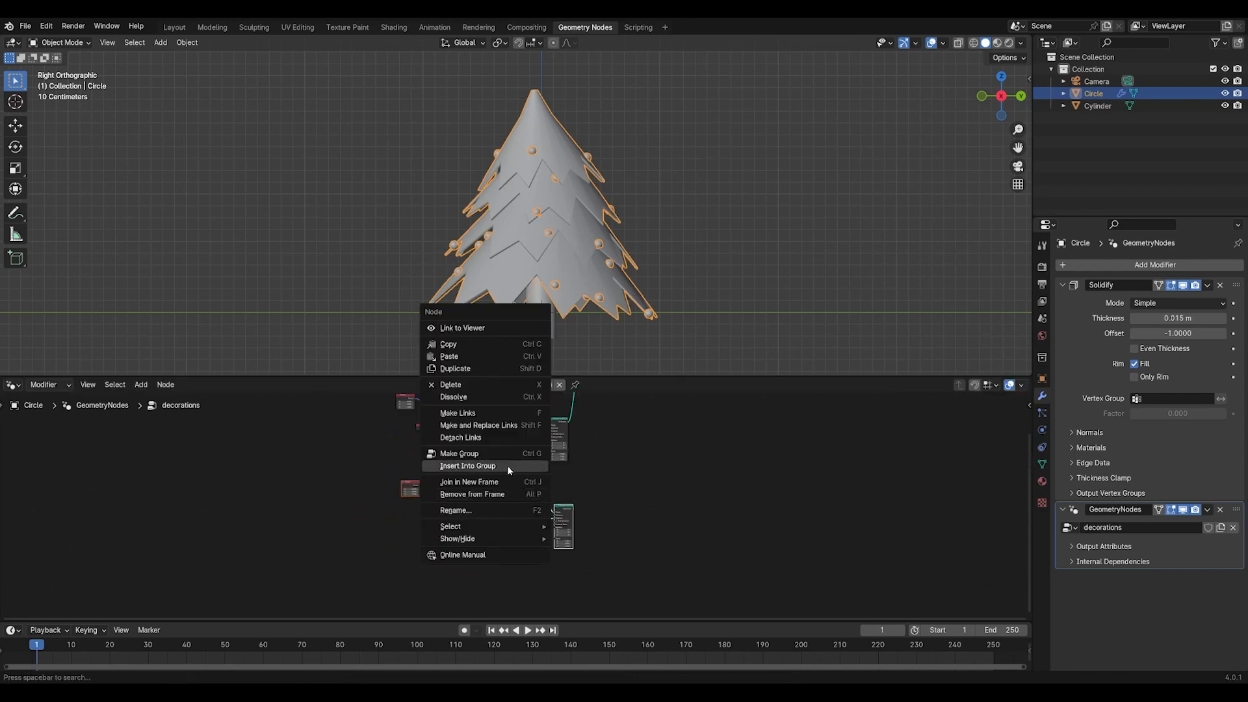
pyautogui.click(504, 481)
pyautogui.moveTo(503, 479); pyautogui.dragTo(504, 513)
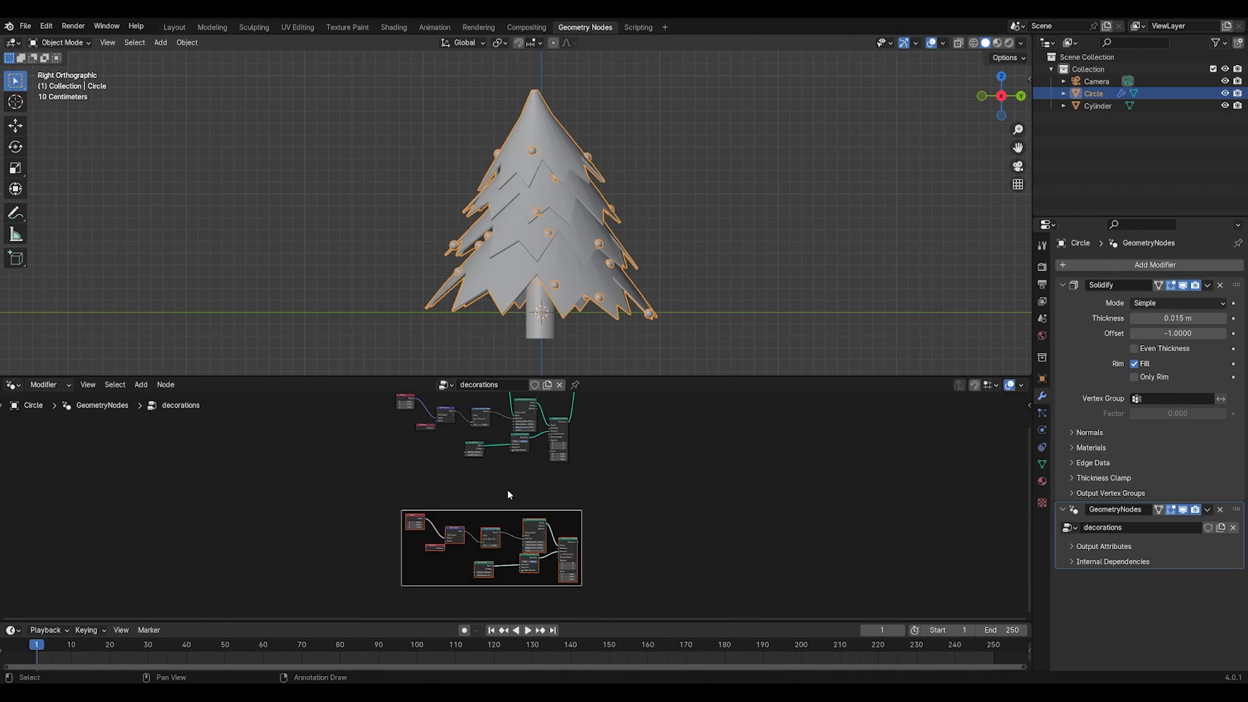
pyautogui.scroll(-1, 504, 481)
# Enlarge the node editor and join the original decoration nodes, shifted slightly downward, in a new frame
pyautogui.scroll(3, 505, 481)
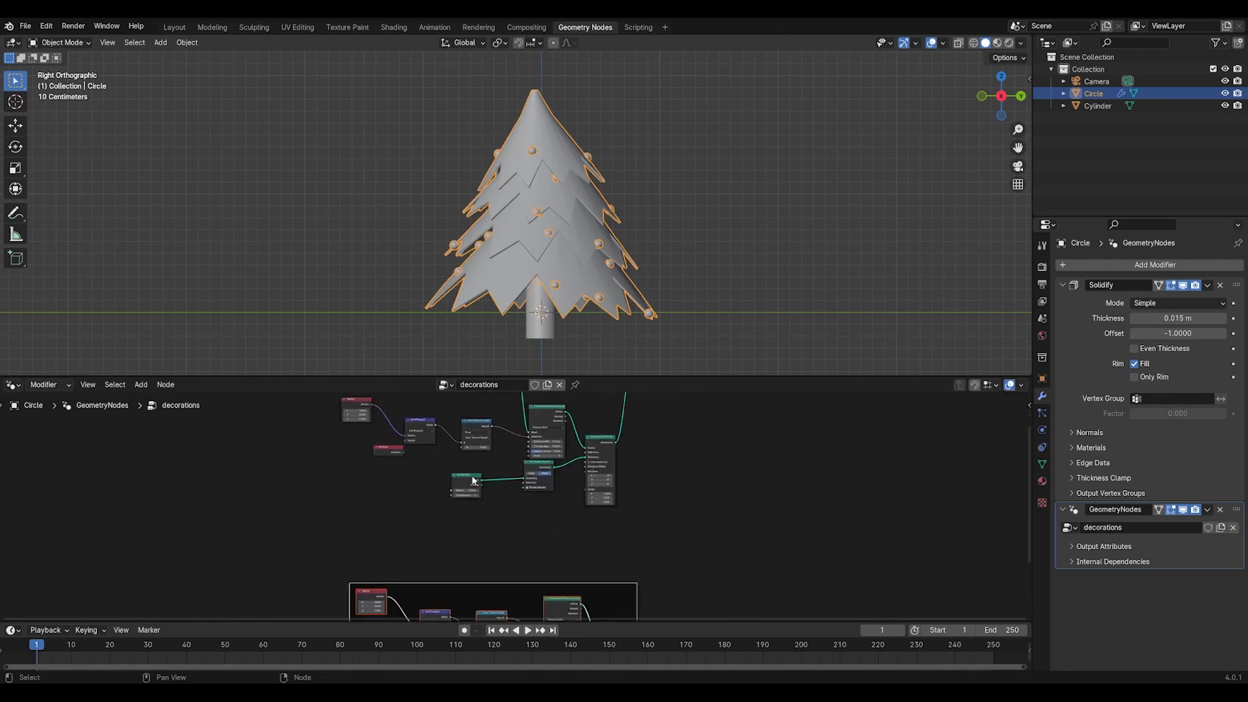
pyautogui.moveTo(408, 377); pyautogui.dragTo(393, 283)
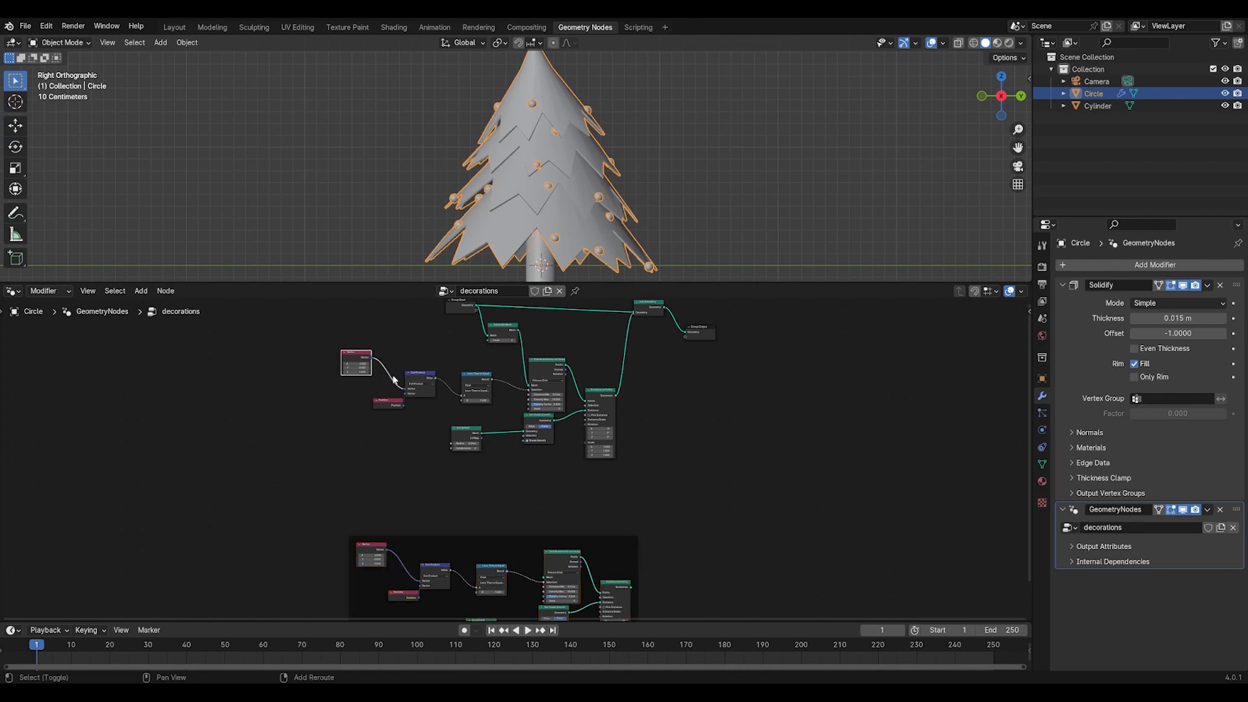
pyautogui.moveTo(332, 346); pyautogui.dragTo(575, 464)
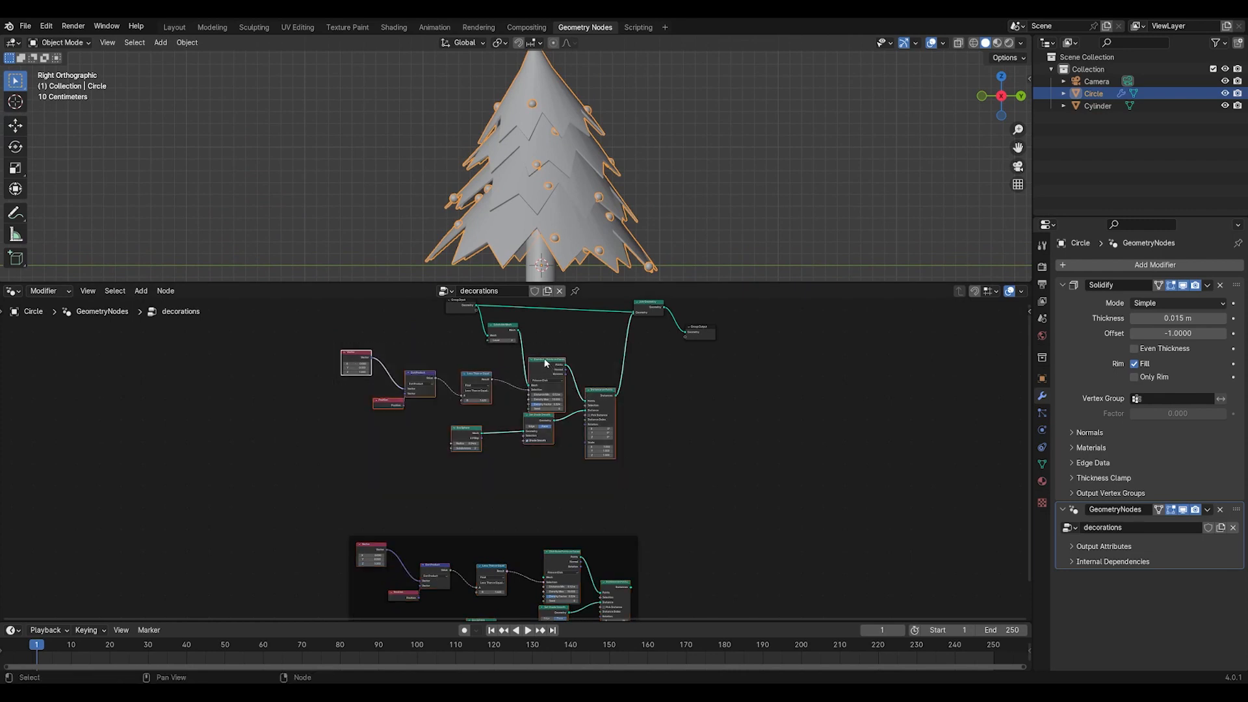
pyautogui.moveTo(546, 363); pyautogui.dragTo(546, 384)
pyautogui.rightClick(545, 387)
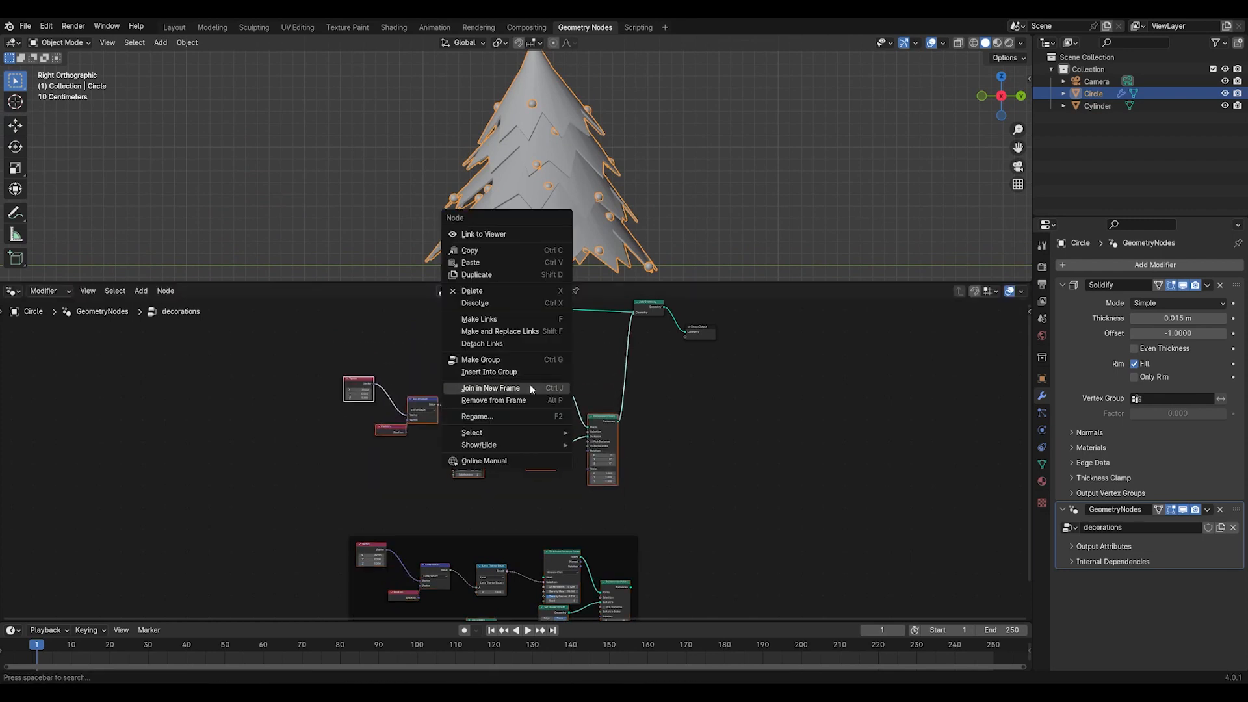
pyautogui.click(531, 388)
pyautogui.scroll(1, 529, 398)
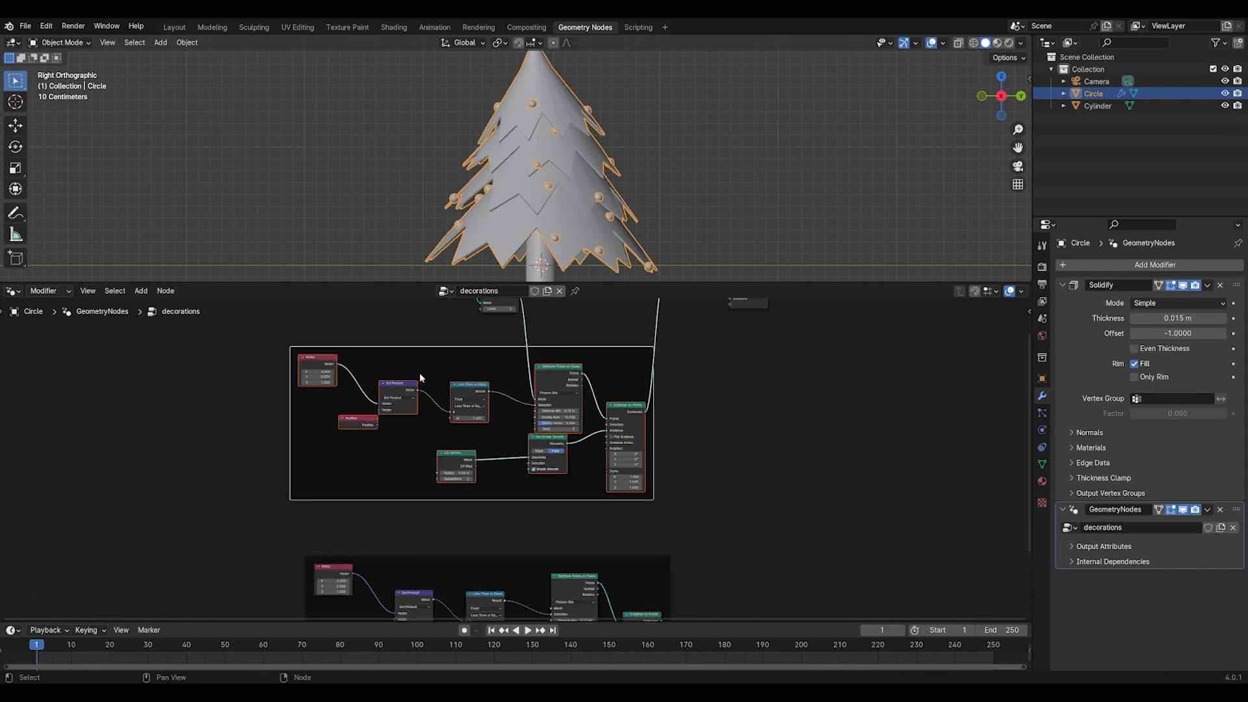
# Label the frame around the original nodes "xmas balls"
pyautogui.click(497, 365)
pyautogui.press('F2')
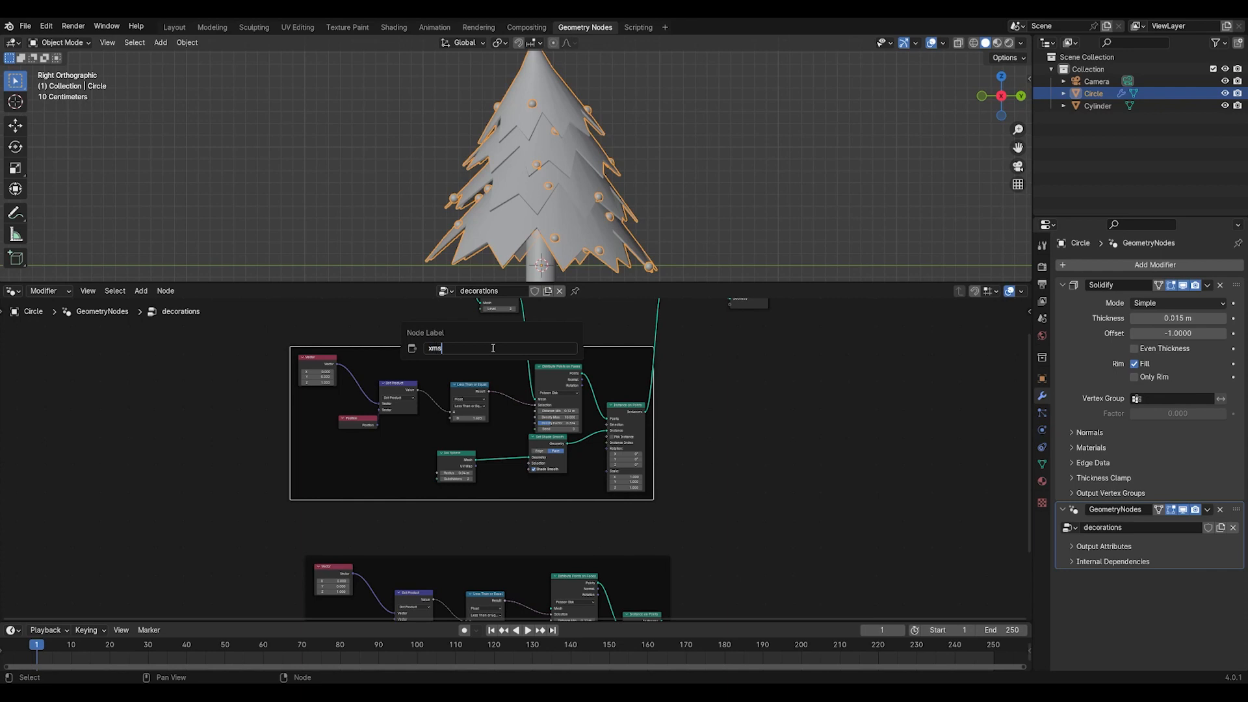
pyautogui.write('xmas balls')
pyautogui.press('Return')
# Label the duplicate frame "xmas lights" and align it directly beneath the xmas balls frame
pyautogui.click(492, 559)
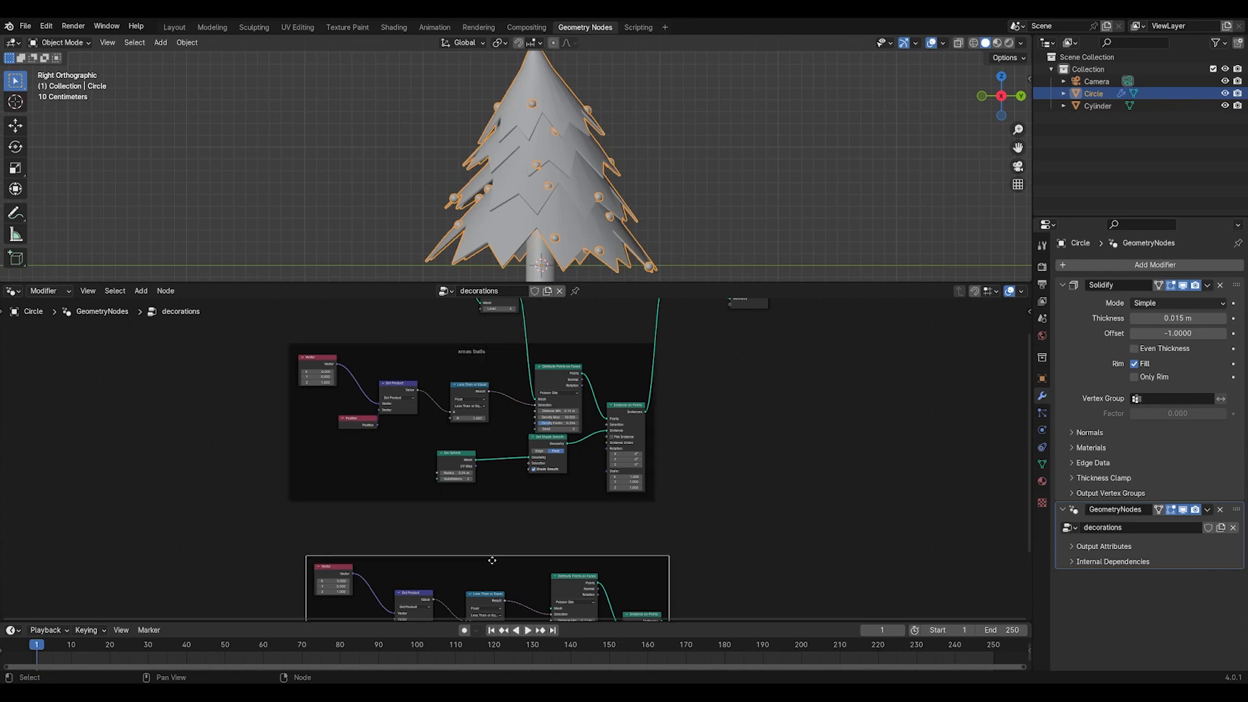
pyautogui.press('F2')
pyautogui.write('xmas')
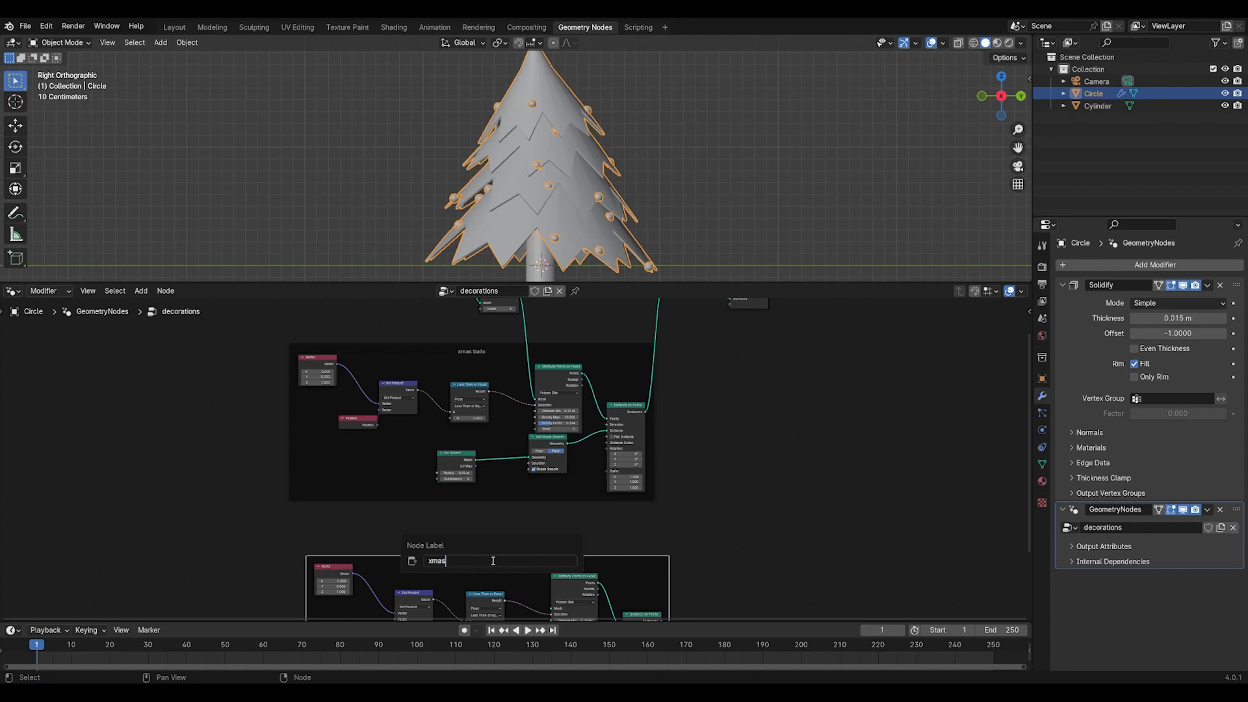
pyautogui.write(' lights')
pyautogui.press('Return')
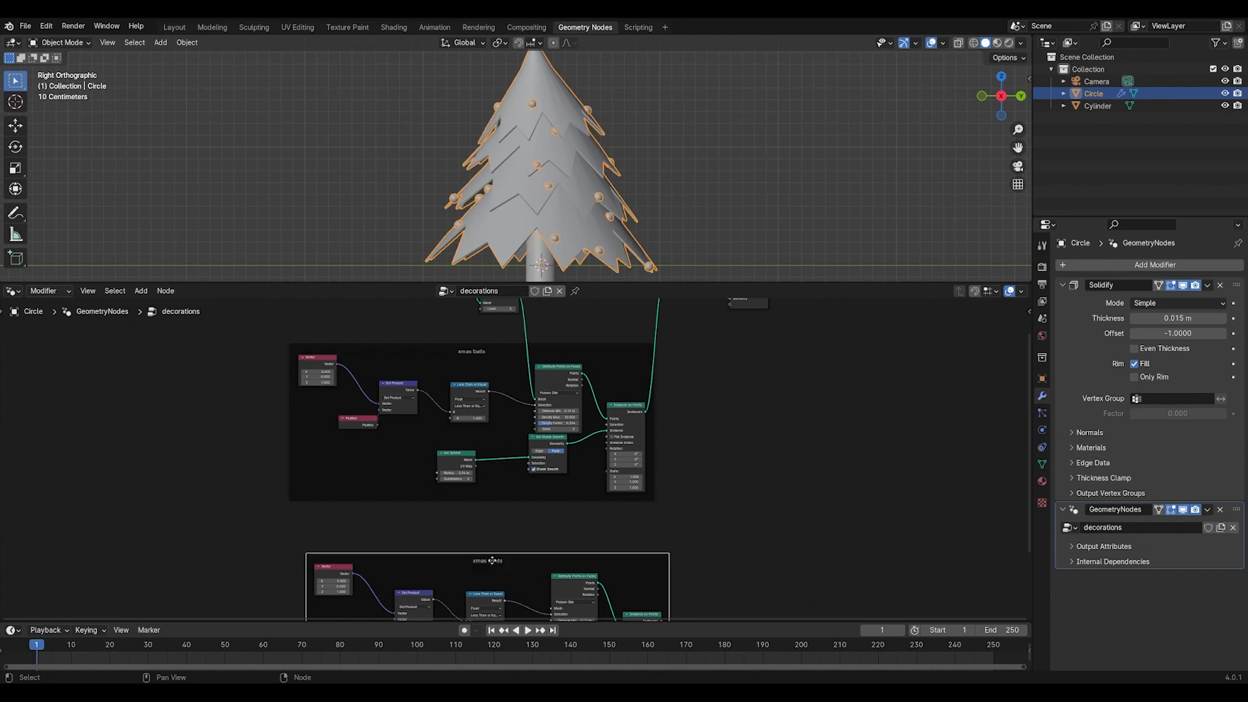
pyautogui.moveTo(493, 561); pyautogui.dragTo(476, 516)
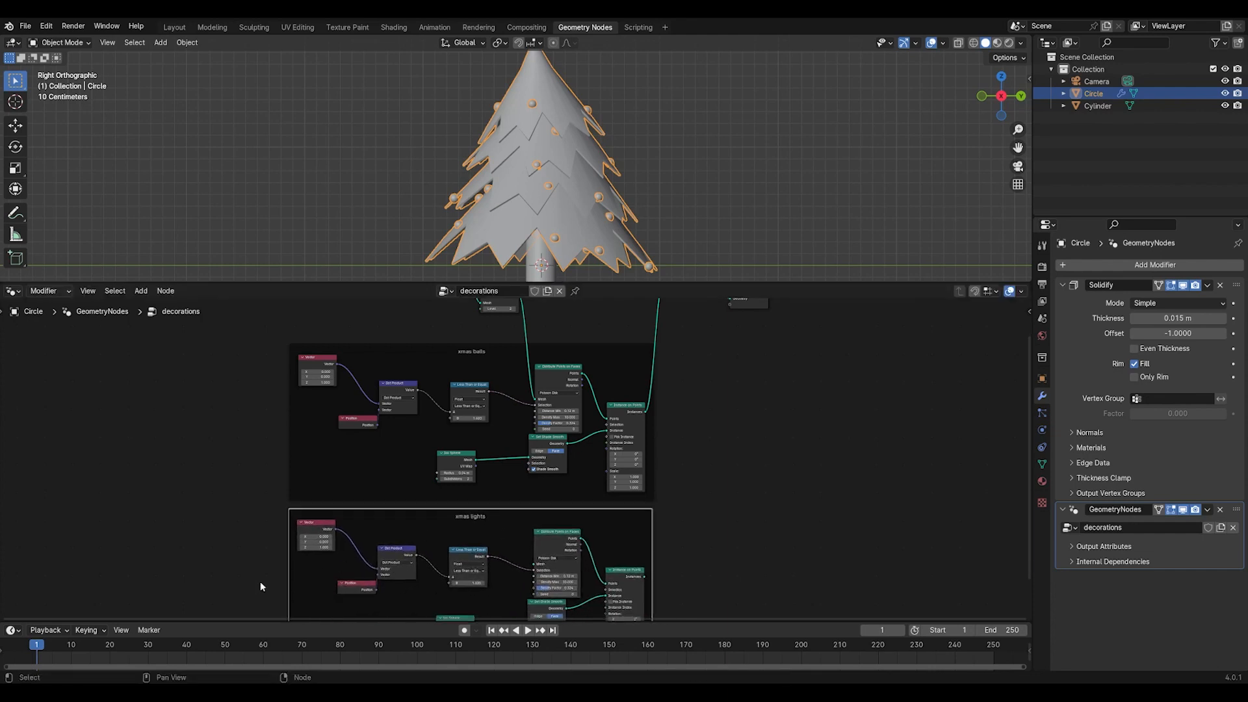
# Link the subdivided mesh to the xmas lights Distribute Points on Faces and its instances to Join Geometry, moving the output nodes aside
pyautogui.scroll(-3, 668, 457)
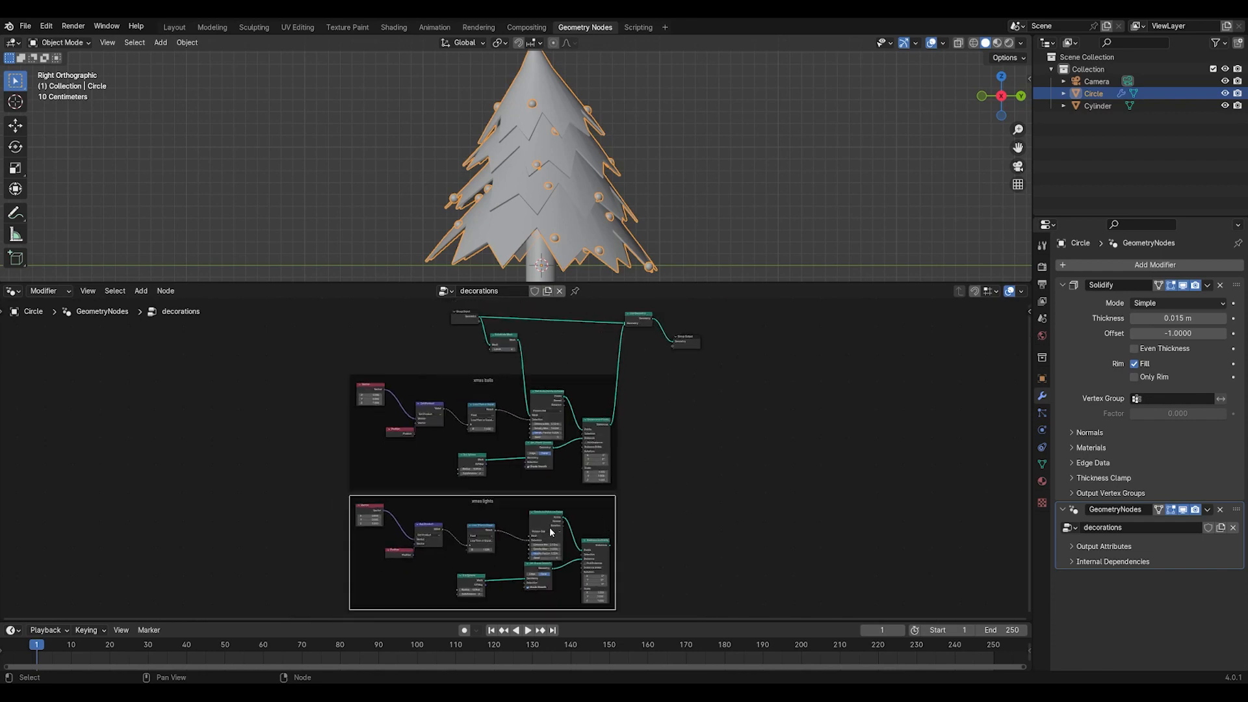
pyautogui.click(513, 343)
pyautogui.moveTo(504, 497); pyautogui.dragTo(529, 537)
pyautogui.moveTo(609, 546); pyautogui.dragTo(687, 412)
pyautogui.moveTo(686, 339); pyautogui.dragTo(801, 384)
pyautogui.moveTo(689, 409); pyautogui.dragTo(724, 427)
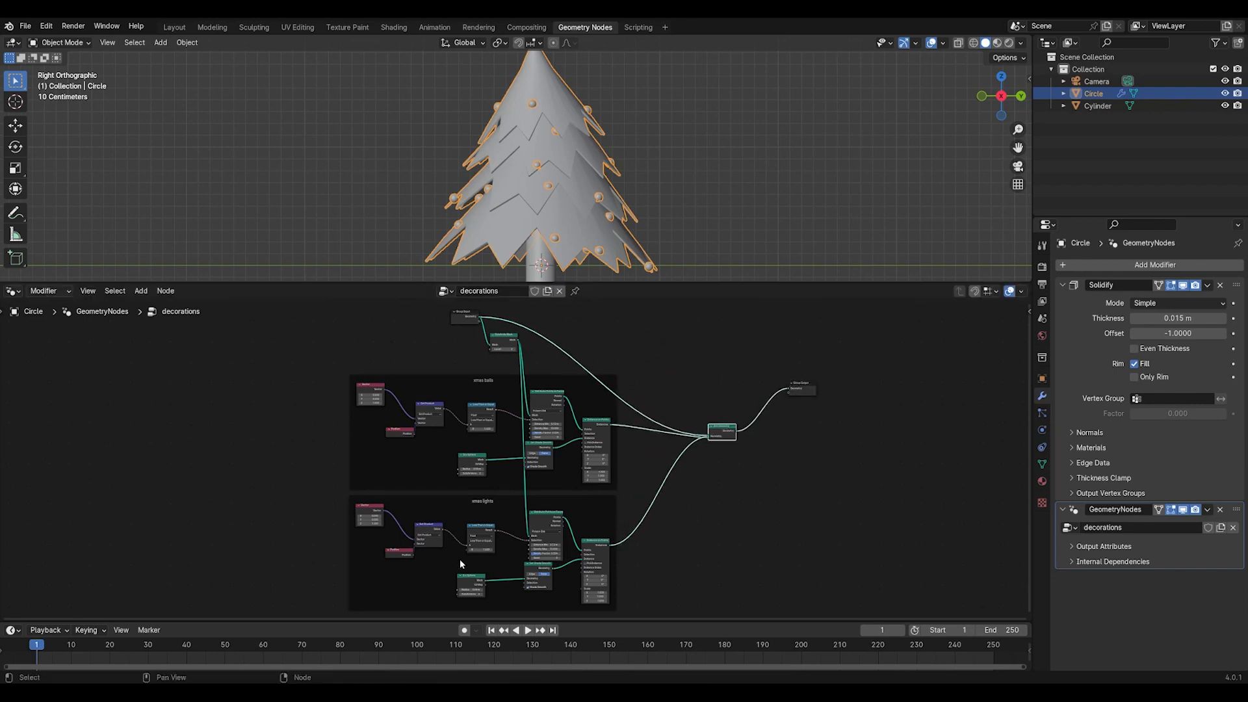
# Set the xmas lights Ico Sphere's radius to 0.02 m and tidy the frame's Position and Set Shade Smooth nodes
pyautogui.scroll(2, 459, 559)
pyautogui.moveTo(419, 589); pyautogui.dragTo(528, 510, button='middle')
pyautogui.moveTo(477, 499); pyautogui.dragTo(459, 501)
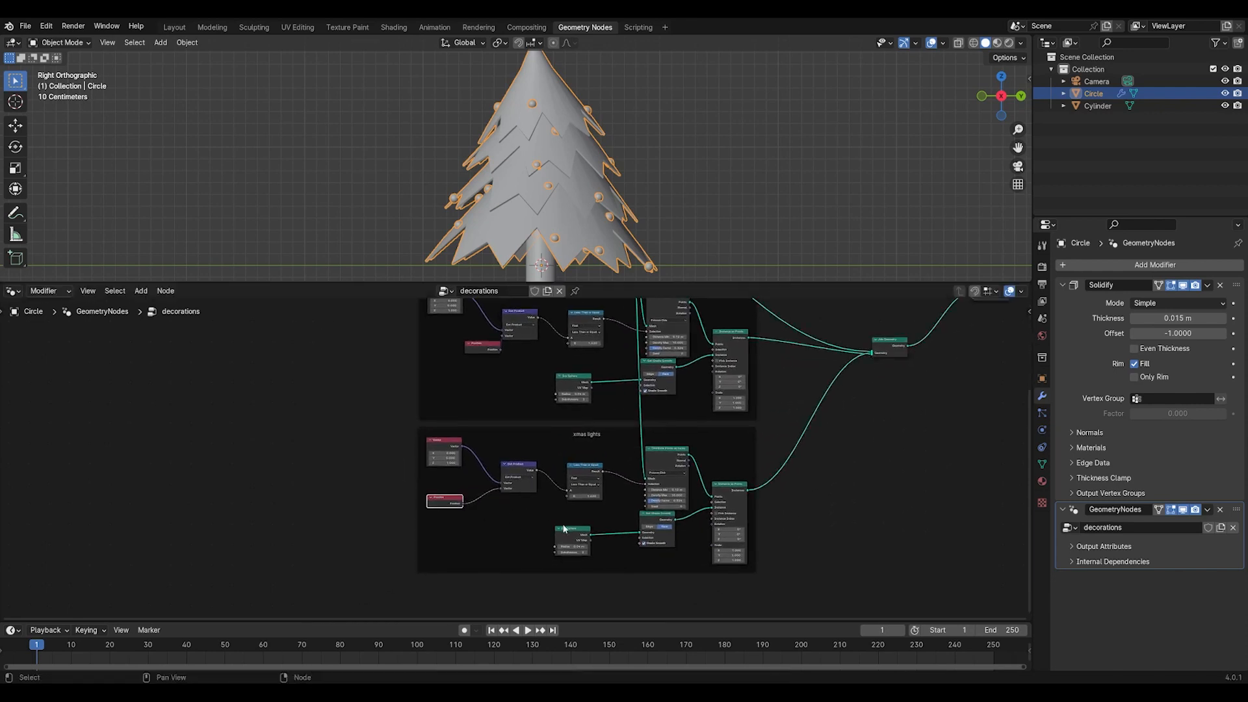
pyautogui.scroll(2, 660, 528)
pyautogui.moveTo(645, 529); pyautogui.dragTo(539, 493, button='middle')
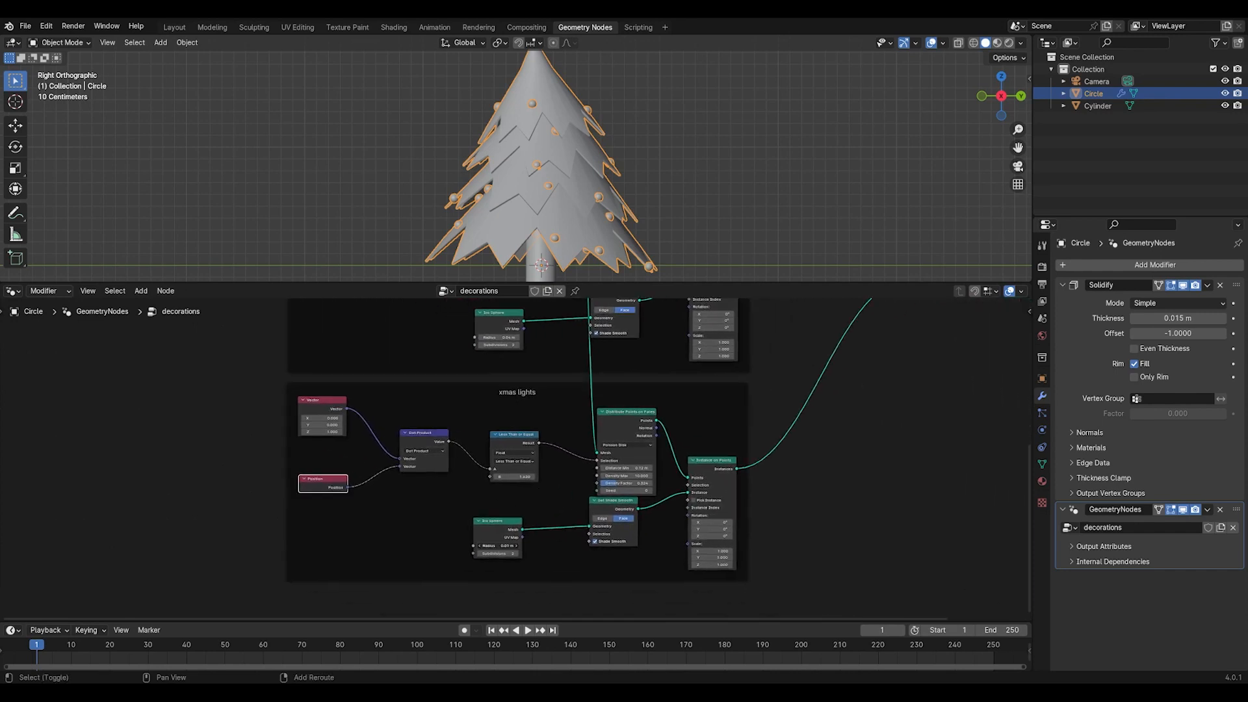
pyautogui.click(504, 545)
pyautogui.write('0.02')
pyautogui.press('Return')
pyautogui.moveTo(603, 507); pyautogui.dragTo(595, 518)
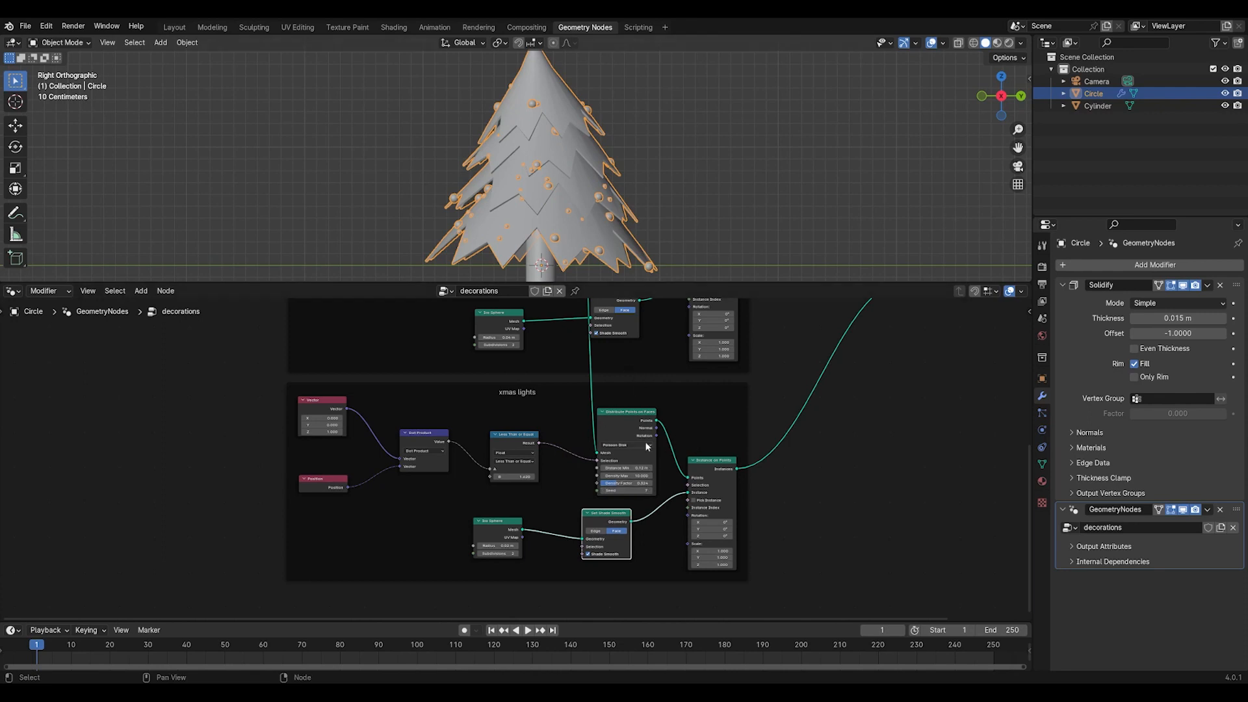
# Set Distance Min on the xmas lights Distribute Points on Faces node to 0.11 m and check the tree from another angle
pyautogui.moveTo(637, 467); pyautogui.dragTo(647, 467)
pyautogui.moveTo(755, 395); pyautogui.dragTo(688, 469, button='middle')
pyautogui.moveTo(673, 384); pyautogui.dragTo(648, 406, button='middle')
pyautogui.scroll(-1, 653, 434)
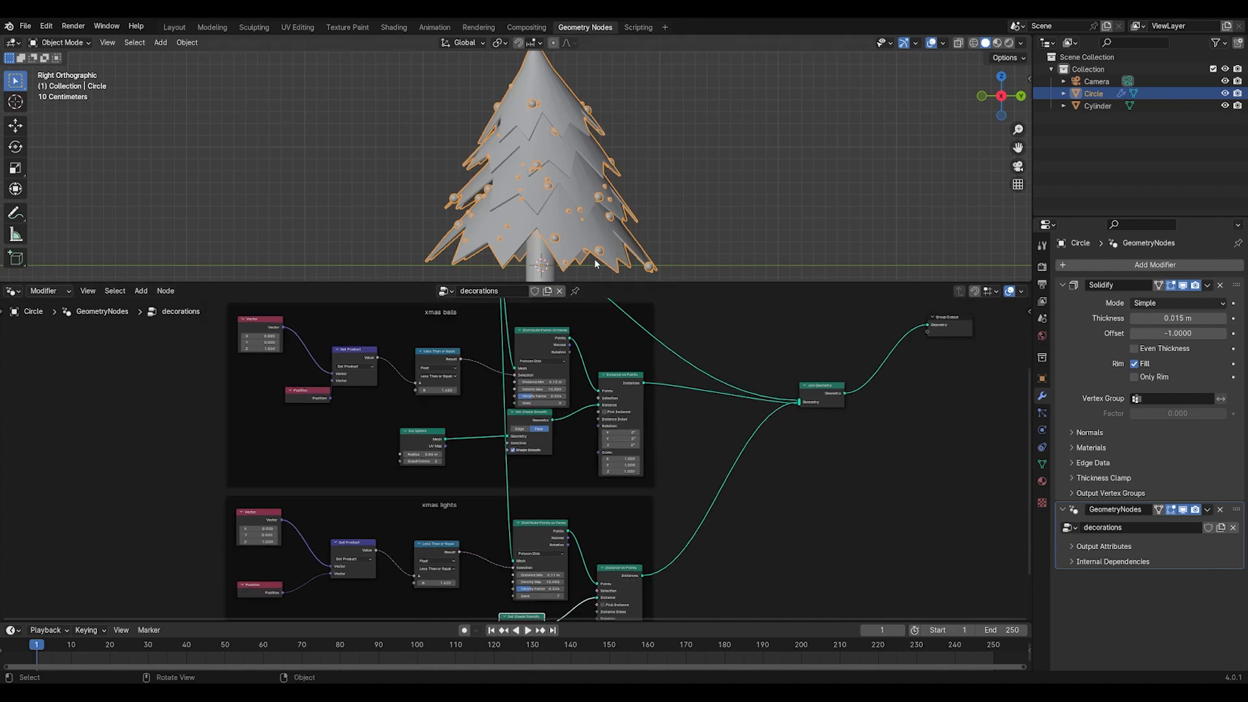
pyautogui.moveTo(586, 255); pyautogui.dragTo(679, 264, button='middle')
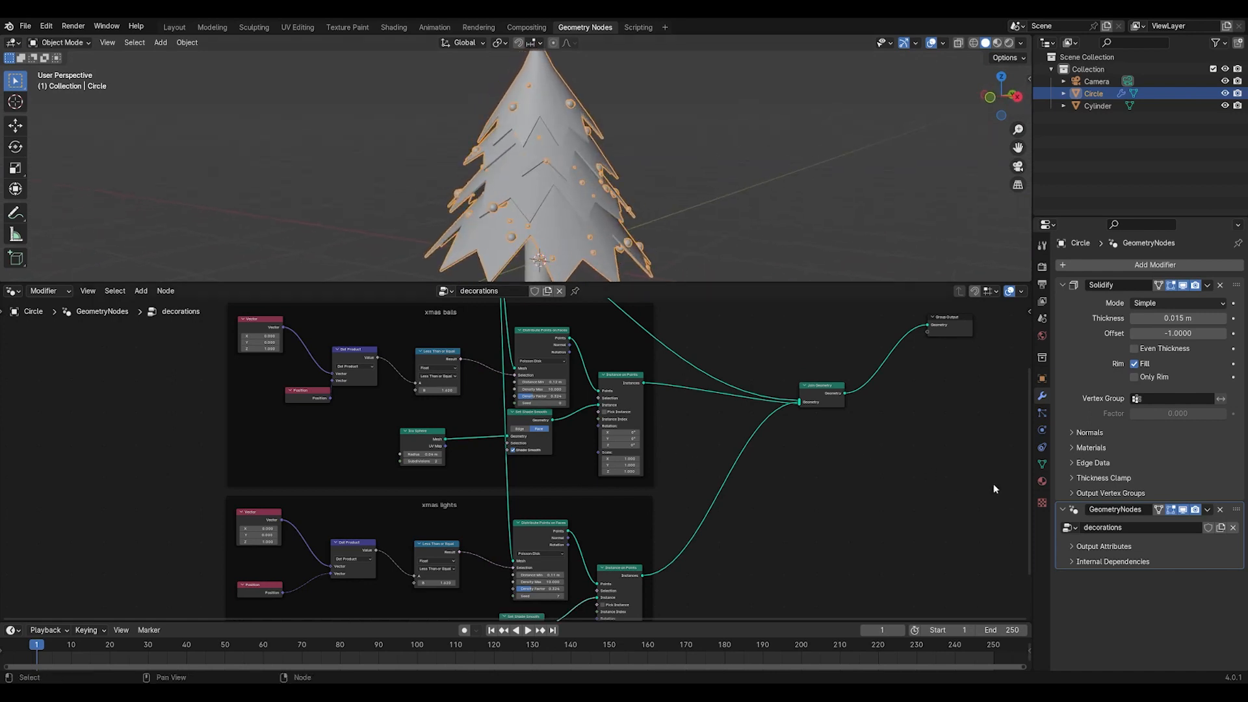
# Give the foliage object's first material slot a material named "xmas balls"
pyautogui.click(1042, 481)
pyautogui.click(1164, 317)
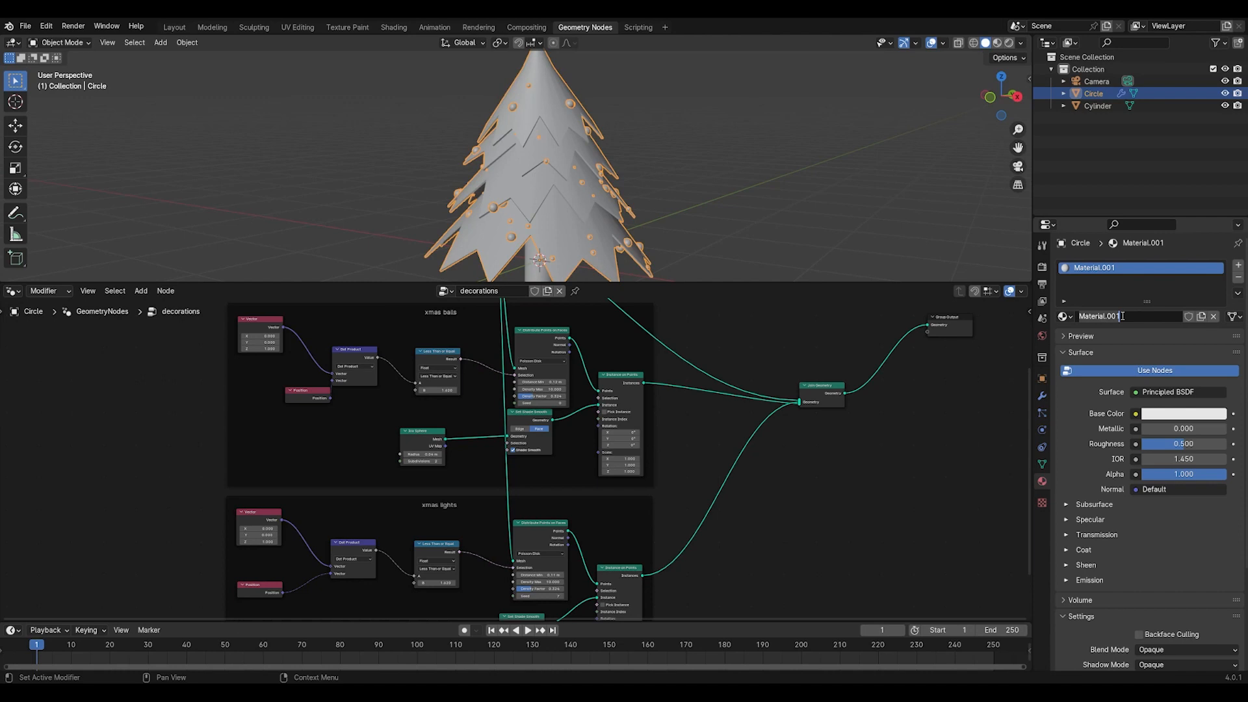
pyautogui.write('xmas balls')
pyautogui.press('Return')
# Add a second material slot to the foliage with a new material named "xmas lights"
pyautogui.click(1233, 265)
pyautogui.click(1109, 339)
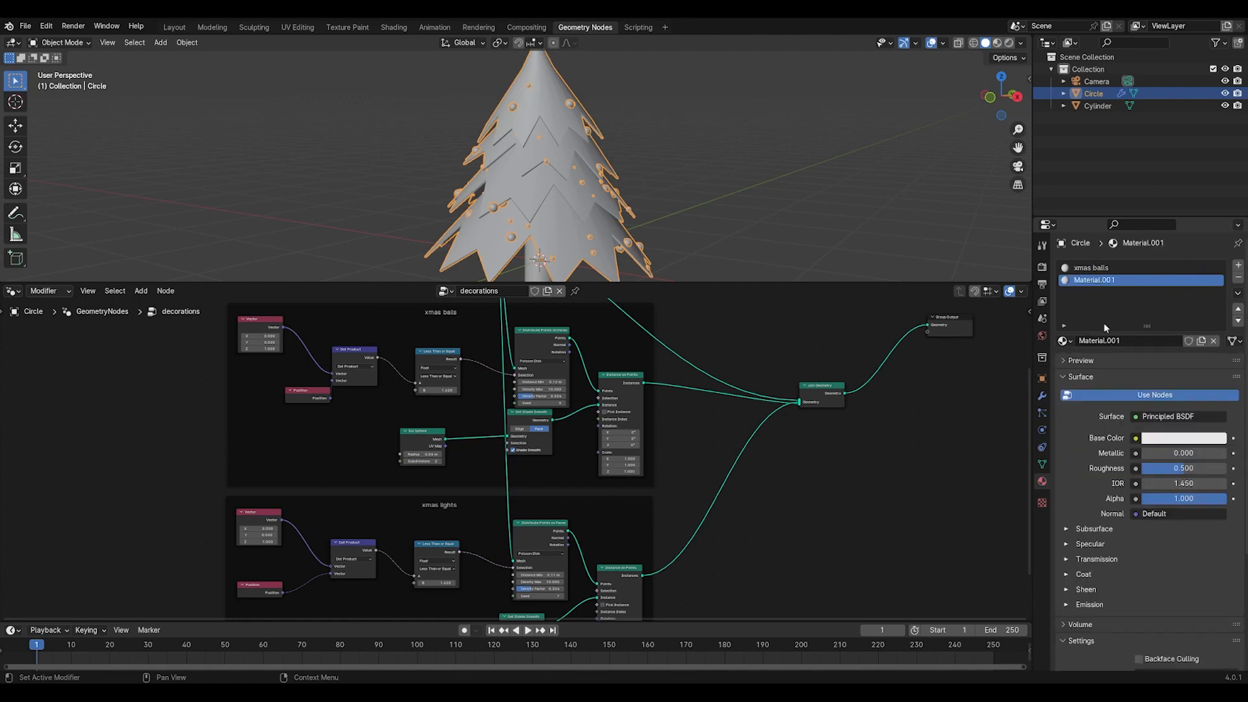
pyautogui.doubleClick(1108, 340)
pyautogui.write('xmas lights')
pyautogui.press('Return')
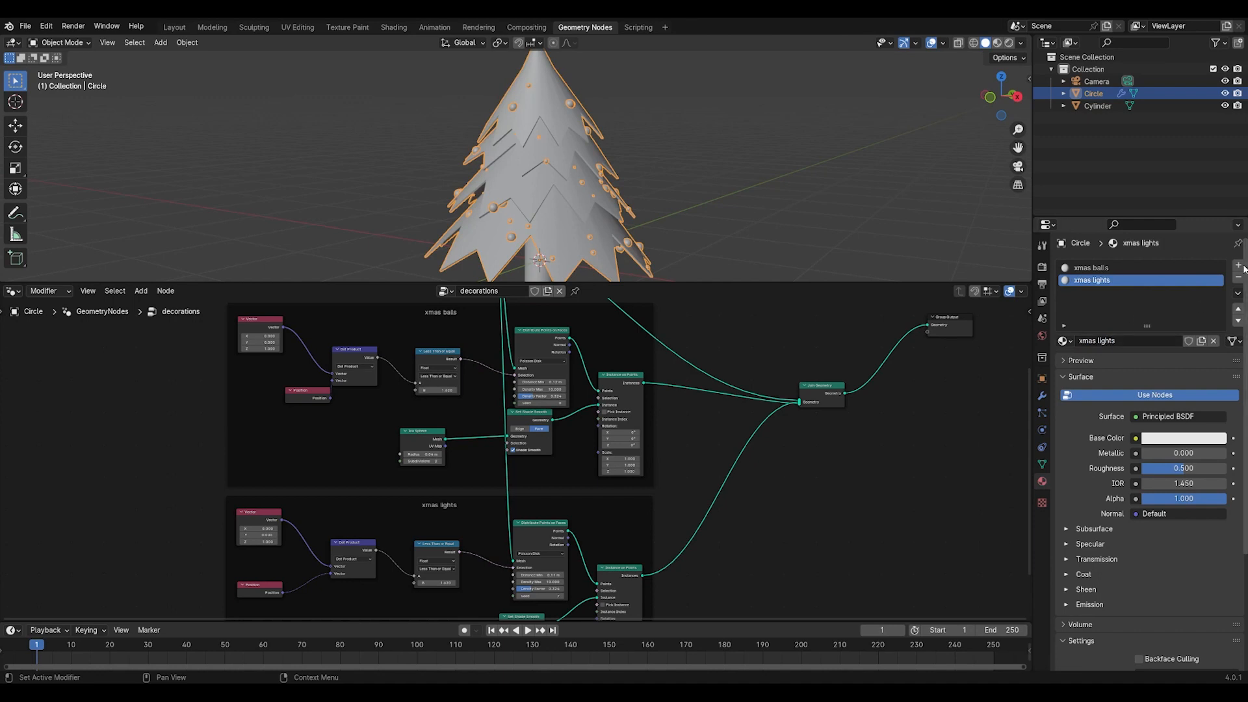
# Add a third material slot to the foliage with a new material named "tree"
pyautogui.click(1239, 265)
pyautogui.click(1113, 341)
pyautogui.doubleClick(1114, 340)
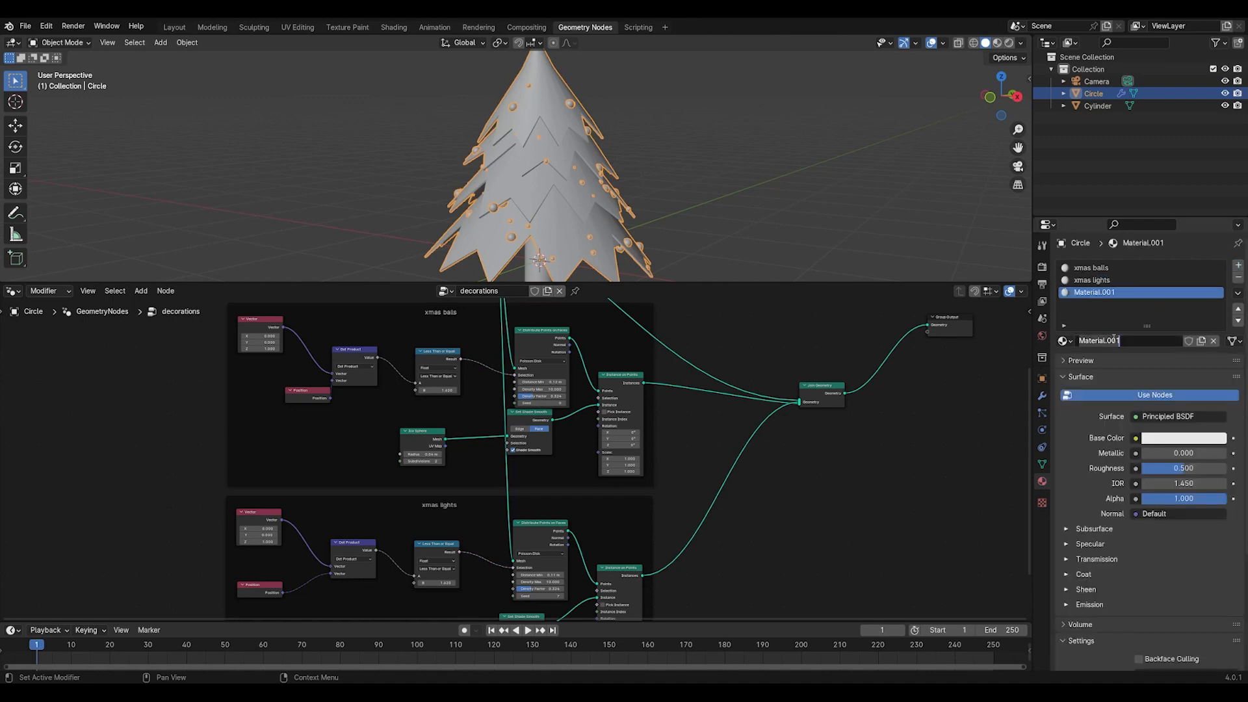
pyautogui.write('tree')
pyautogui.press('Return')
# Insert a Set Material node between the xmas balls Instance on Points node and Join Geometry
pyautogui.scroll(-3, 903, 455)
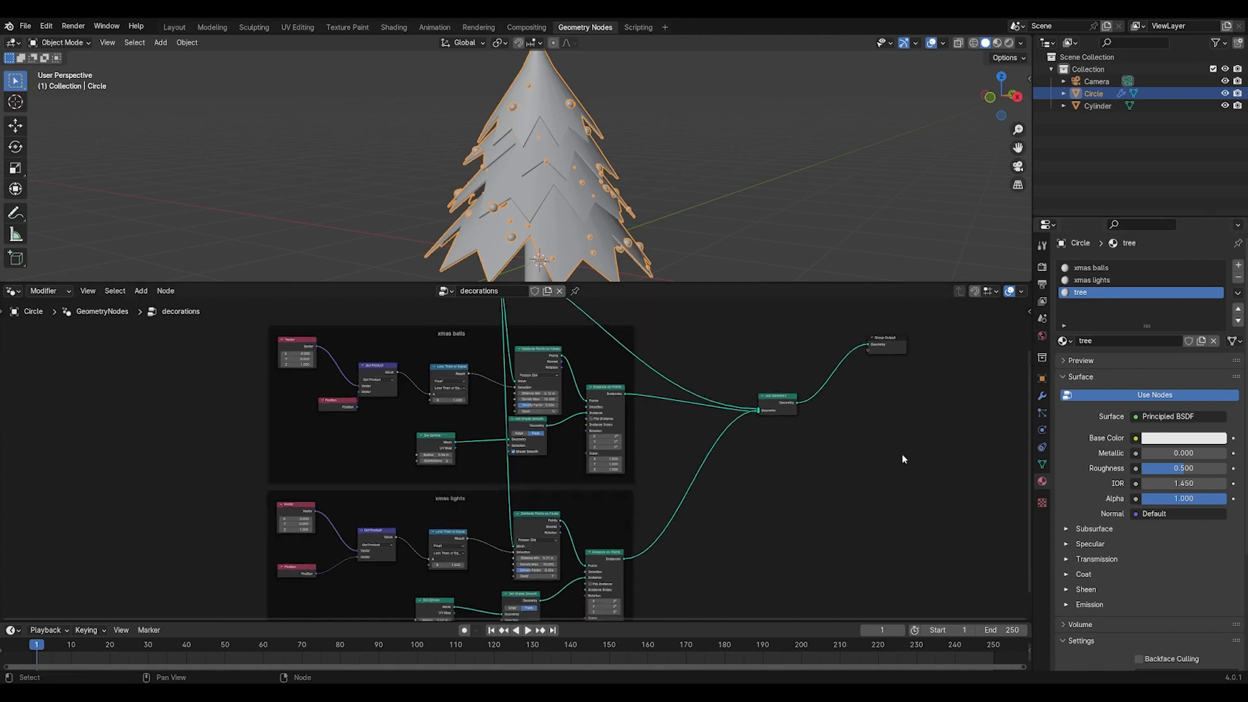
pyautogui.moveTo(738, 486); pyautogui.dragTo(715, 421, button='middle')
pyautogui.scroll(1, 699, 427)
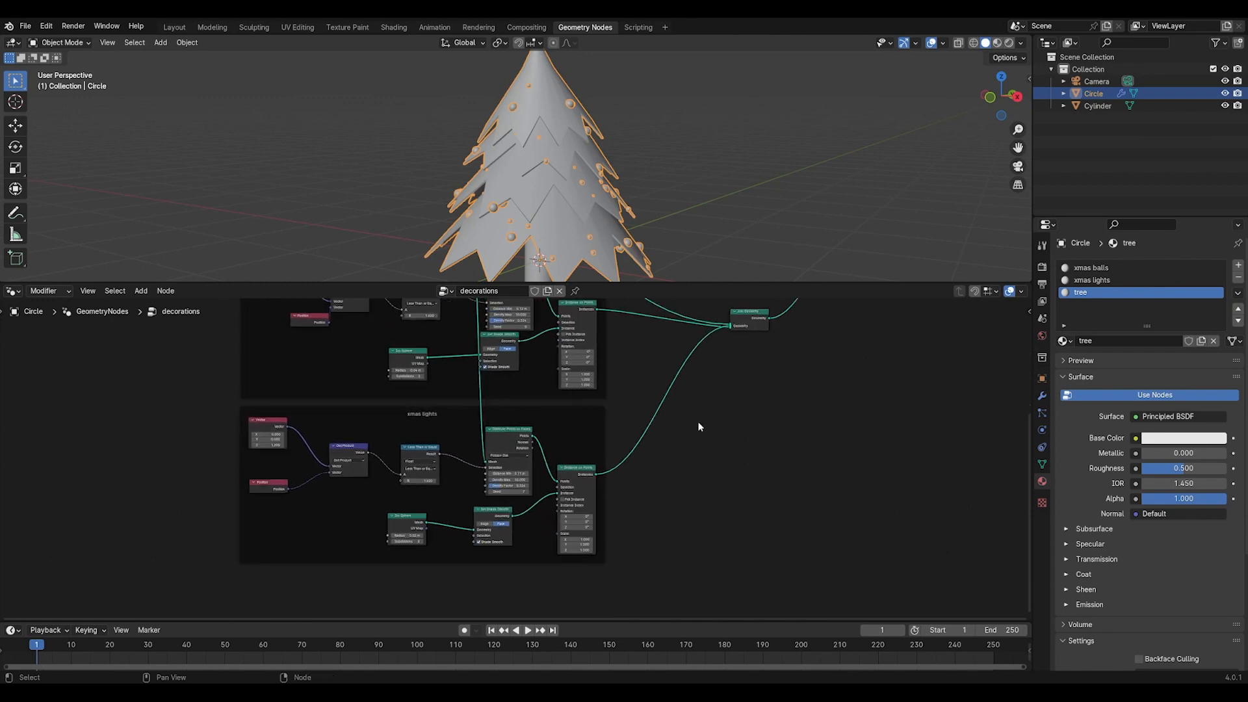
pyautogui.moveTo(624, 284); pyautogui.dragTo(624, 315)
pyautogui.scroll(-2, 585, 383)
pyautogui.moveTo(584, 383); pyautogui.dragTo(603, 437, button='middle')
pyautogui.hotkey('shift', 'a')
pyautogui.write('set')
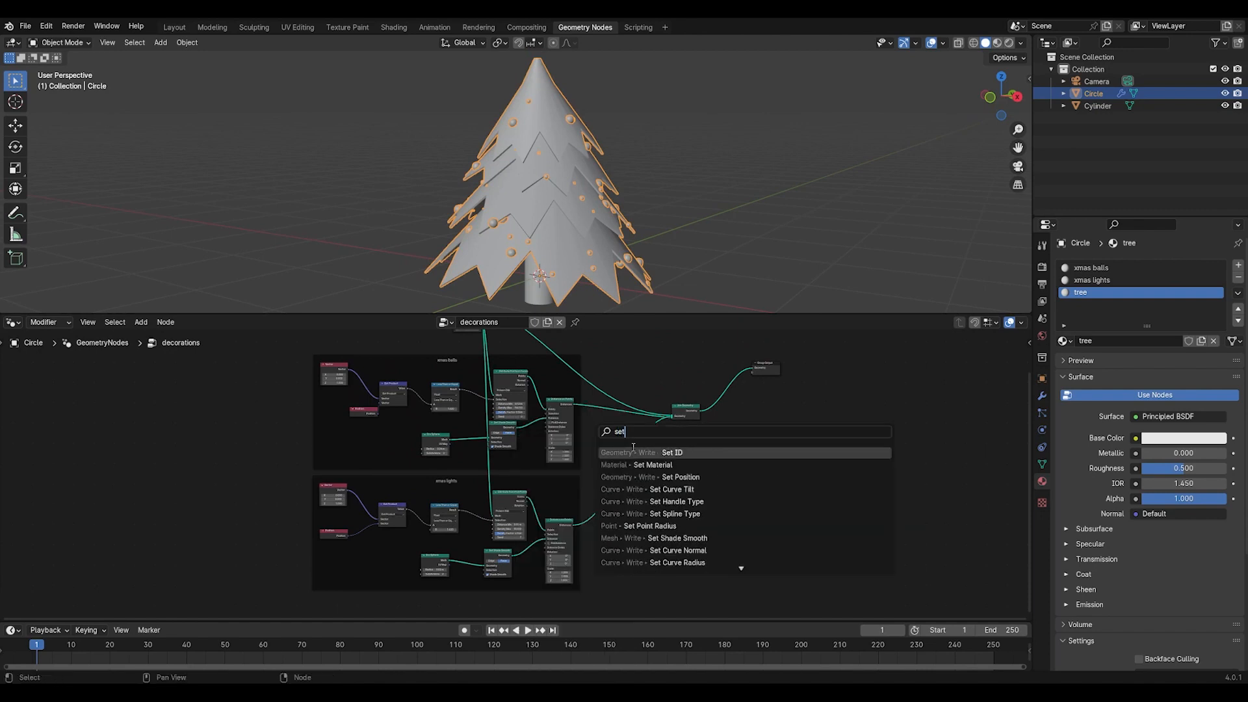
pyautogui.click(629, 465)
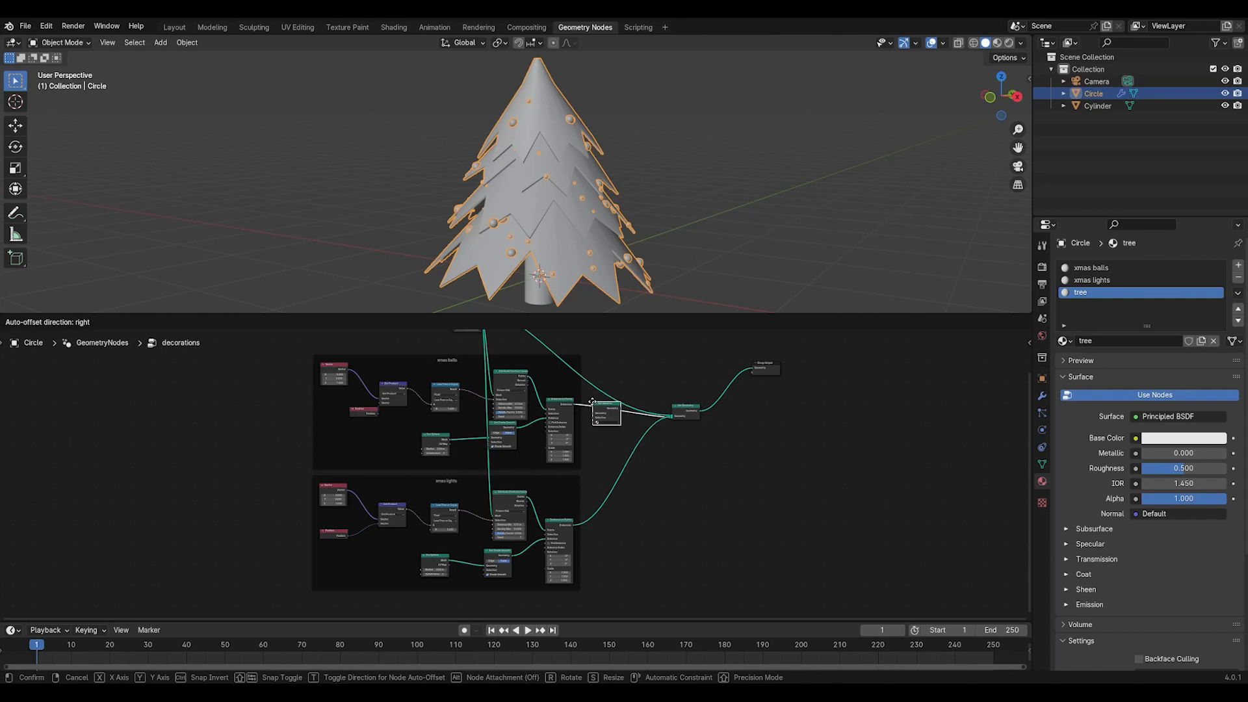
pyautogui.click(593, 403)
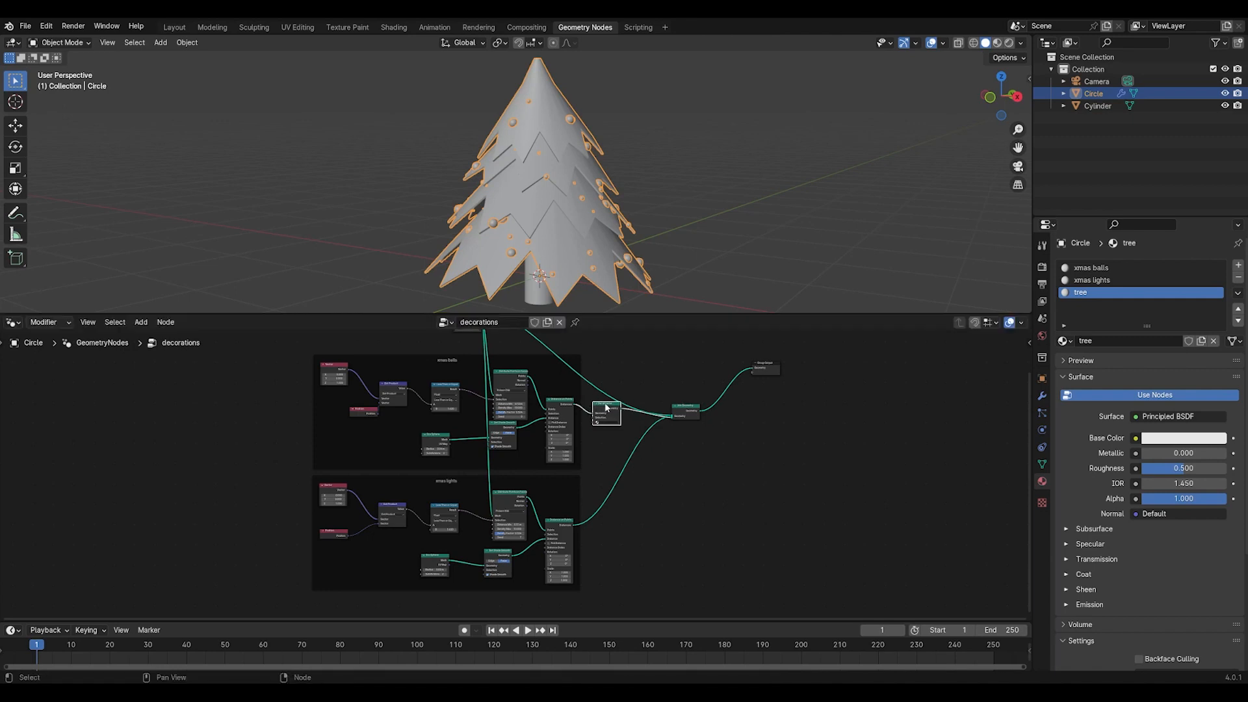
# Lower the Set Material node slightly and insert a duplicate between the xmas lights Instance on Points and Join Geometry
pyautogui.moveTo(606, 408); pyautogui.dragTo(603, 426)
pyautogui.hotkey('shift', 'd')
pyautogui.click(608, 498)
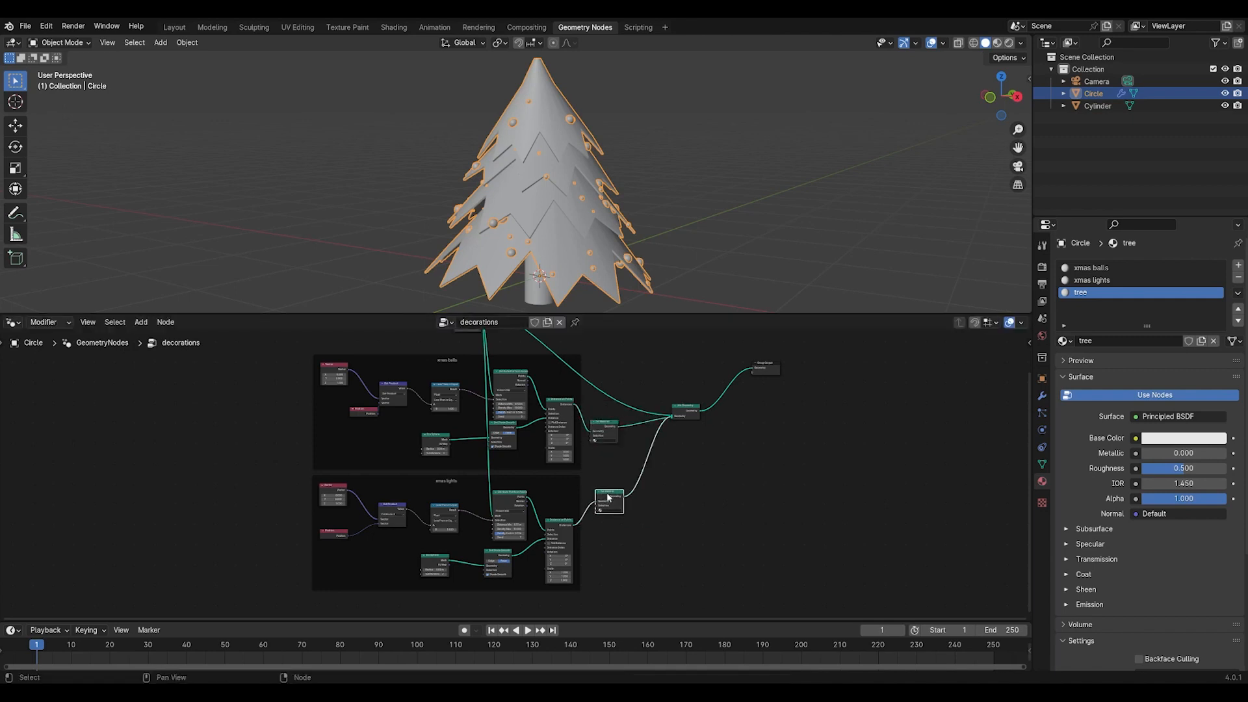
# Insert a Realize Instances node before the xmas balls Set Material node, moving both Set Material nodes aside to make room
pyautogui.scroll(3, 609, 465)
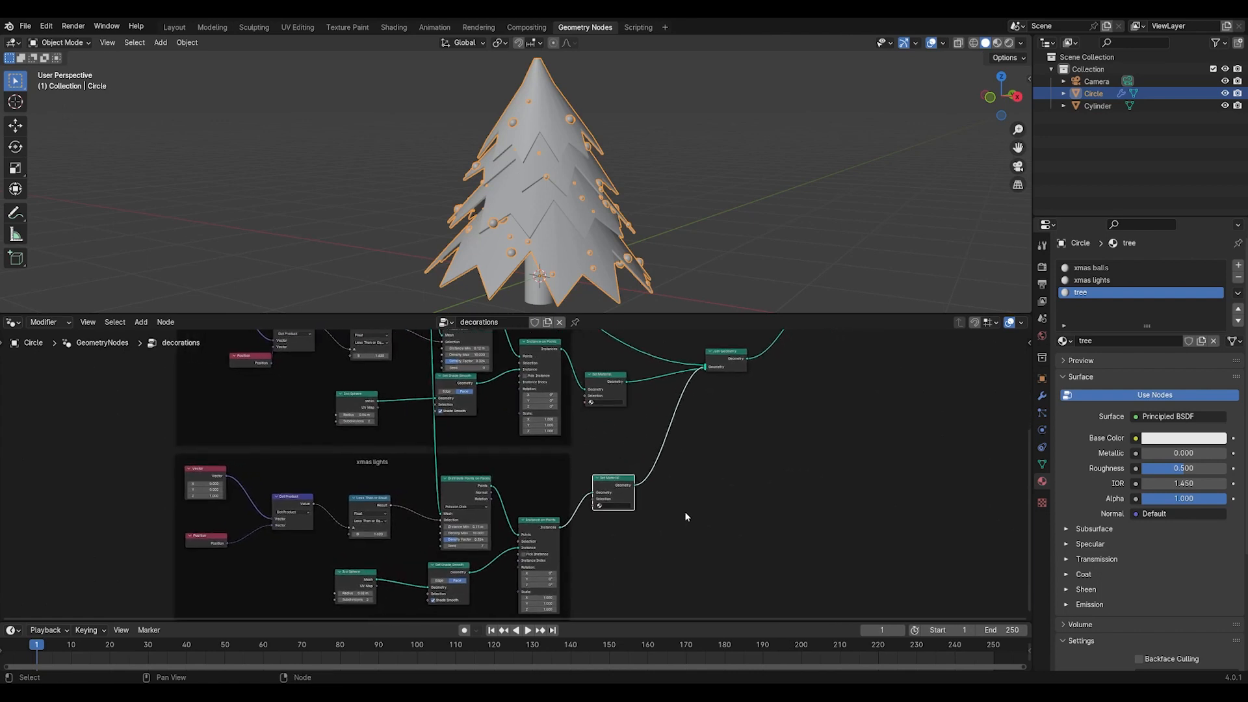
pyautogui.moveTo(604, 383); pyautogui.dragTo(631, 387)
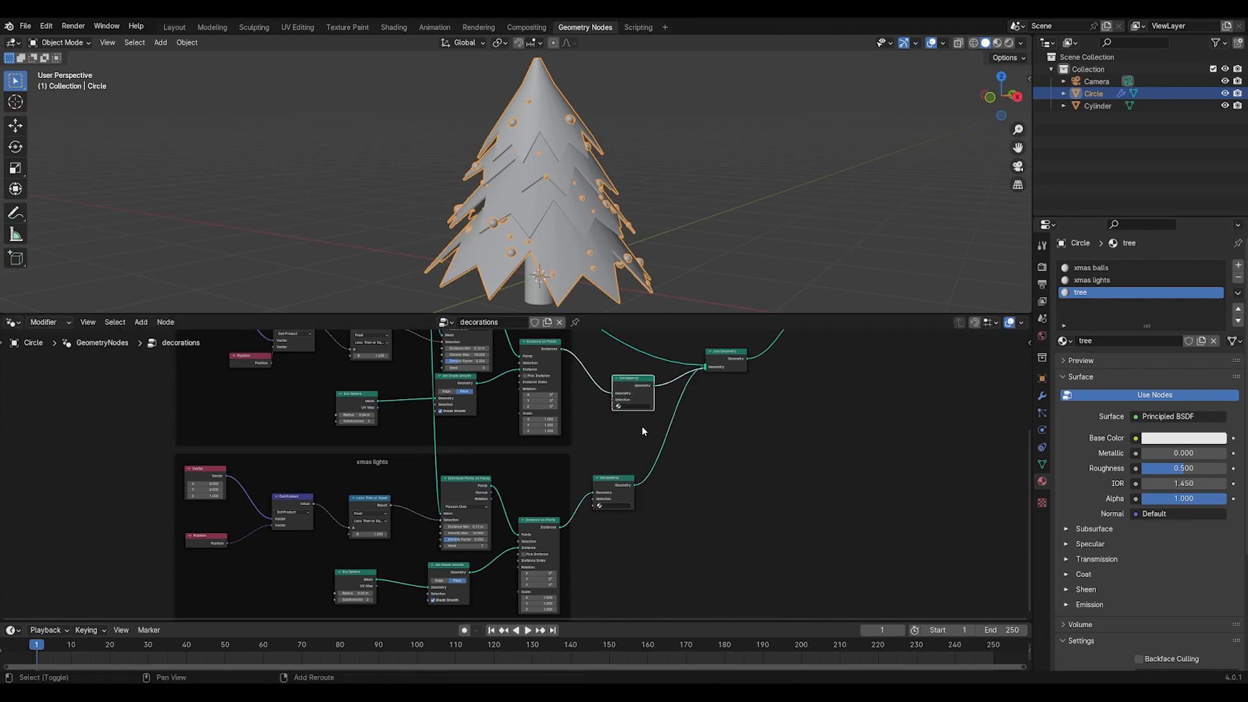
pyautogui.hotkey('shift', 'a')
pyautogui.write('realize')
pyautogui.press('Return')
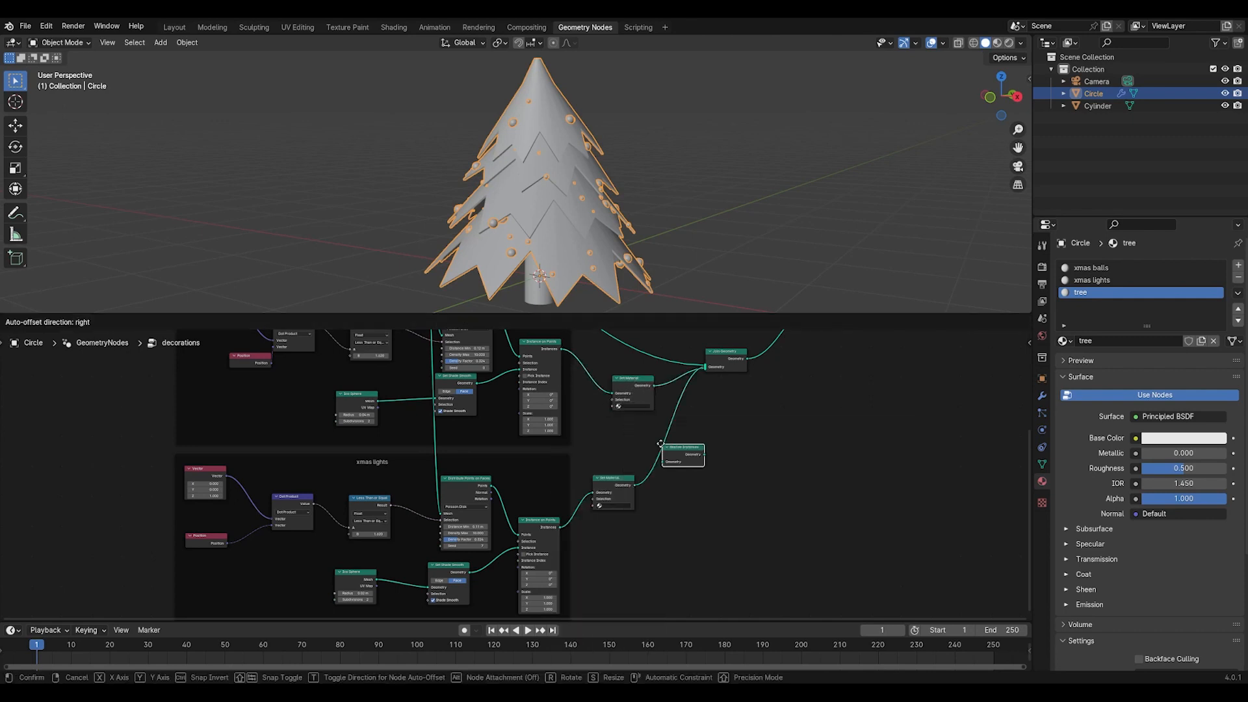
pyautogui.click(583, 377)
pyautogui.moveTo(611, 384); pyautogui.dragTo(622, 386)
pyautogui.moveTo(665, 382); pyautogui.dragTo(666, 379)
pyautogui.moveTo(622, 486); pyautogui.dragTo(696, 560)
pyautogui.moveTo(676, 377); pyautogui.dragTo(697, 390)
pyautogui.moveTo(618, 383)
pyautogui.mouseDown()
pyautogui.moveTo(650, 397)
pyautogui.moveTo(638, 396)
pyautogui.mouseUp()
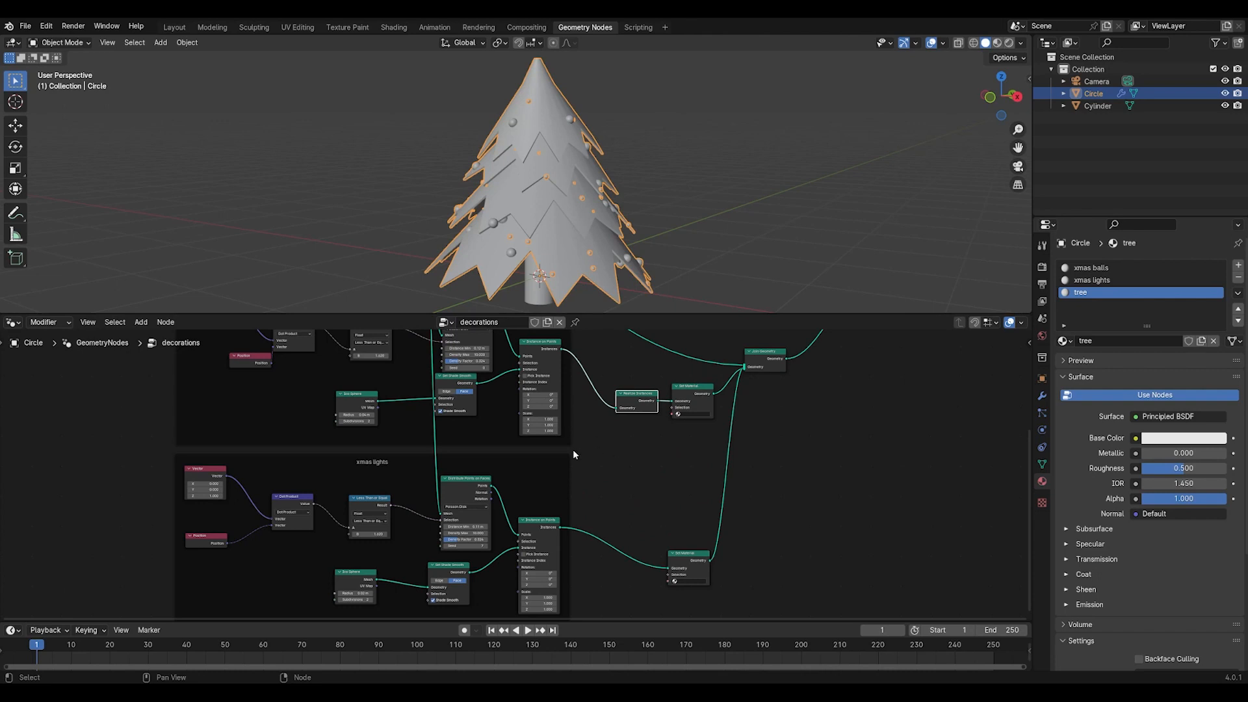
# Insert a Store Named Attribute node between the xmas balls Instance on Points and Realize Instances nodes
pyautogui.scroll(-1, 572, 450)
pyautogui.hotkey('shift', 'a')
pyautogui.click(567, 431)
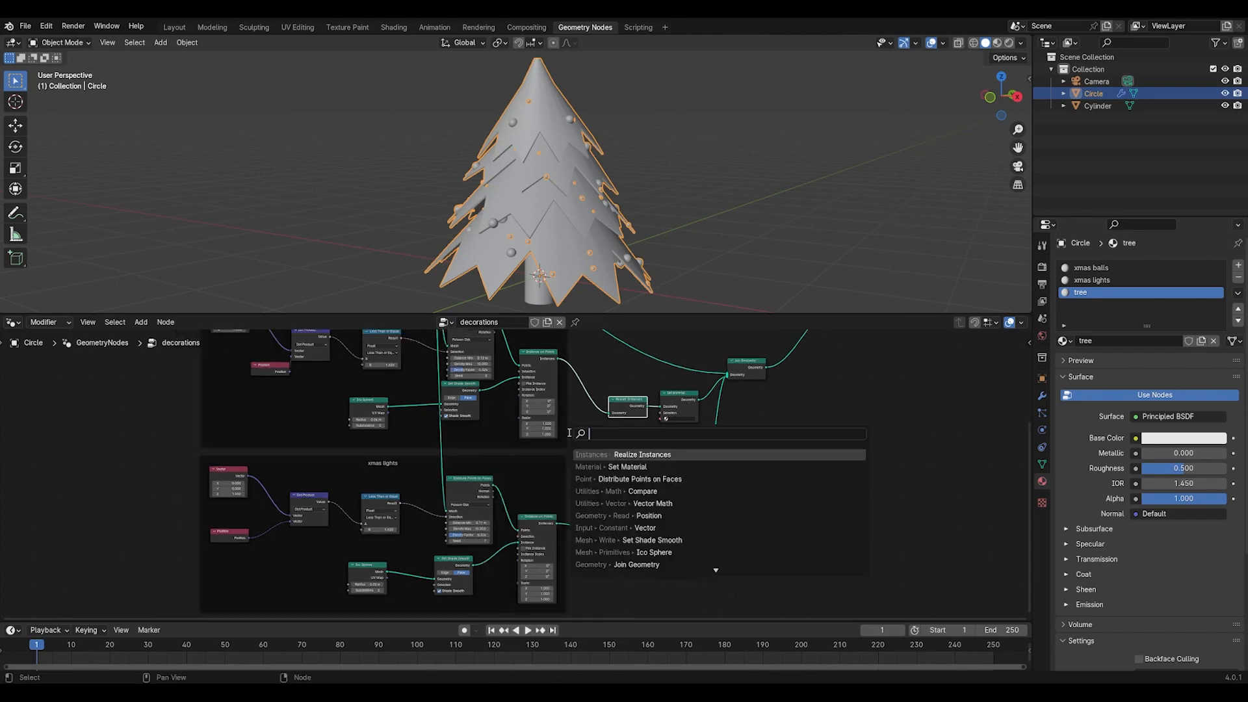
pyautogui.write('store')
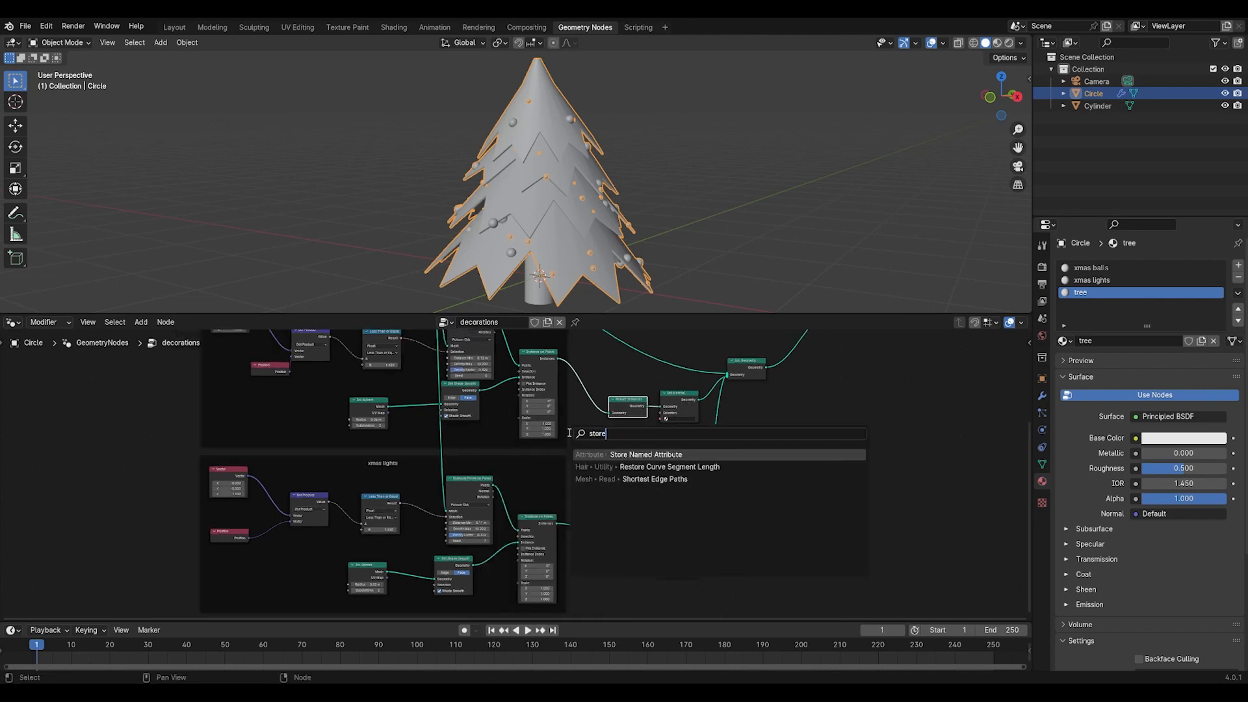
pyautogui.click(589, 453)
pyautogui.click(589, 424)
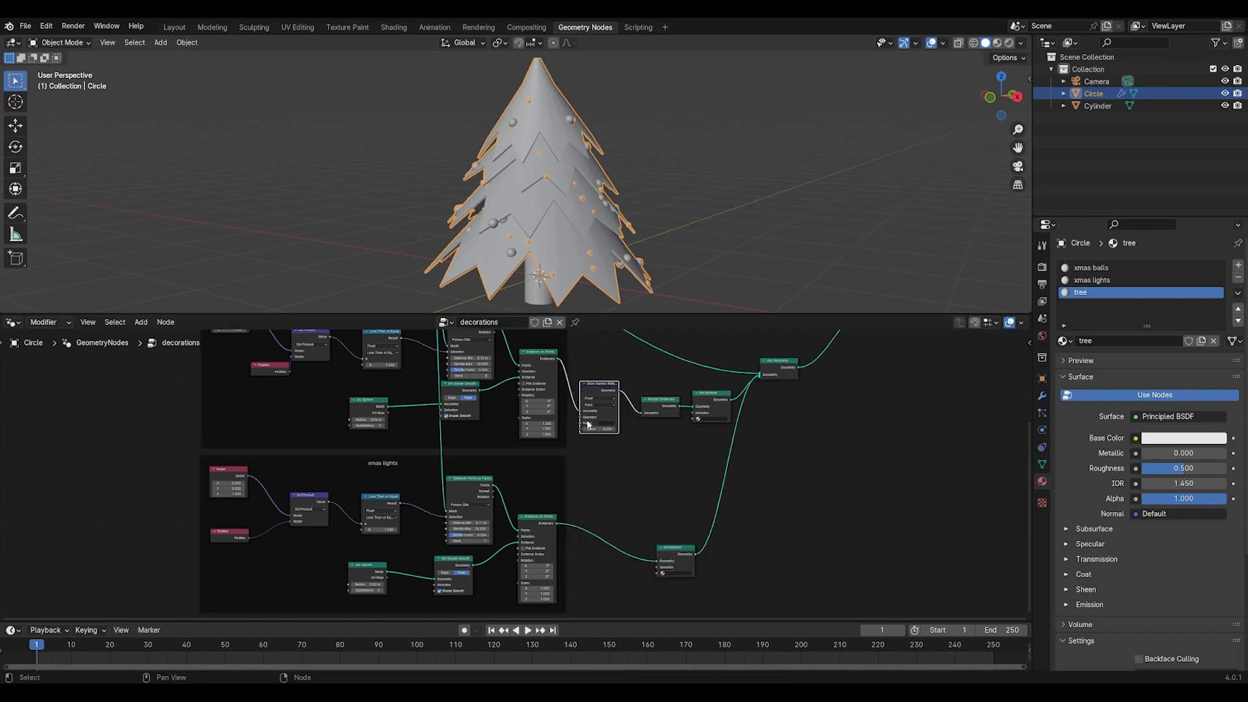
pyautogui.click(543, 369)
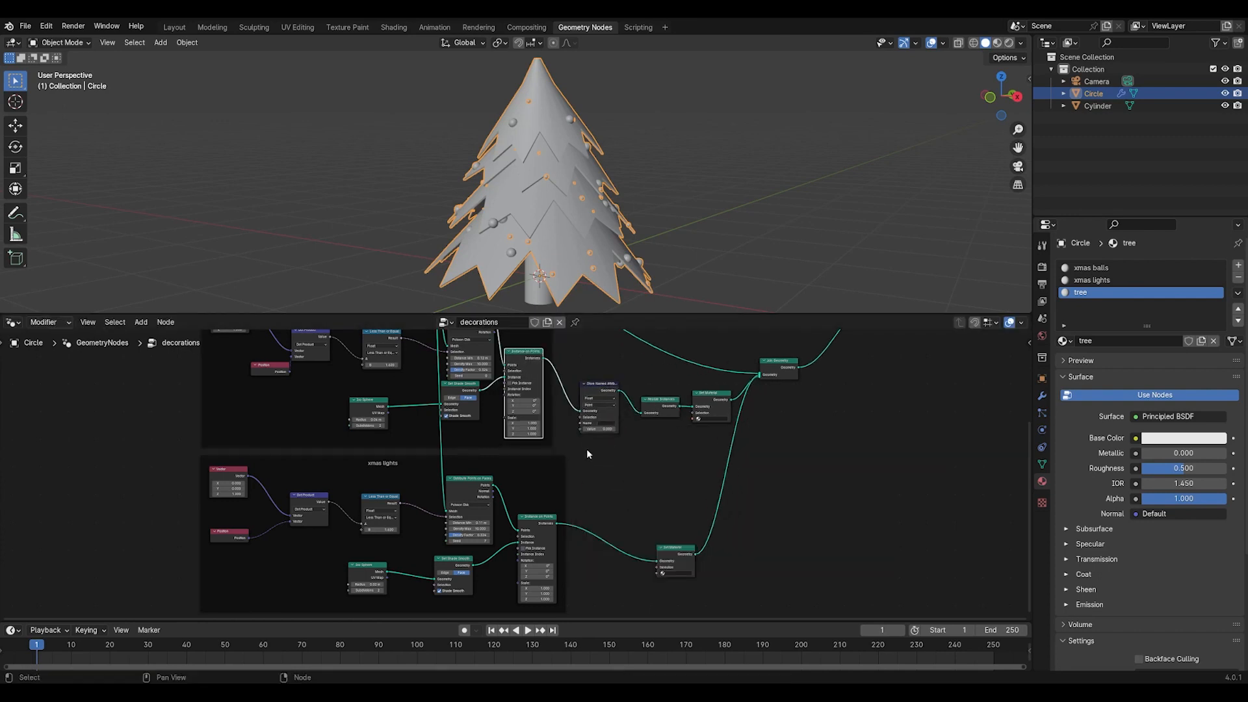
# Add a Position node and place it beside the lower part of the Store Named Attribute node
pyautogui.scroll(2, 587, 449)
pyautogui.hotkey('shift', 'a')
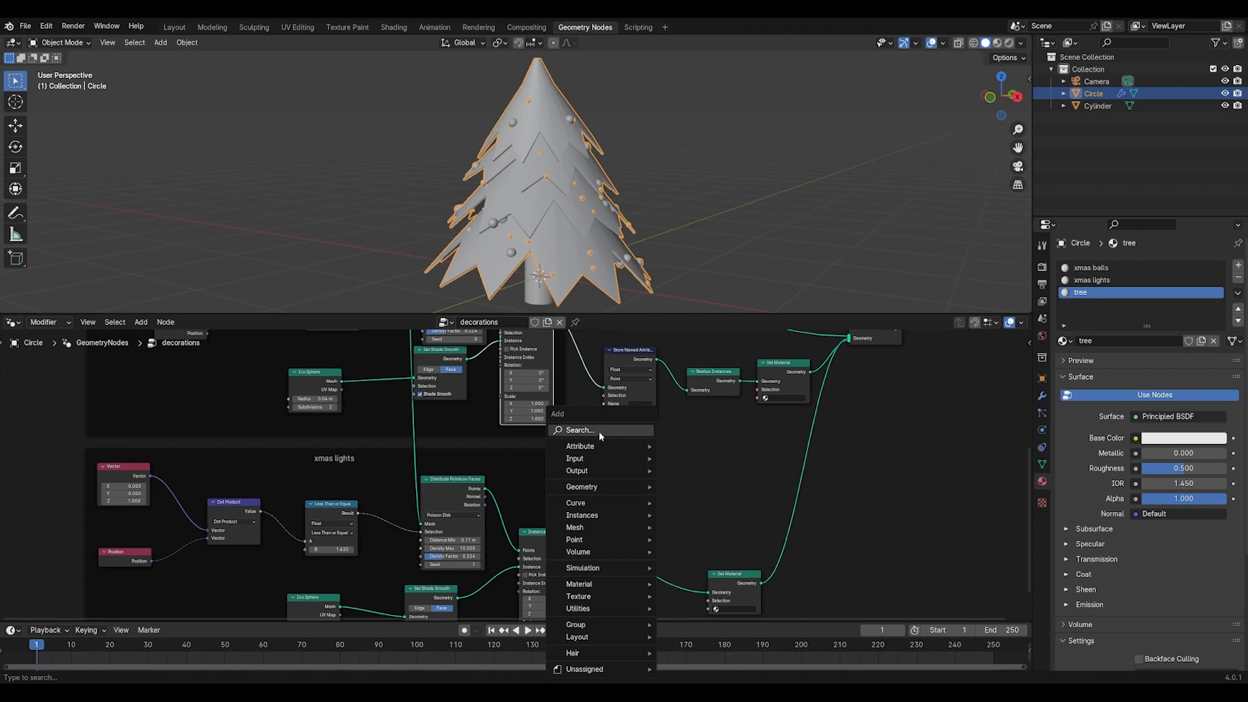
pyautogui.click(598, 431)
pyautogui.write('position')
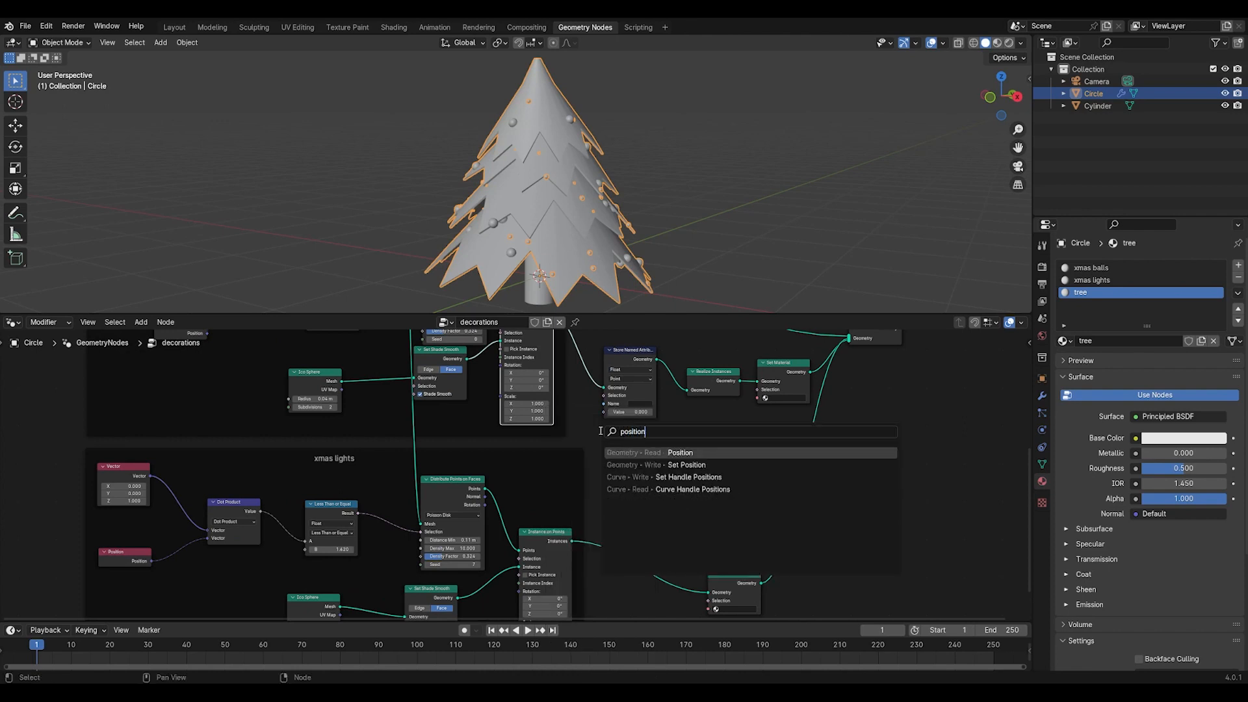
pyautogui.press('Return')
pyautogui.click(569, 363)
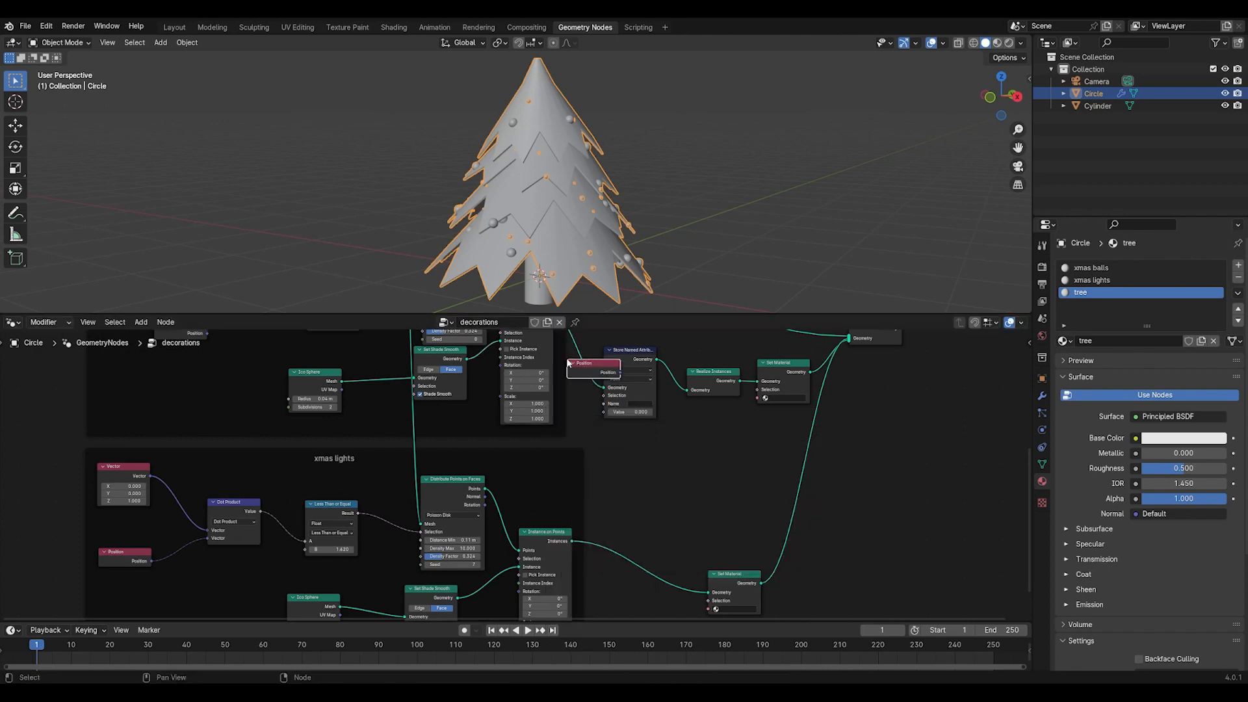
pyautogui.moveTo(593, 366); pyautogui.dragTo(568, 407)
# Shift the Store Named Attribute, Realize Instances and Set Material nodes together, and move Join Geometry farther right to free space
pyautogui.click(626, 356)
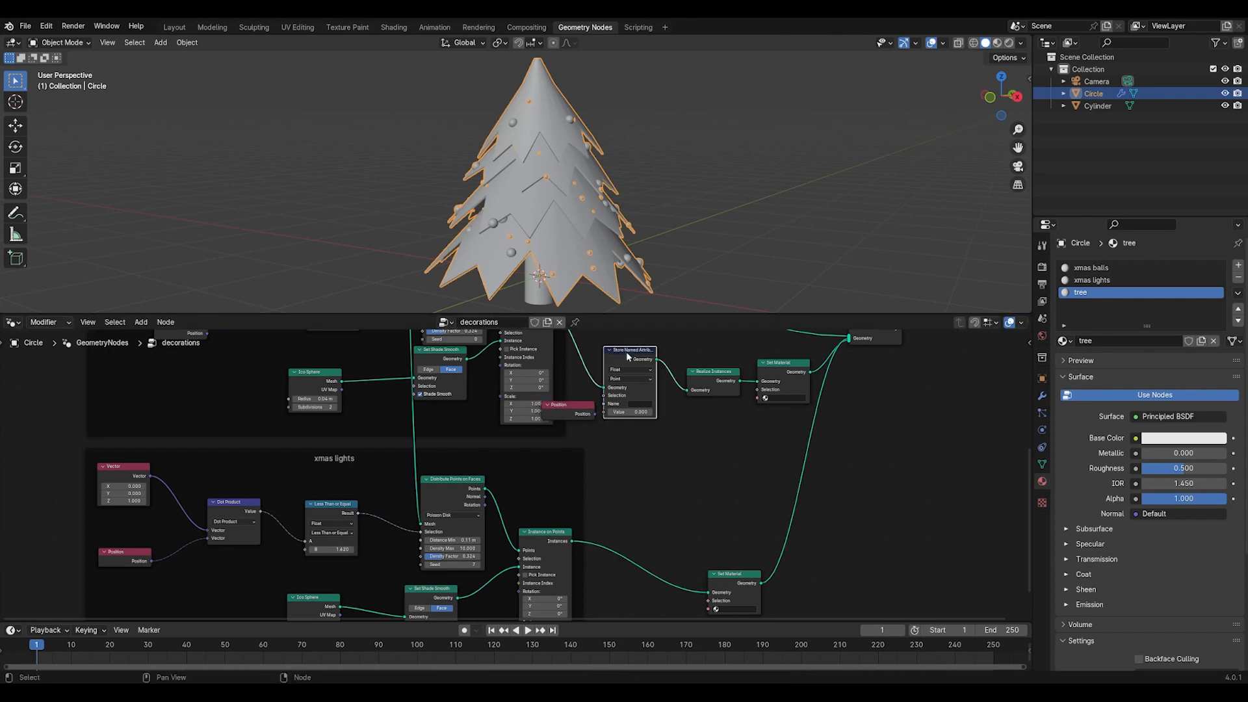
pyautogui.keyDown('shift'); pyautogui.click(726, 380); pyautogui.keyUp('shift')
pyautogui.keyDown('shift'); pyautogui.click(778, 372); pyautogui.keyUp('shift')
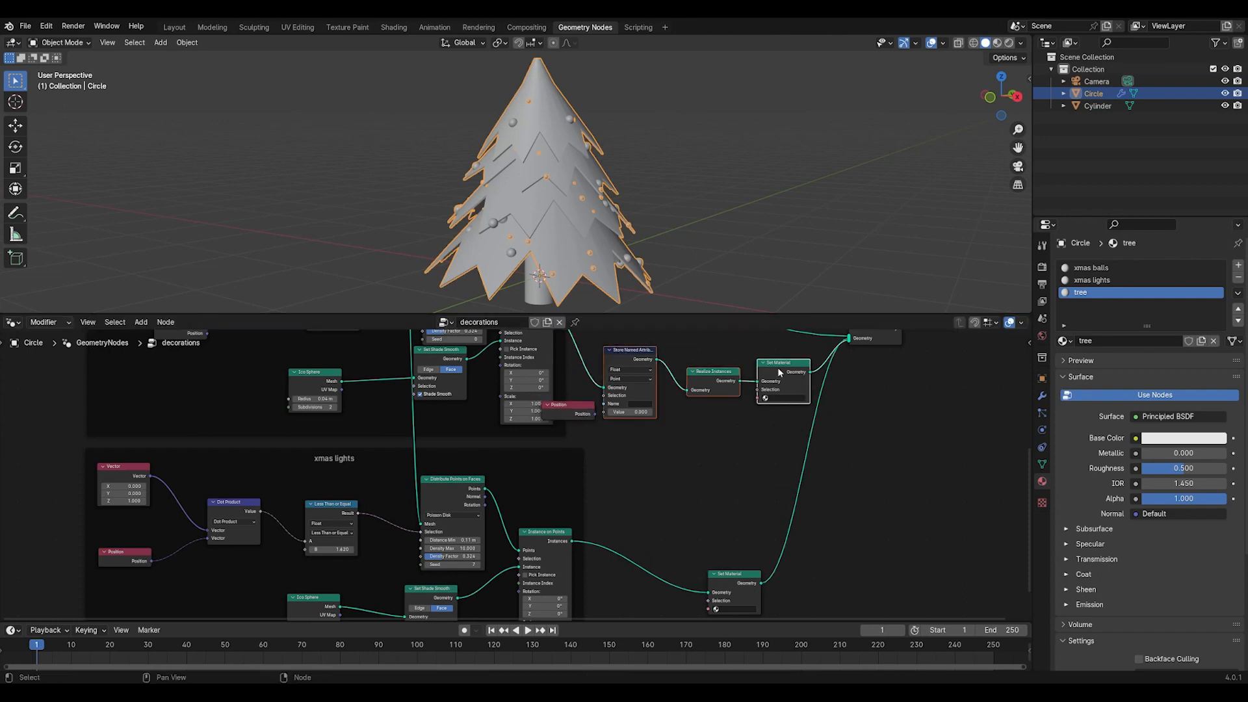
pyautogui.moveTo(777, 368); pyautogui.dragTo(801, 356)
pyautogui.scroll(-3, 808, 373)
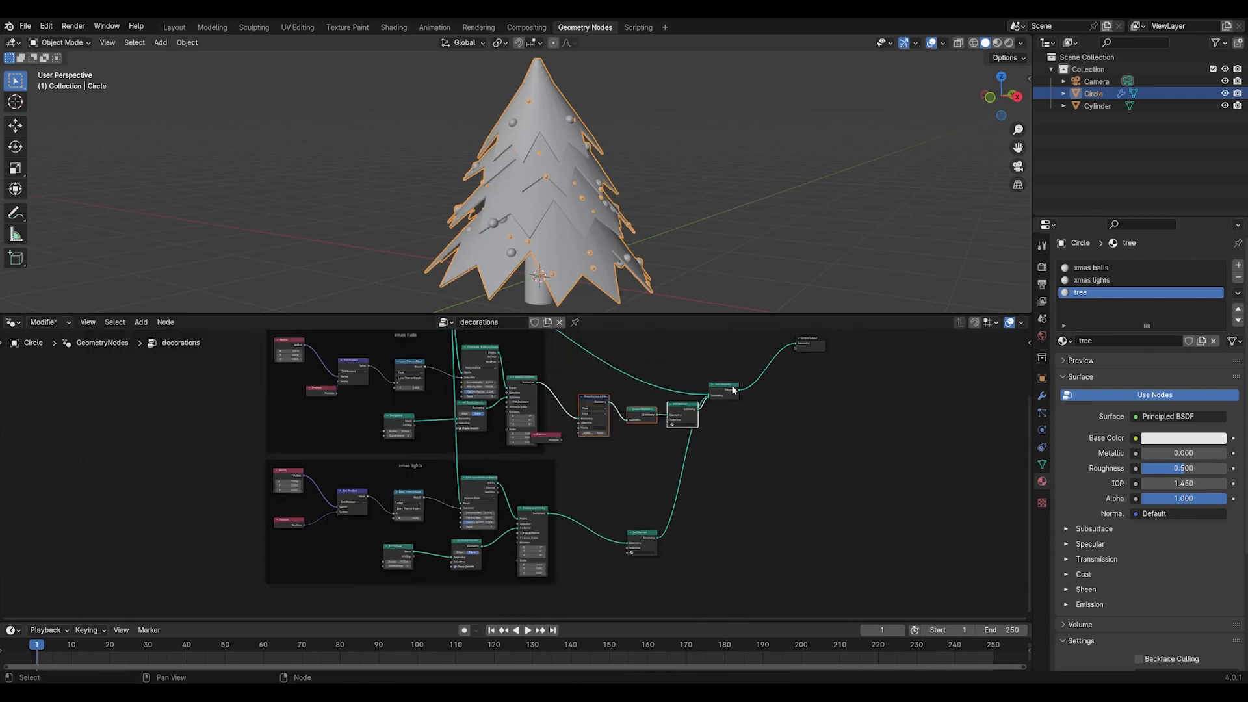
pyautogui.moveTo(733, 390); pyautogui.dragTo(801, 396)
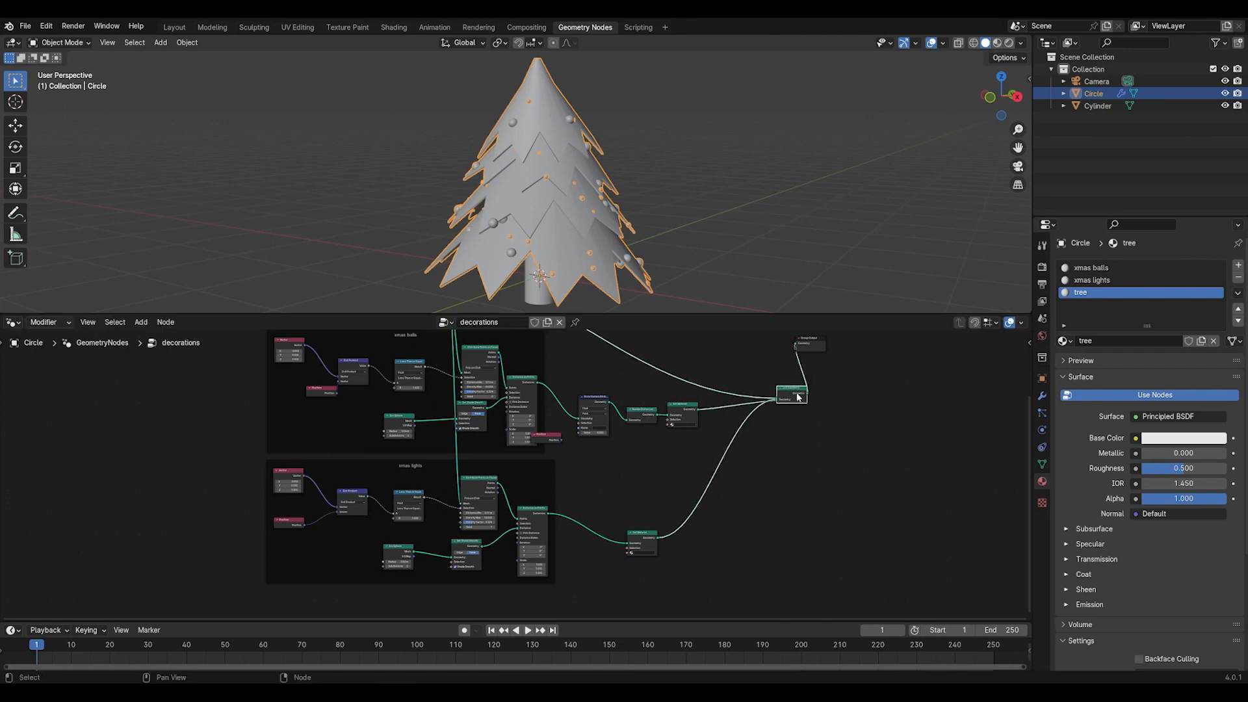
# Undo a trial framing of the Position, Store Named Attribute, Realize Instances and Set Material nodes, and shift them clear of the xmas balls frame
pyautogui.click(553, 441)
pyautogui.keyDown('shift'); pyautogui.click(594, 416); pyautogui.keyUp('shift')
pyautogui.keyDown('shift'); pyautogui.click(641, 415); pyautogui.keyUp('shift')
pyautogui.keyDown('shift'); pyautogui.click(682, 416); pyautogui.keyUp('shift')
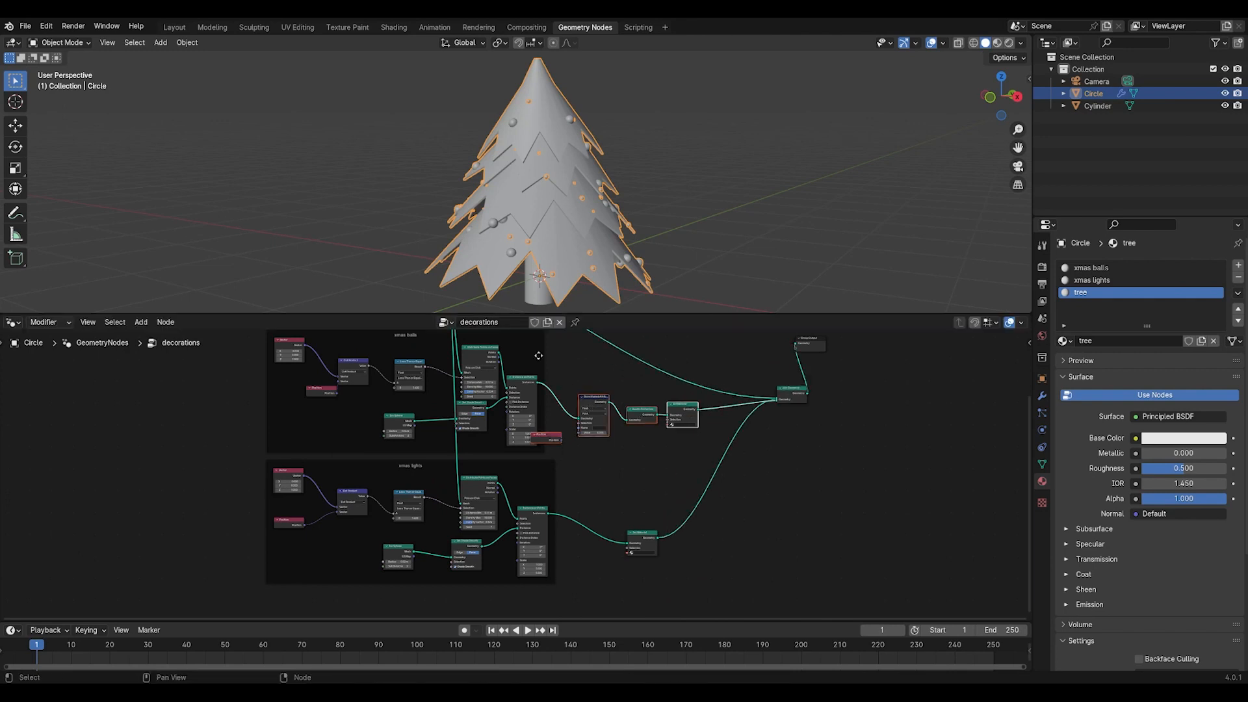
pyautogui.rightClick(529, 353)
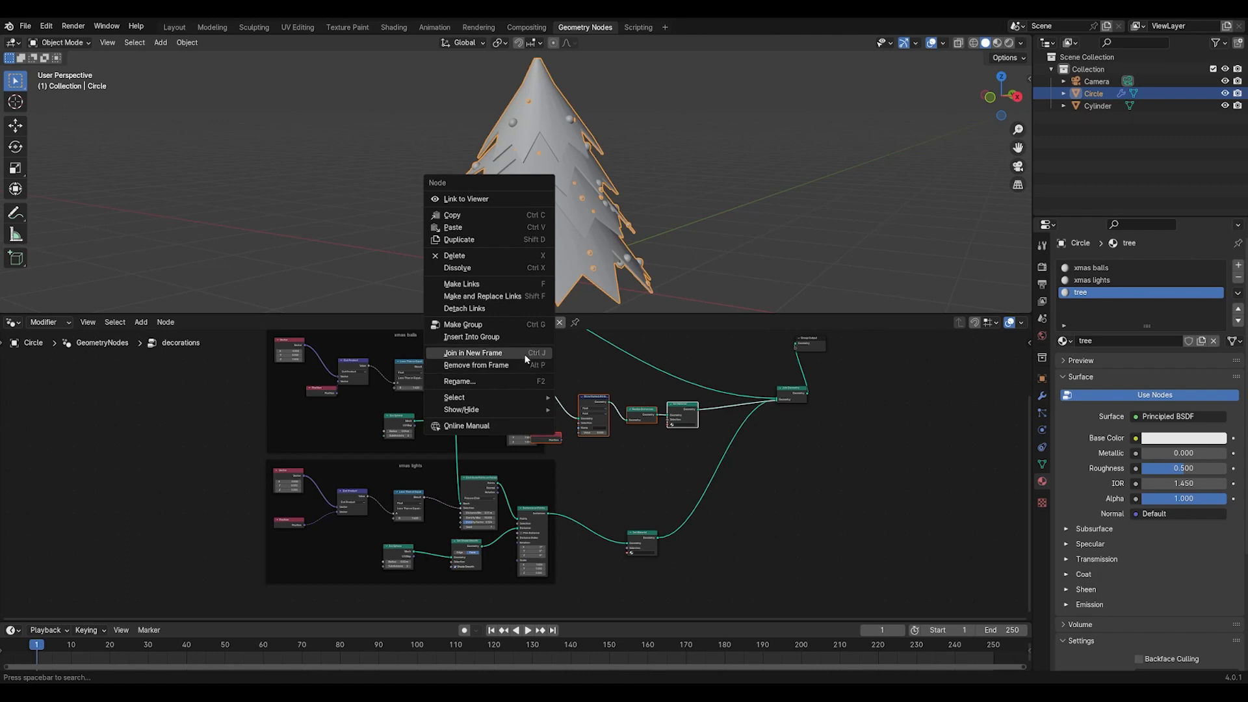
pyautogui.click(527, 354)
pyautogui.hotkey('ctrl', 'z')
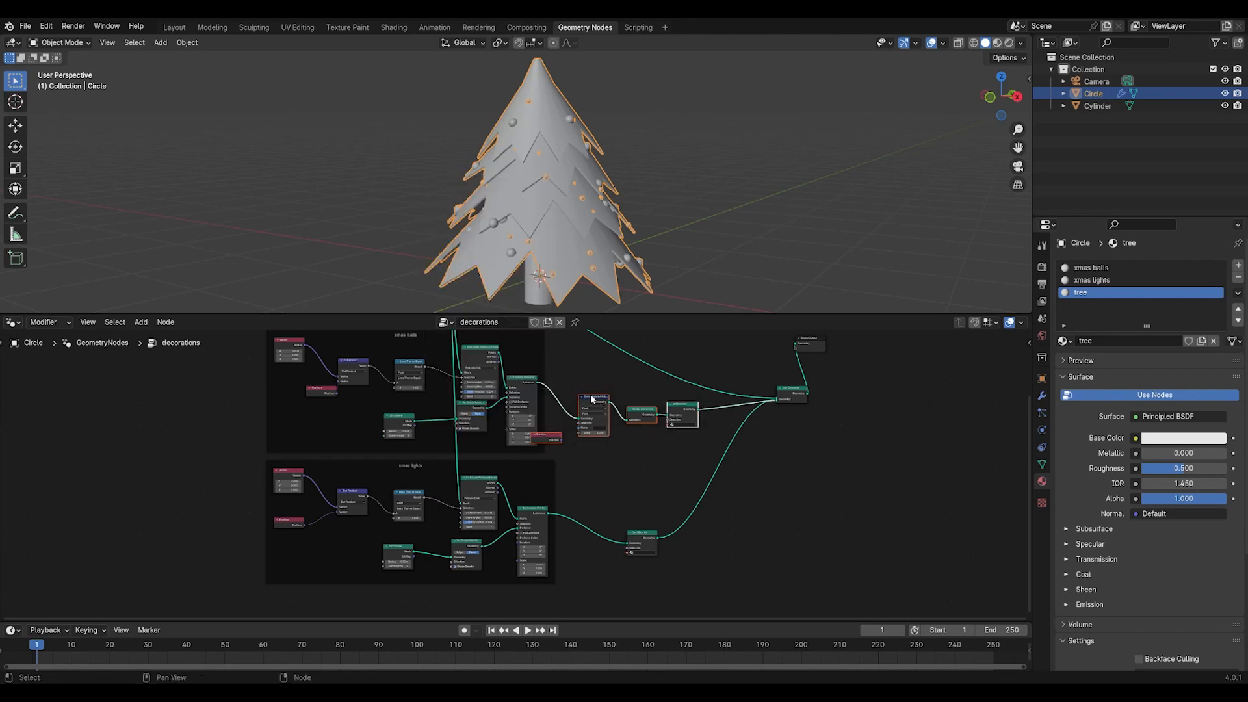
pyautogui.moveTo(593, 400)
pyautogui.mouseDown()
pyautogui.moveTo(514, 390)
pyautogui.moveTo(616, 398)
pyautogui.mouseUp()
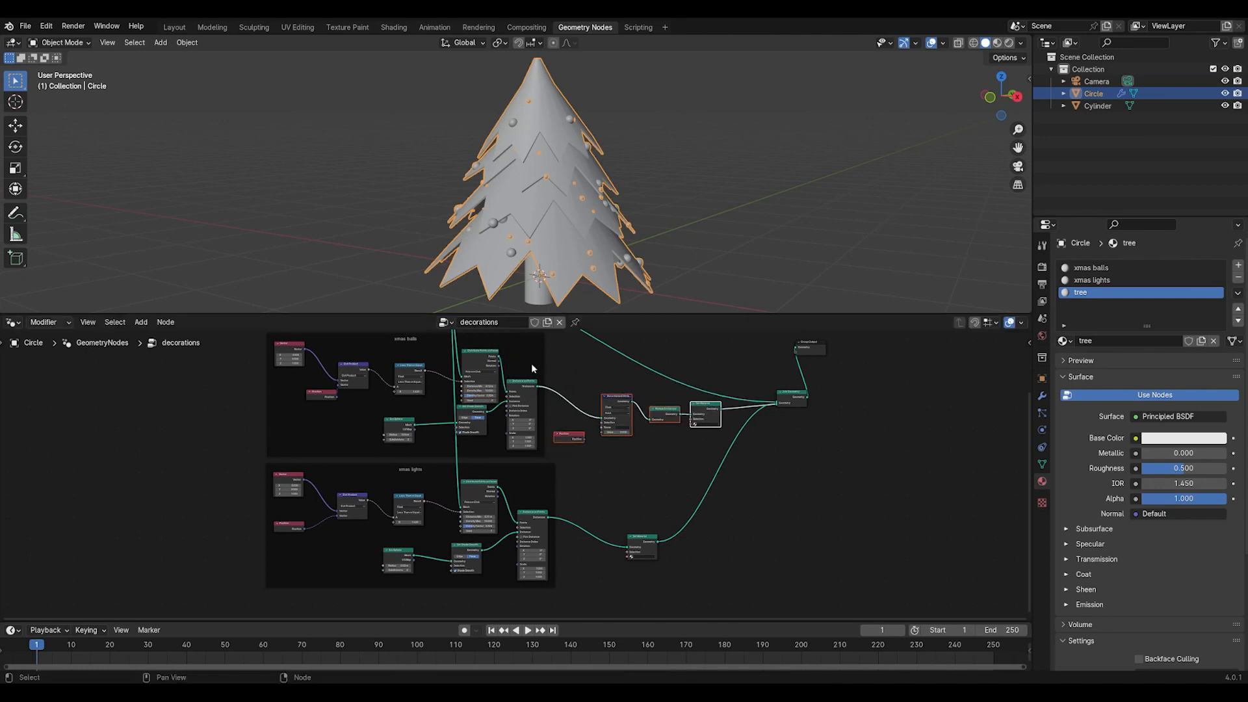
pyautogui.scroll(3, 607, 428)
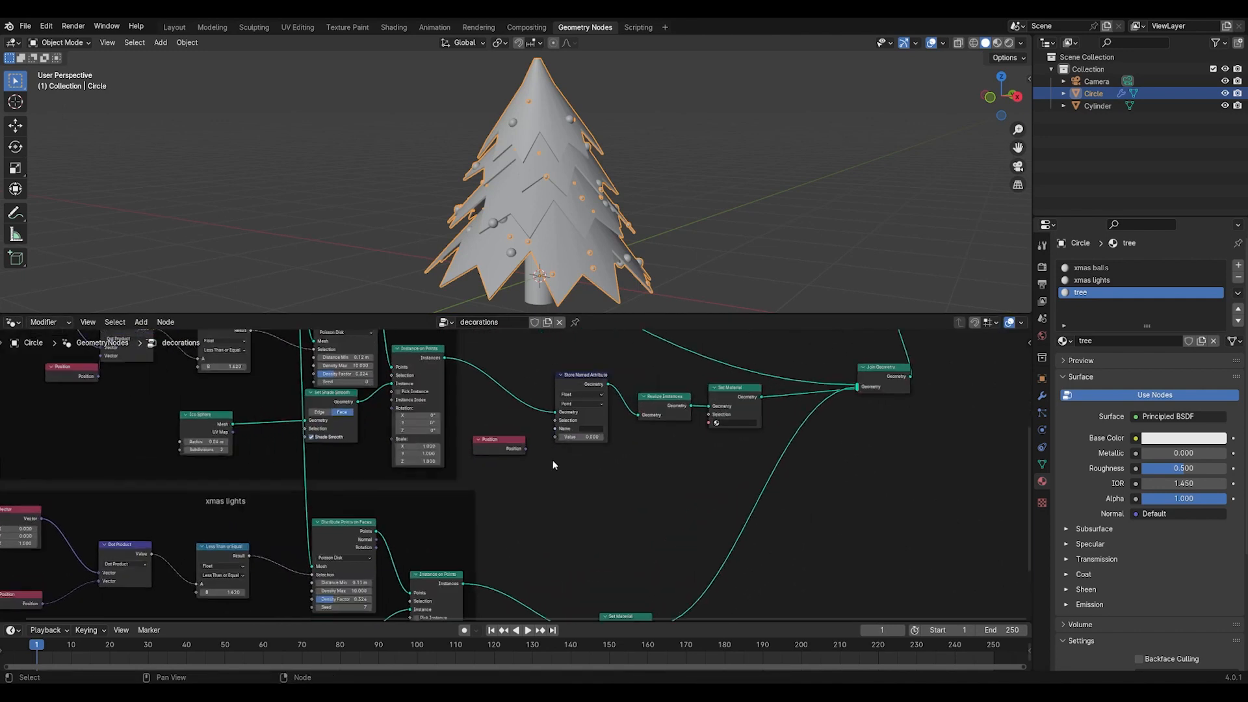
pyautogui.moveTo(525, 448); pyautogui.dragTo(543, 432)
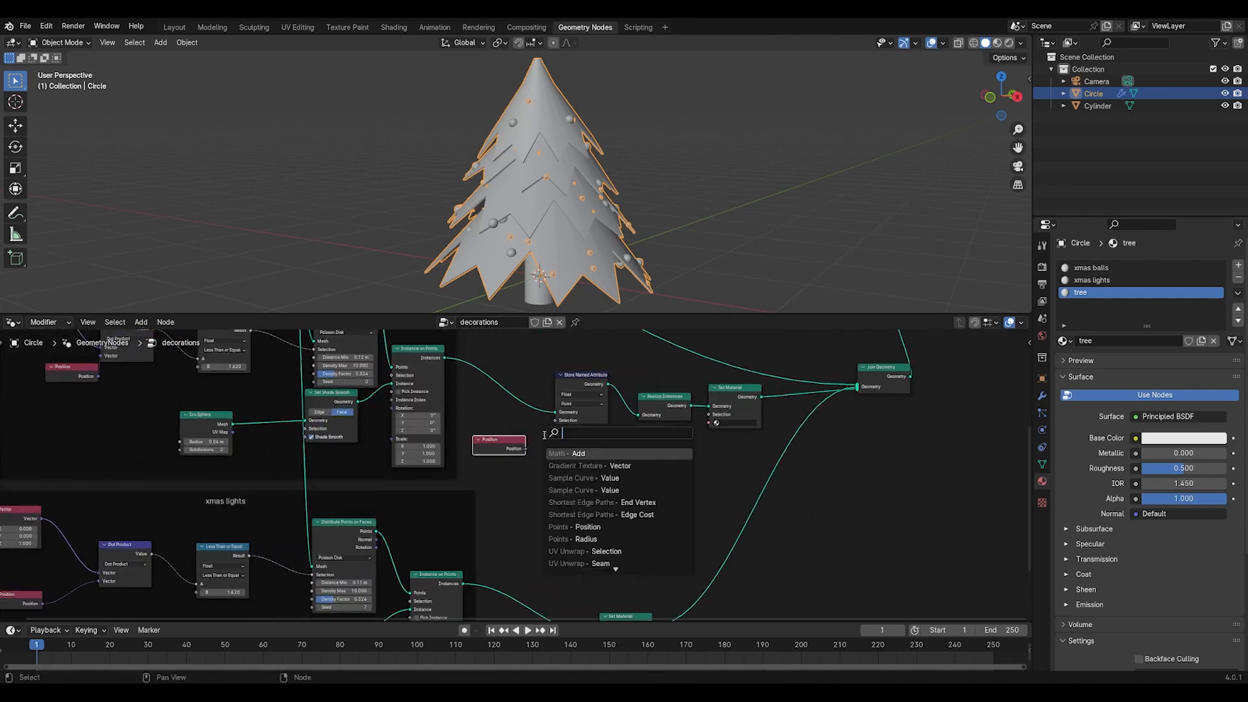
pyautogui.click(569, 476)
pyautogui.rightClick(608, 500)
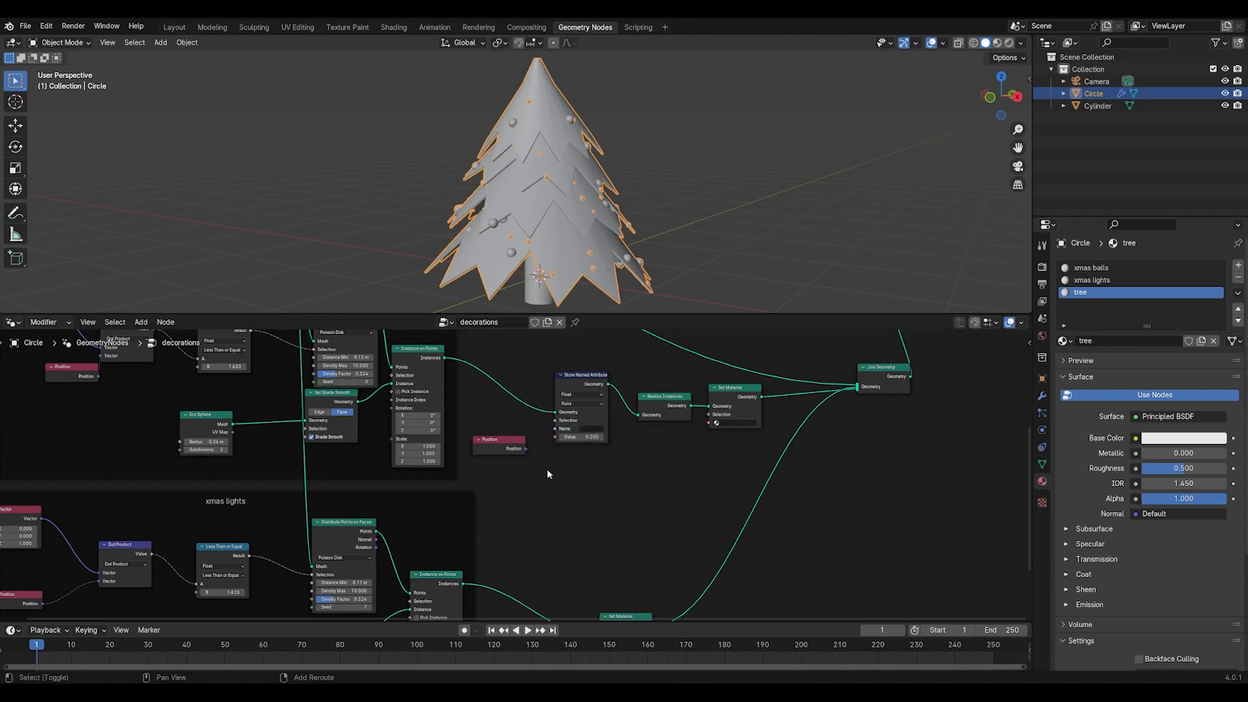
# Add a Random Value node and place it just below the new Position node
pyautogui.hotkey('shift', 'a')
pyautogui.click(539, 424)
pyautogui.write('ra')
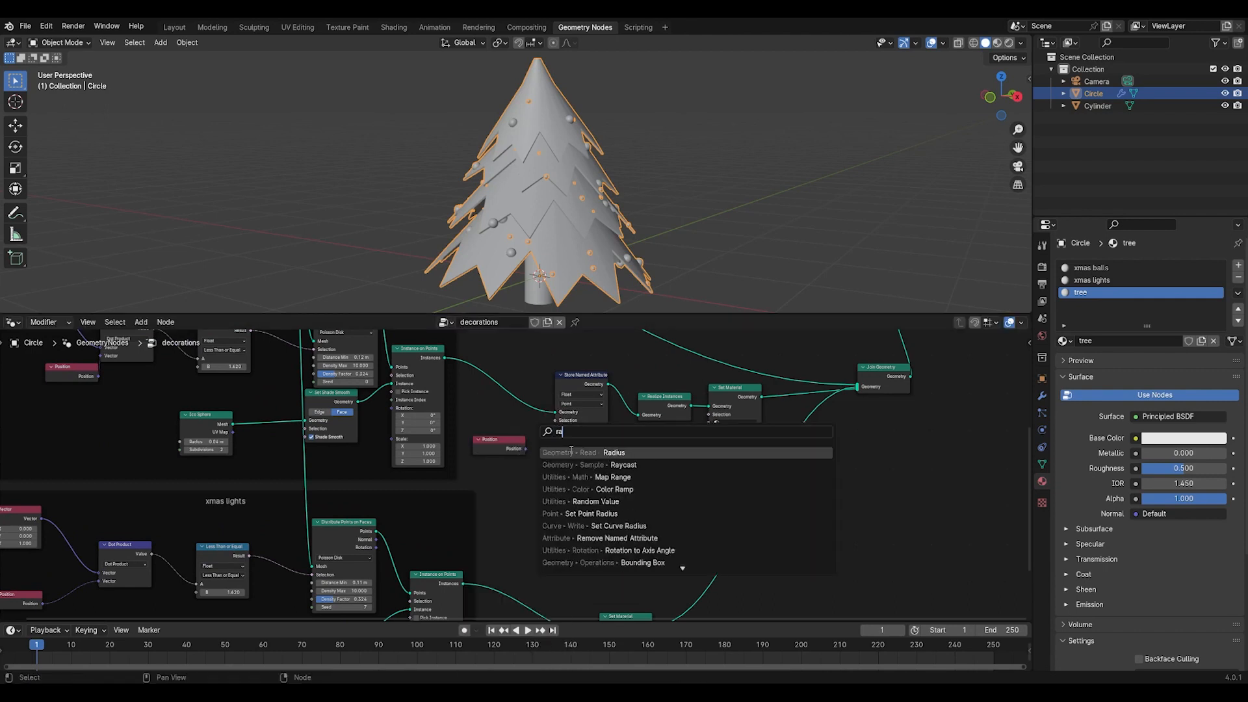
pyautogui.write('ndom')
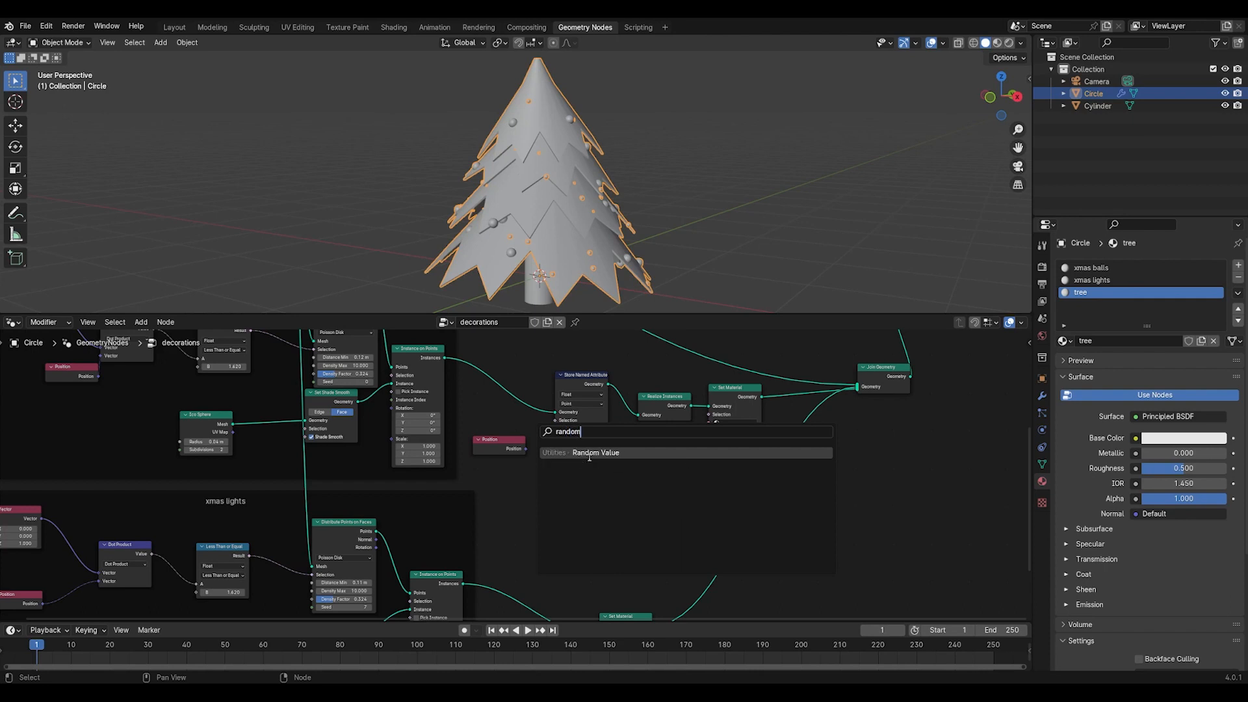
pyautogui.click(590, 453)
pyautogui.click(561, 502)
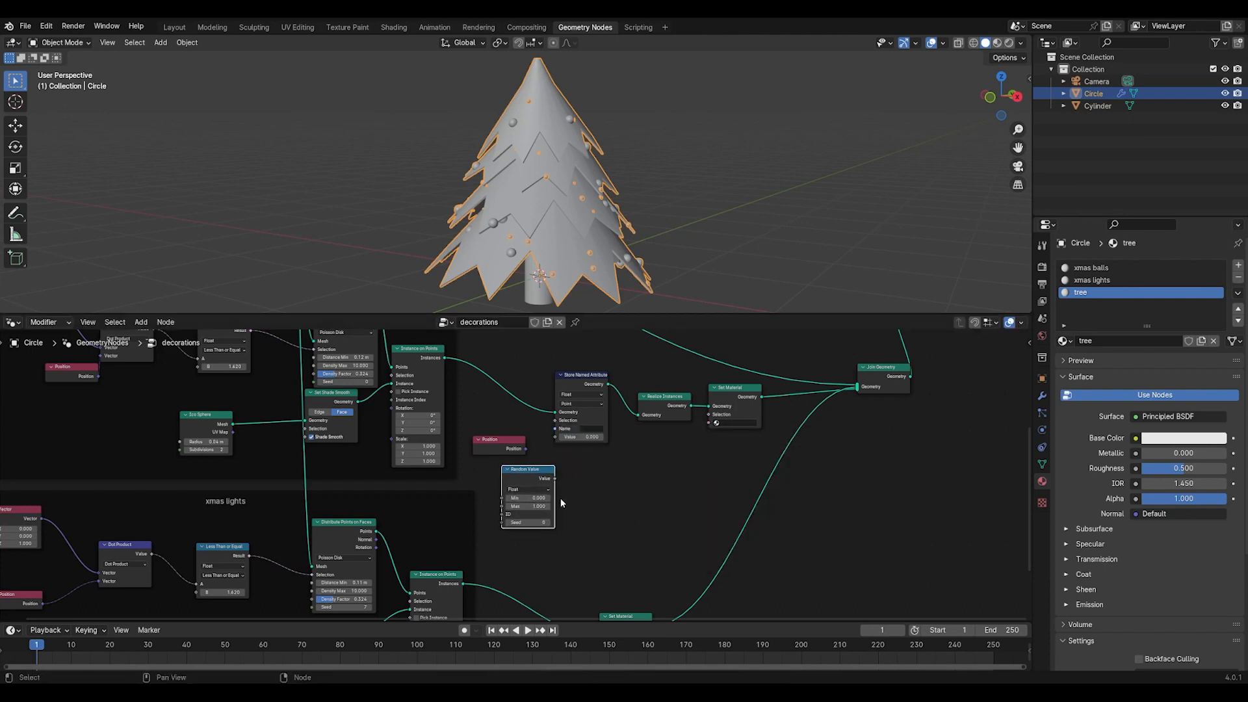
pyautogui.scroll(2, 598, 519)
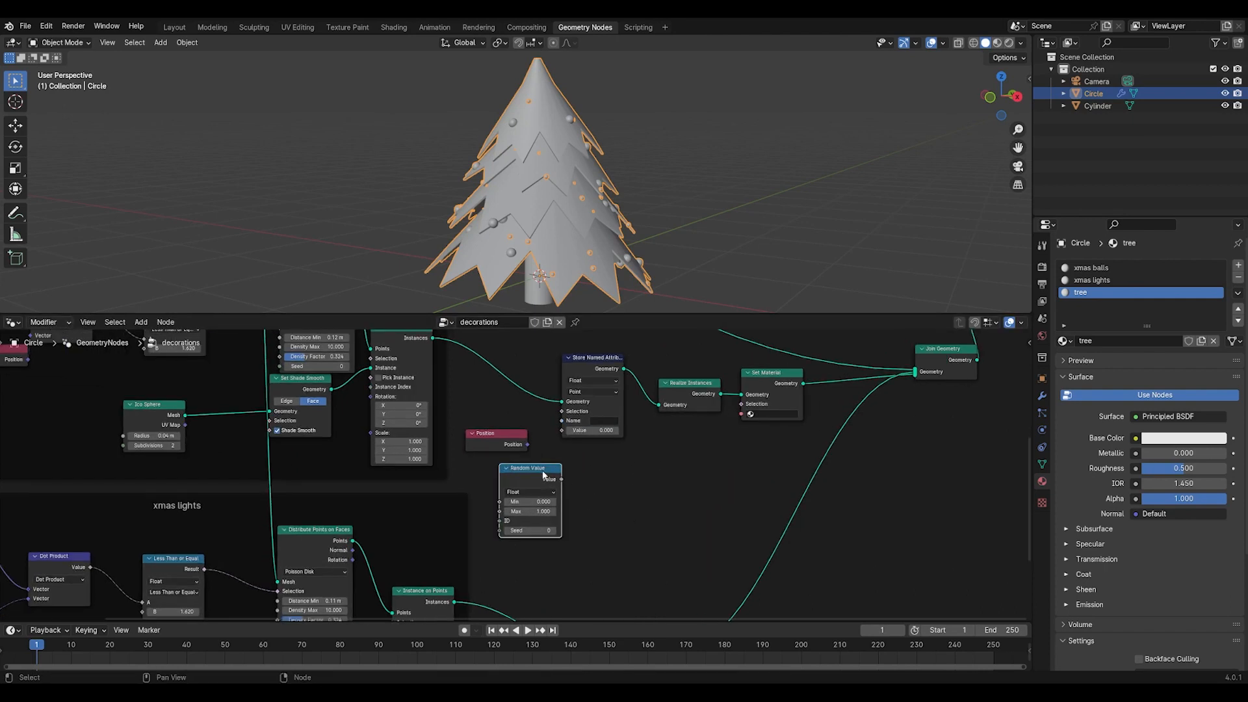
pyautogui.moveTo(543, 471); pyautogui.dragTo(532, 479)
# Add a Math node set to Add, combining Position and Random Value, and feed its result into the Store Named Attribute value
pyautogui.hotkey('shift', 'a')
pyautogui.click(554, 432)
pyautogui.write('ad')
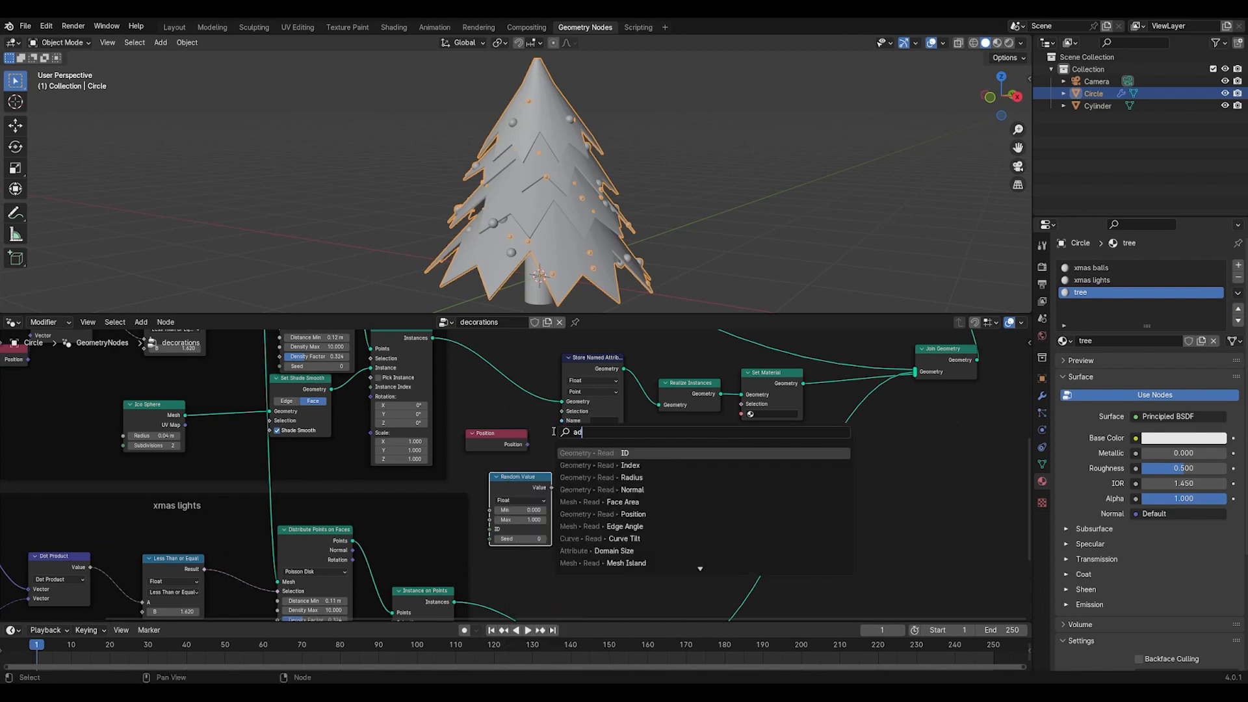
pyautogui.write('d')
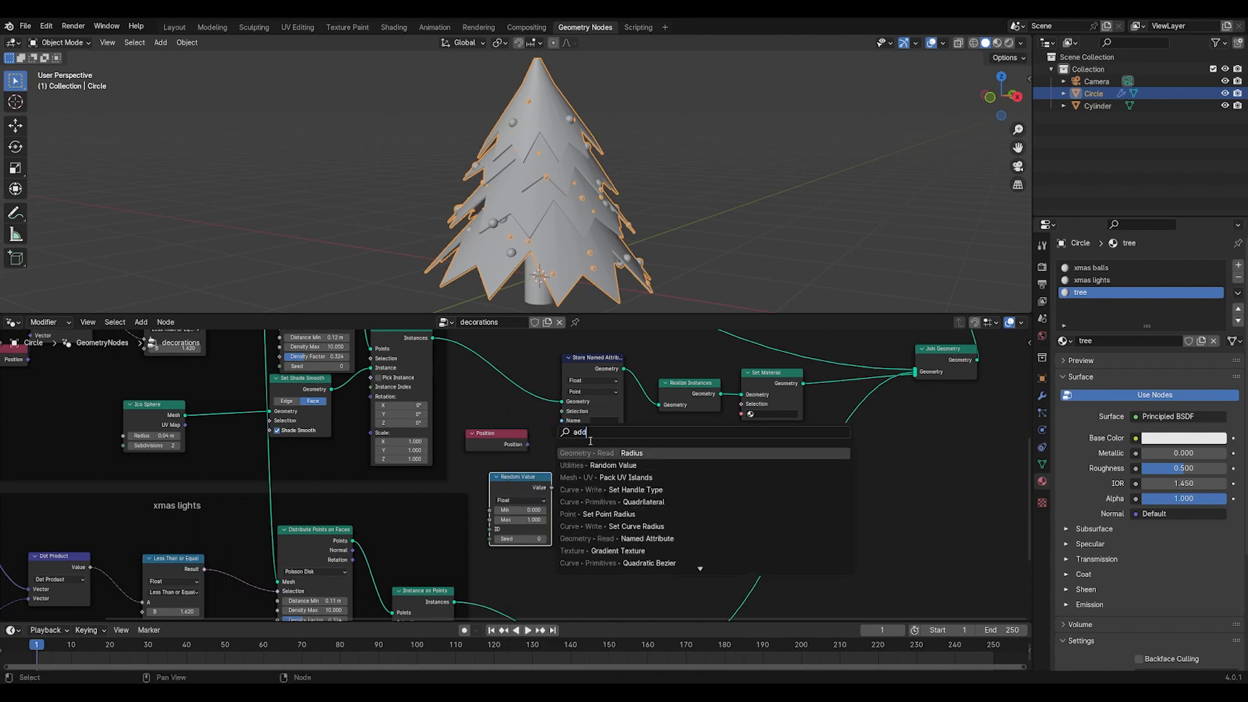
pyautogui.press('BackSpace')
pyautogui.press('BackSpace')
pyautogui.press('BackSpace')
pyautogui.write('math')
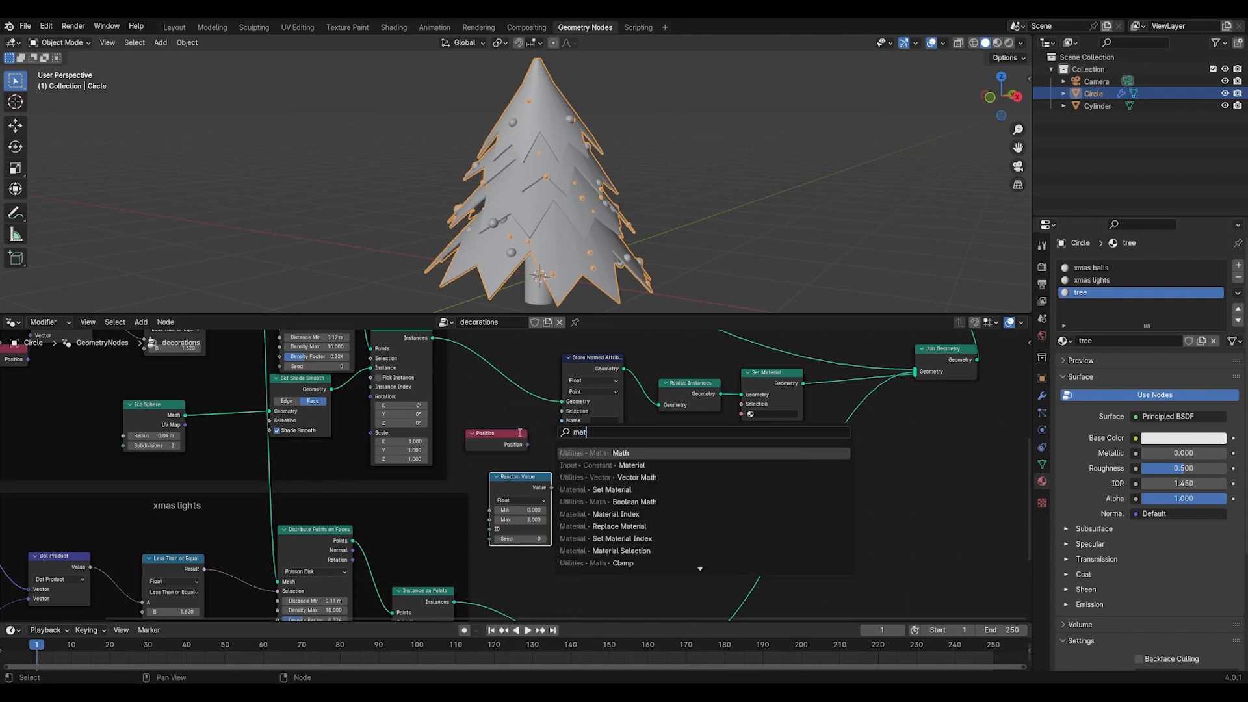
pyautogui.click(574, 452)
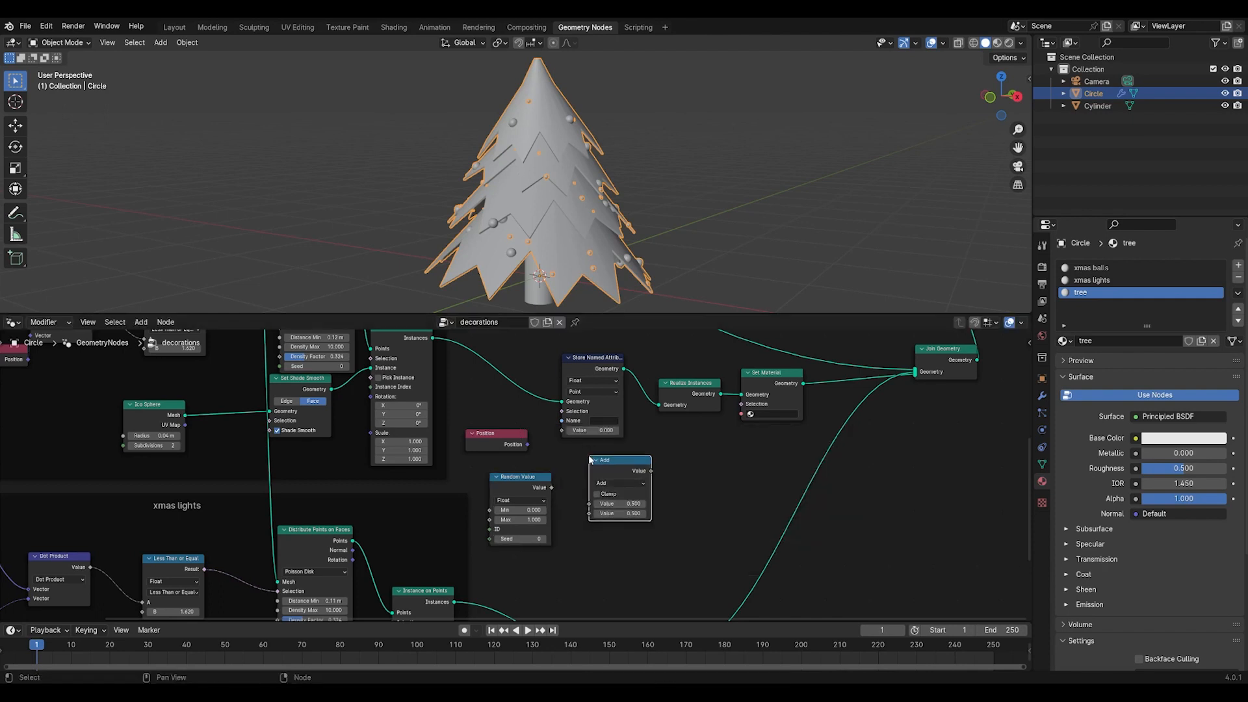
pyautogui.moveTo(528, 444); pyautogui.dragTo(589, 513)
pyautogui.moveTo(652, 470); pyautogui.dragTo(583, 461)
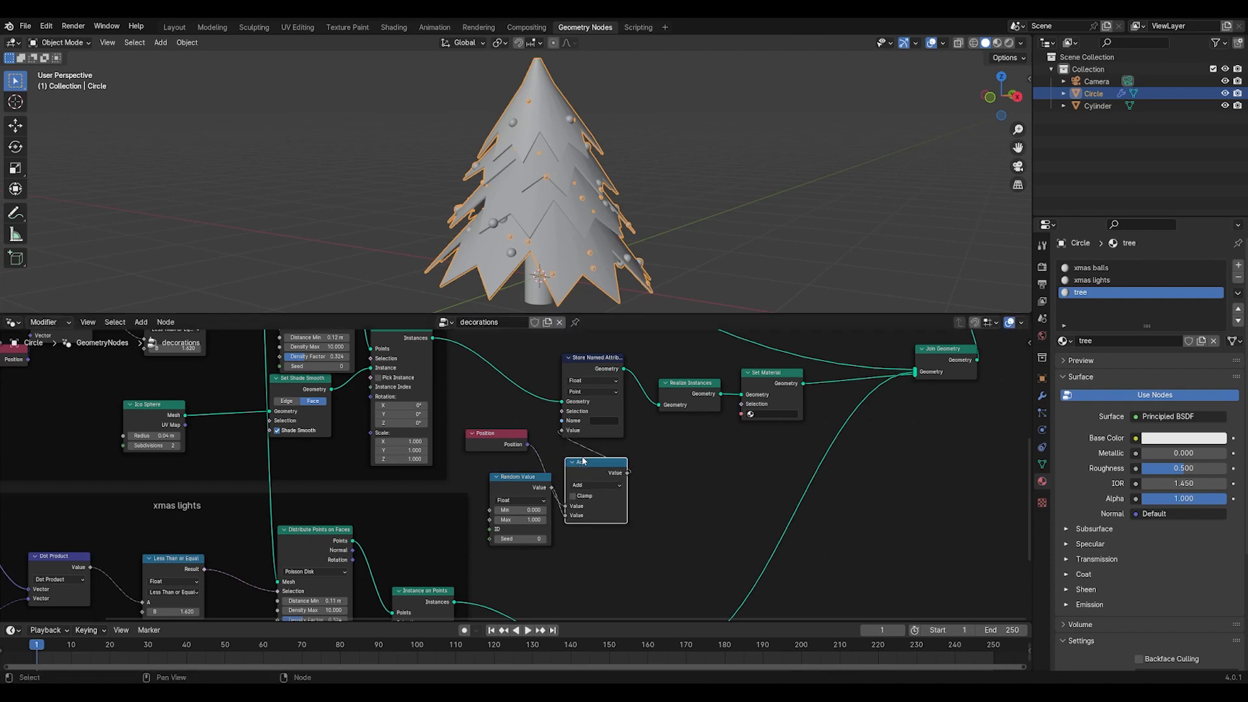
# Name the attribute stored for the xmas balls "ballposition"
pyautogui.click(600, 422)
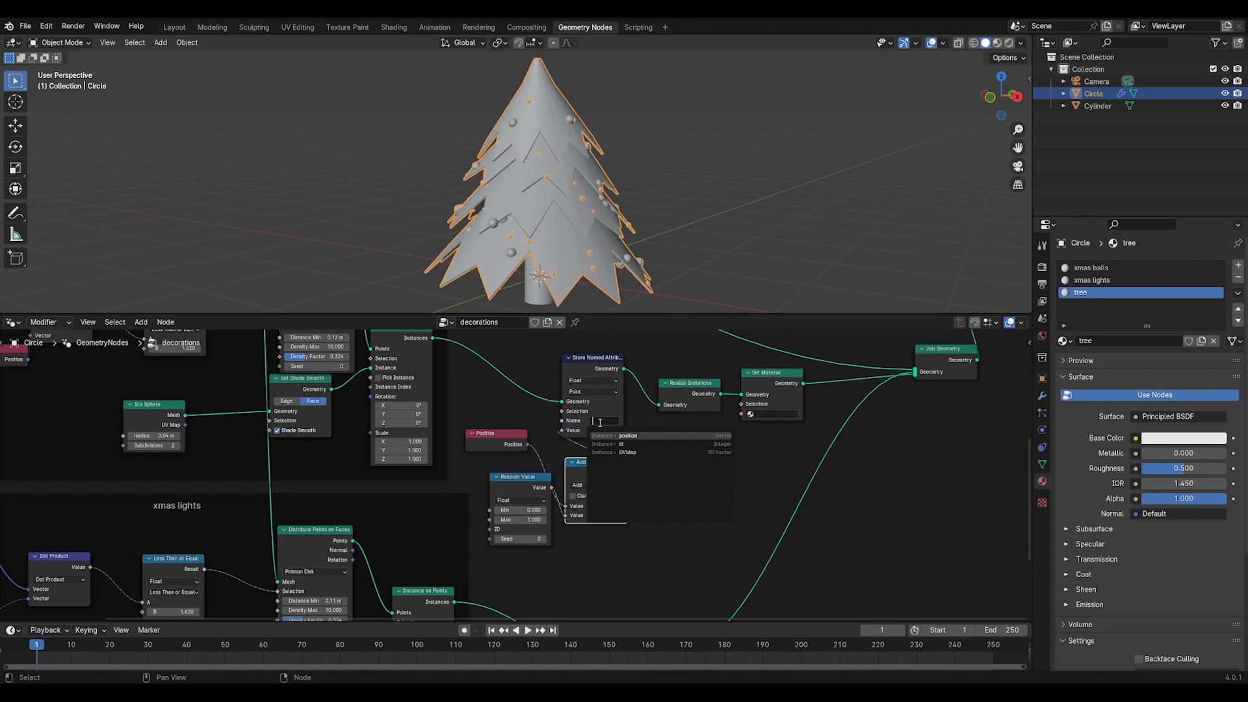
pyautogui.write('ballp')
pyautogui.click(760, 466)
pyautogui.click(609, 421)
pyautogui.write('bal')
pyautogui.write('lposition')
pyautogui.press('Return')
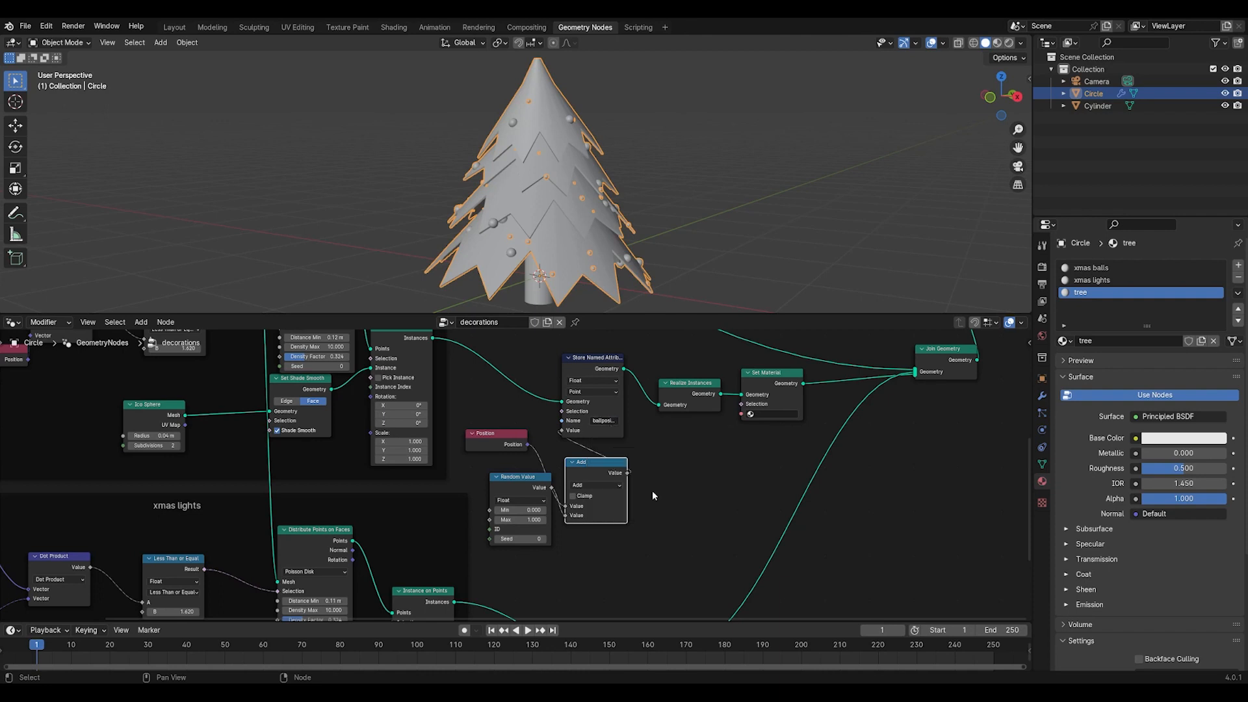
# Duplicate the Position, Random Value, Add and Store Named Attribute nodes and place the copies below the lights' Set Material node
pyautogui.scroll(-3, 651, 500)
pyautogui.moveTo(605, 547); pyautogui.dragTo(691, 474, button='middle')
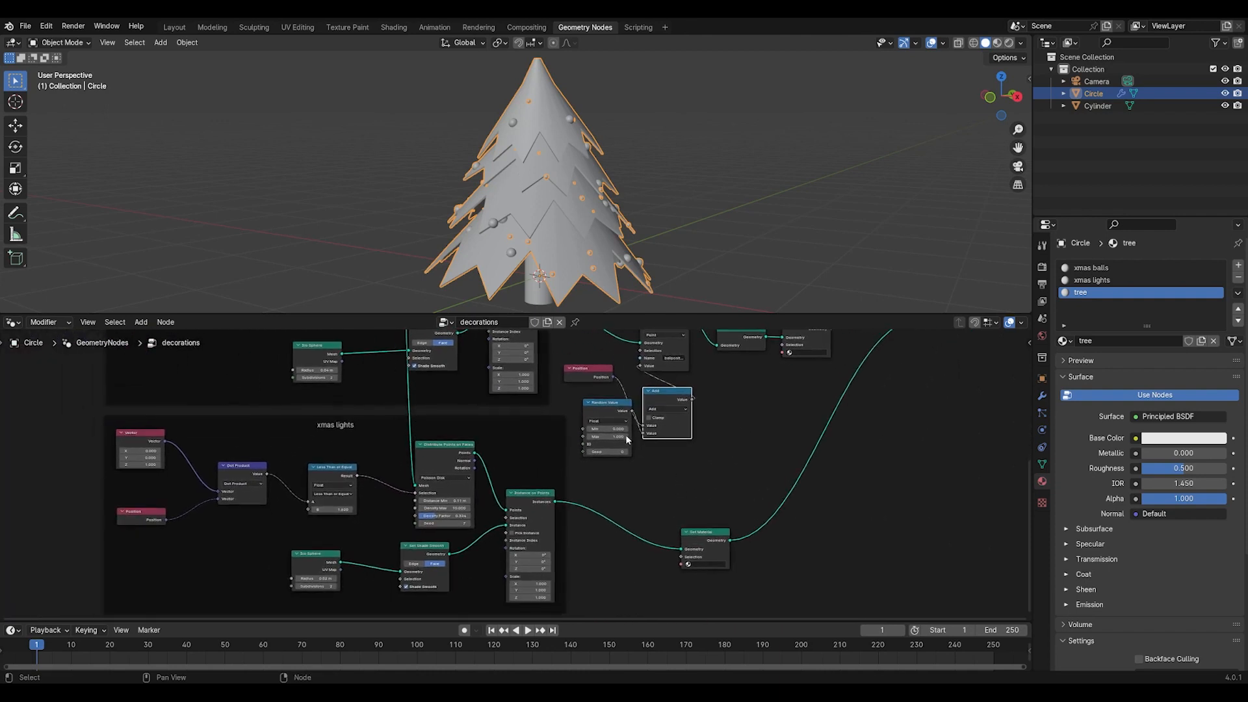
pyautogui.scroll(-1, 627, 440)
pyautogui.click(584, 388)
pyautogui.keyDown('shift'); pyautogui.click(592, 418); pyautogui.keyUp('shift')
pyautogui.keyDown('shift'); pyautogui.click(636, 404); pyautogui.keyUp('shift')
pyautogui.keyDown('shift'); pyautogui.click(638, 337); pyautogui.keyUp('shift')
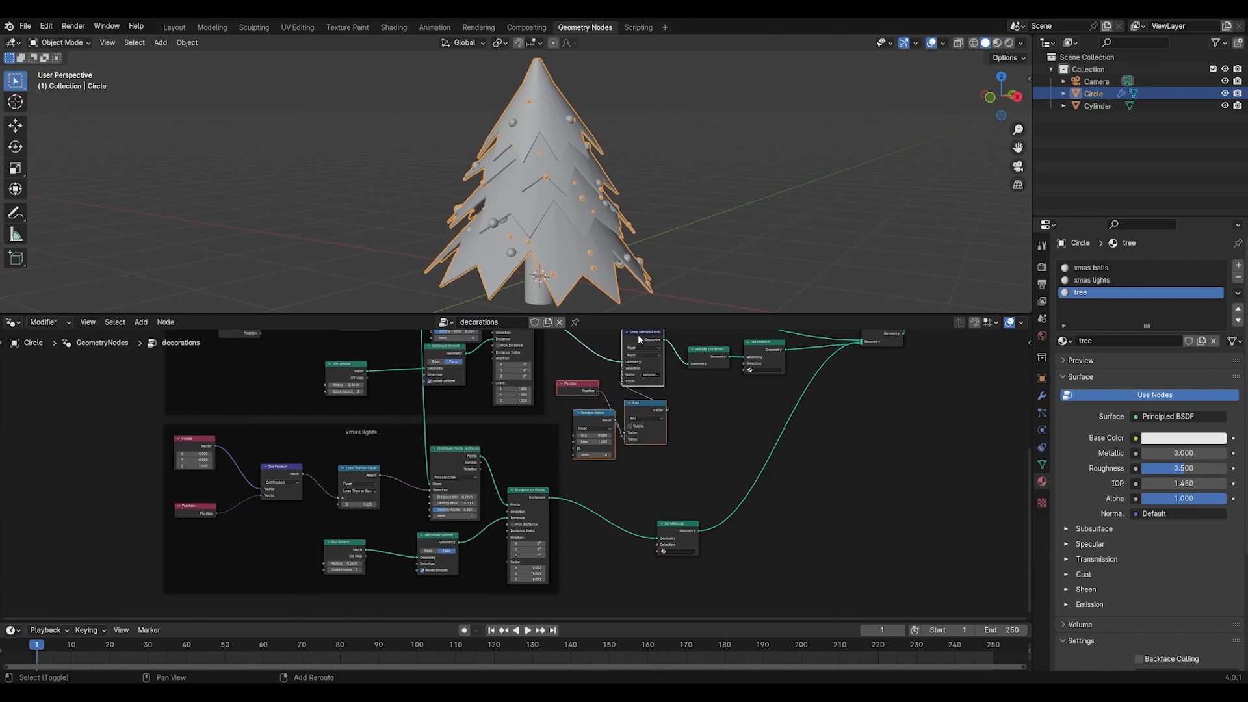
pyautogui.hotkey('shift', 'd')
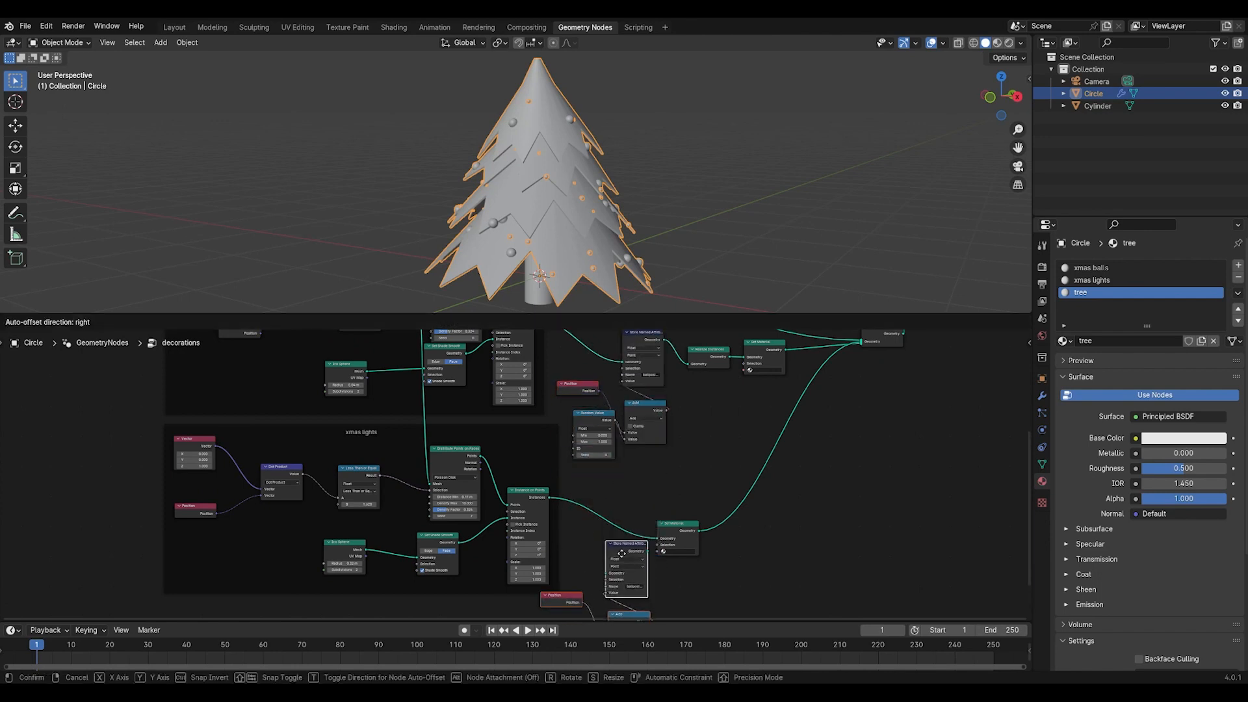
pyautogui.click(628, 555)
# Duplicate the Realize Instances node and insert it directly before the xmas lights' Set Material node, moving both clear of the frame
pyautogui.click(705, 354)
pyautogui.hotkey('shift', 'd')
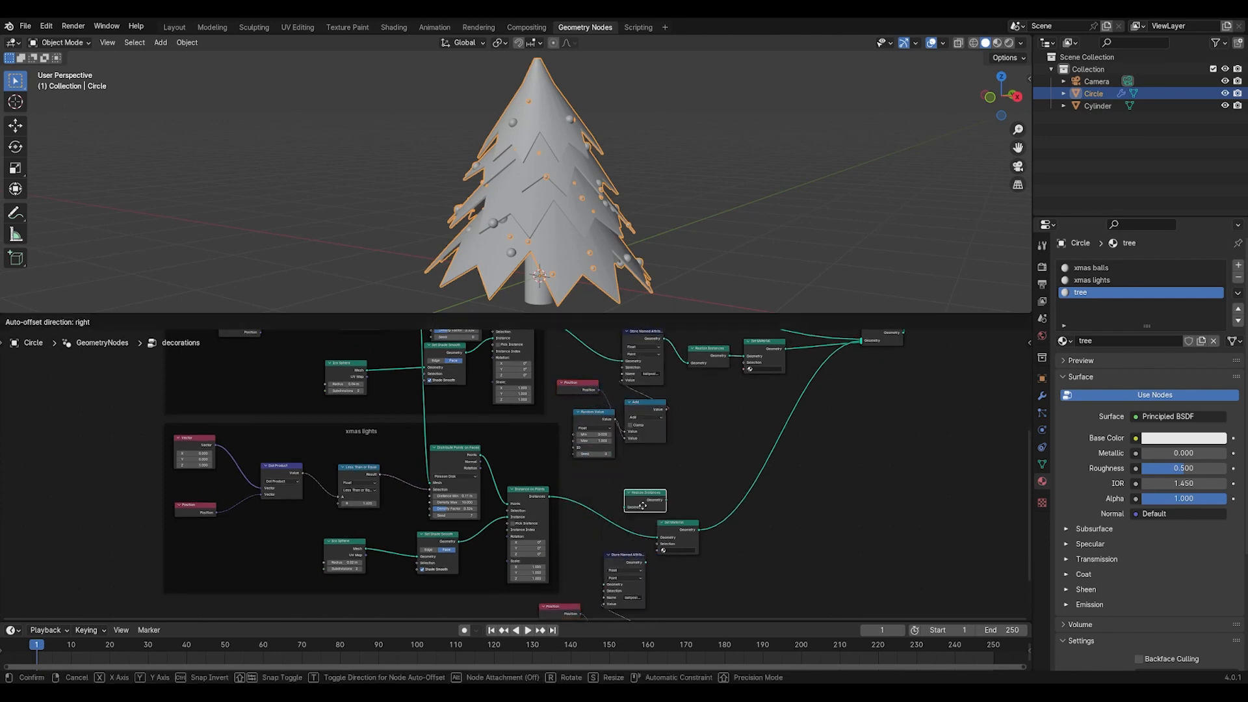
pyautogui.click(609, 531)
pyautogui.click(672, 526)
pyautogui.moveTo(672, 527); pyautogui.dragTo(778, 525)
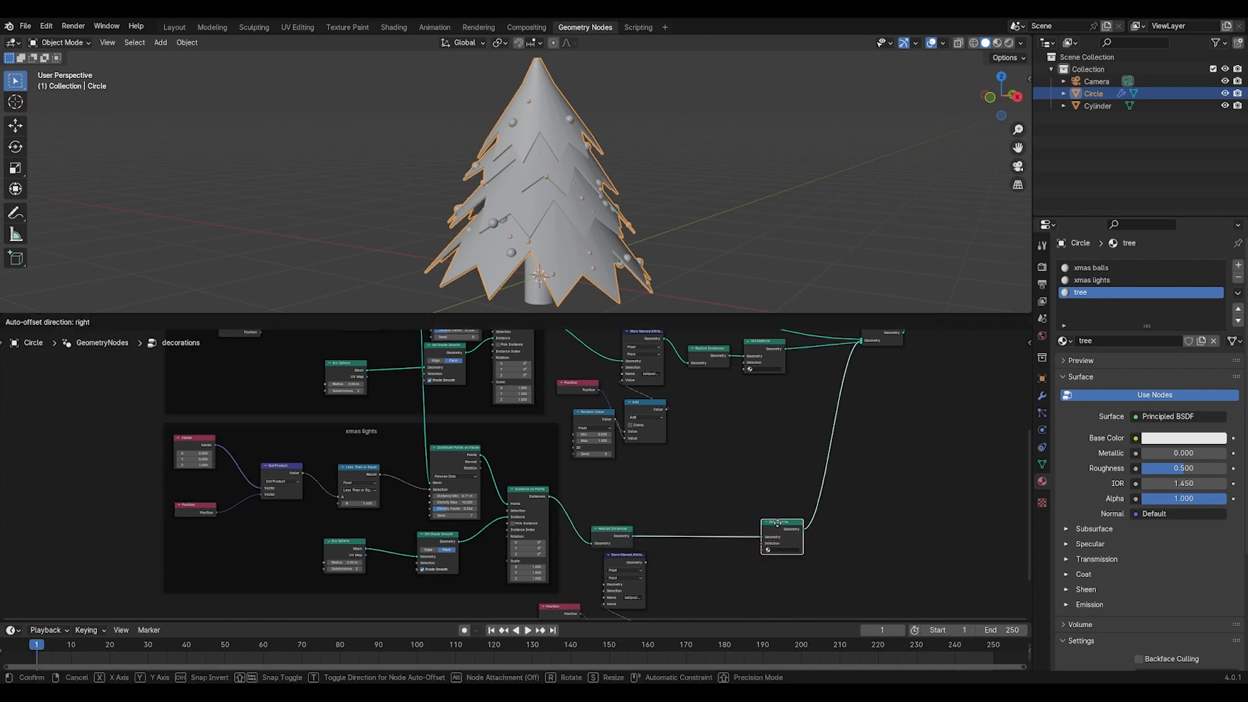
pyautogui.moveTo(616, 533); pyautogui.dragTo(723, 536)
# Connect the copied Store Named Attribute node between the xmas lights' Instance on Points and Realize Instances nodes
pyautogui.scroll(-3, 572, 578)
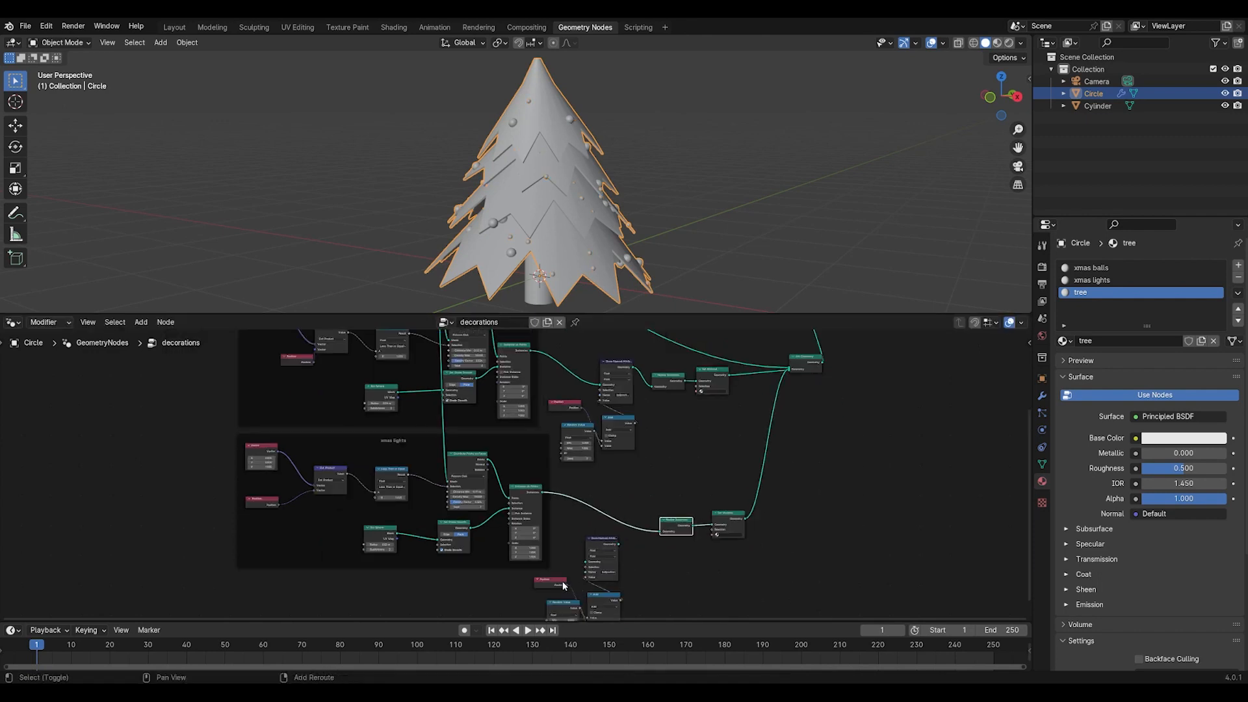
pyautogui.moveTo(563, 583); pyautogui.dragTo(619, 517, button='middle')
pyautogui.scroll(3, 634, 524)
pyautogui.moveTo(716, 483); pyautogui.dragTo(770, 460)
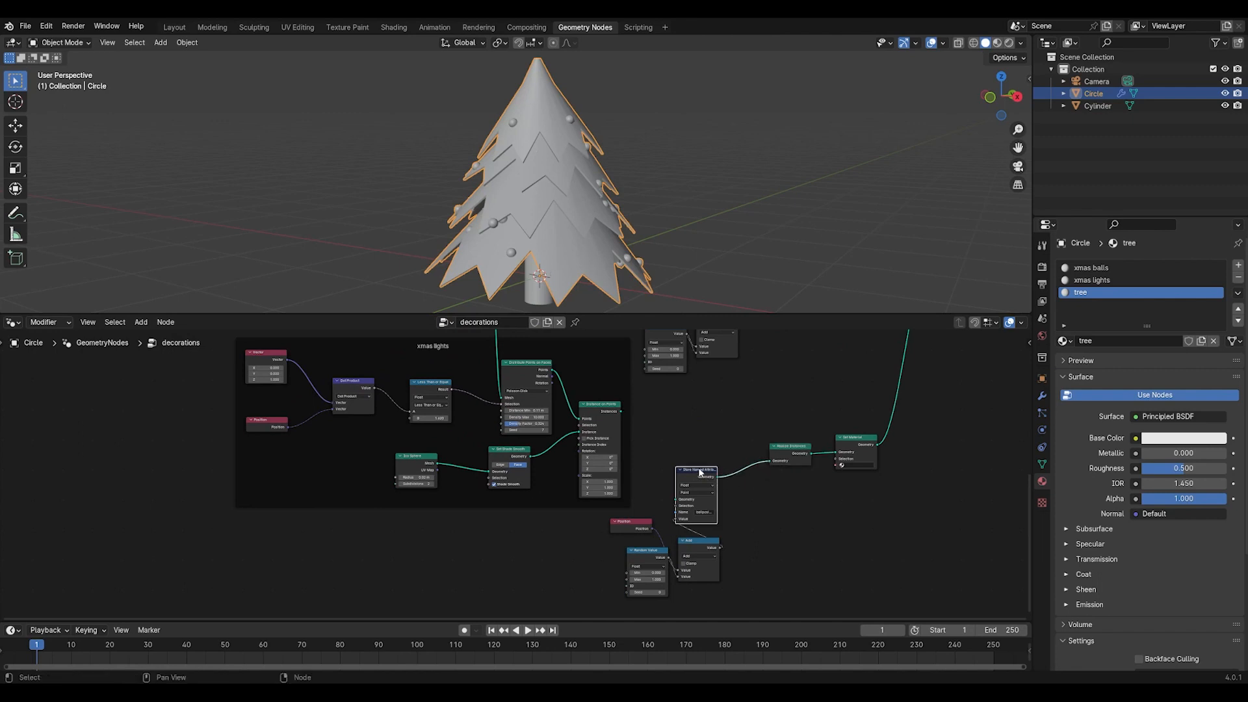
pyautogui.moveTo(624, 411); pyautogui.dragTo(677, 499)
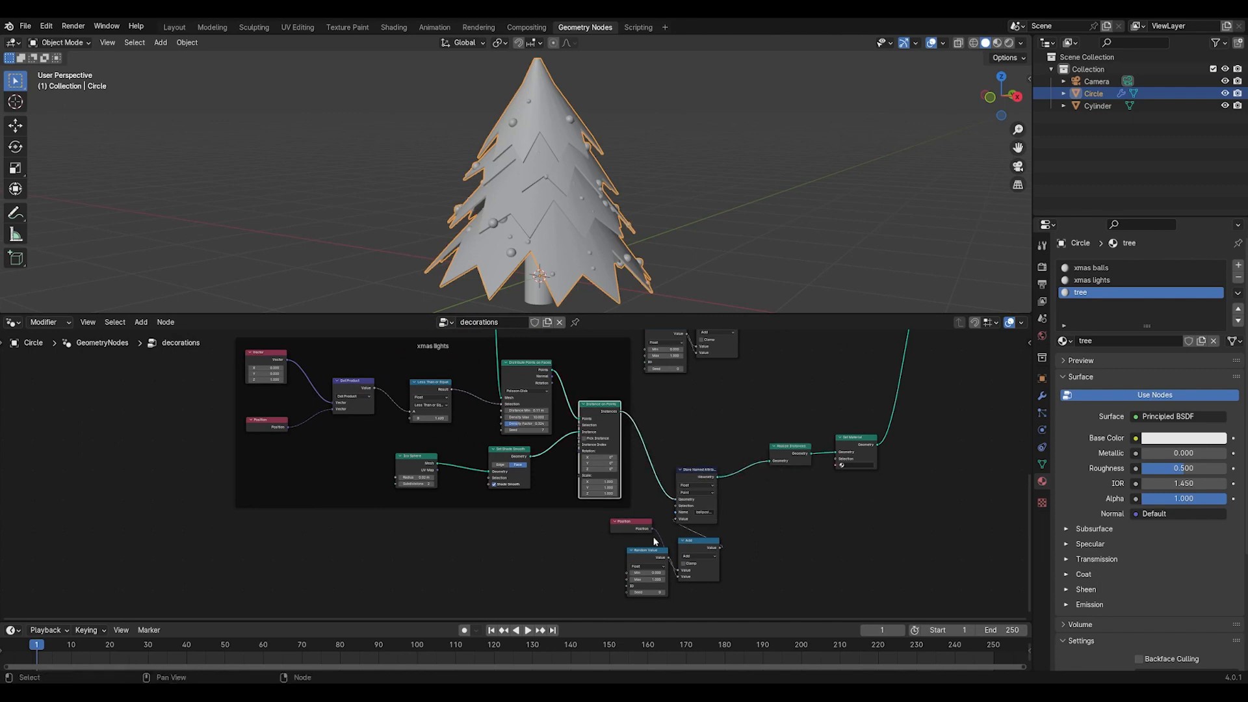
# Give the attribute stored for the xmas lights its own name beginning with "light", and tidy the nodes feeding its Add node
pyautogui.click(704, 512)
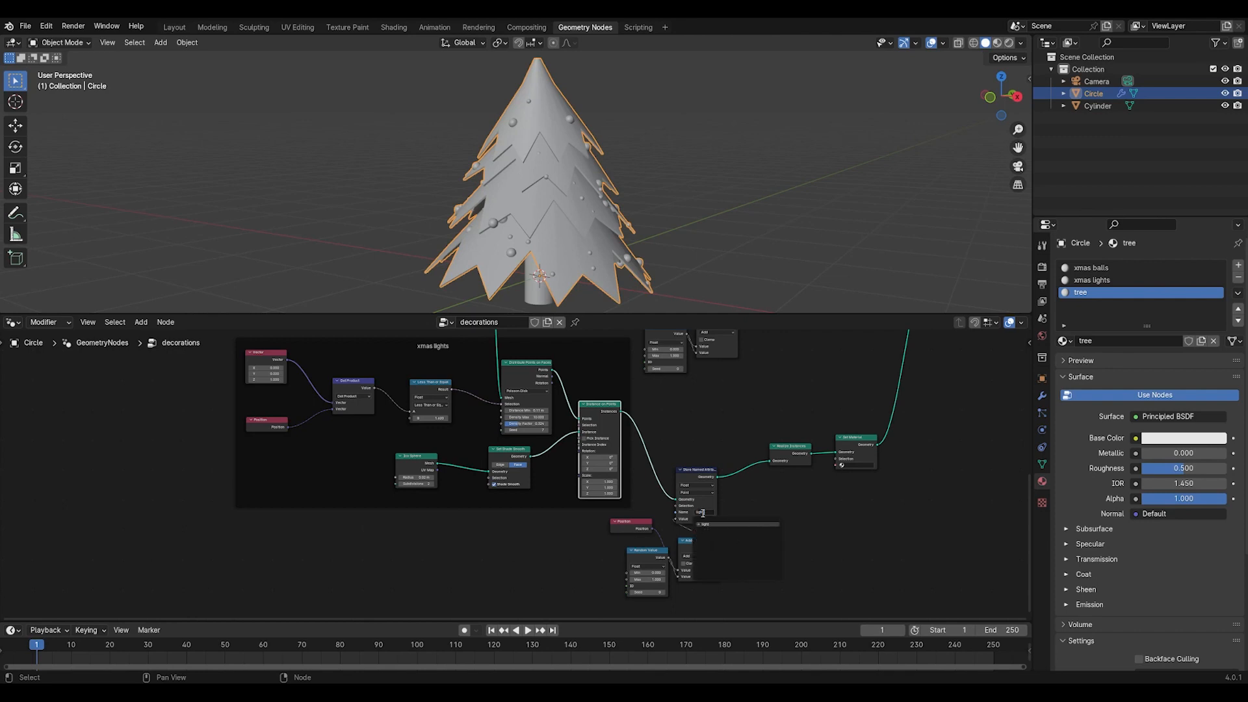
pyautogui.press('Return')
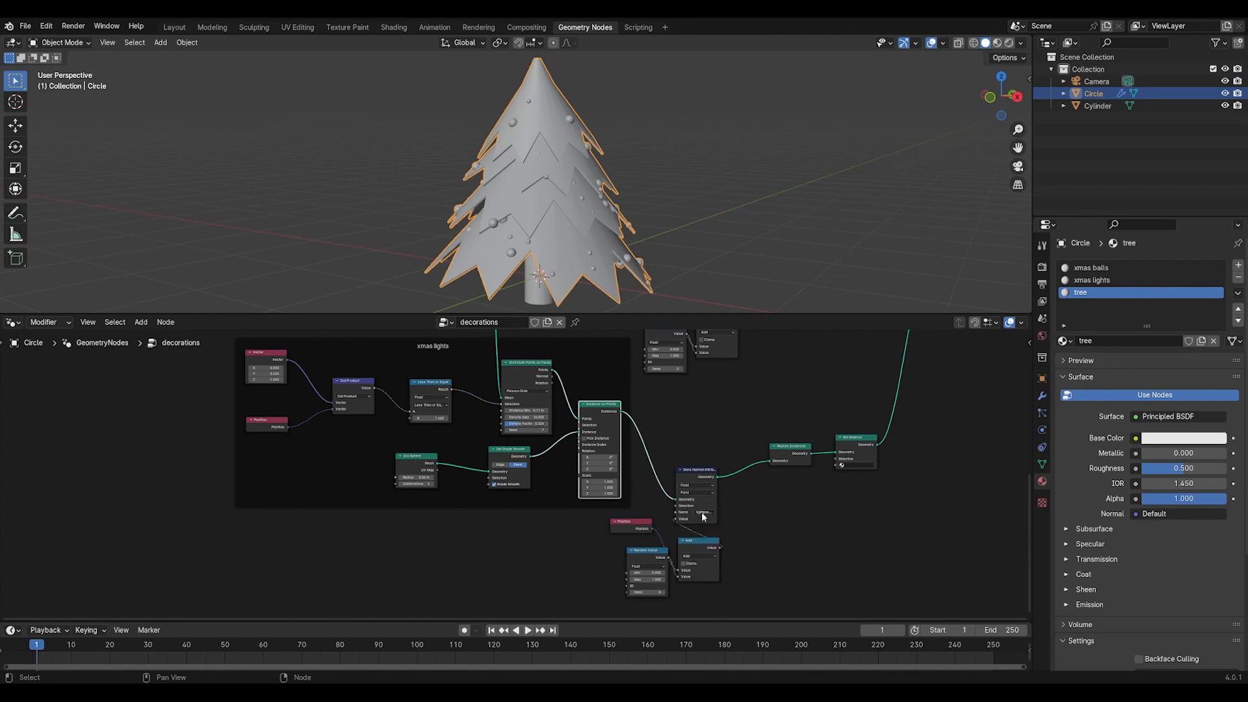
pyautogui.moveTo(653, 560); pyautogui.dragTo(610, 526)
# Assign the xmas lights and xmas balls materials to their respective Set Material nodes and save the file
pyautogui.click(853, 465)
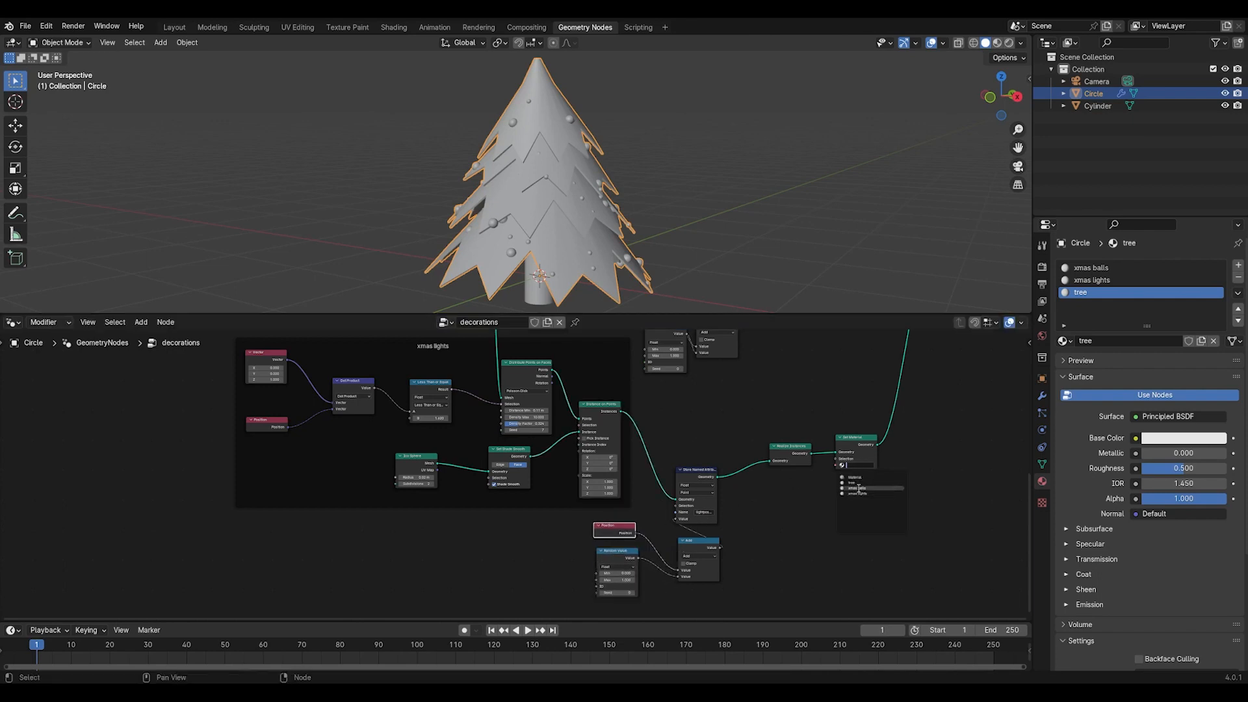
pyautogui.click(858, 493)
pyautogui.click(835, 378)
pyautogui.moveTo(833, 376); pyautogui.dragTo(738, 503, button='middle')
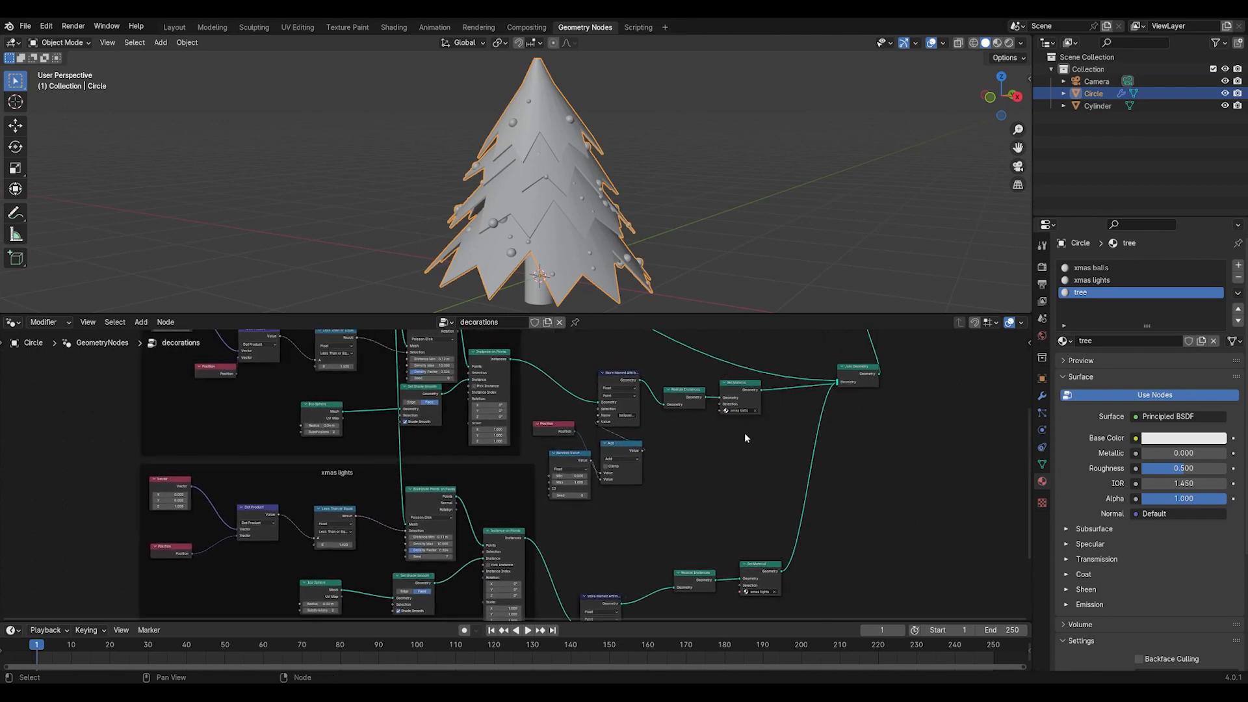
pyautogui.scroll(-1, 683, 449)
pyautogui.hotkey('ctrl', 's')
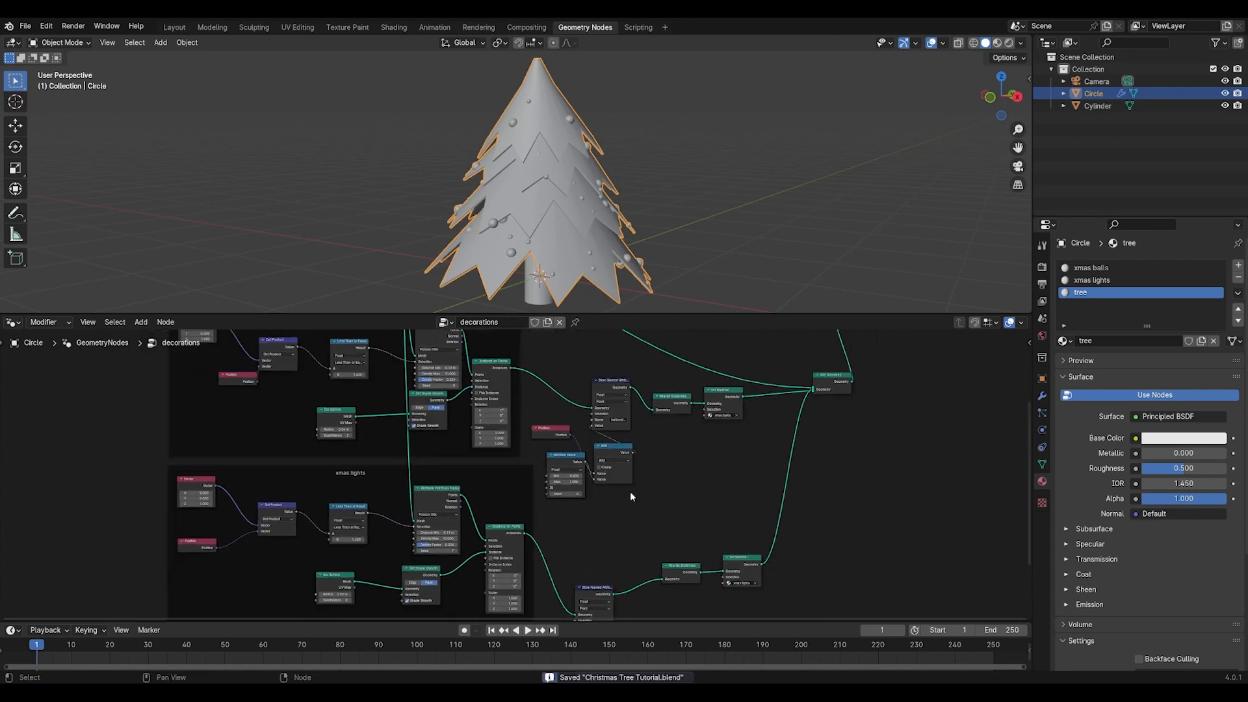
pyautogui.scroll(-1, 582, 390)
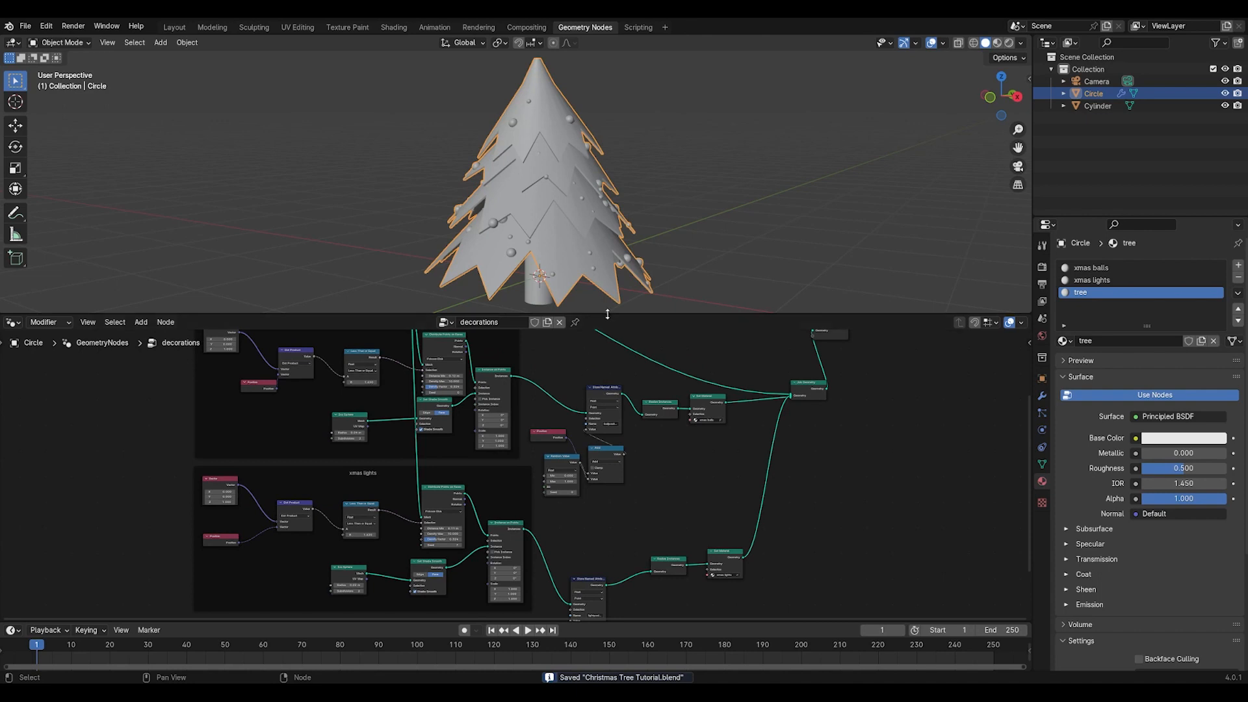
pyautogui.moveTo(607, 315); pyautogui.dragTo(608, 309)
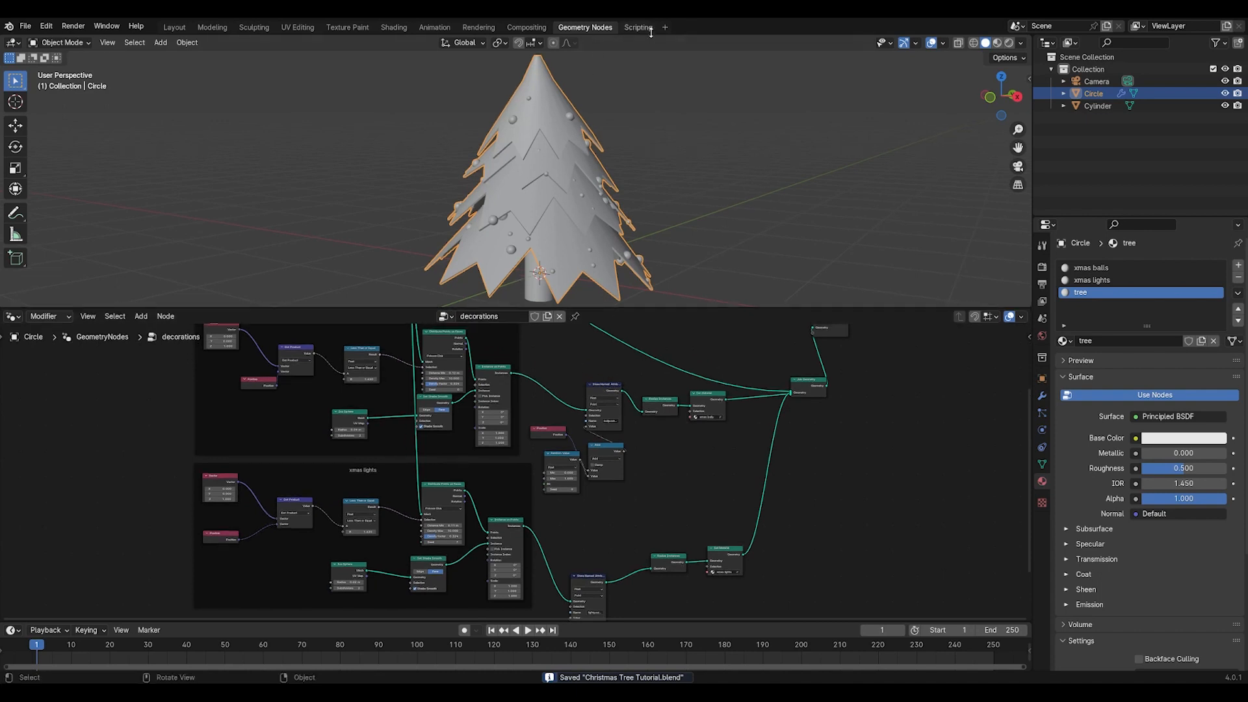
pyautogui.click(394, 27)
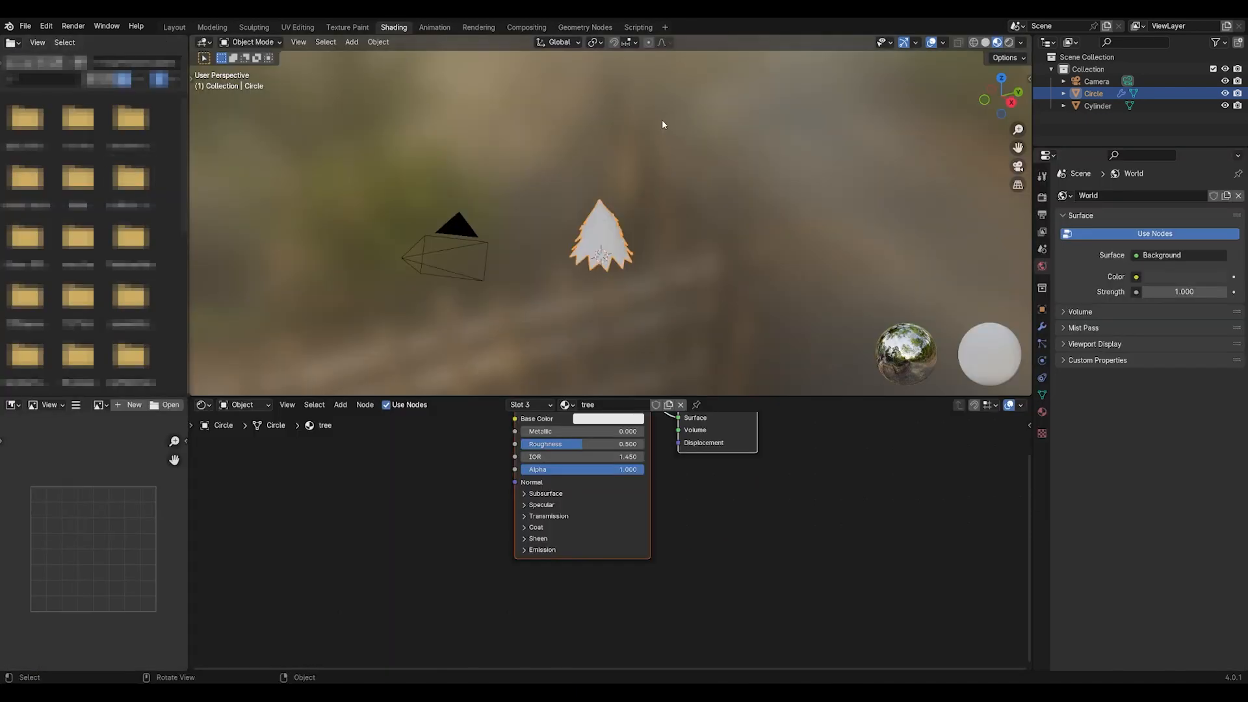
pyautogui.click(172, 27)
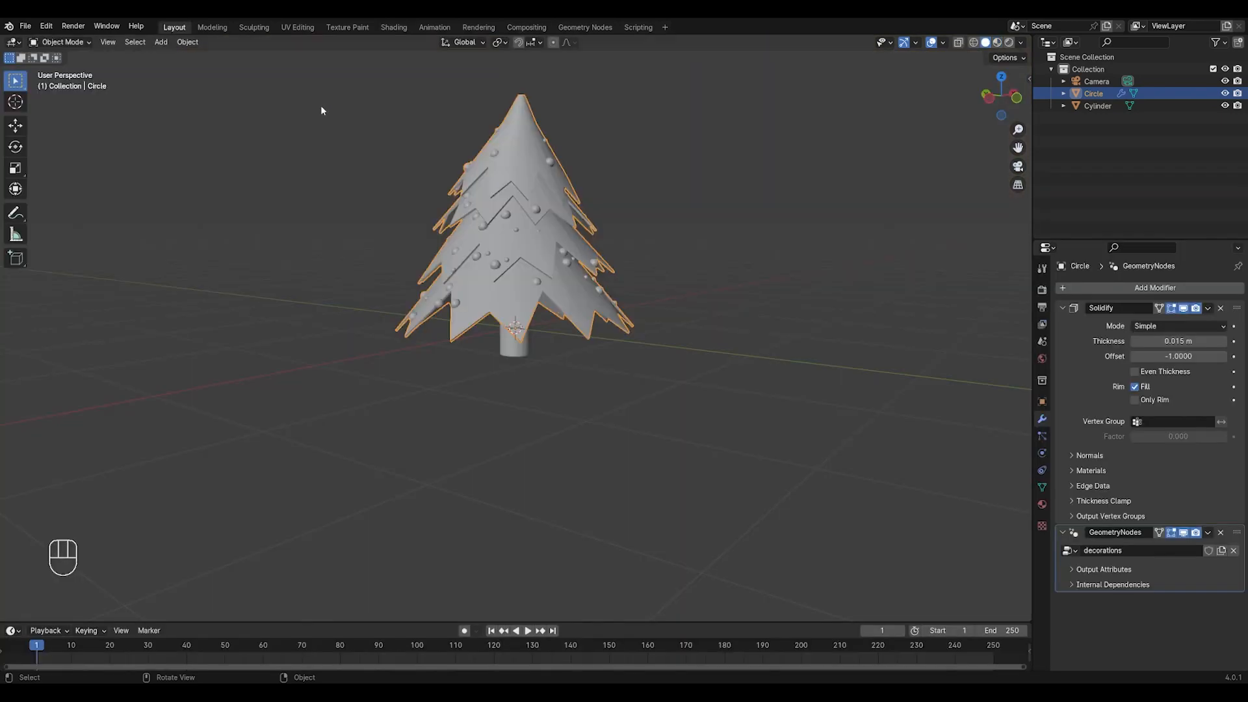
pyautogui.scroll(-2, 766, 169)
pyautogui.moveTo(737, 154); pyautogui.dragTo(615, 152, button='middle')
# Switch to the Shading workspace and view the tree from the right in orthographic projection
pyautogui.click(398, 28)
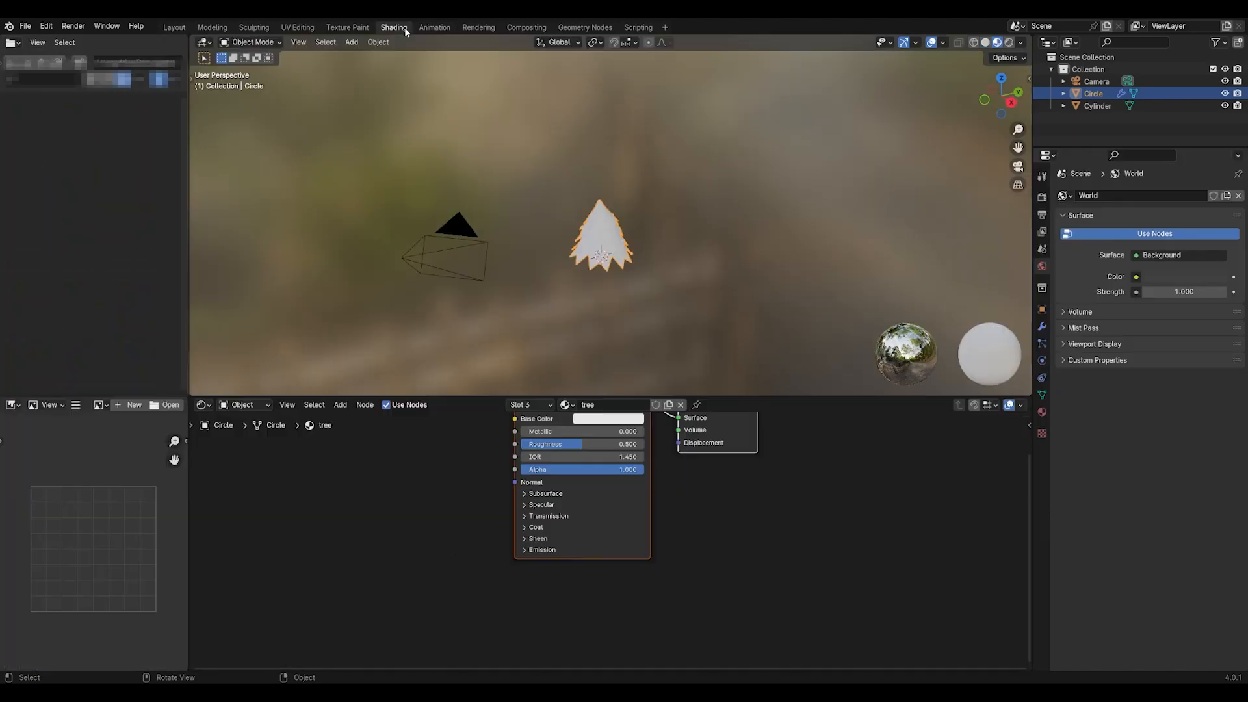
pyautogui.scroll(3, 738, 221)
pyautogui.moveTo(779, 173); pyautogui.dragTo(781, 150, button='middle')
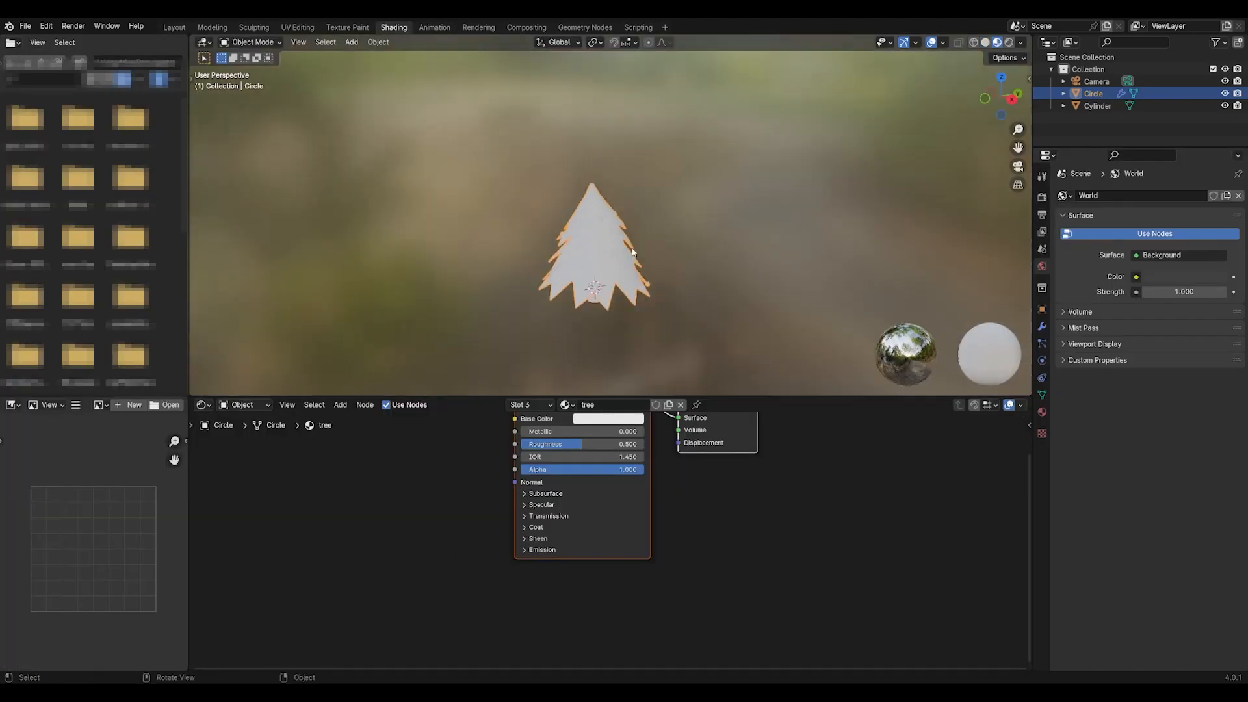
pyautogui.click(1010, 105)
pyautogui.scroll(-2, 446, 466)
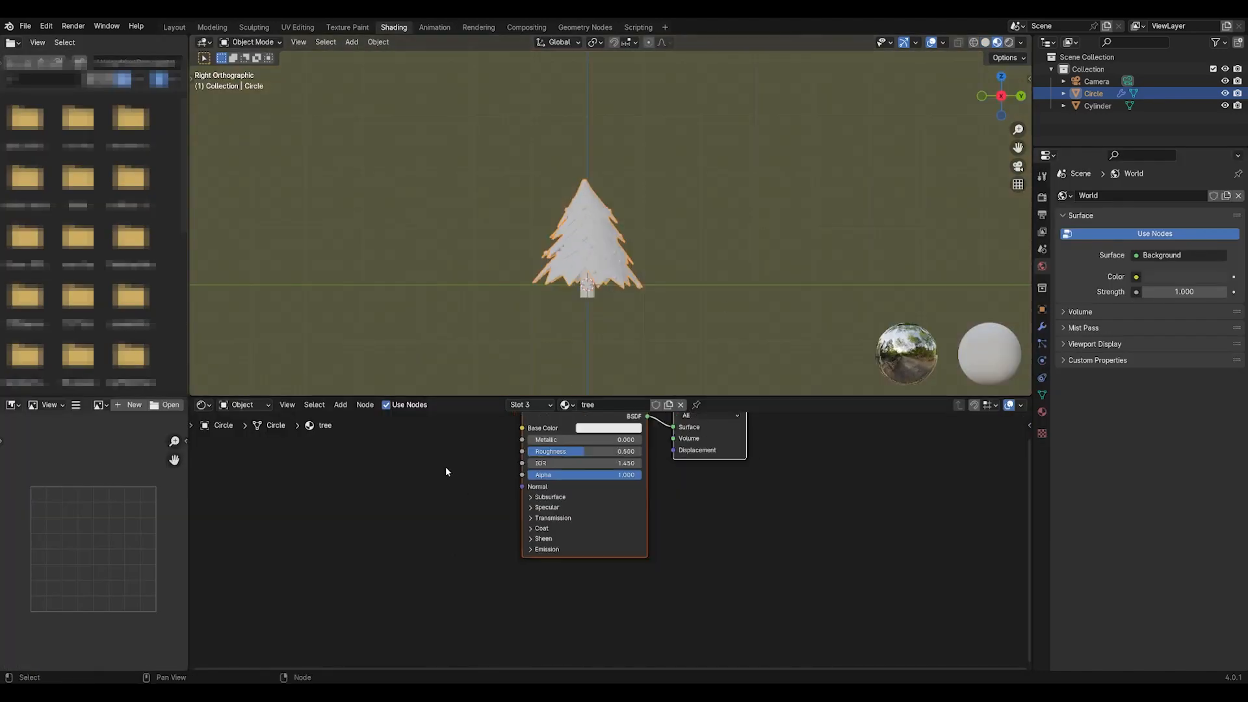
# Set the tree material's base color to a medium green with a value of about 0.53
pyautogui.click(588, 444)
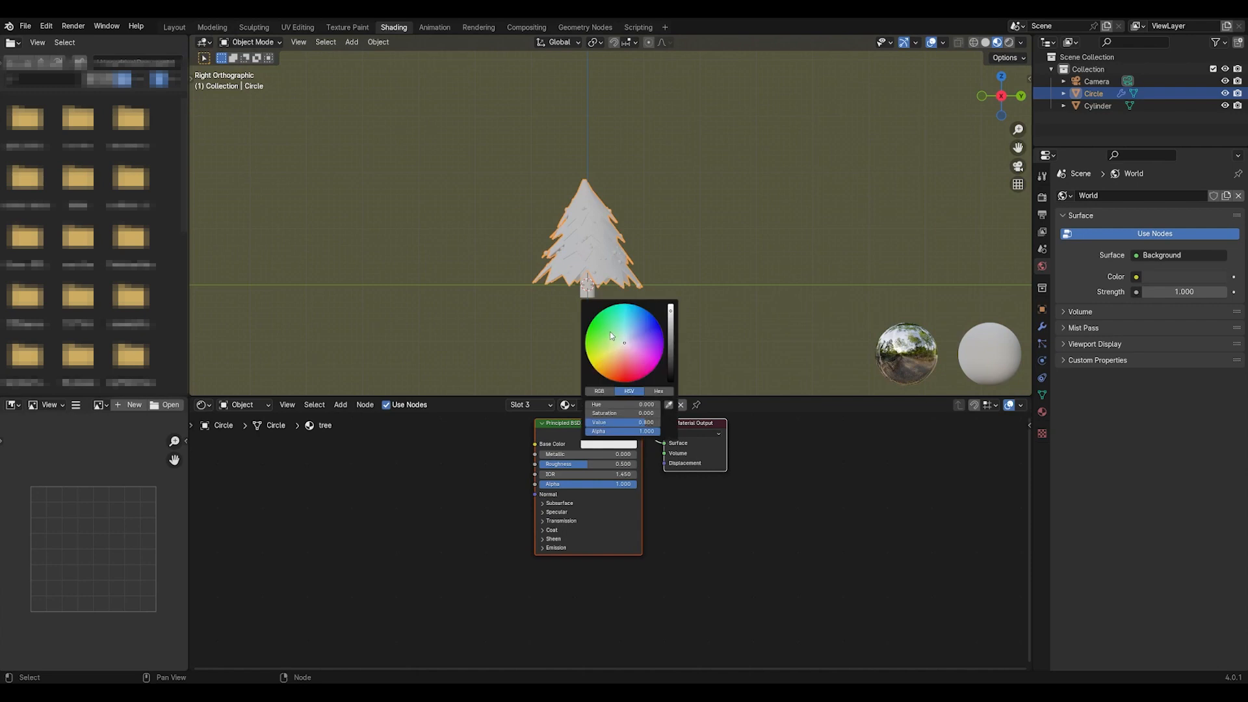
pyautogui.moveTo(611, 335); pyautogui.dragTo(608, 329)
pyautogui.click(670, 323)
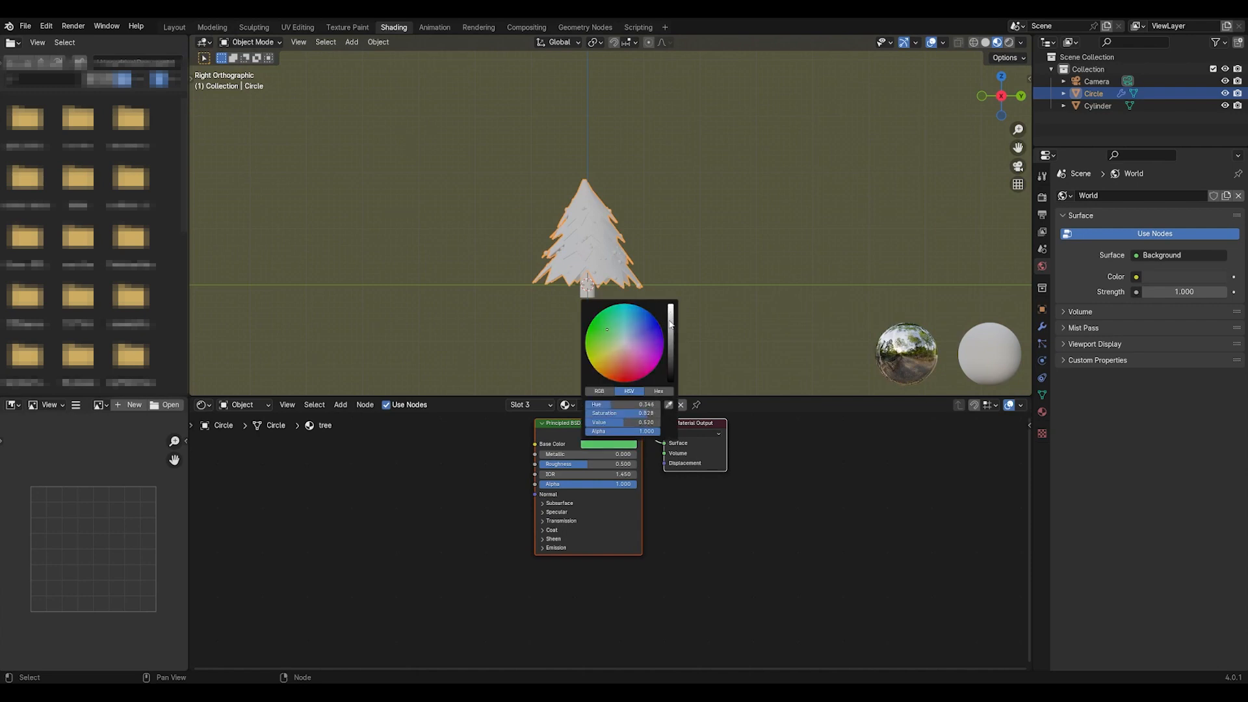
# Select the entire tree mesh in Edit Mode and assign the tree material to it
pyautogui.press('Tab')
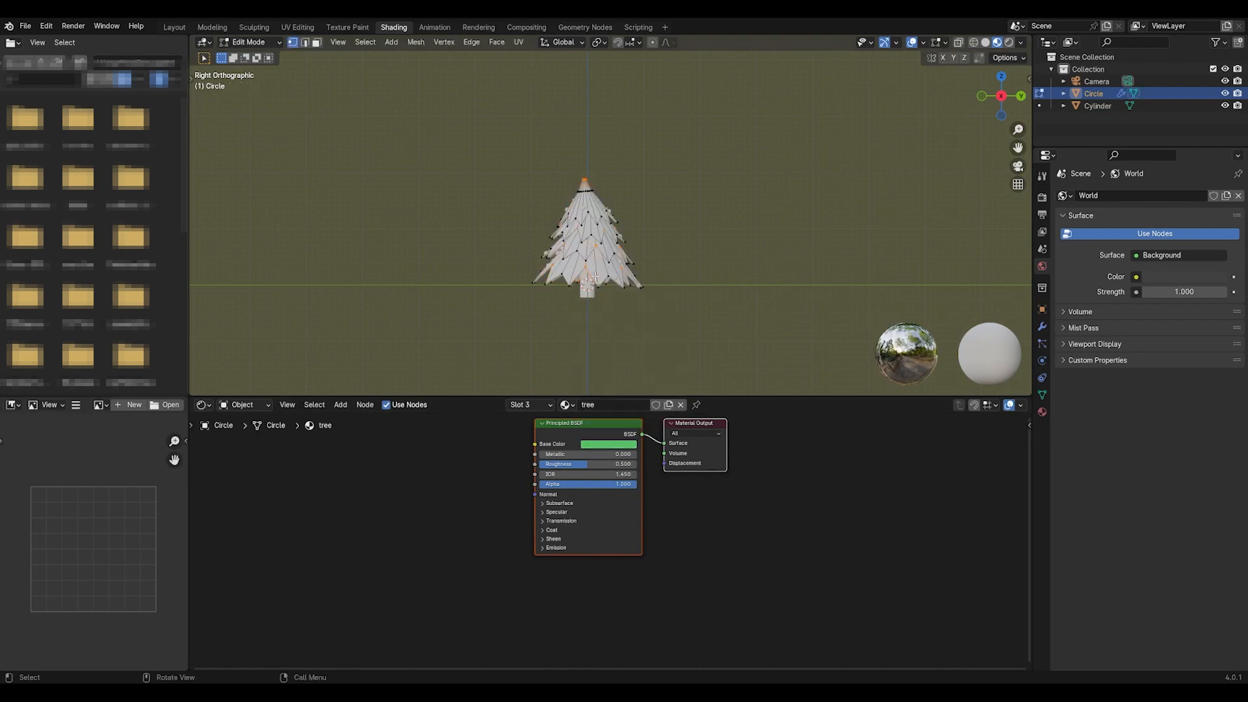
pyautogui.press('a')
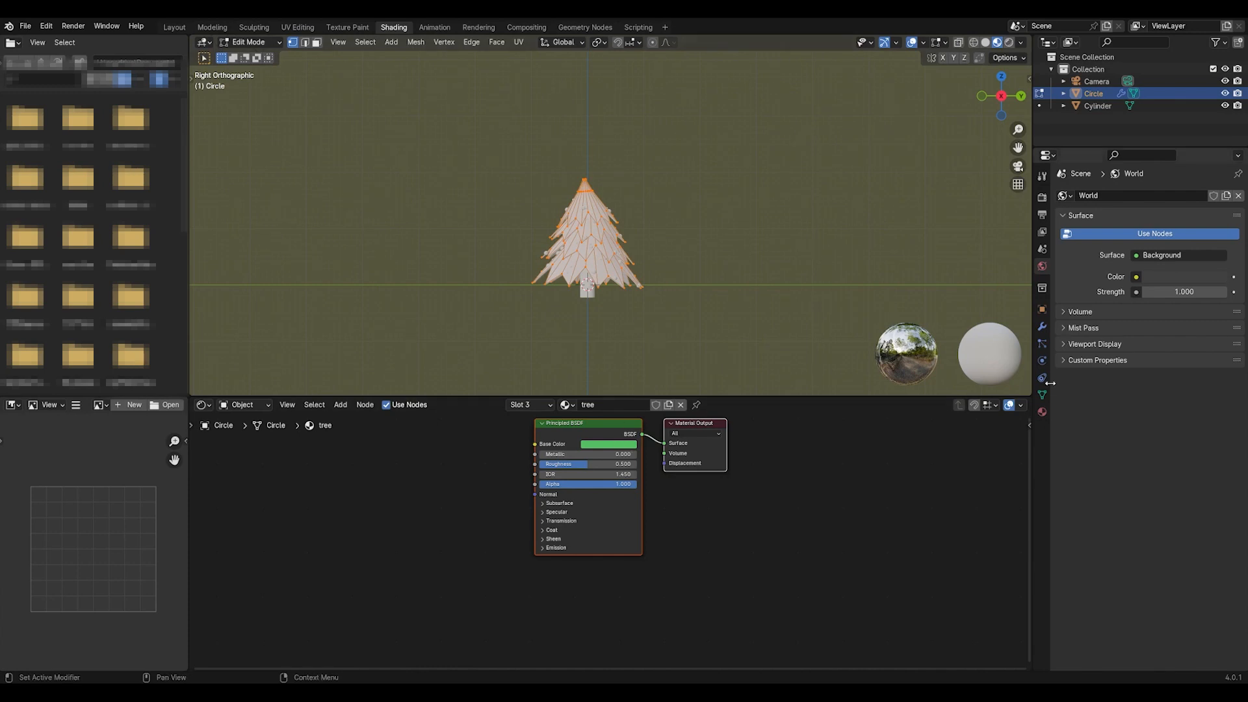
pyautogui.click(1043, 410)
pyautogui.click(1095, 287)
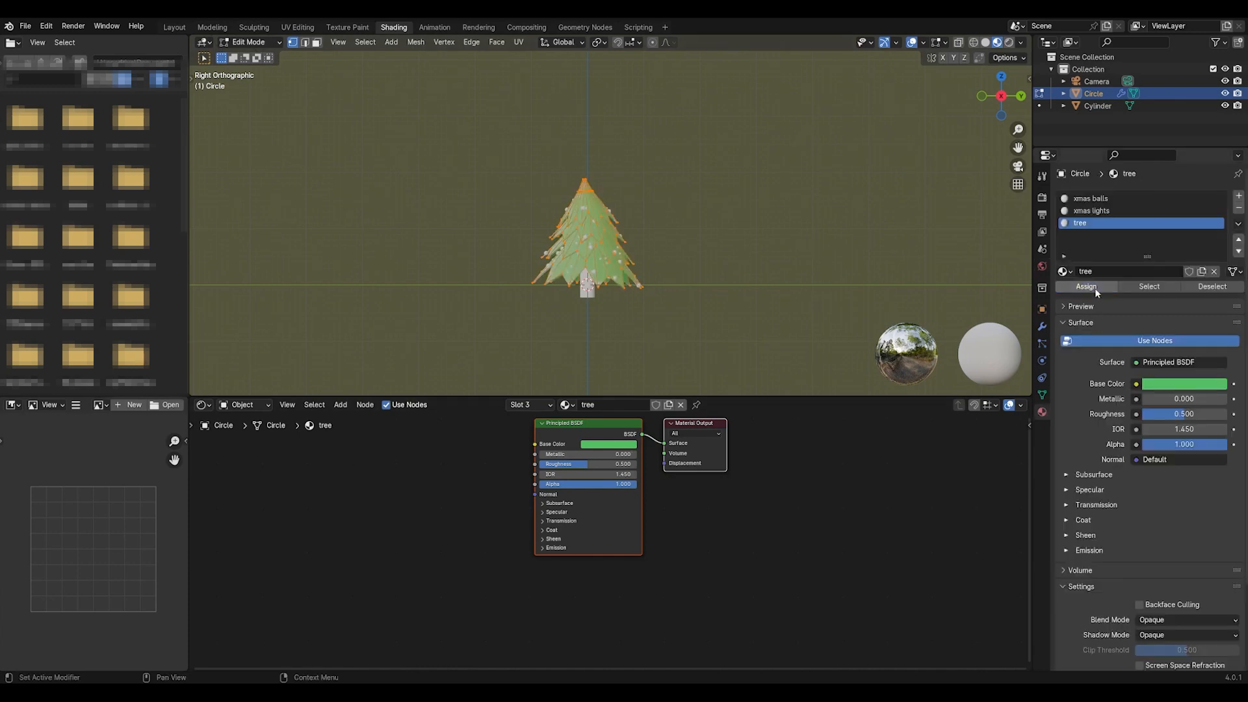
# Darken the tree material's green base color to a value of about 0.348 and return to Object Mode
pyautogui.scroll(1, 715, 351)
pyautogui.click(621, 444)
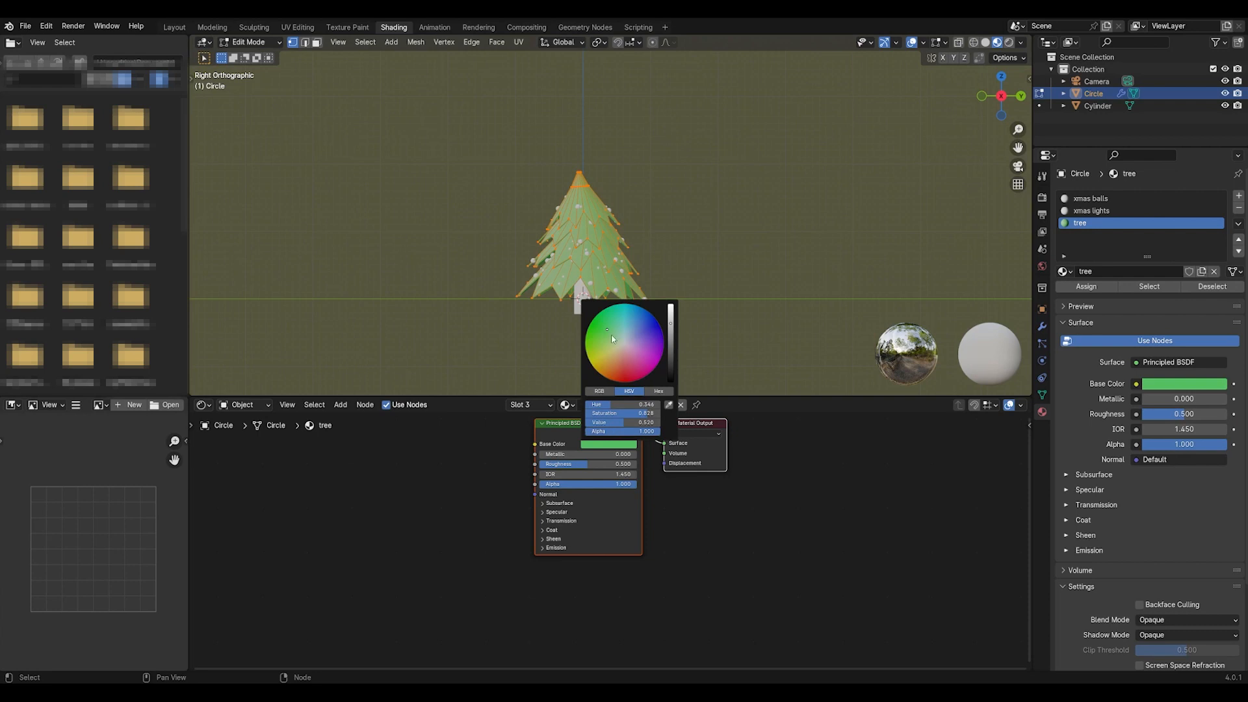
pyautogui.moveTo(666, 341); pyautogui.dragTo(667, 352)
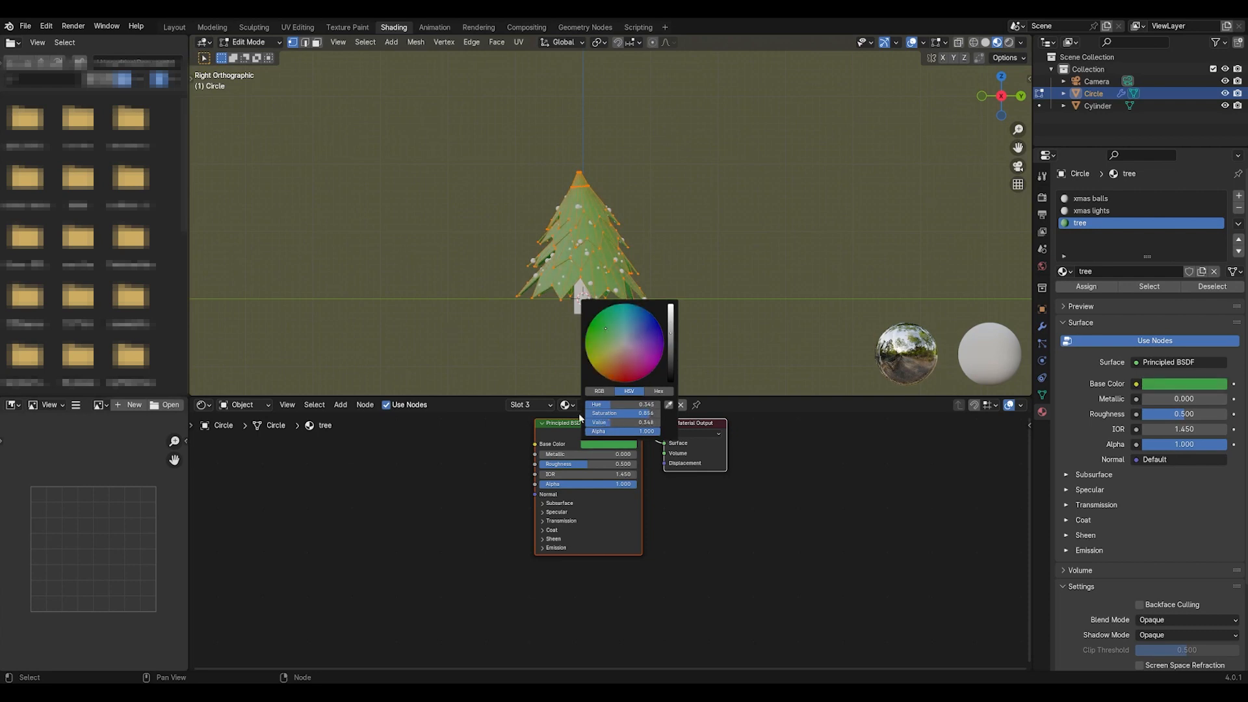
pyautogui.press('Tab')
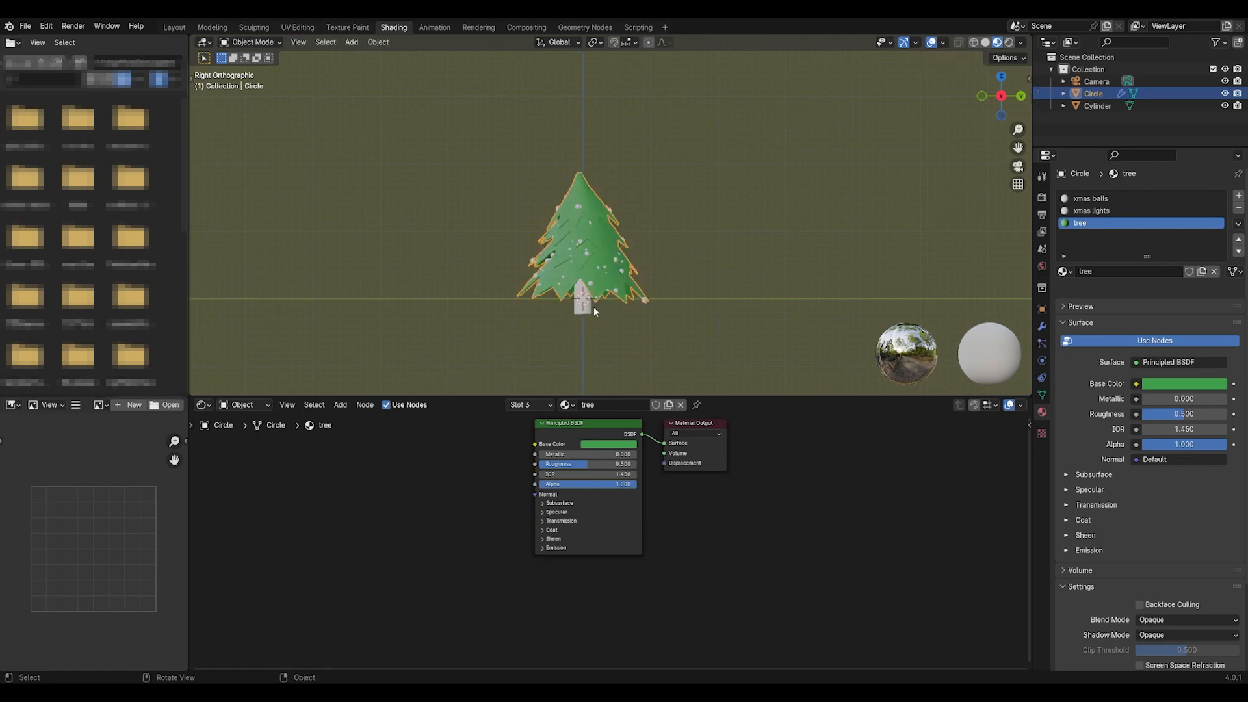
# Create a new material on the trunk cylinder and name it "trunk"
pyautogui.click(592, 307)
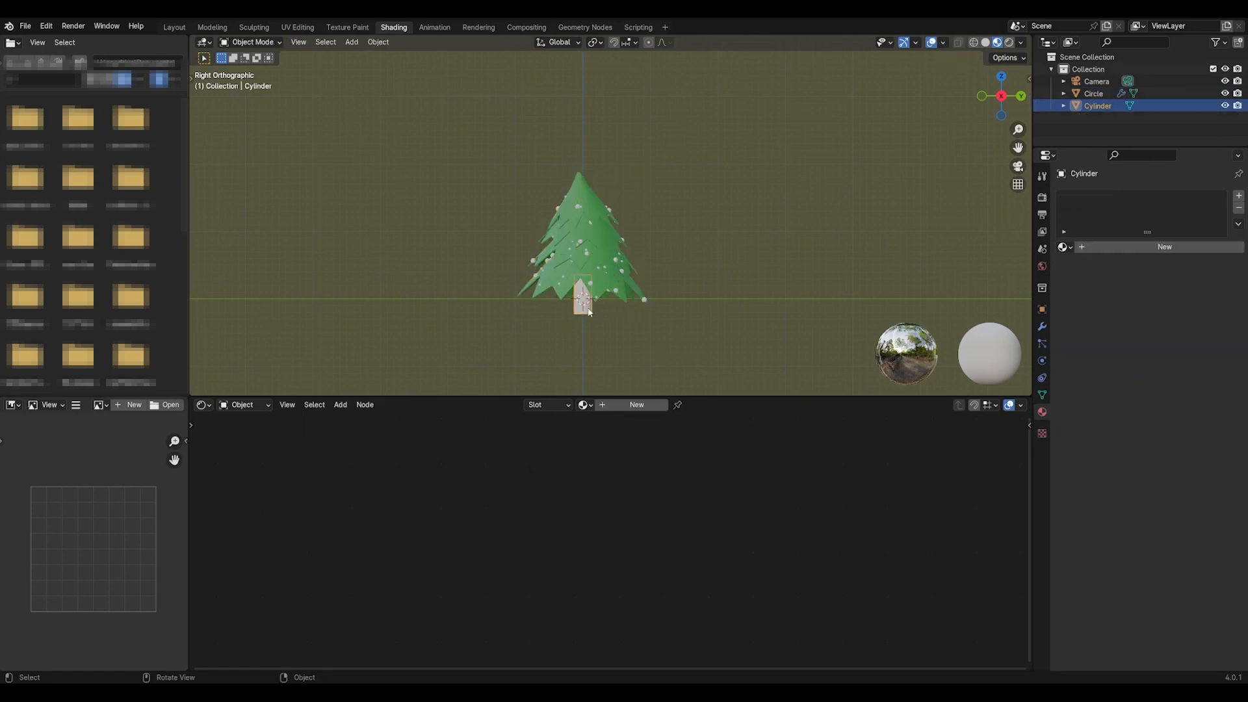
pyautogui.click(622, 407)
pyautogui.doubleClick(617, 407)
pyautogui.write('trunk')
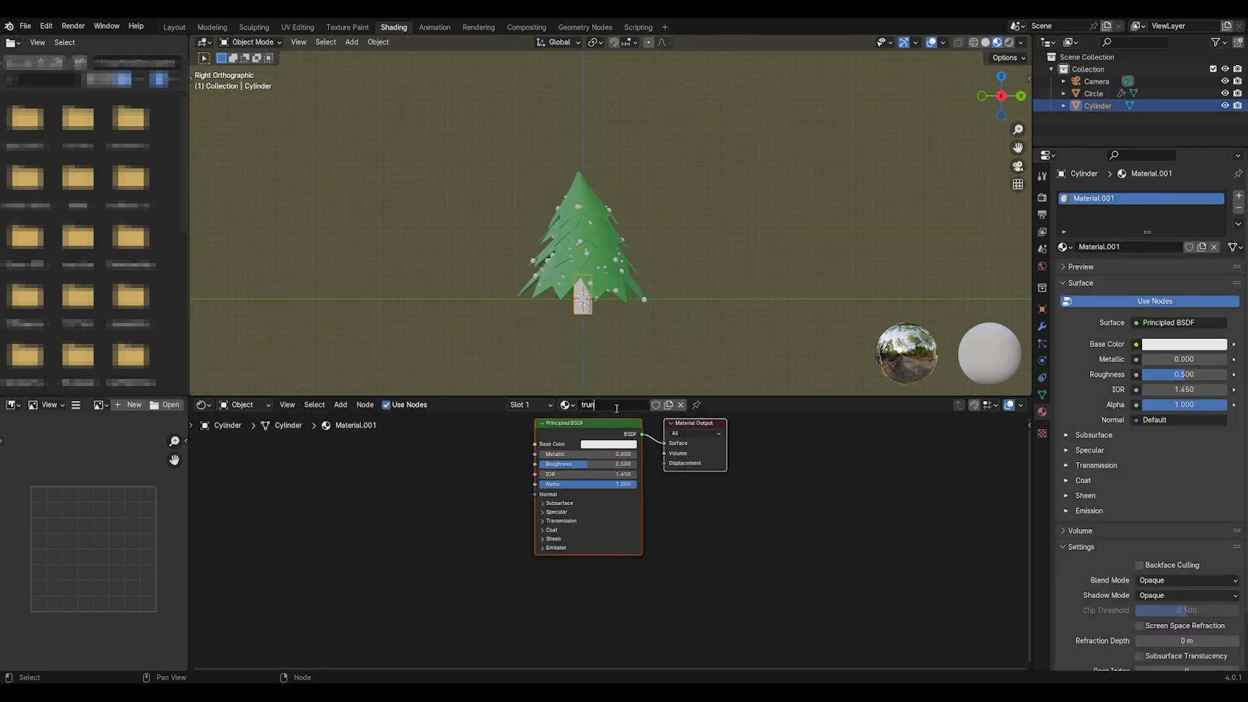
pyautogui.press('Return')
# Set the trunk material's base color to a dark brown with a value of about 0.148 and save the file
pyautogui.click(602, 444)
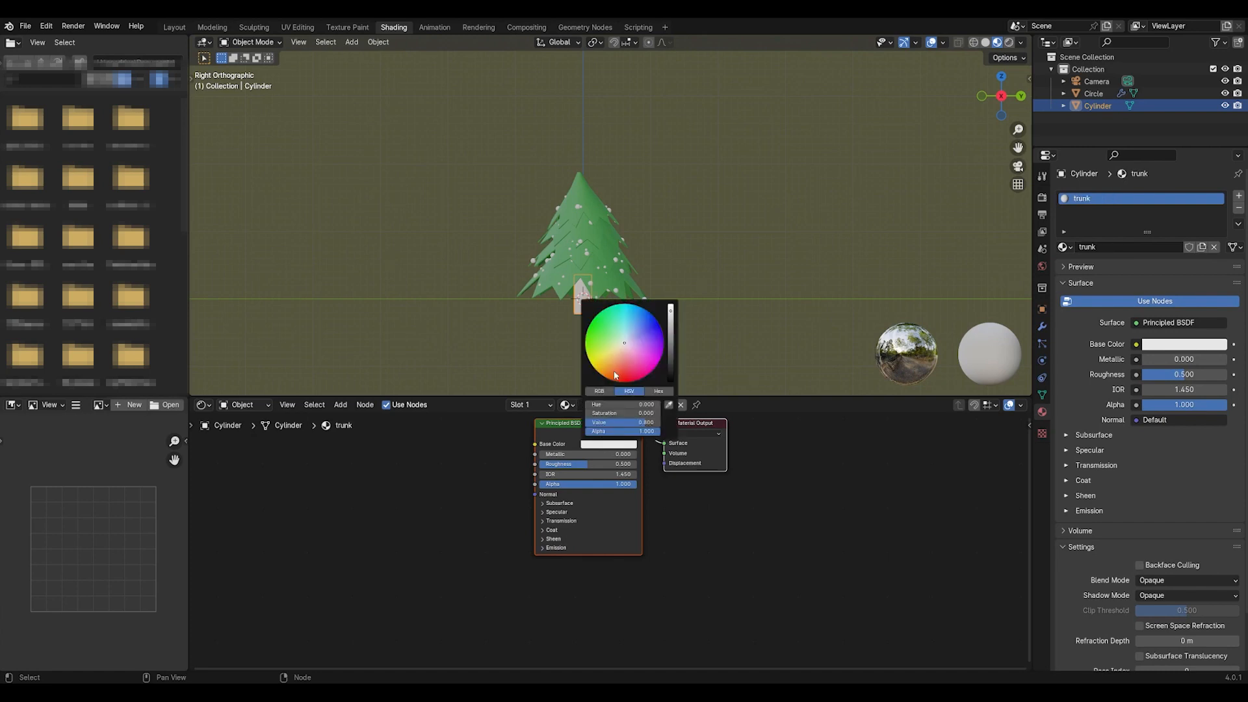
pyautogui.click(615, 361)
pyautogui.moveTo(671, 353); pyautogui.dragTo(671, 349)
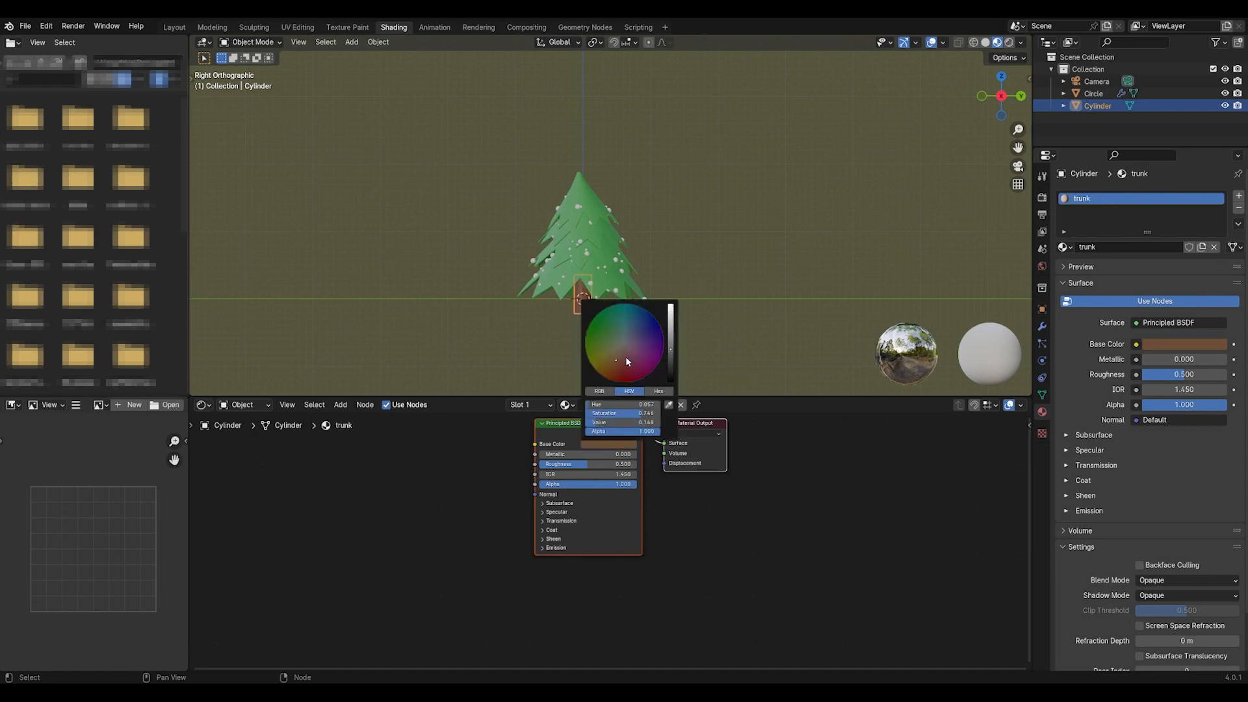
pyautogui.scroll(2, 563, 337)
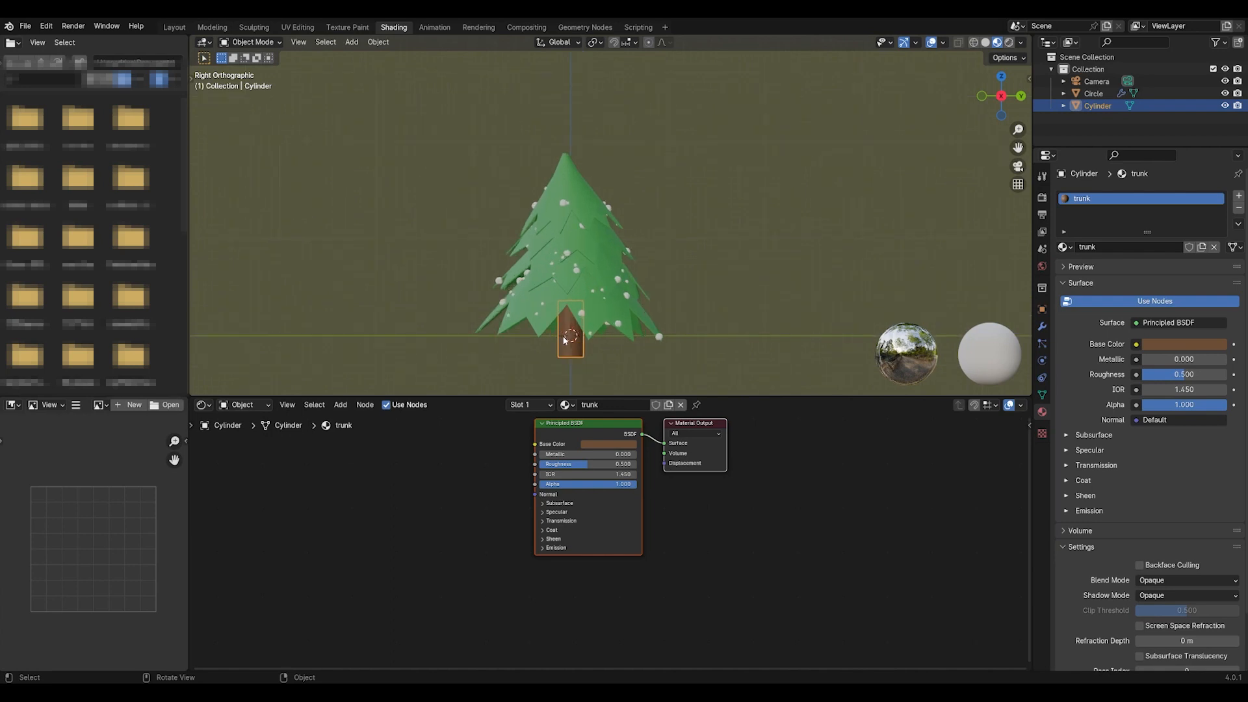
pyautogui.hotkey('ctrl', 's')
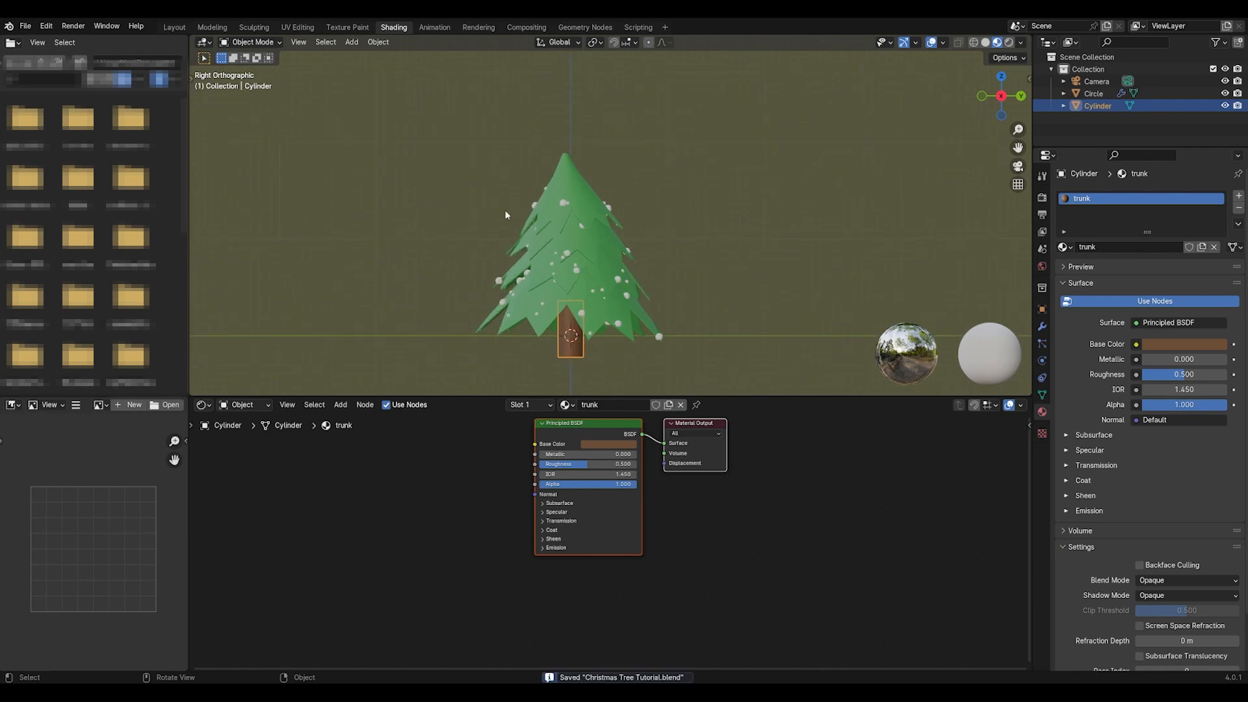
pyautogui.scroll(3, 527, 221)
pyautogui.moveTo(527, 221); pyautogui.dragTo(535, 232, button='middle')
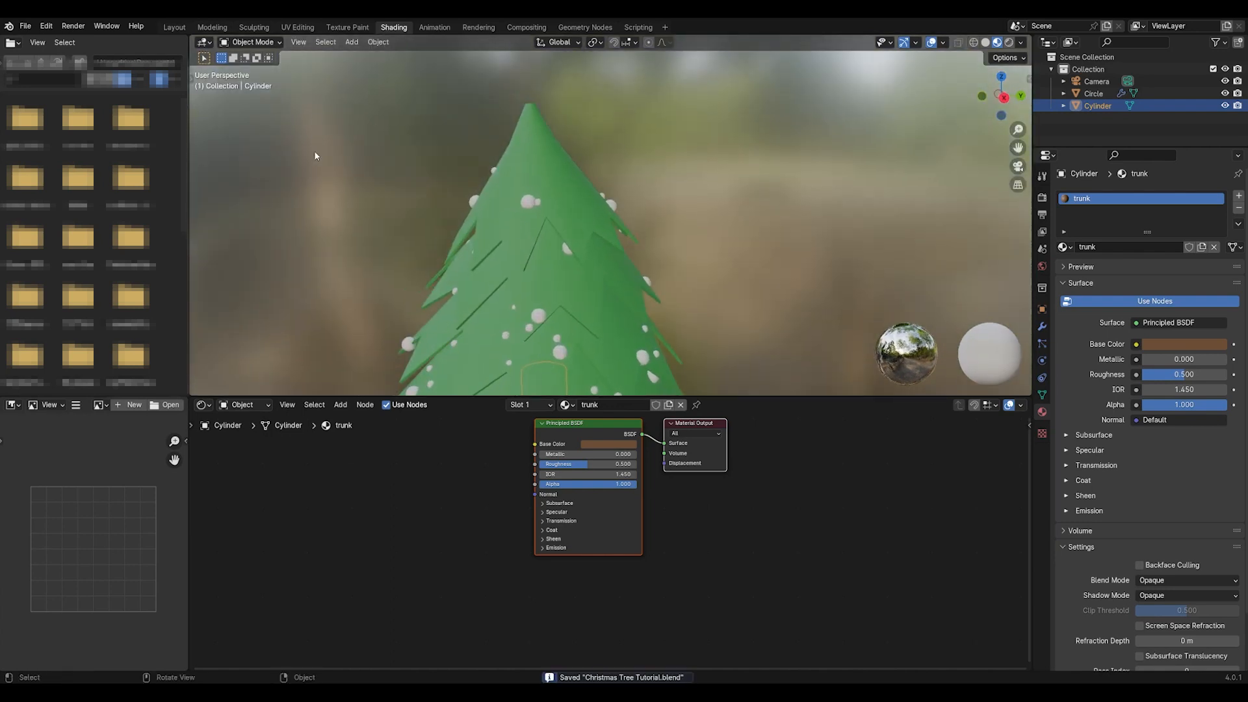
# In the Layout workspace, align the scene camera to a straight-on right-side view of the tree
pyautogui.click(174, 30)
pyautogui.click(1018, 166)
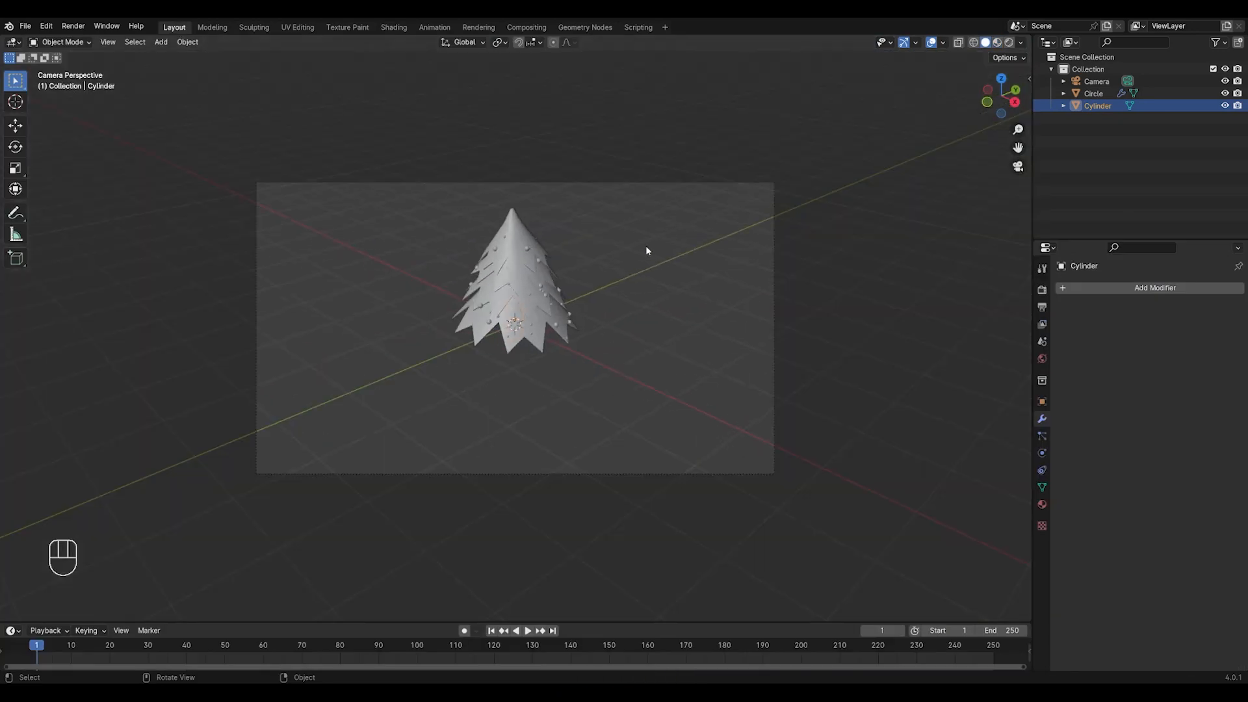
pyautogui.click(1011, 106)
pyautogui.press('ctrl+alt+KP_0')
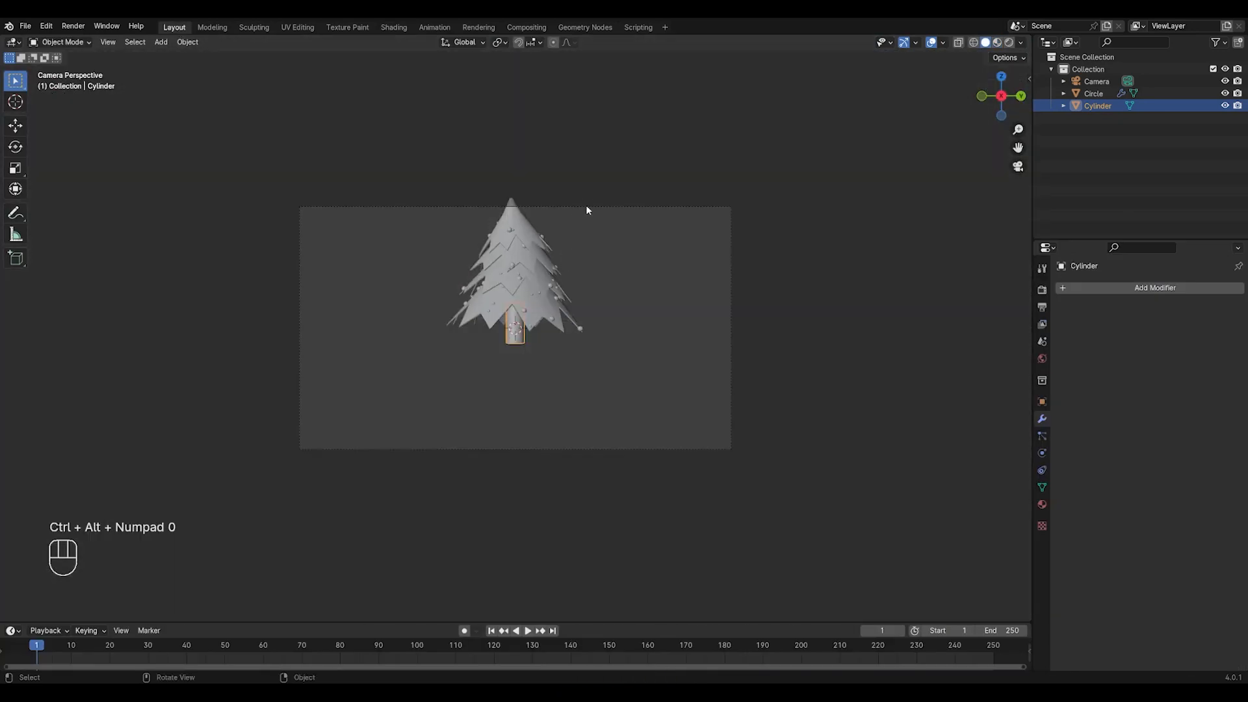
# Set the camera's focal length to 90 mm
pyautogui.press('g')
pyautogui.press('g')
pyautogui.click(1042, 453)
pyautogui.doubleClick(1178, 345)
pyautogui.write('90')
pyautogui.press('Return')
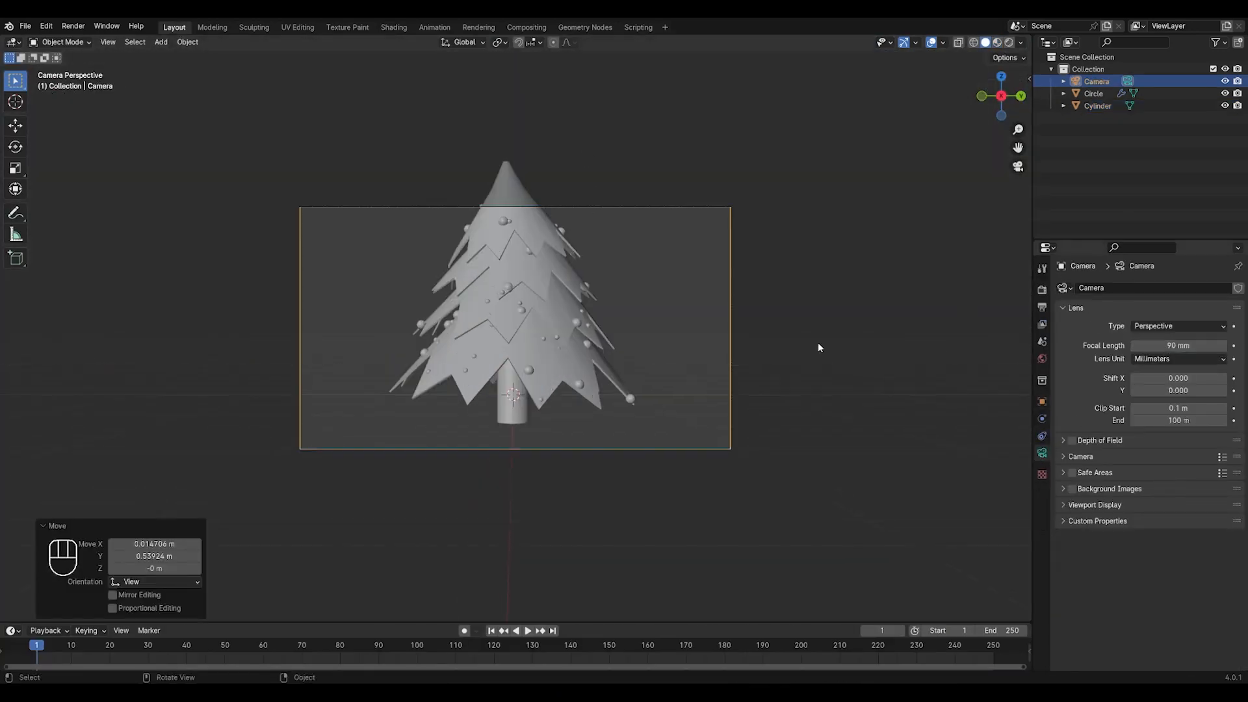
# Frame the whole tree by shifting the camera and pulling it back about 3.15 m along its local Z, and save the file
pyautogui.press('g')
pyautogui.click(680, 185)
pyautogui.press('g')
pyautogui.press('z')
pyautogui.press('z')
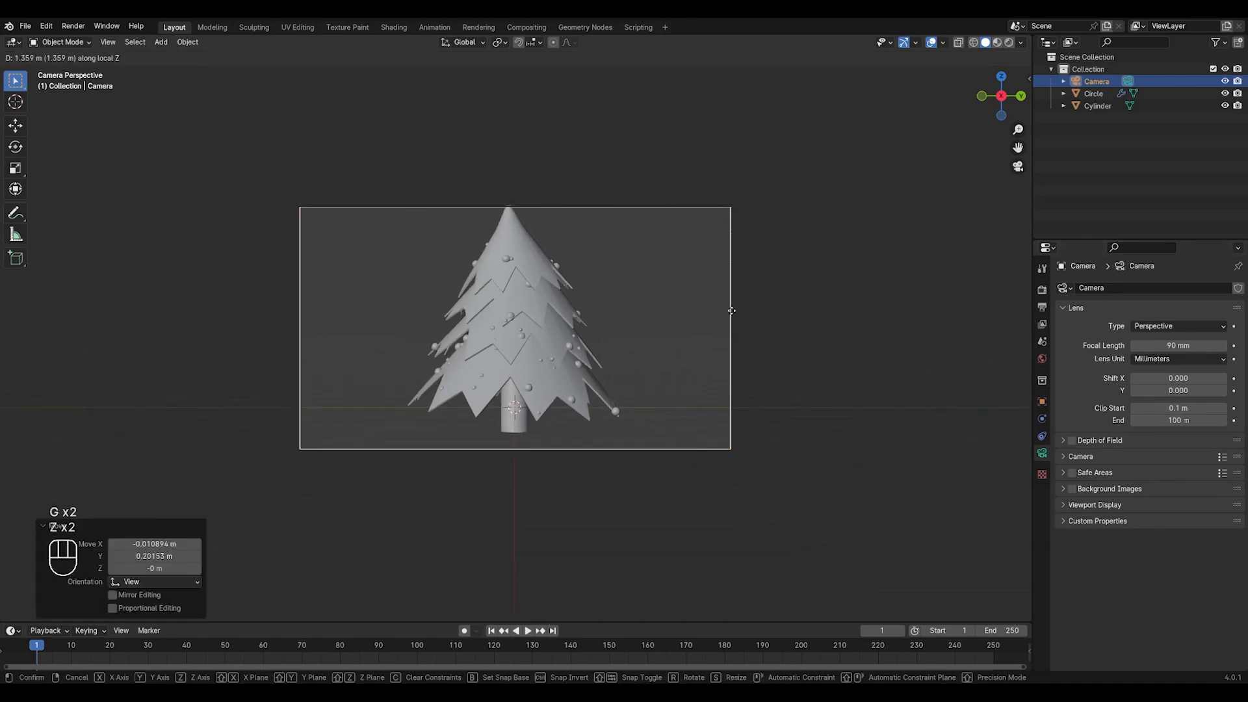
pyautogui.click(743, 364)
pyautogui.hotkey('ctrl', 's')
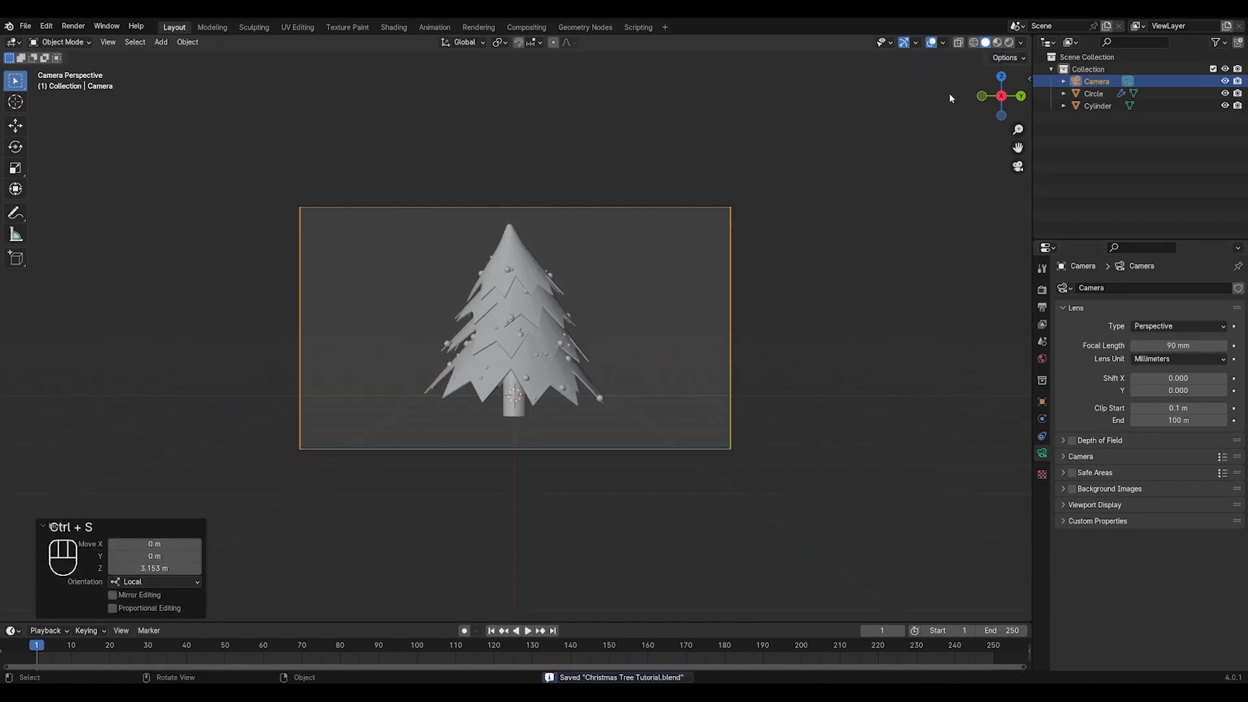
# Add an area light and place it beside the tree, about 2.24 m along positive Y
pyautogui.click(1001, 76)
pyautogui.scroll(-5, 560, 371)
pyautogui.hotkey('shift', 'a')
pyautogui.click(626, 509)
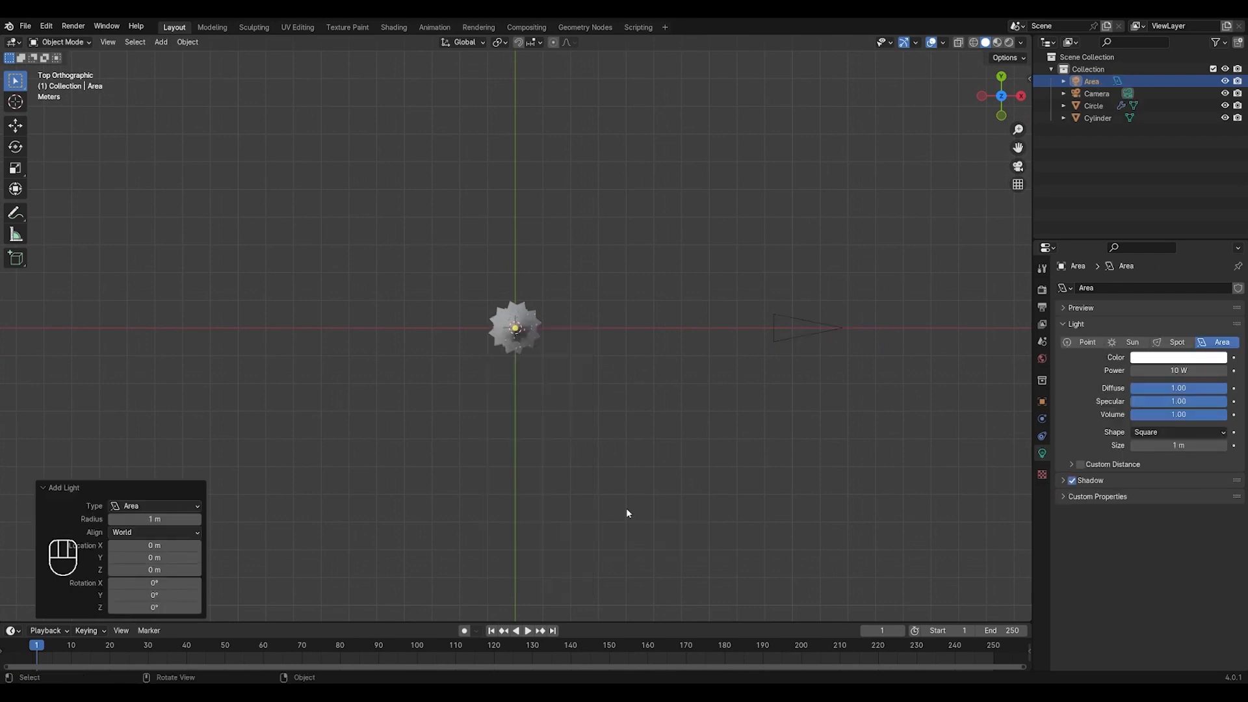
pyautogui.press('g')
pyautogui.click(879, 173)
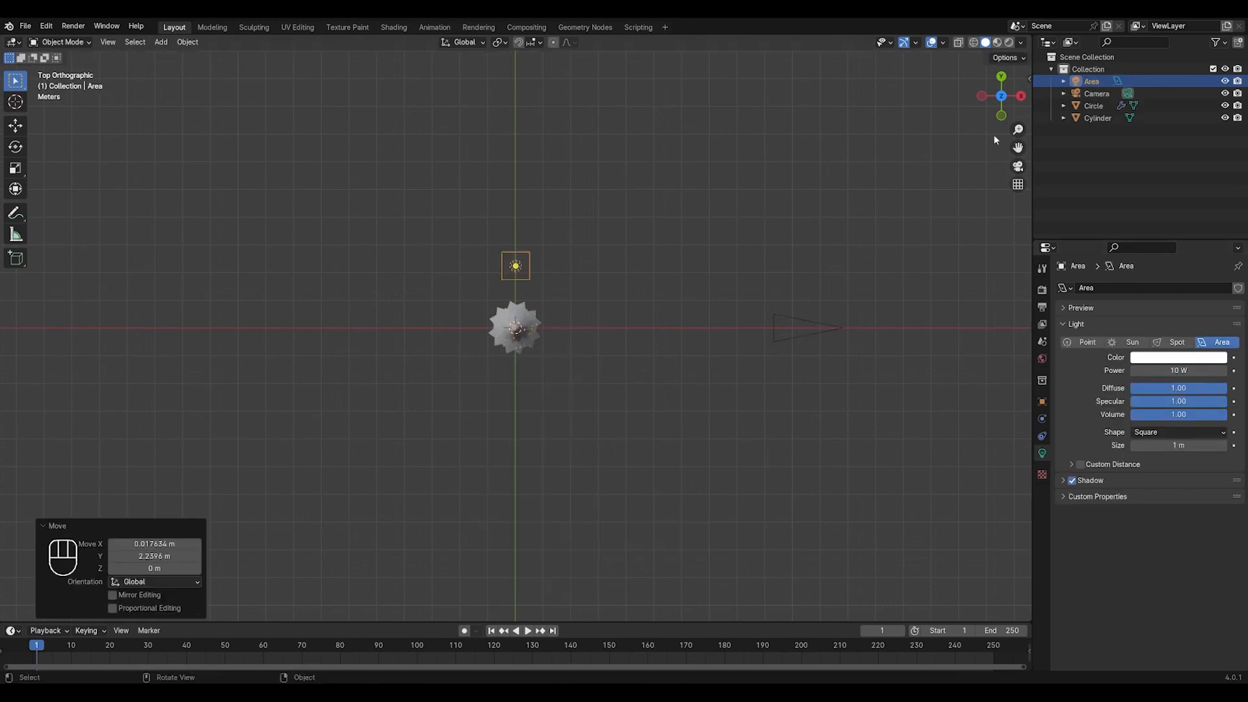
# Raise the area light about 2.33 m along Z and rotate it about 56.6° to aim down at the tree
pyautogui.click(1001, 115)
pyautogui.click(1021, 95)
pyautogui.press('g')
pyautogui.press('z')
pyautogui.click(587, 356)
pyautogui.press('r')
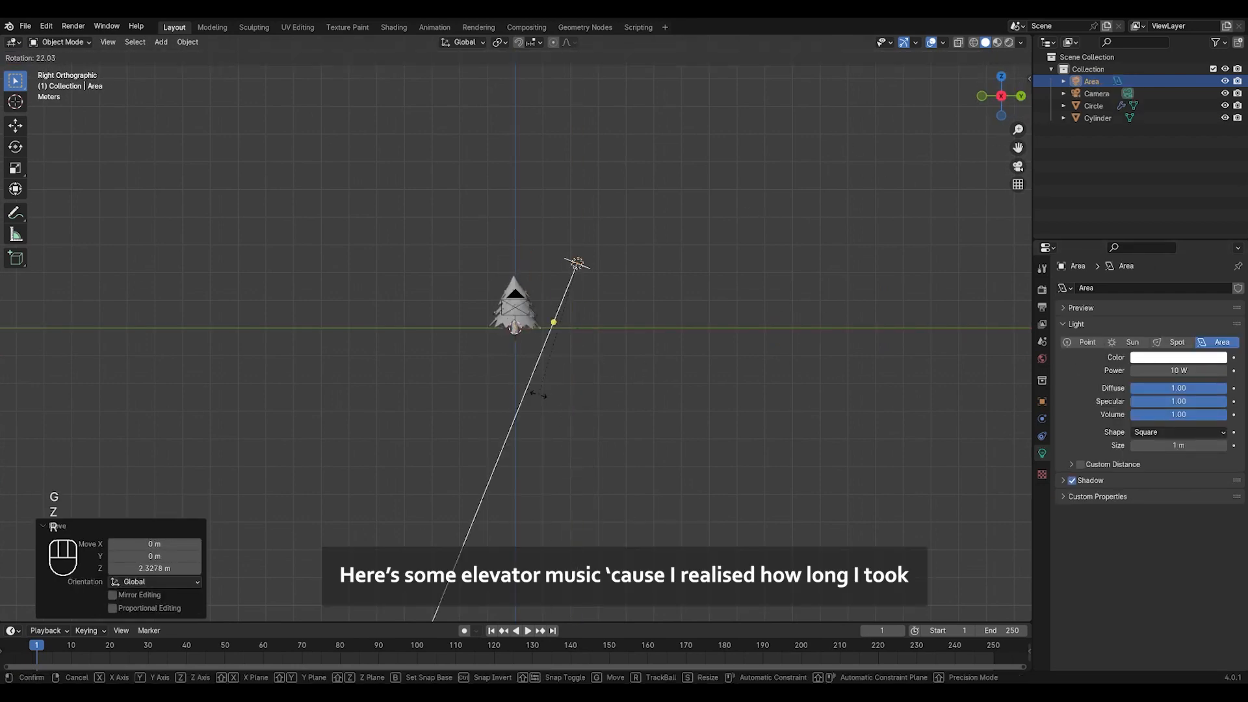
pyautogui.click(473, 350)
# Split the 3D viewport in two and show the rendered camera view in one half
pyautogui.moveTo(2, 39); pyautogui.dragTo(500, 56)
pyautogui.click(495, 43)
pyautogui.click(485, 167)
# Try a power of 1000 W on the area light, and reduce it to 500 W
pyautogui.click(1168, 368)
pyautogui.write('10')
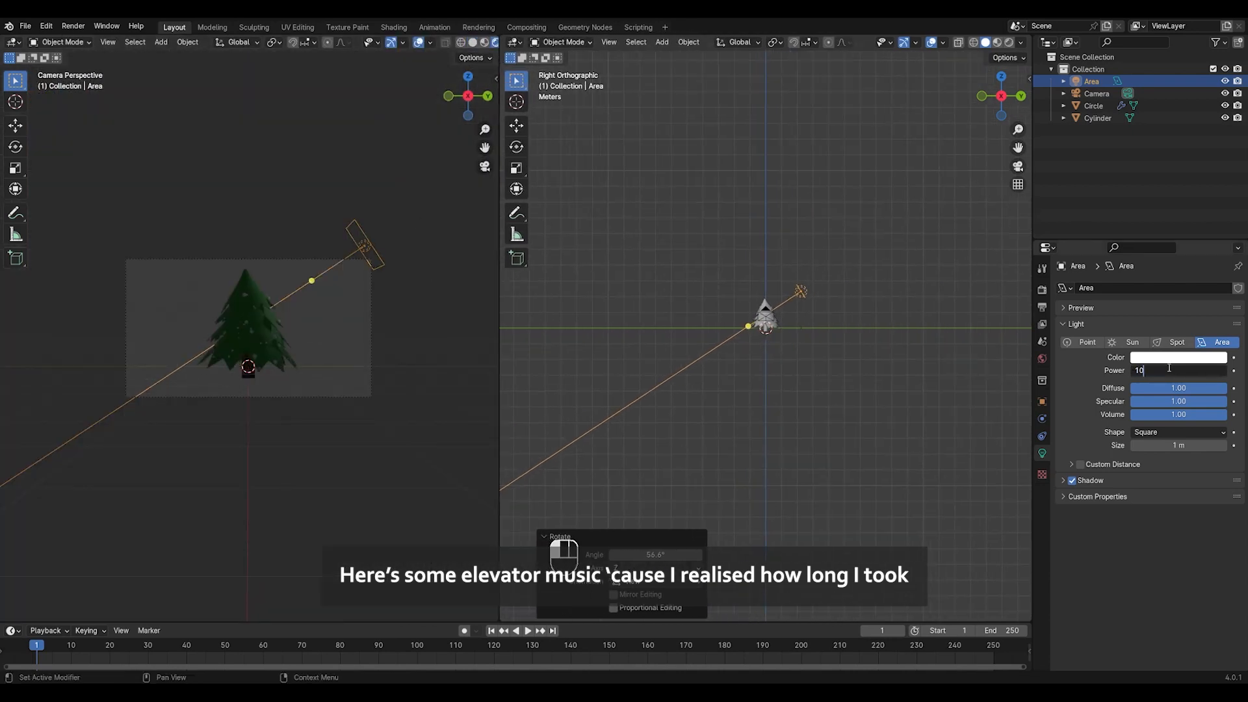
pyautogui.write('00')
pyautogui.press('Return')
pyautogui.click(1169, 368)
pyautogui.write('500')
pyautogui.press('Return')
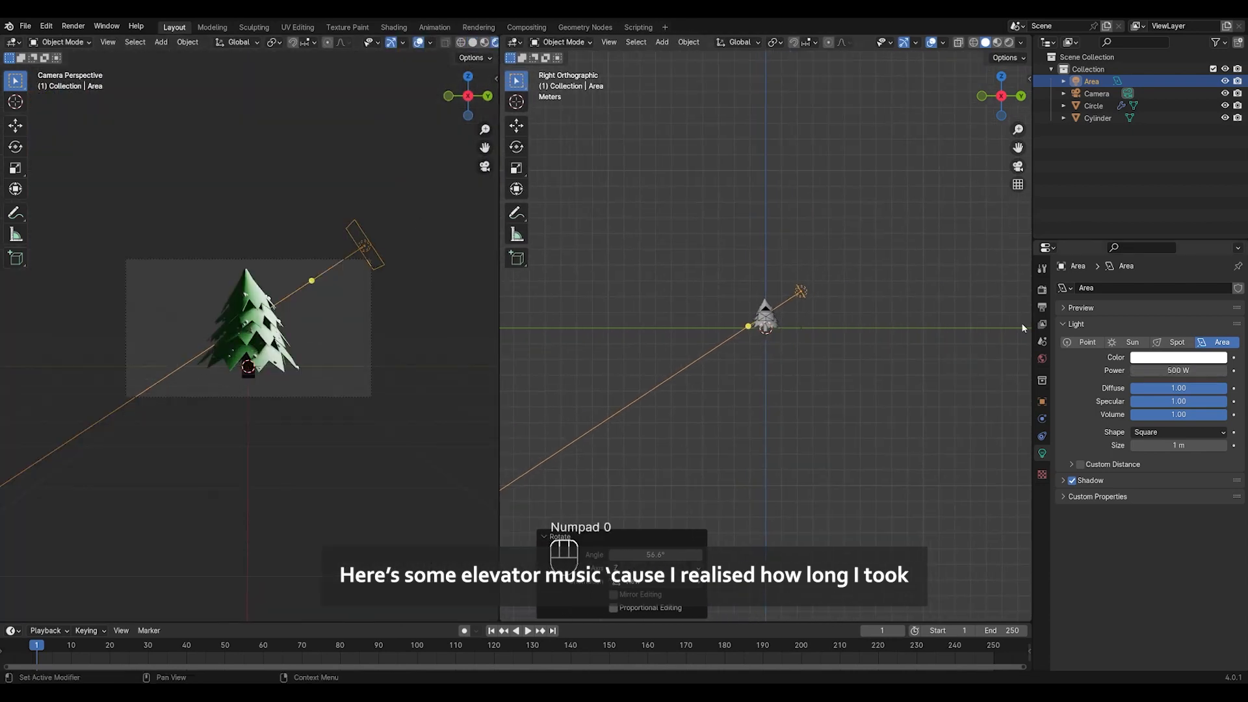
# Move the area light farther from the tree along its local Z and set its power to 300 W
pyautogui.click(802, 292)
pyautogui.press('g')
pyautogui.press('z')
pyautogui.press('z')
pyautogui.click(820, 282)
pyautogui.click(1174, 369)
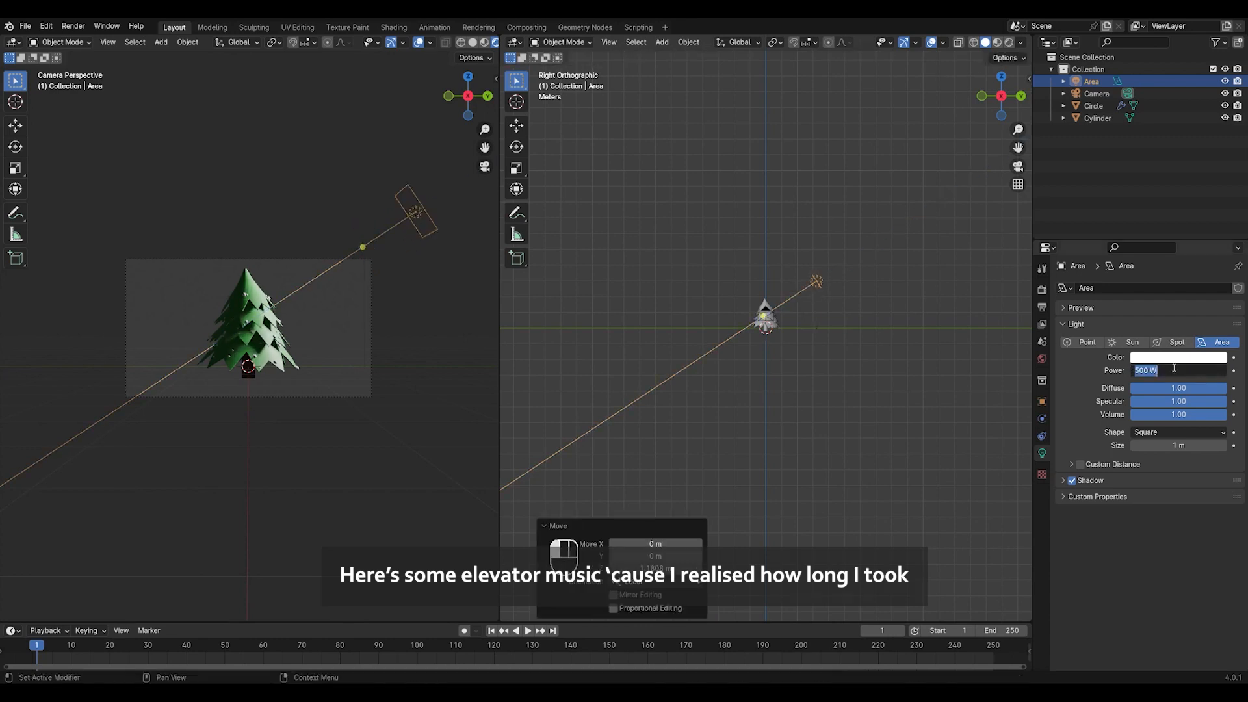
pyautogui.write('300')
pyautogui.press('Return')
# Duplicate the area light, rotated 180° about Z, about 6.3 m along negative Y to the tree's other side, with 150 W power
pyautogui.hotkey('shift', 'd')
pyautogui.rightClick(803, 296)
pyautogui.write('rz180')
pyautogui.press('Return')
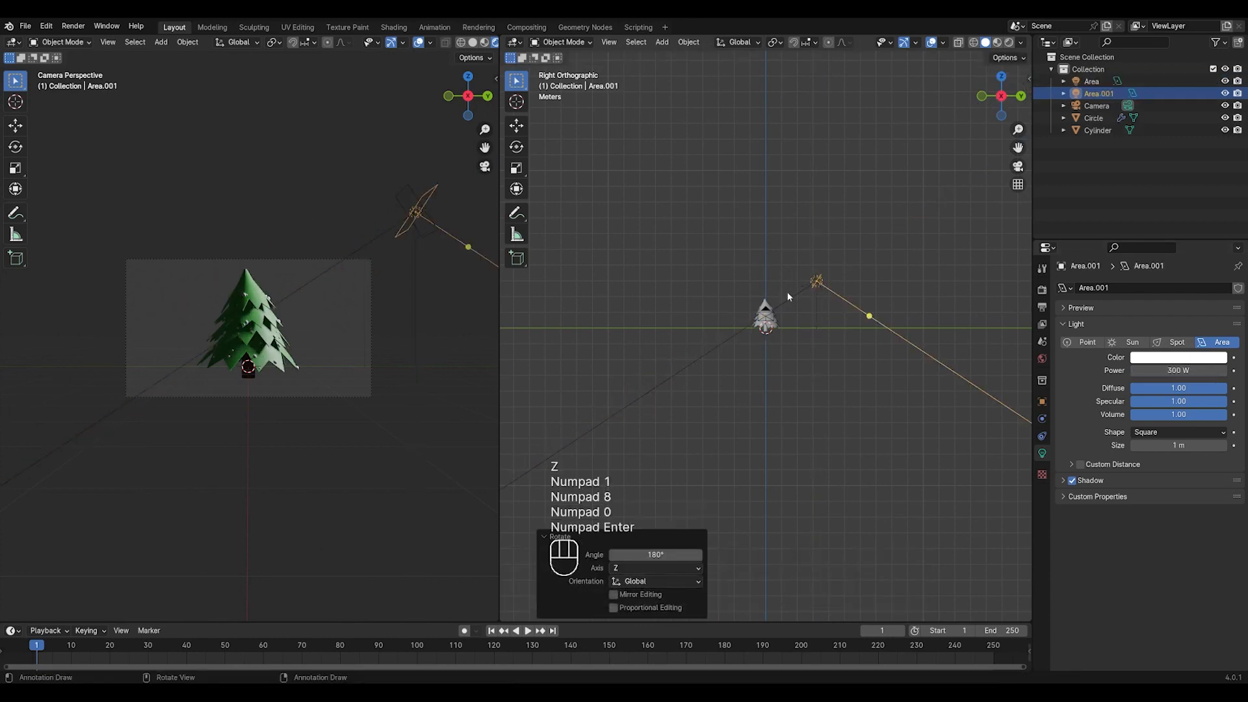
pyautogui.press('g')
pyautogui.press('y')
pyautogui.click(689, 296)
pyautogui.click(1203, 372)
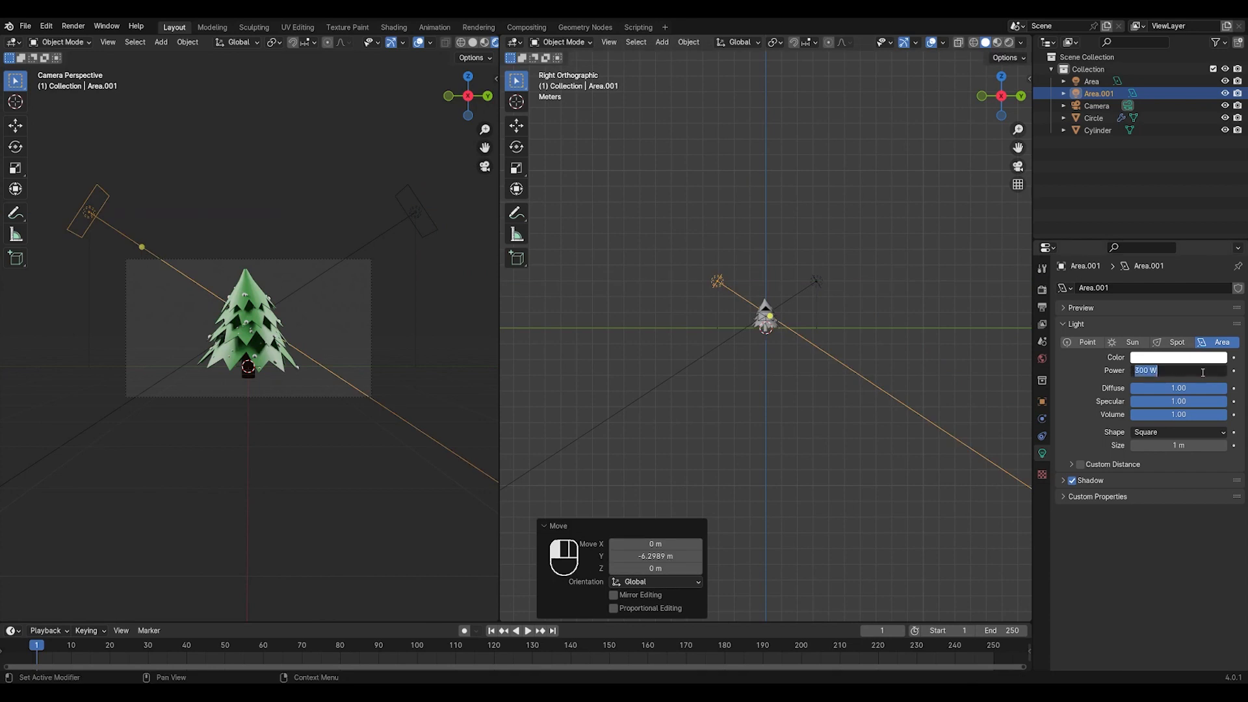
pyautogui.write('200')
pyautogui.press('Return')
# Select both area lights in top view and move them together to sit behind the tree
pyautogui.press('KP_7')
pyautogui.scroll(3, 806, 401)
pyautogui.keyDown('shift'); pyautogui.click(771, 244); pyautogui.keyUp('shift')
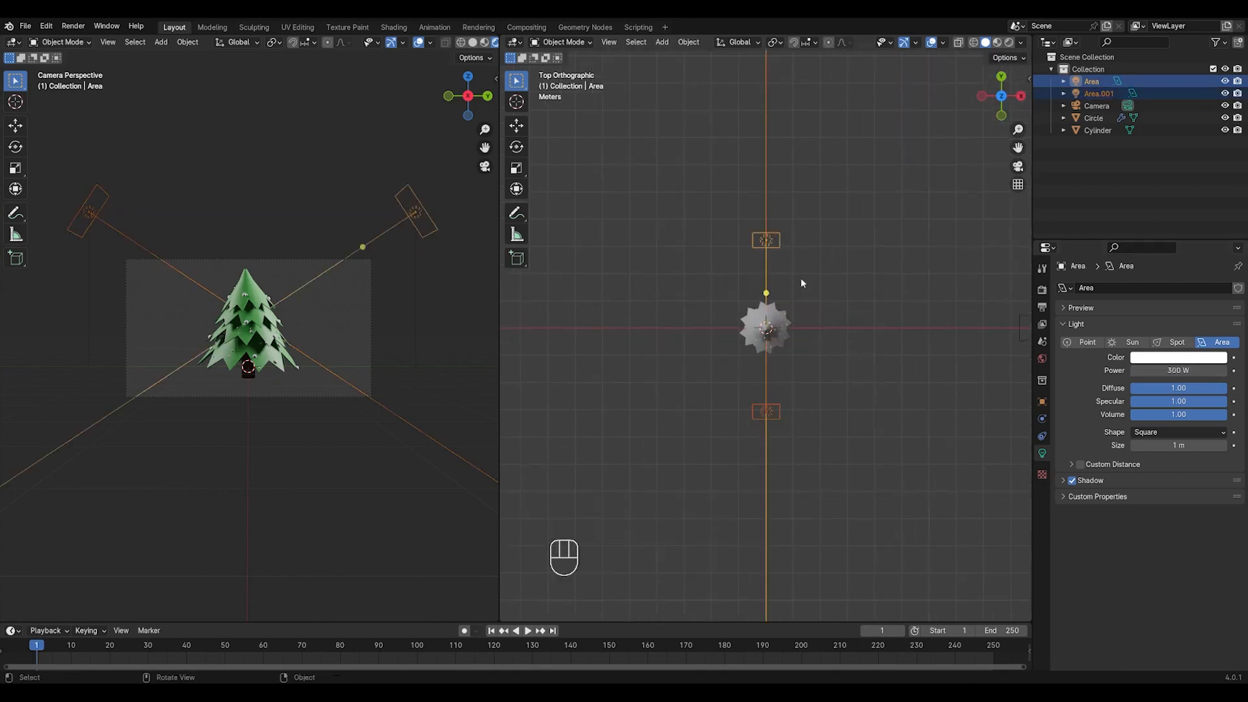
pyautogui.press('g')
pyautogui.click(804, 426)
# Rotate each area light about Z to face the tree, turning the duplicated one about -20.2°
pyautogui.click(730, 421)
pyautogui.press('r')
pyautogui.press('z')
pyautogui.click(736, 303)
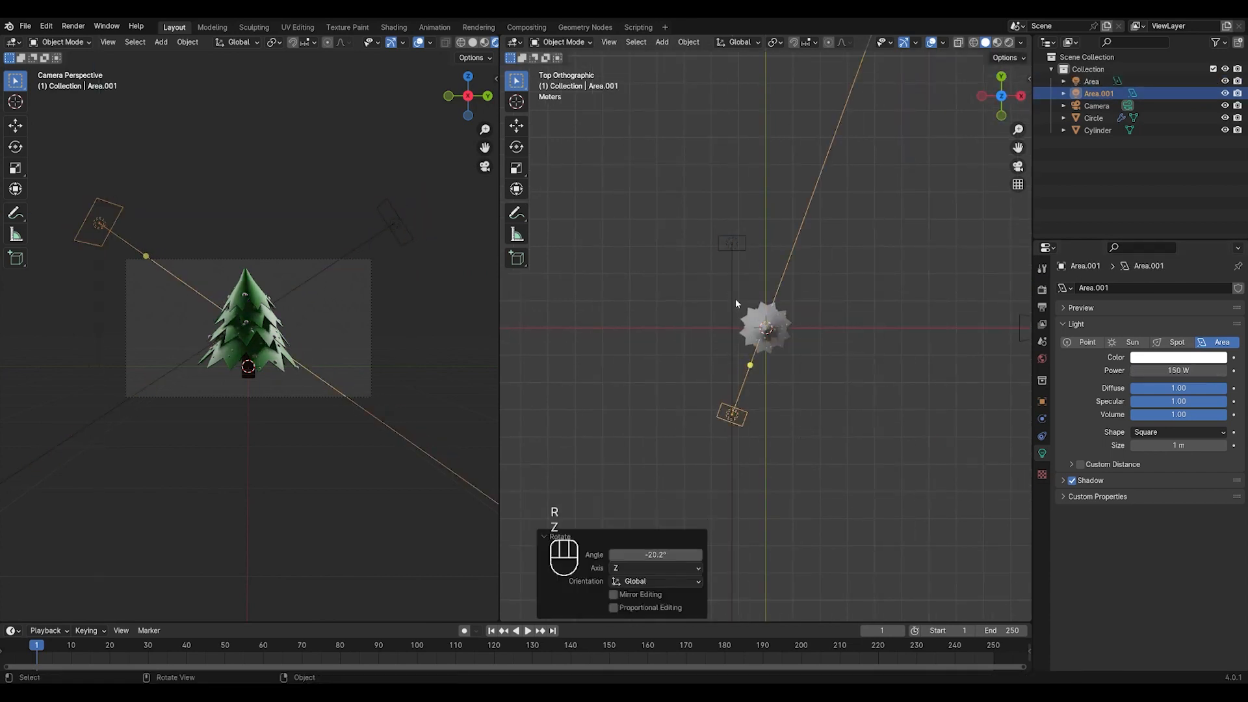
pyautogui.click(733, 243)
pyautogui.press('z')
pyautogui.press('r')
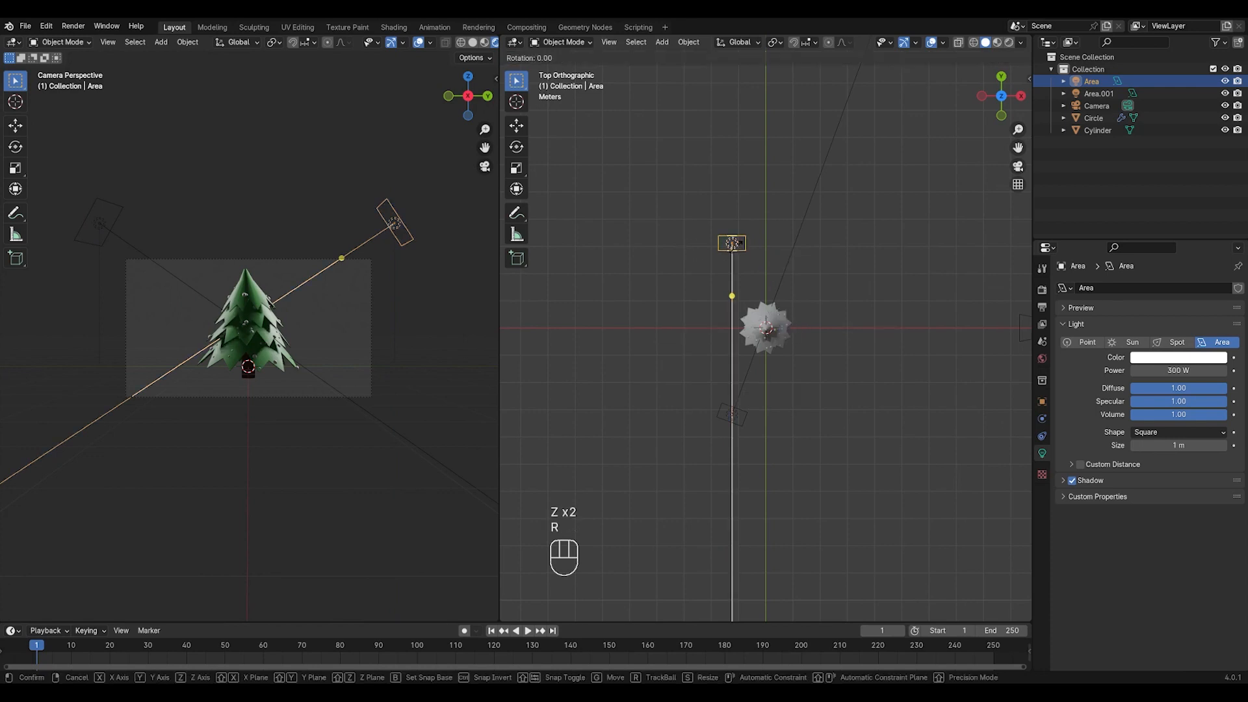
pyautogui.press('z')
pyautogui.click(733, 394)
# Duplicate an area light to directly behind the tree, rotate it about 66° around Z, and set its power to 100 W
pyautogui.hotkey('shift', 'd')
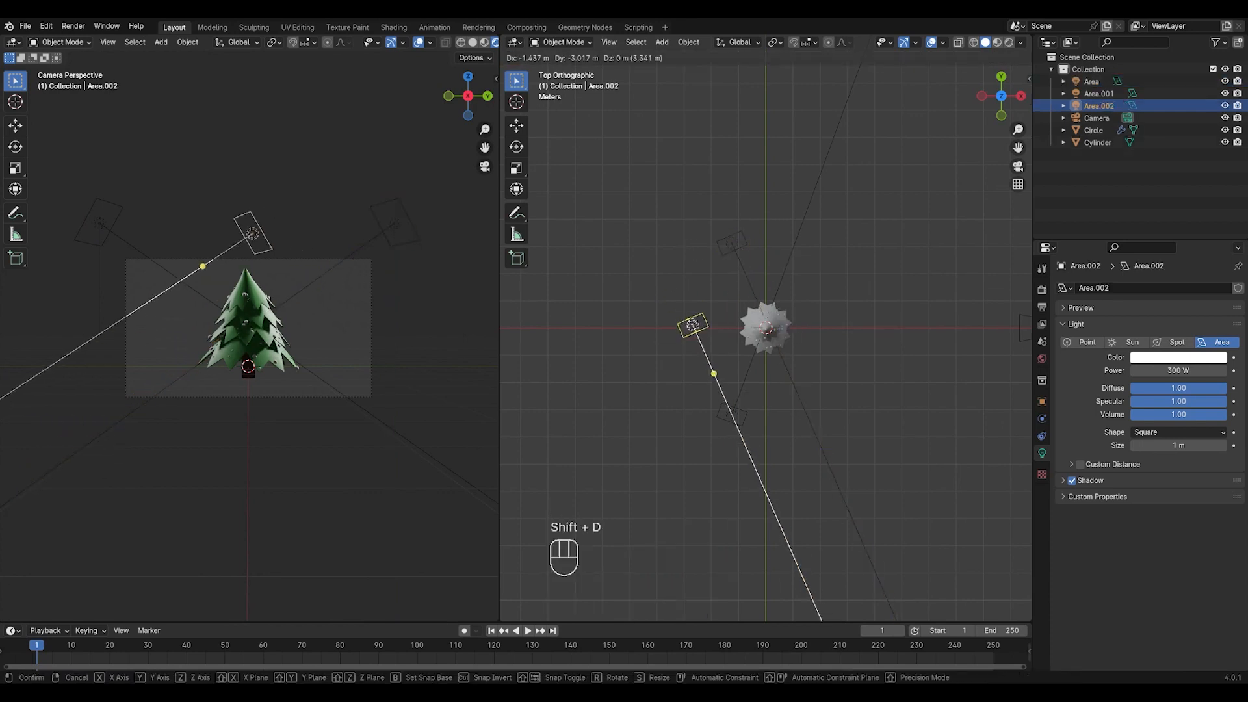
pyautogui.click(689, 416)
pyautogui.press('r')
pyautogui.press('z')
pyautogui.click(773, 364)
pyautogui.click(1178, 371)
pyautogui.write('100')
pyautogui.press('Return')
# In front view, lower the back area light along Z and tilt it toward the tree
pyautogui.click(1001, 115)
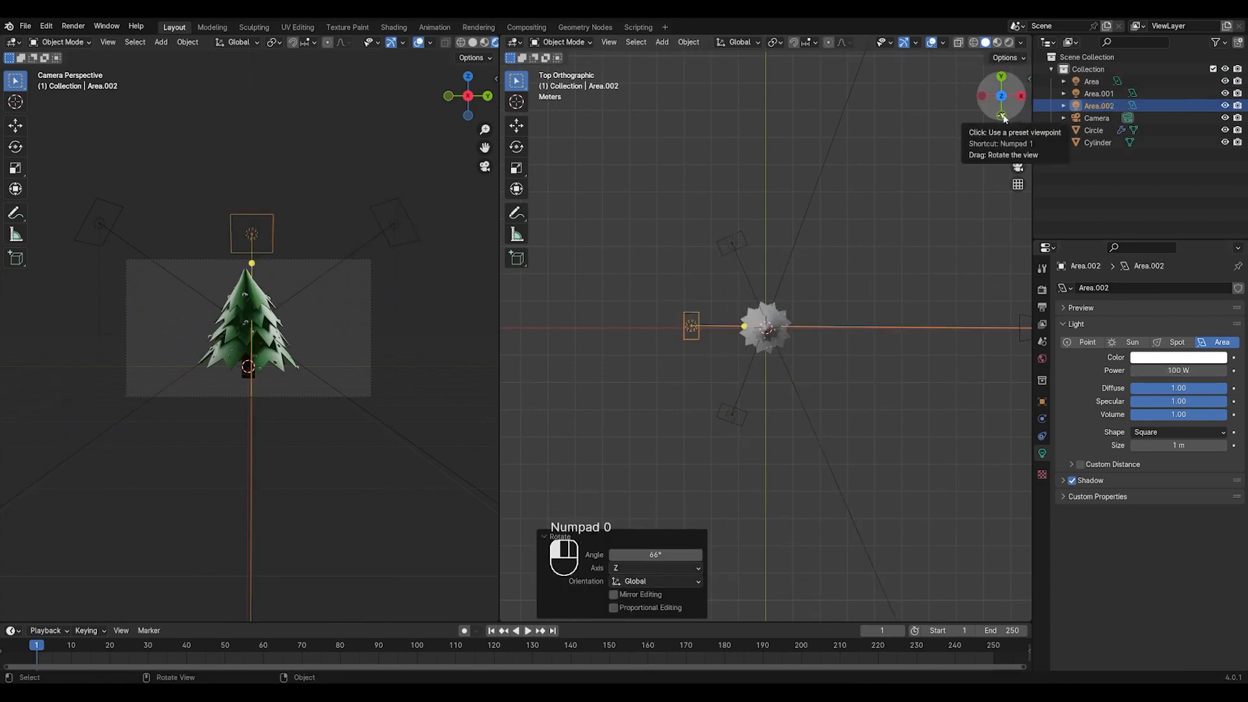
pyautogui.press('g')
pyautogui.press('z')
pyautogui.click(811, 348)
pyautogui.press('r')
pyautogui.click(792, 283)
# Set the power of side light Area.001 to 100 W and of side light Area to 250 W
pyautogui.click(733, 247)
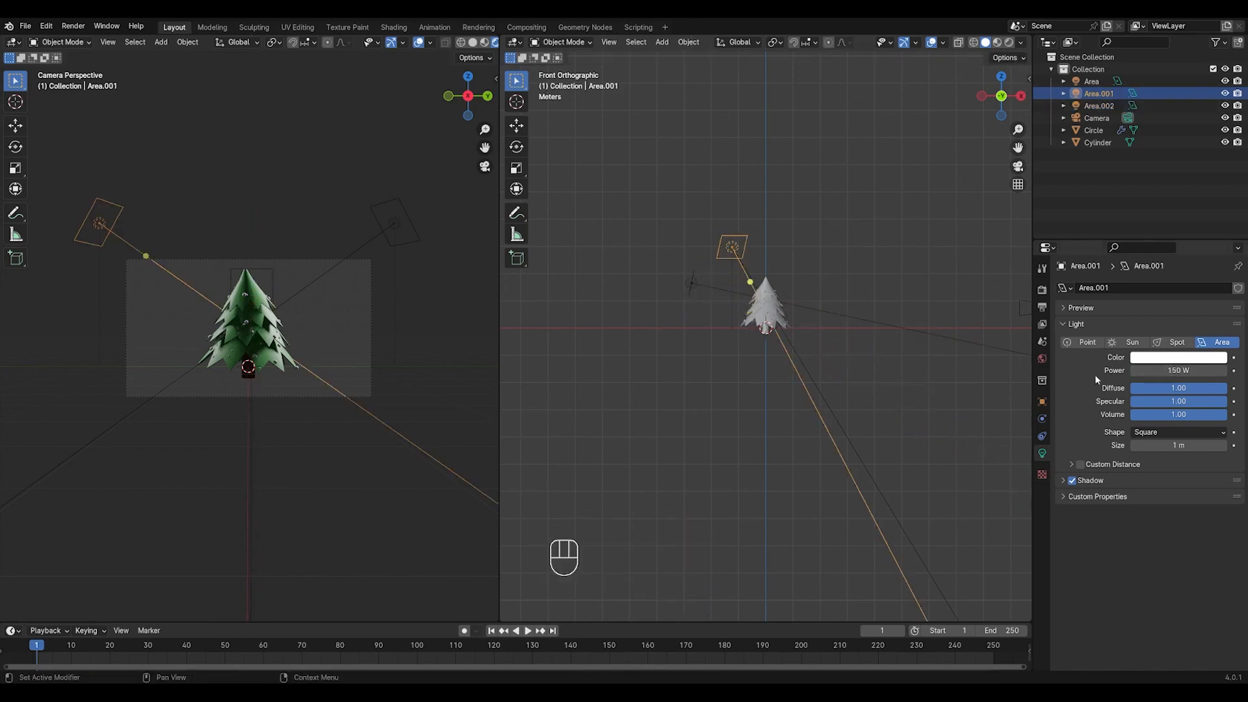
pyautogui.click(1001, 77)
pyautogui.scroll(2, 455, 299)
pyautogui.click(1179, 370)
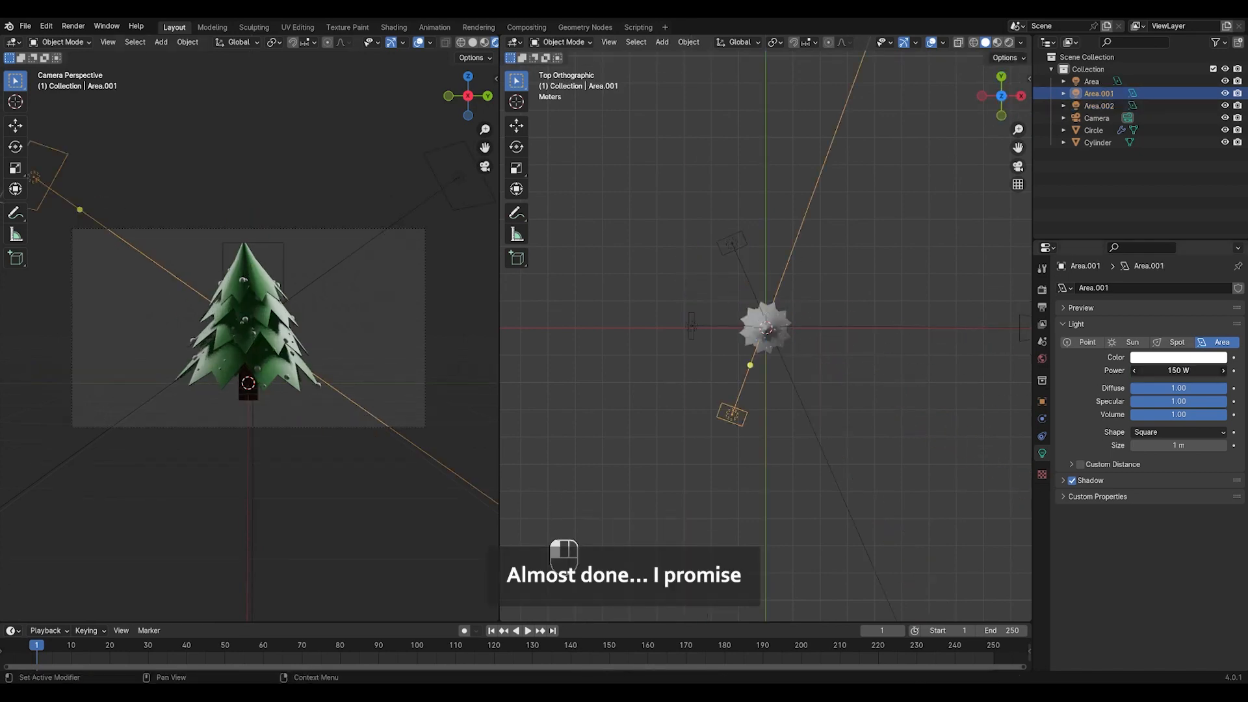
pyautogui.write('100')
pyautogui.press('Return')
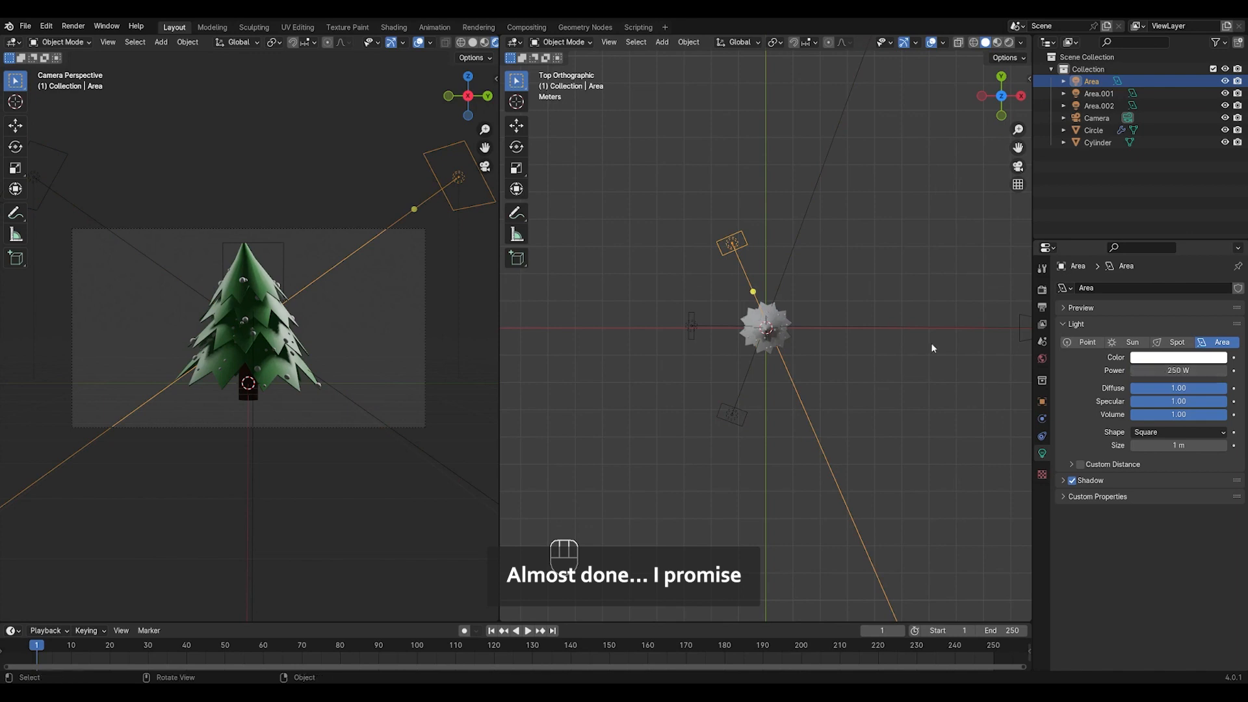
# Lower the back area light along Z, change its shape to Ellipse, and save the file
pyautogui.click(691, 328)
pyautogui.press('g')
pyautogui.press('z')
pyautogui.click(721, 357)
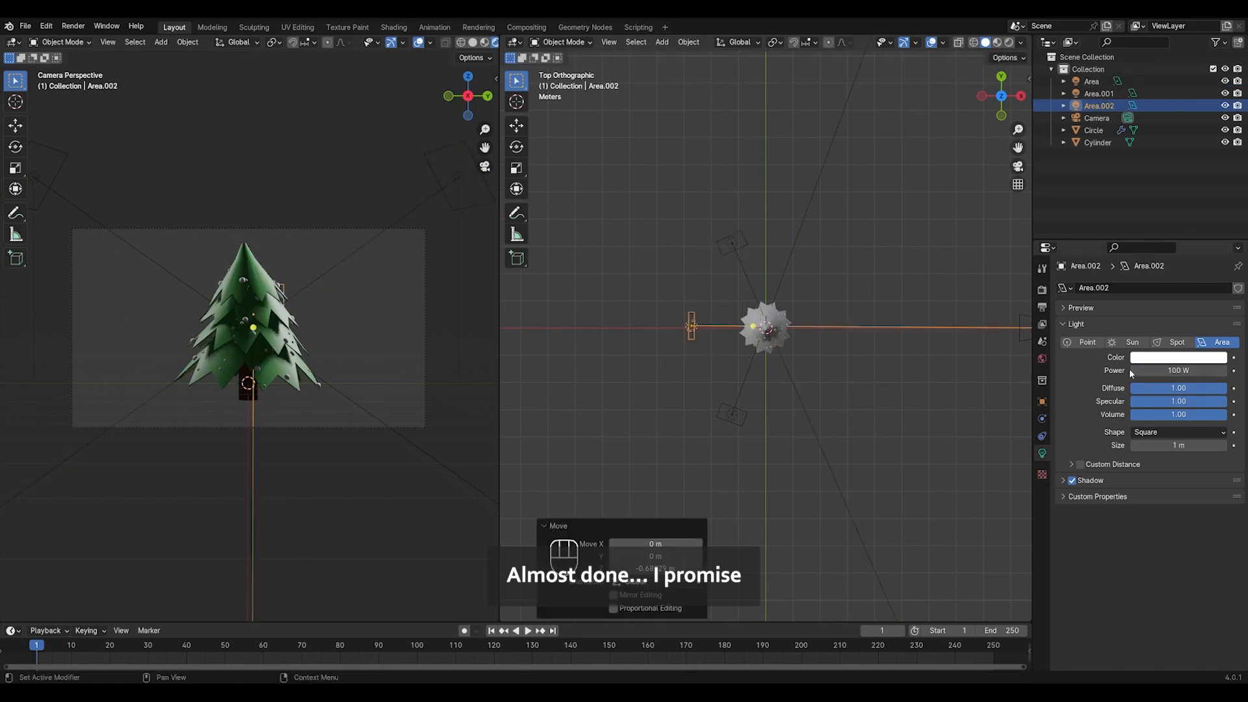
pyautogui.click(1179, 432)
pyautogui.click(1156, 488)
pyautogui.hotkey('ctrl', 's')
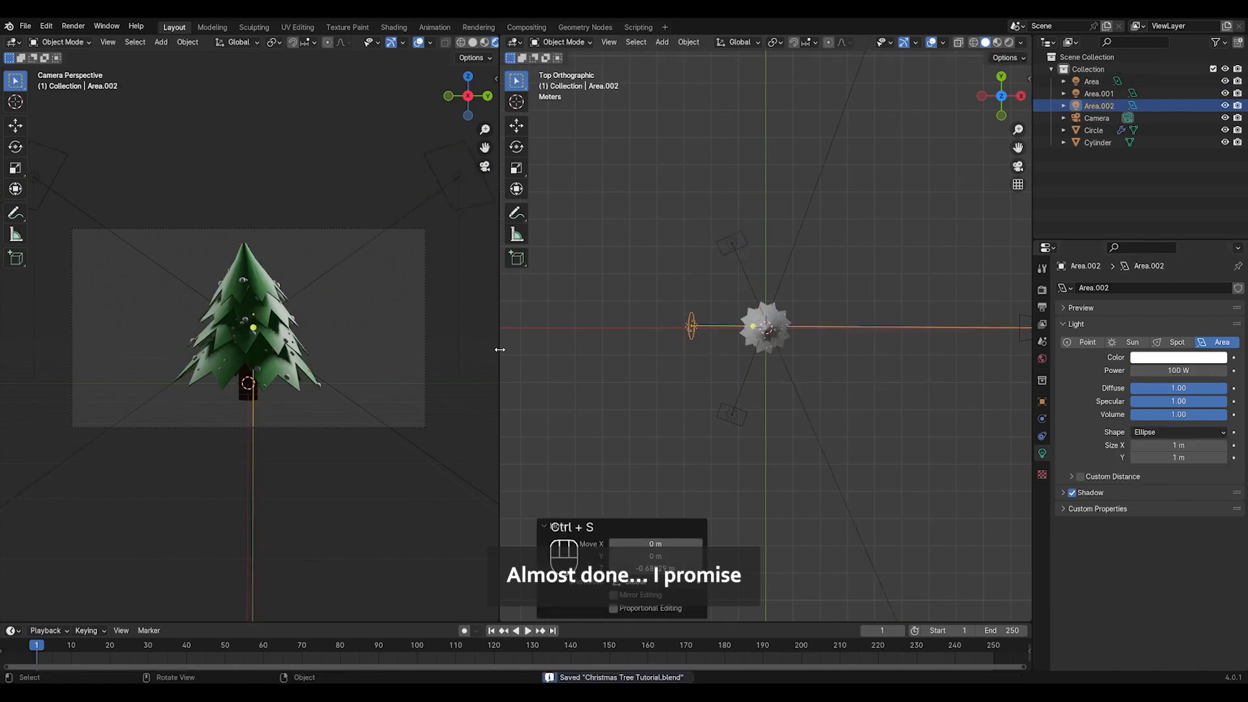
# In the Shading workspace, select the tree and open its xmas balls material
pyautogui.click(394, 28)
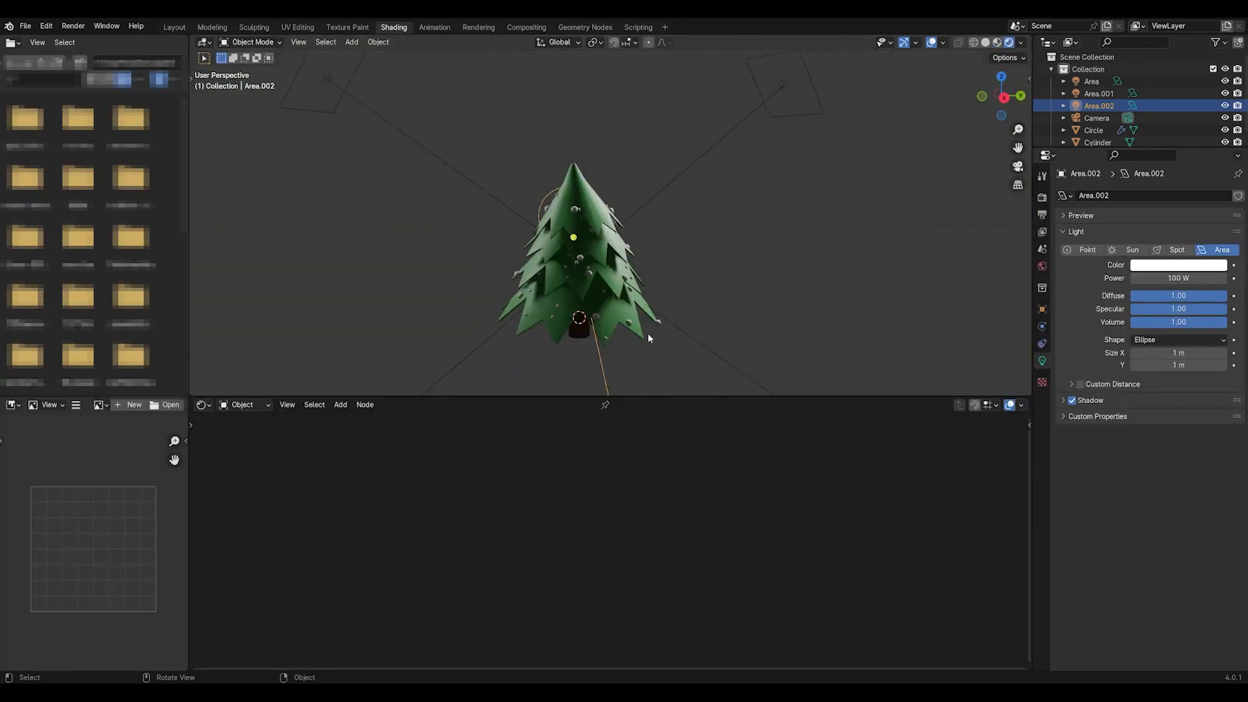
pyautogui.click(1004, 98)
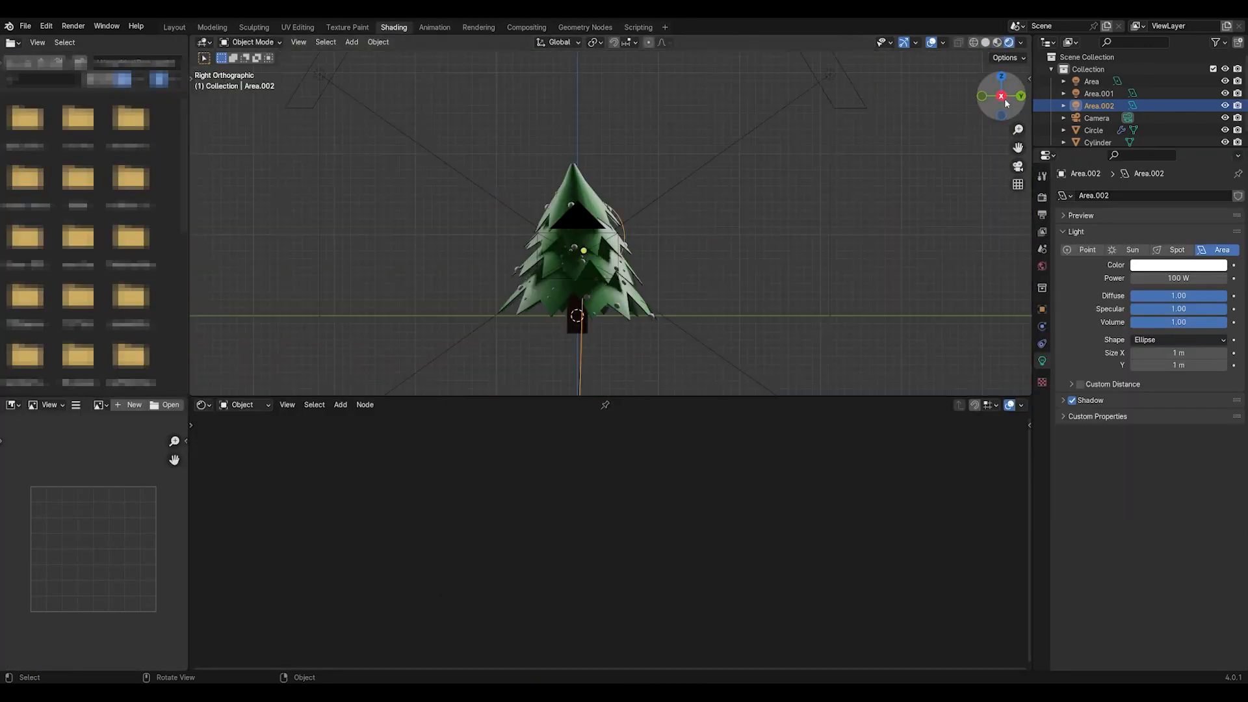
pyautogui.scroll(4, 532, 276)
pyautogui.moveTo(504, 278); pyautogui.dragTo(548, 284, button='middle')
pyautogui.moveTo(635, 331); pyautogui.dragTo(901, 331, button='middle')
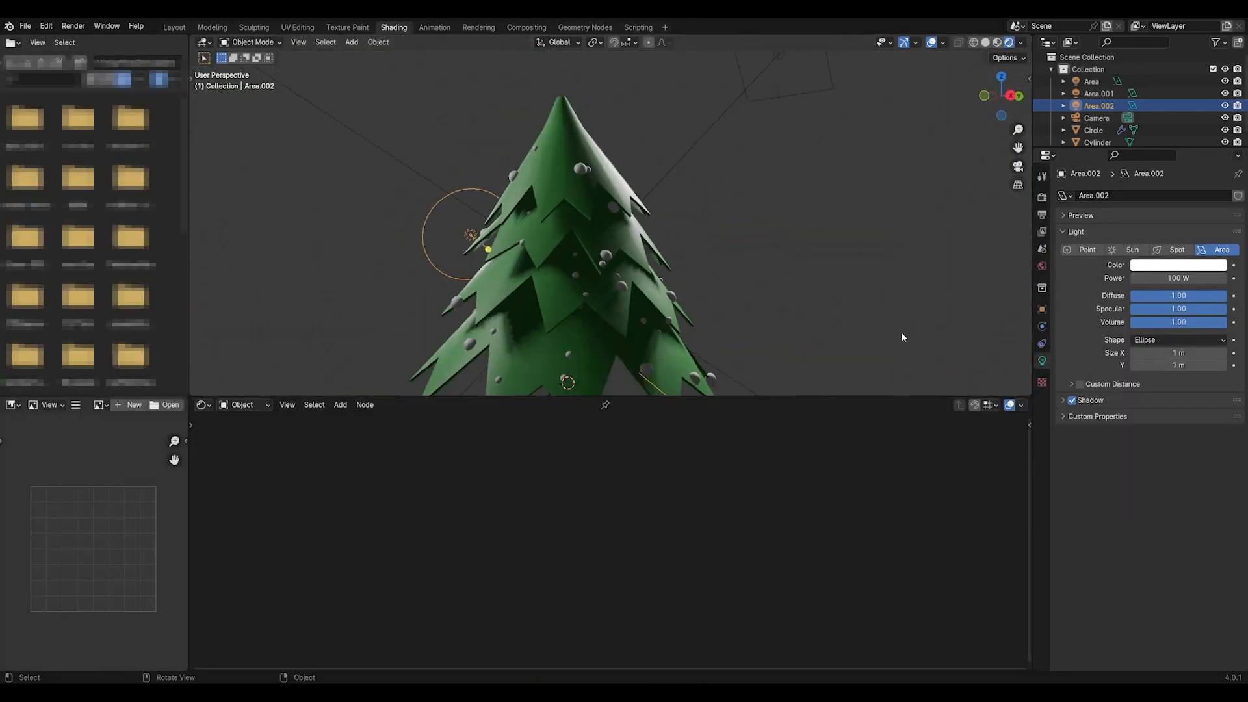
pyautogui.click(595, 292)
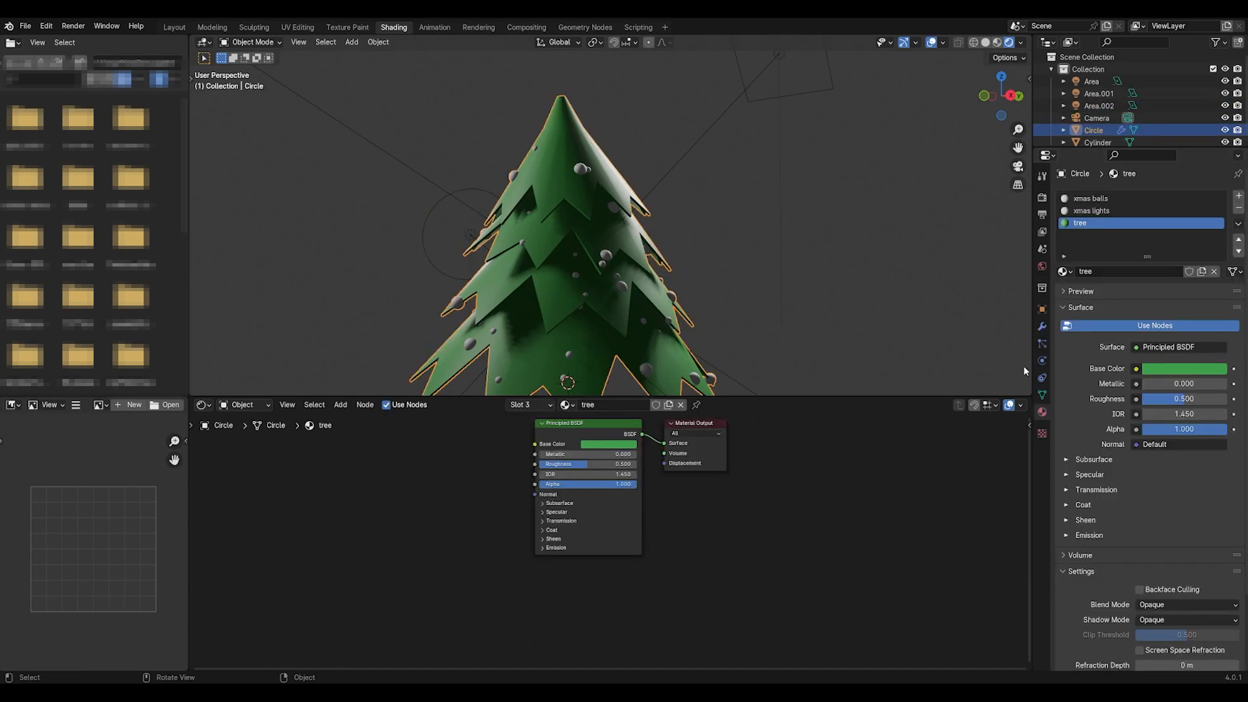
pyautogui.click(1087, 200)
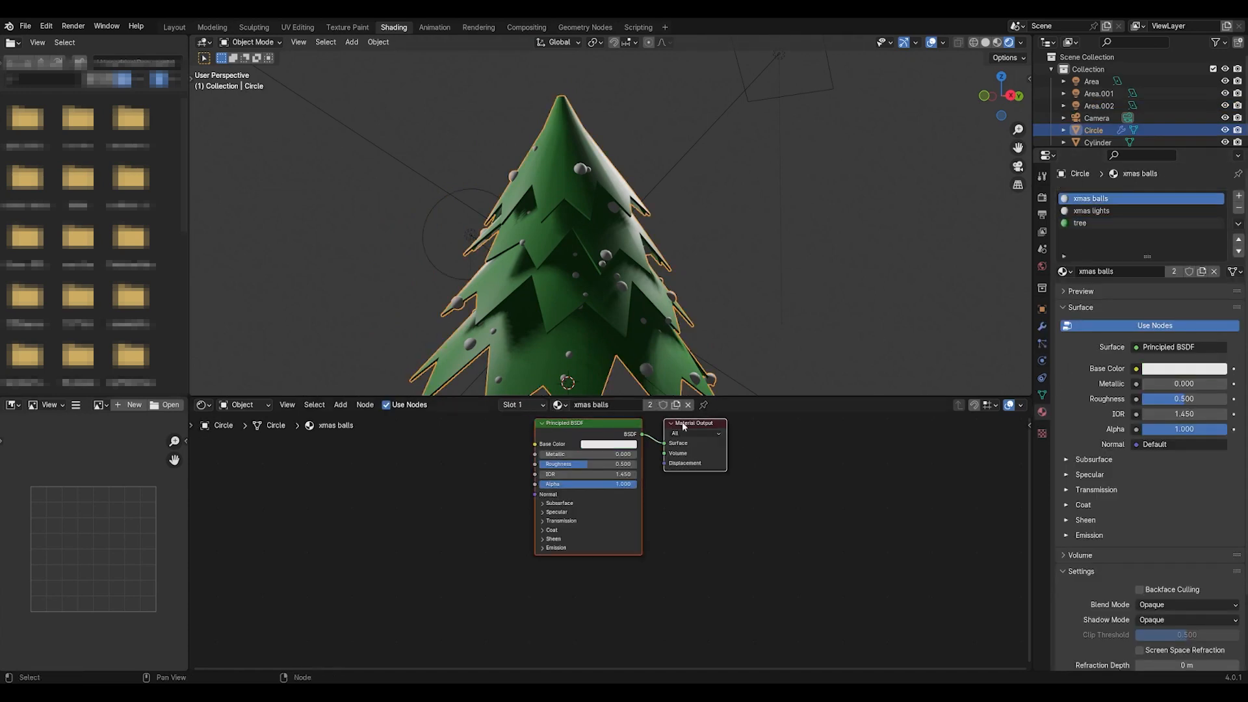
# Add an Attribute node to the xmas balls material, in front of the Principled BSDF
pyautogui.hotkey('shift', 'a')
pyautogui.click(396, 501)
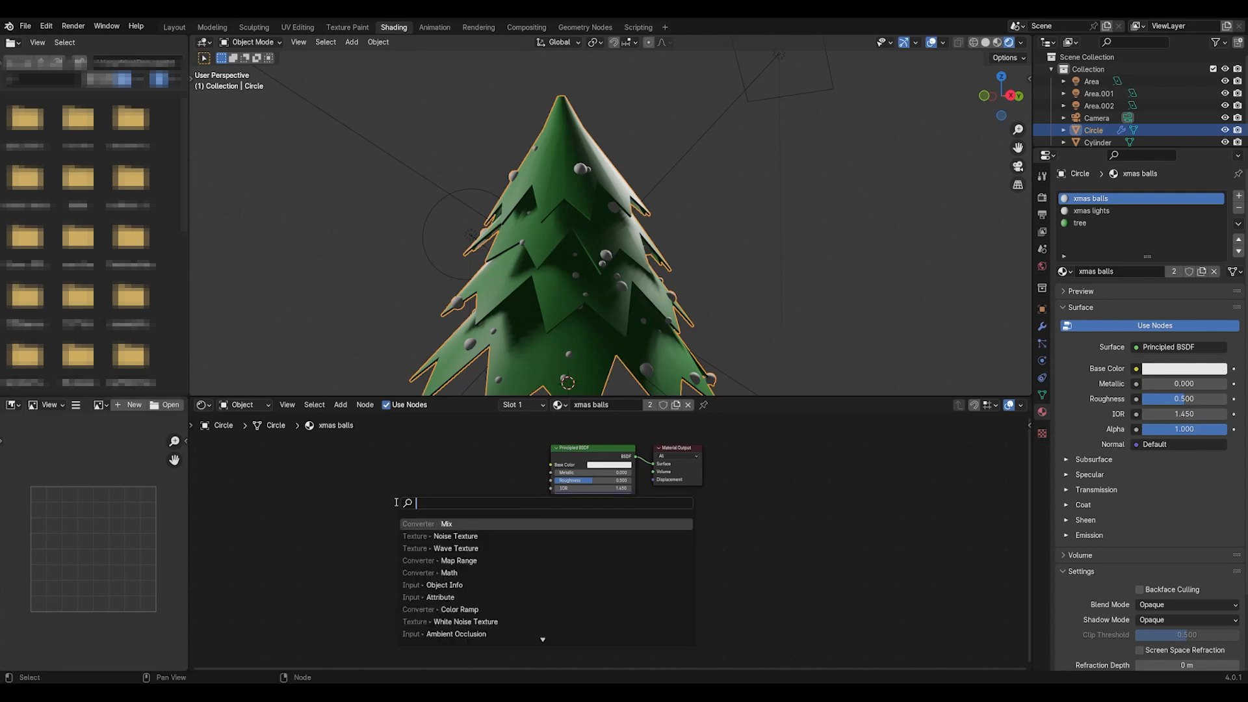
pyautogui.write('at')
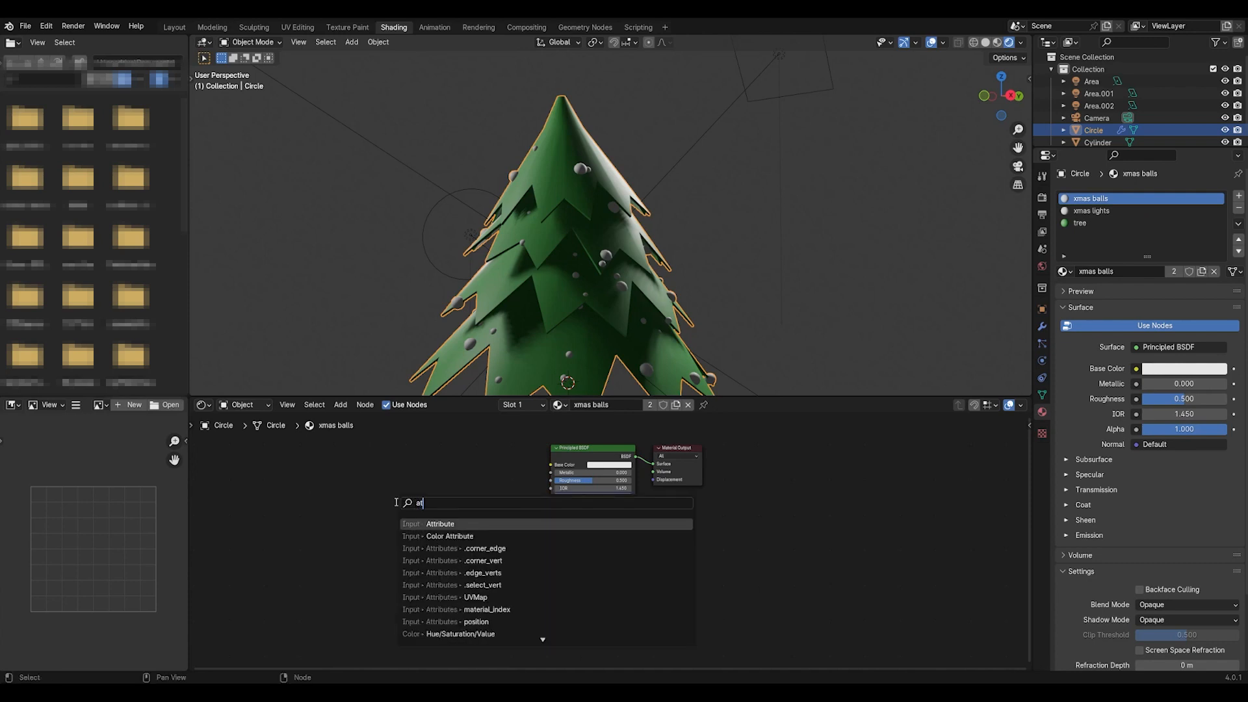
pyautogui.click(421, 524)
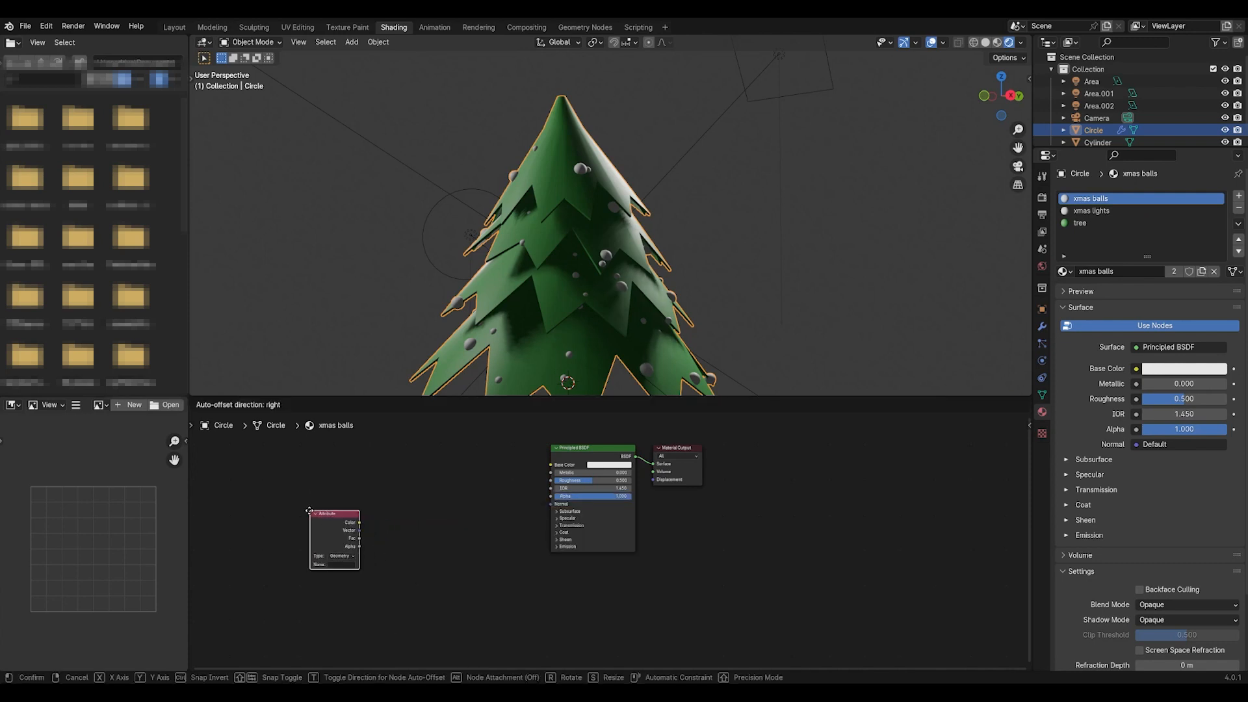
pyautogui.click(308, 511)
# Add a Color Ramp node between the Attribute node and the Principled BSDF
pyautogui.hotkey('shift', 'a')
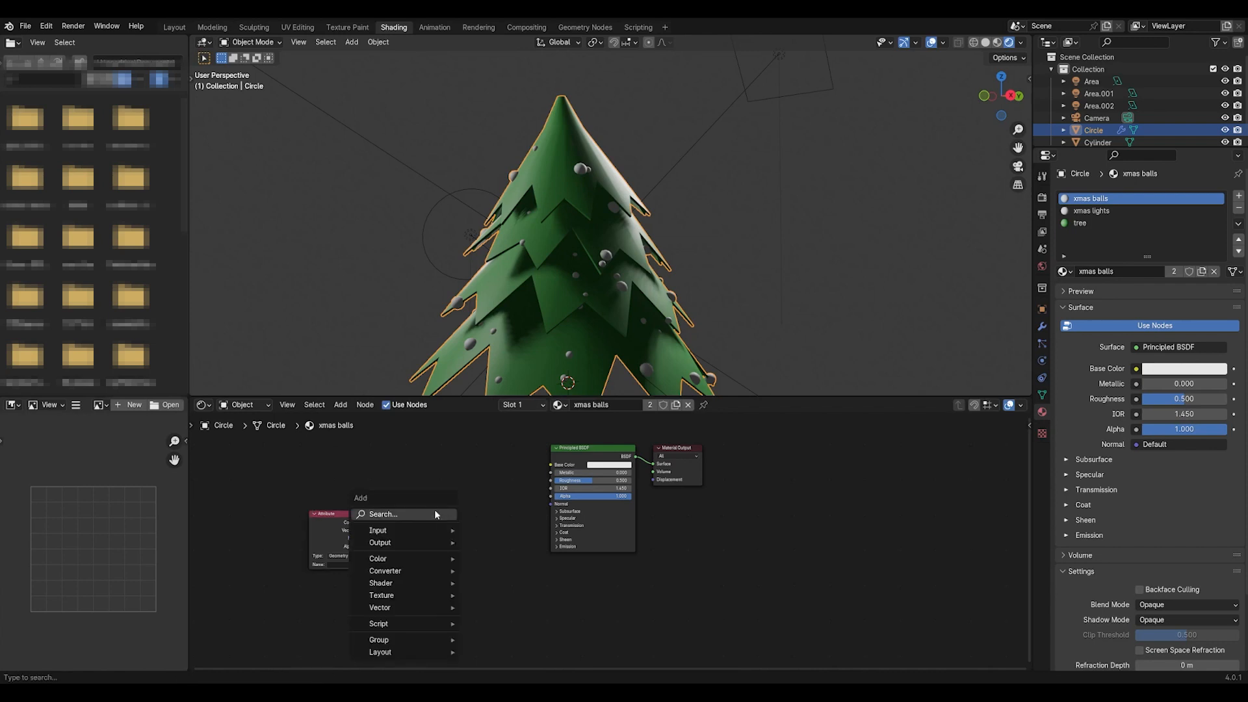
pyautogui.click(436, 512)
pyautogui.write('co')
pyautogui.click(473, 529)
pyautogui.click(404, 499)
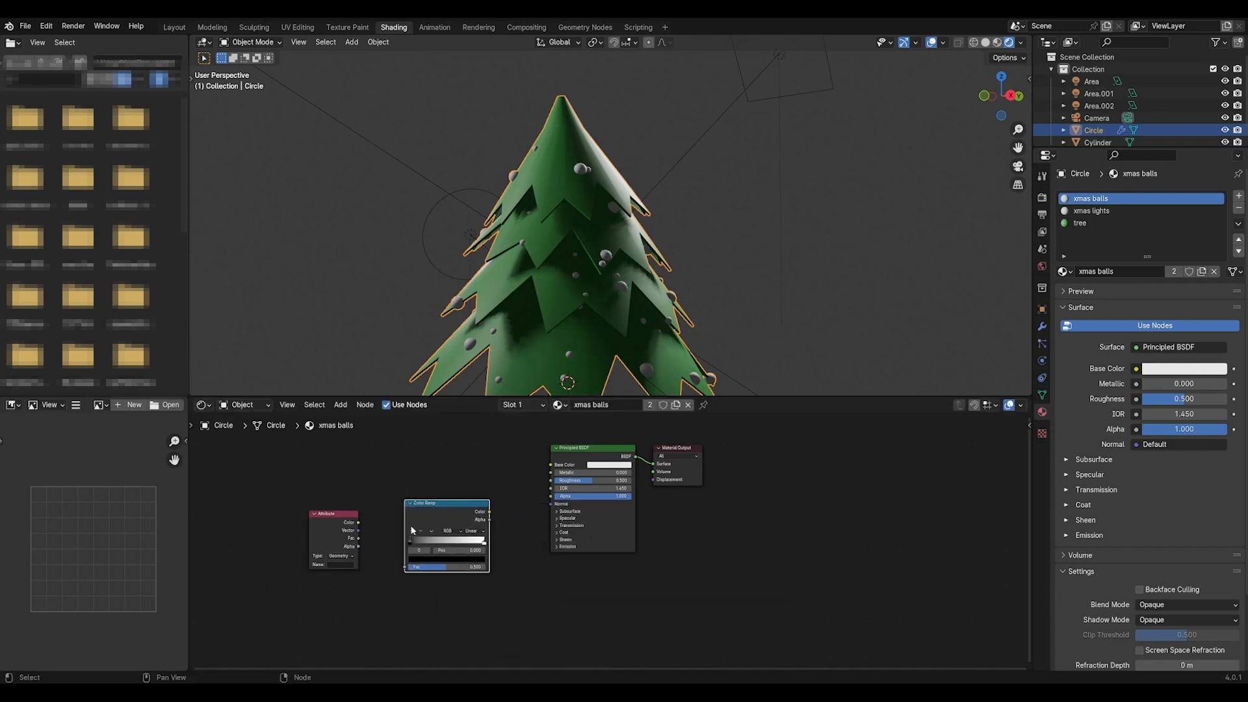
# Connect the Attribute's Vector output to the Color Ramp's Fac, and the ramp's Color to the Principled BSDF's Base Color
pyautogui.click(356, 527)
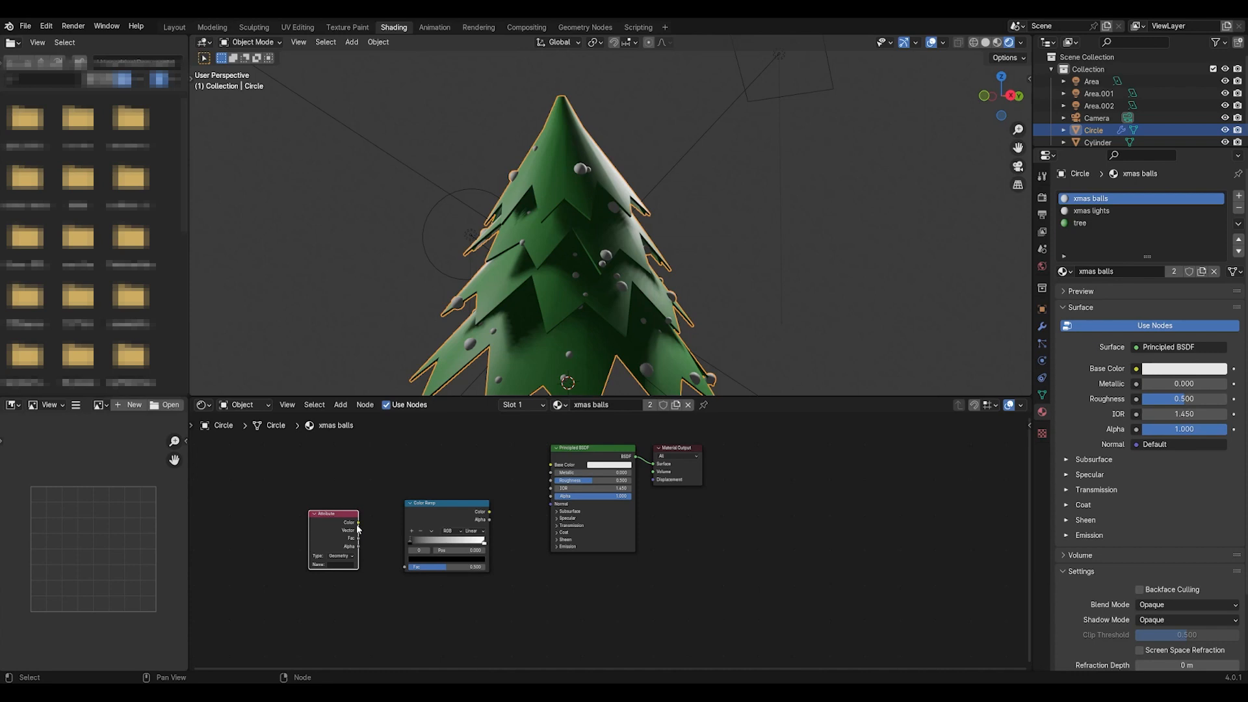
pyautogui.moveTo(359, 536); pyautogui.dragTo(407, 565)
pyautogui.moveTo(458, 511); pyautogui.dragTo(535, 478)
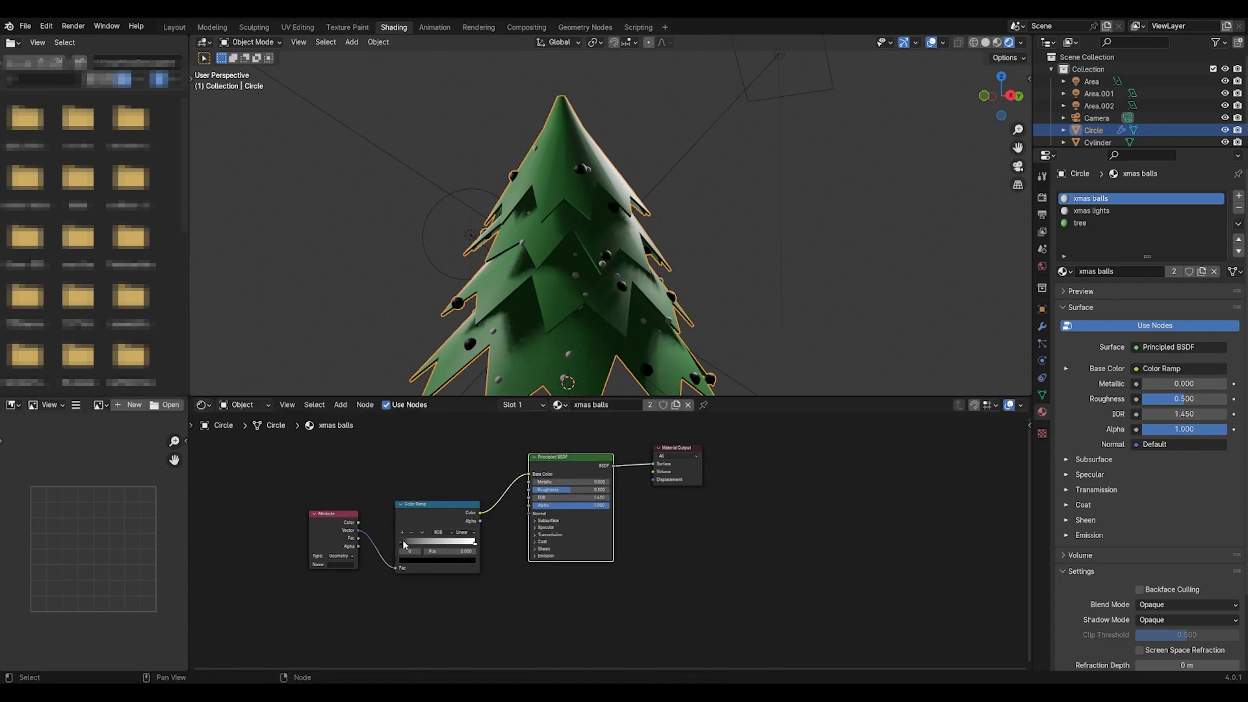
# Color the first stop of the xmas balls material's Color Ramp red
pyautogui.click(408, 562)
pyautogui.click(469, 476)
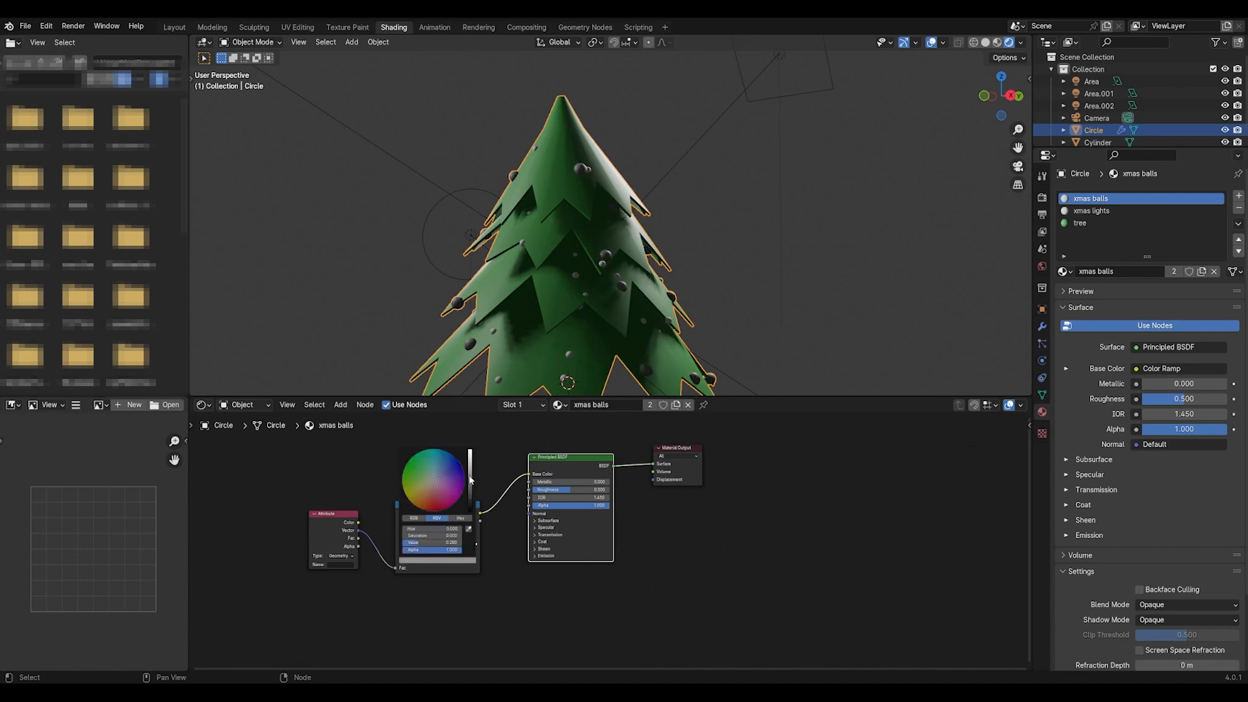
pyautogui.moveTo(431, 486)
pyautogui.mouseDown()
pyautogui.moveTo(433, 500)
pyautogui.moveTo(470, 466)
pyautogui.mouseUp()
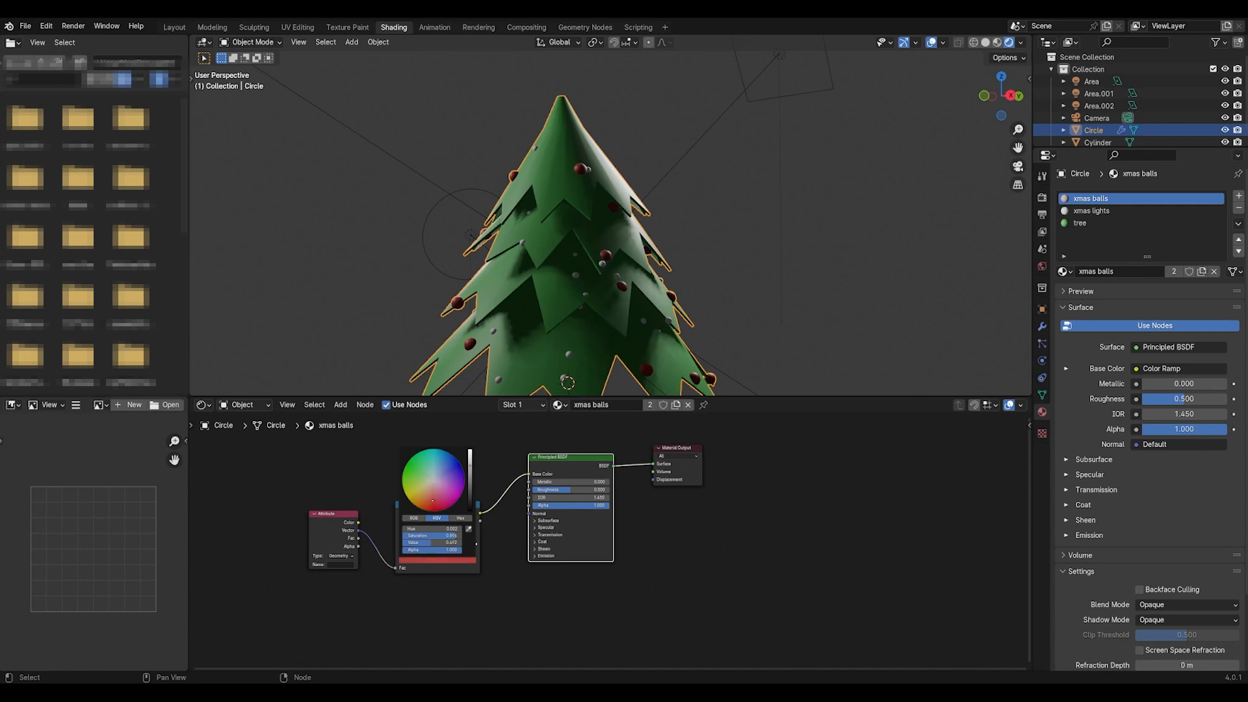
# Move the Color Ramp's end stop inward and color it light blue
pyautogui.moveTo(475, 541); pyautogui.dragTo(449, 541)
pyautogui.click(433, 560)
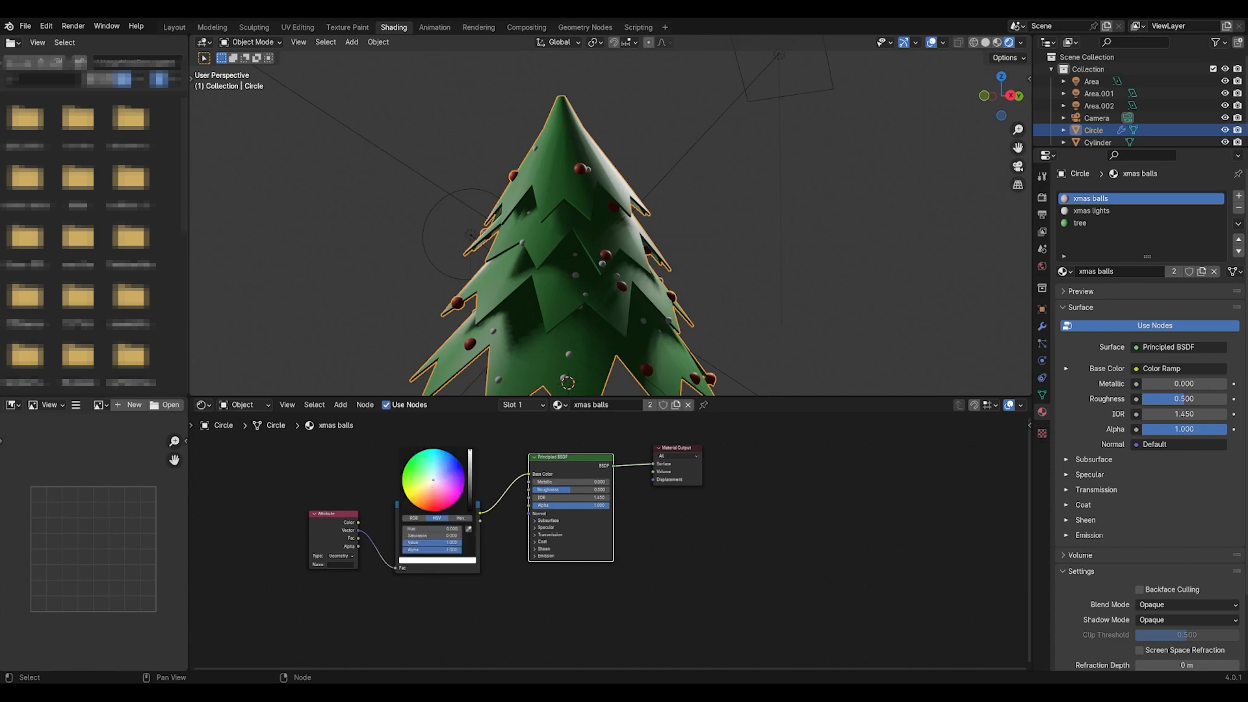
pyautogui.click(449, 466)
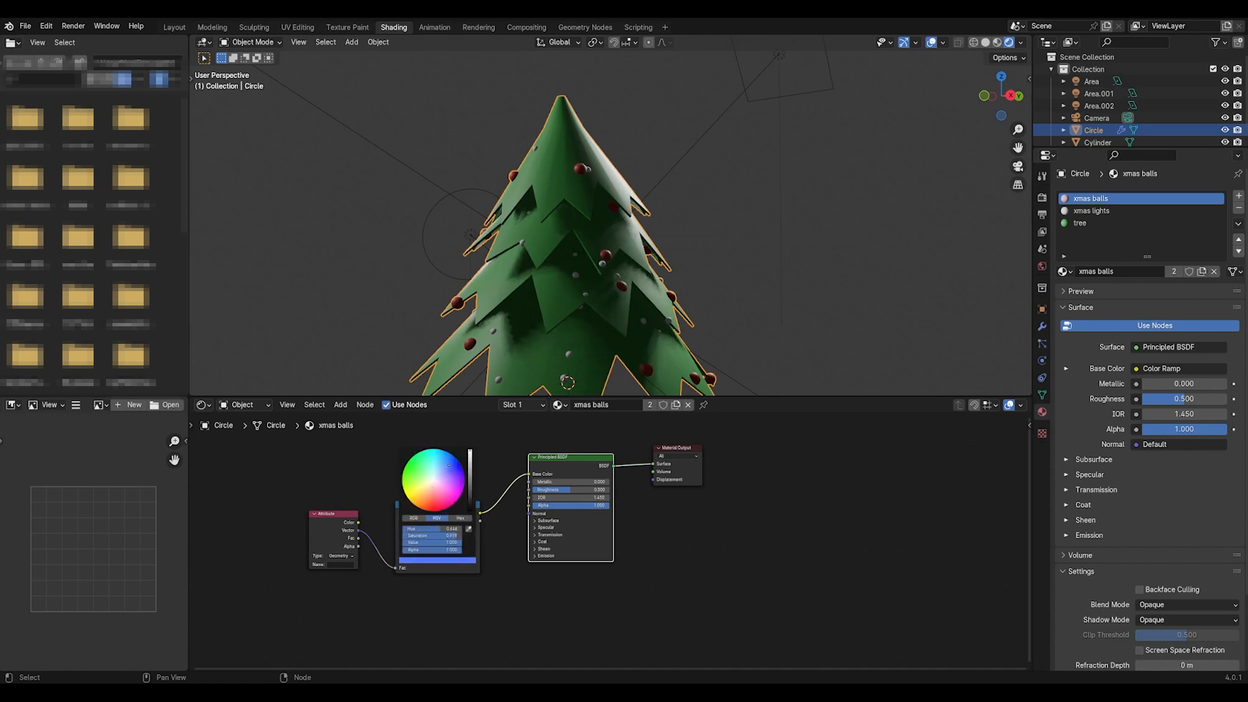
pyautogui.moveTo(449, 465); pyautogui.dragTo(445, 466)
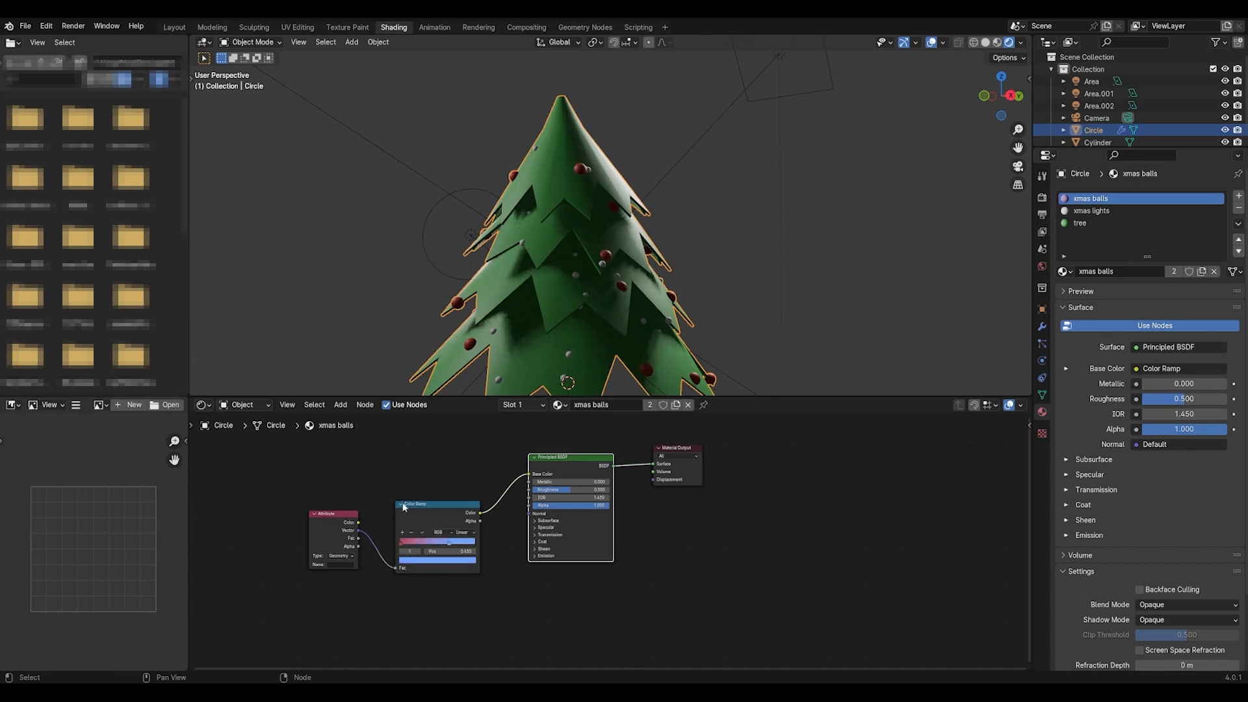
# Add a yellow stop between the Color Ramp's red and blue stops and set the interpolation to Constant
pyautogui.click(403, 537)
pyautogui.click(437, 560)
pyautogui.moveTo(428, 483); pyautogui.dragTo(419, 487)
pyautogui.click(466, 537)
pyautogui.click(466, 565)
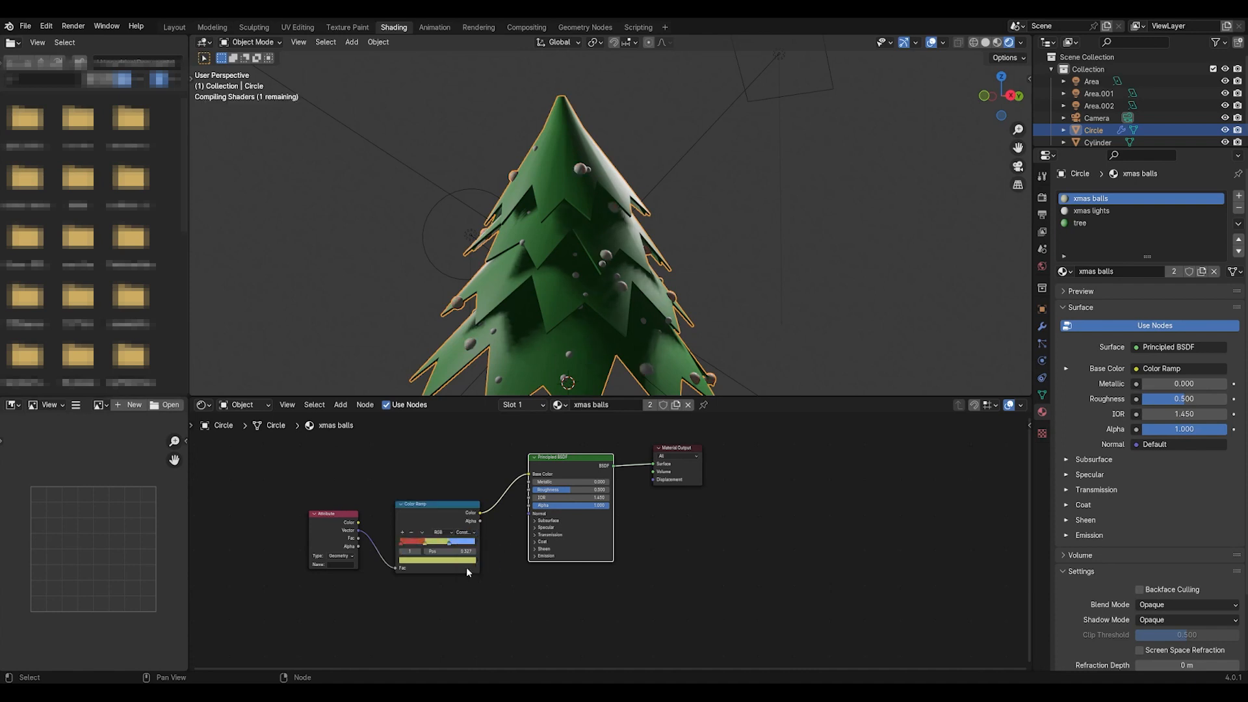
# Shift the Color Ramp's blue and yellow stops slightly toward the end of the gradient
pyautogui.click(456, 543)
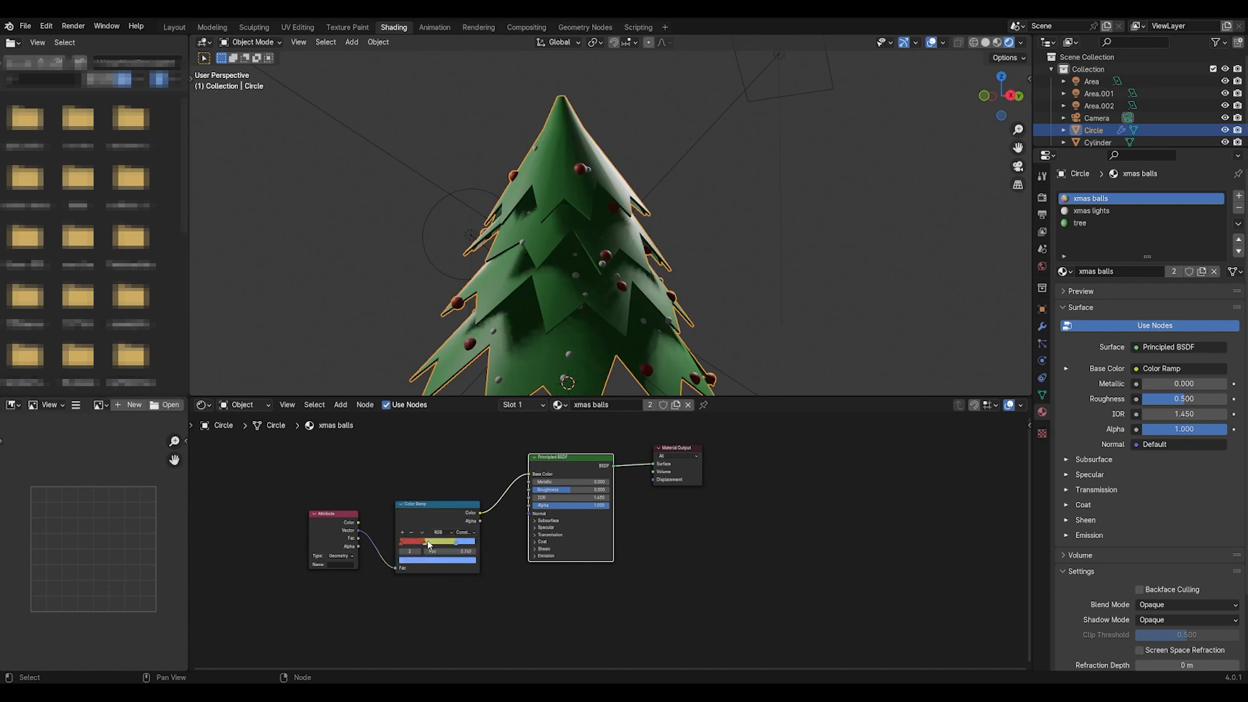
pyautogui.click(428, 543)
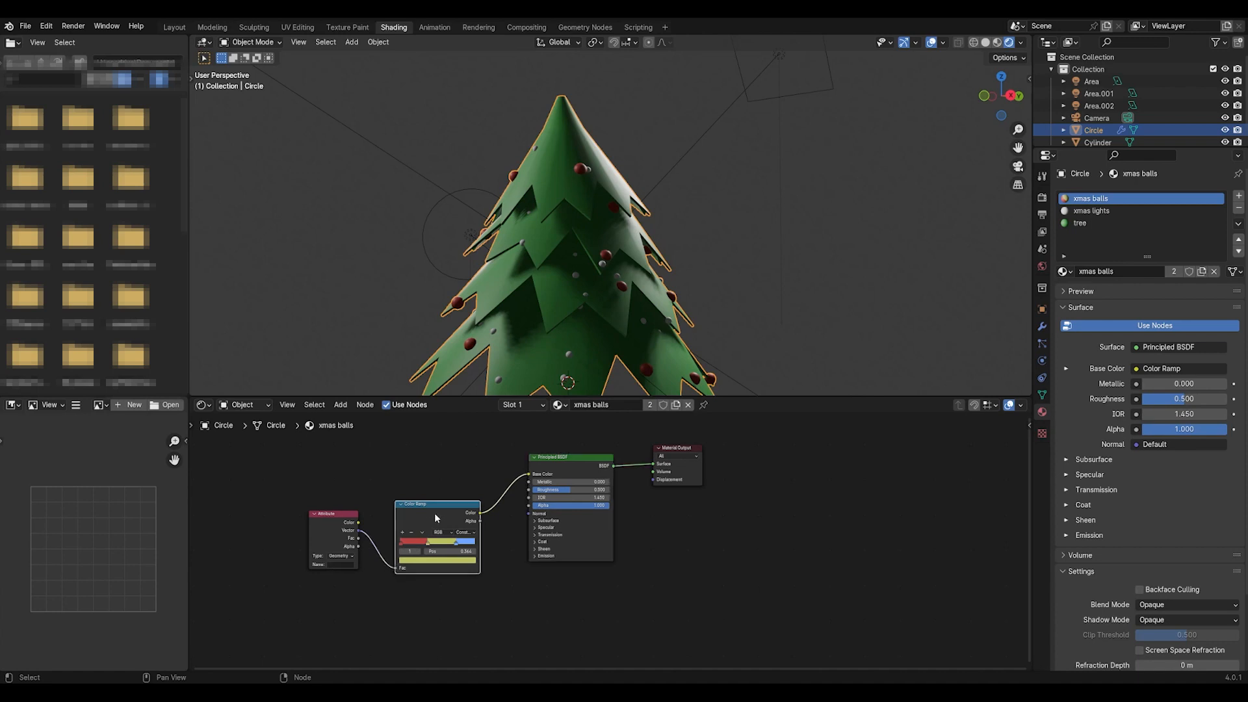
pyautogui.moveTo(434, 512); pyautogui.dragTo(430, 517)
# Set the Attribute node's name to ballposition and spread the Attribute and Color Ramp nodes apart
pyautogui.moveTo(590, 359); pyautogui.dragTo(606, 358, button='middle')
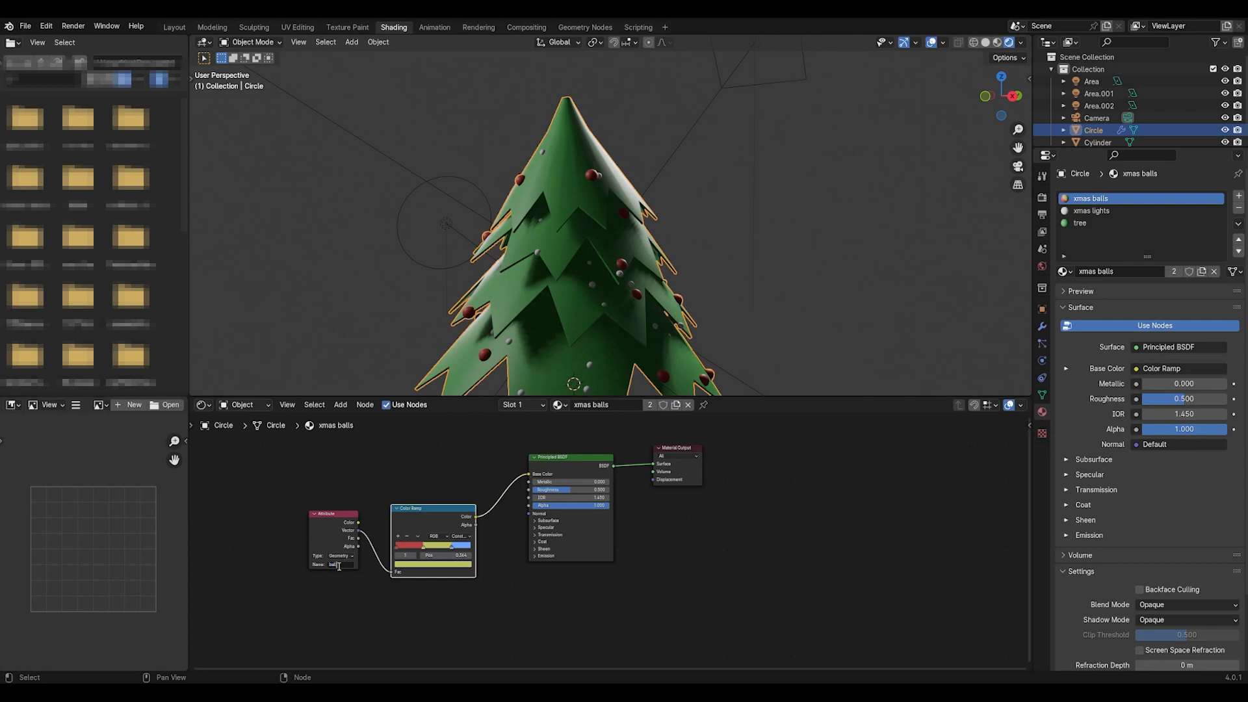
pyautogui.write('ition')
pyautogui.press('Return')
pyautogui.moveTo(430, 522); pyautogui.dragTo(446, 523)
pyautogui.moveTo(344, 538); pyautogui.dragTo(316, 534)
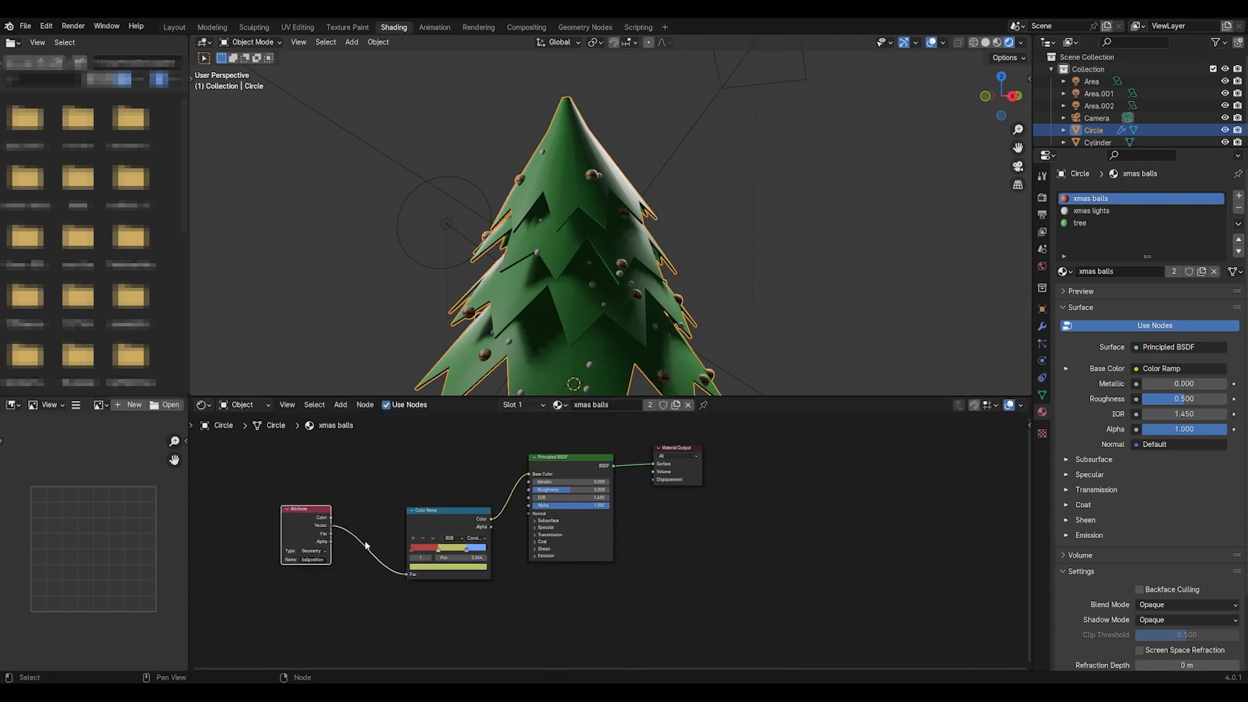
pyautogui.moveTo(575, 355); pyautogui.dragTo(518, 358, button='middle')
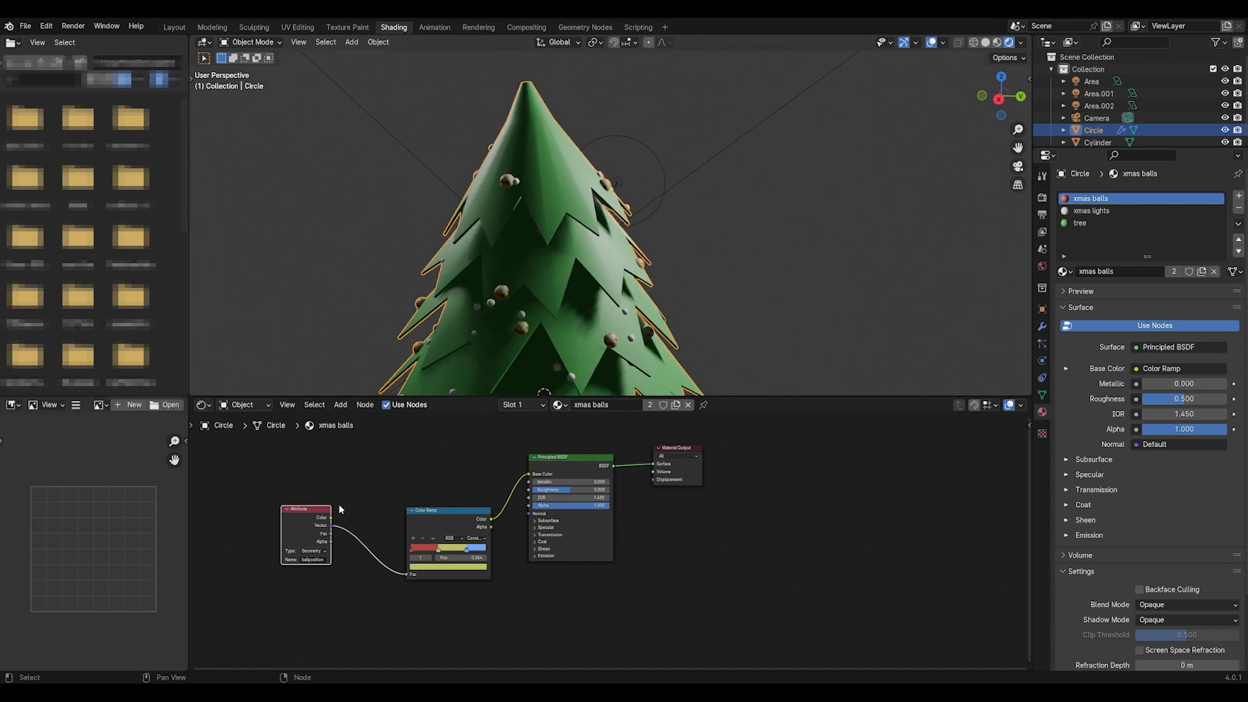
# In the decorations node group, set the ballposition Store Named Attribute node to Vector on the Instance domain and check the shaded balls
pyautogui.click(565, 29)
pyautogui.scroll(2, 642, 432)
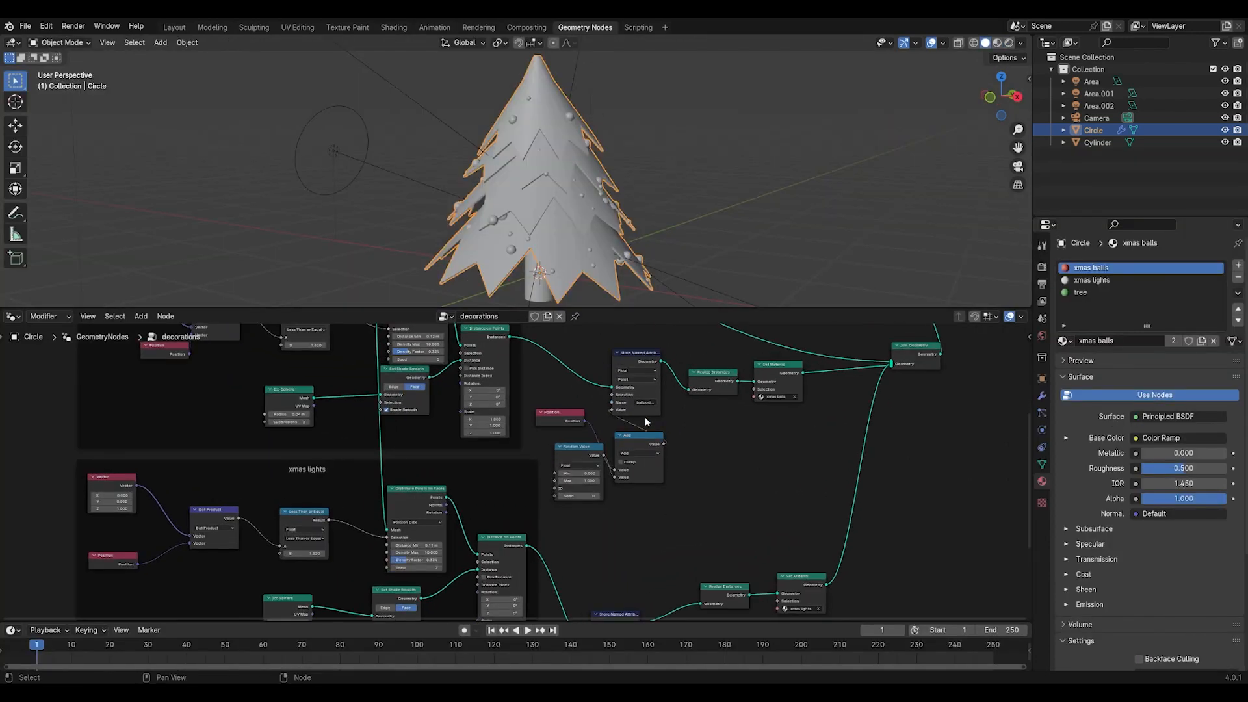
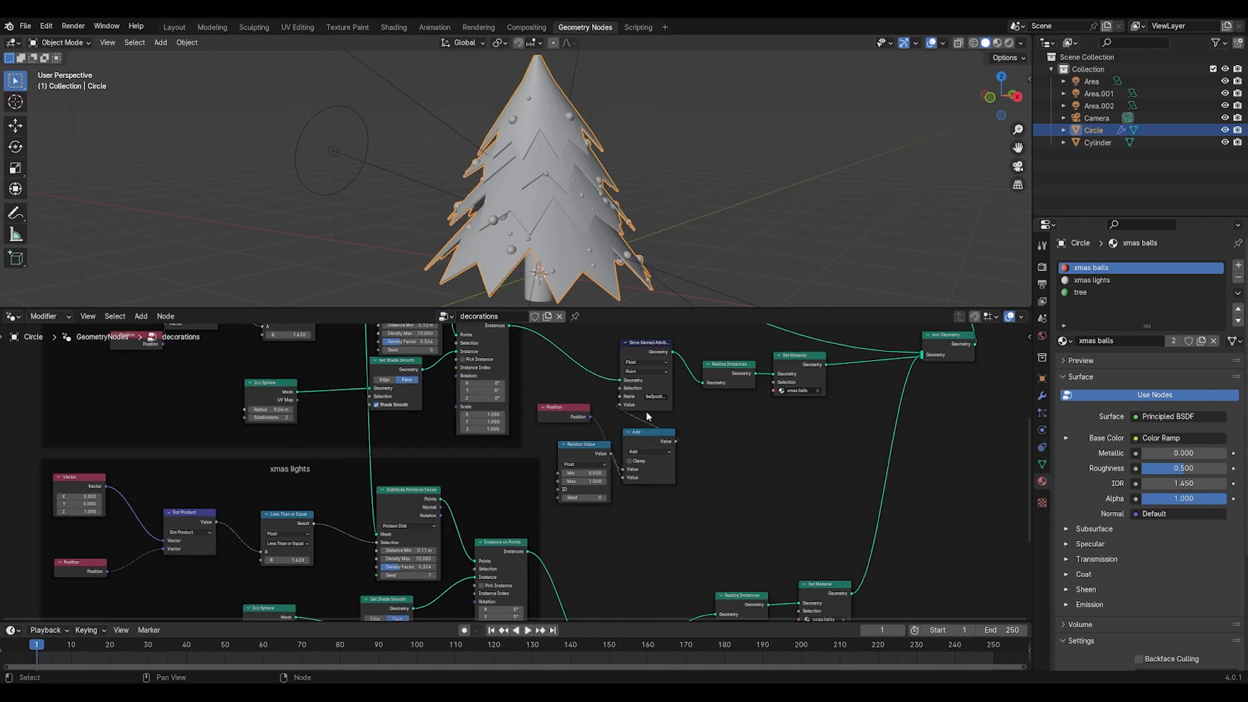
pyautogui.click(649, 362)
pyautogui.click(645, 400)
pyautogui.click(647, 371)
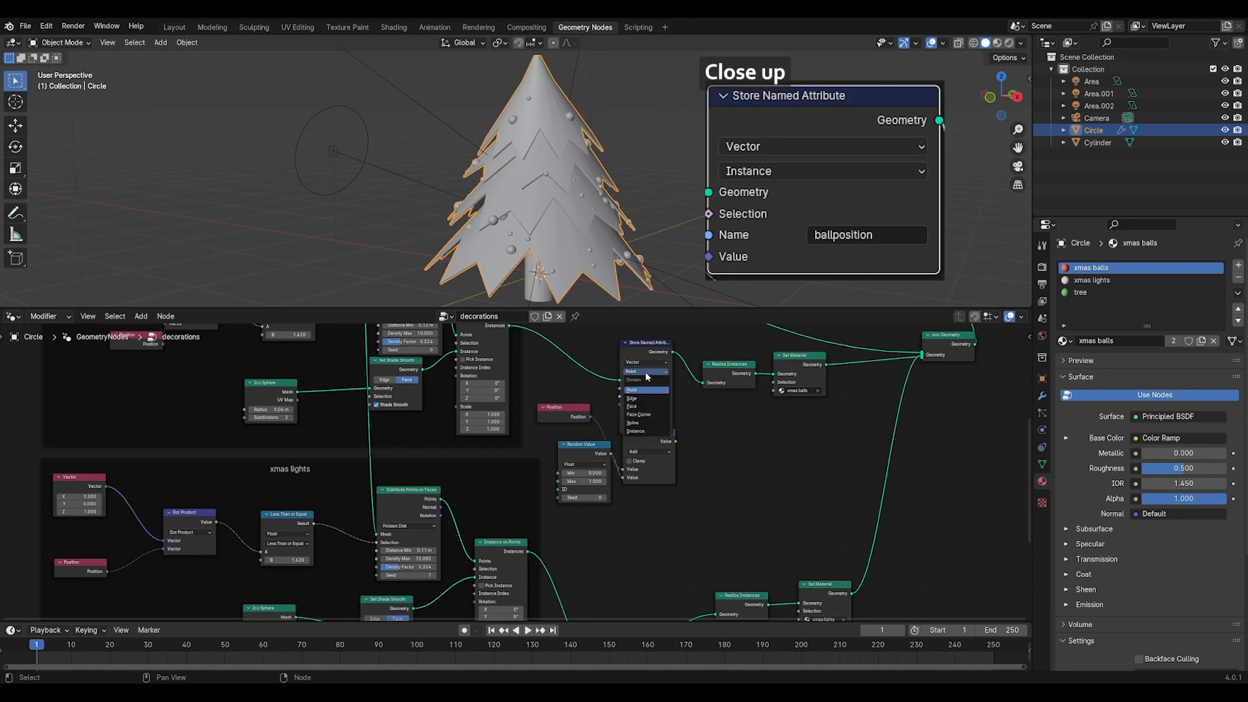
pyautogui.click(645, 427)
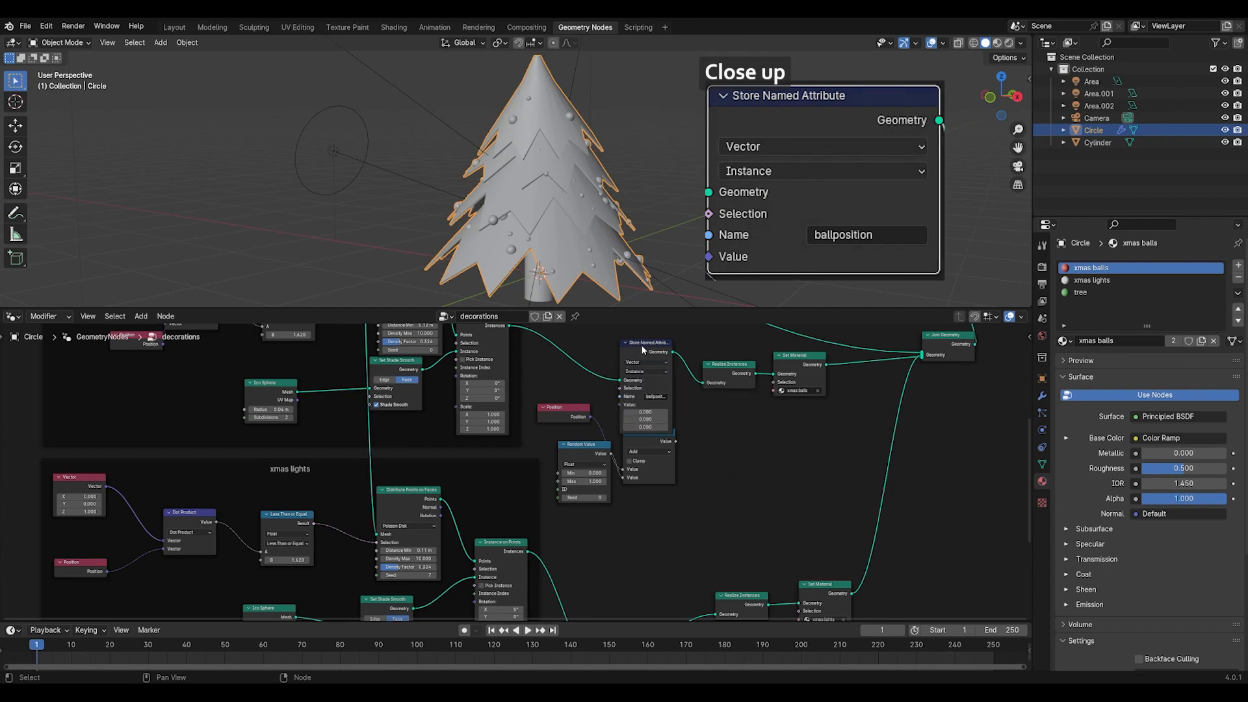
pyautogui.moveTo(642, 349); pyautogui.dragTo(661, 342)
pyautogui.moveTo(639, 435); pyautogui.dragTo(639, 398)
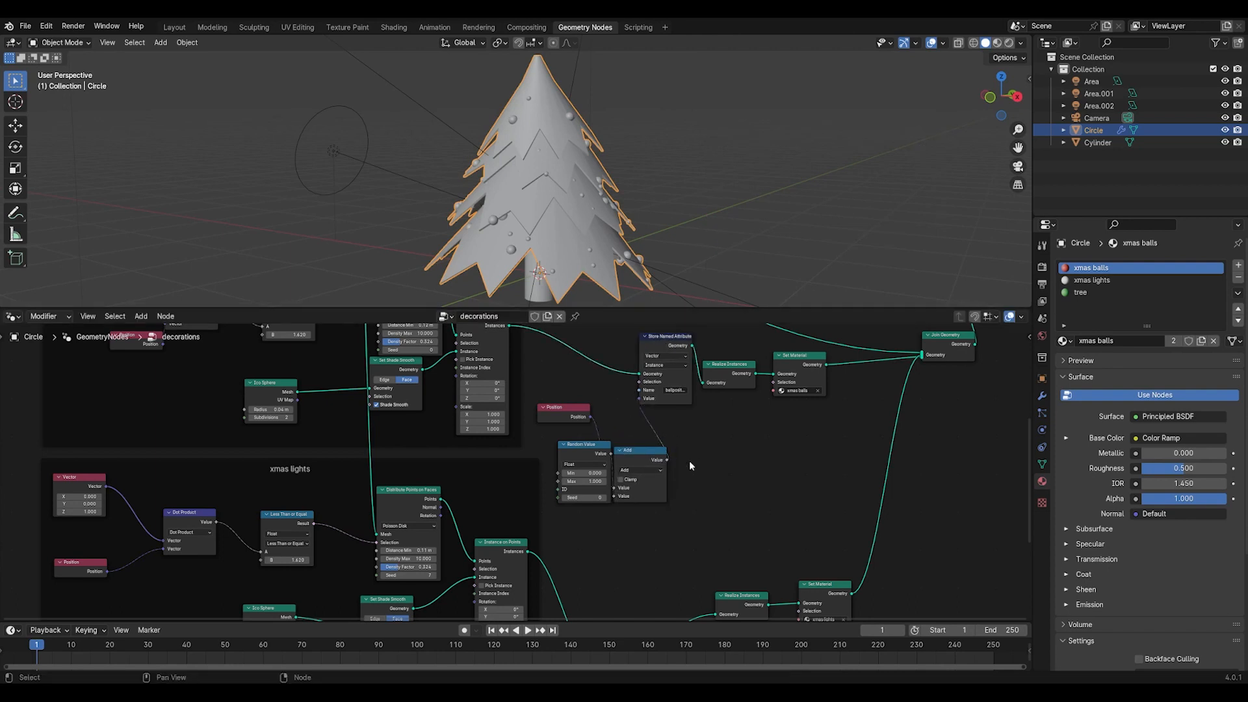
pyautogui.scroll(-1, 667, 493)
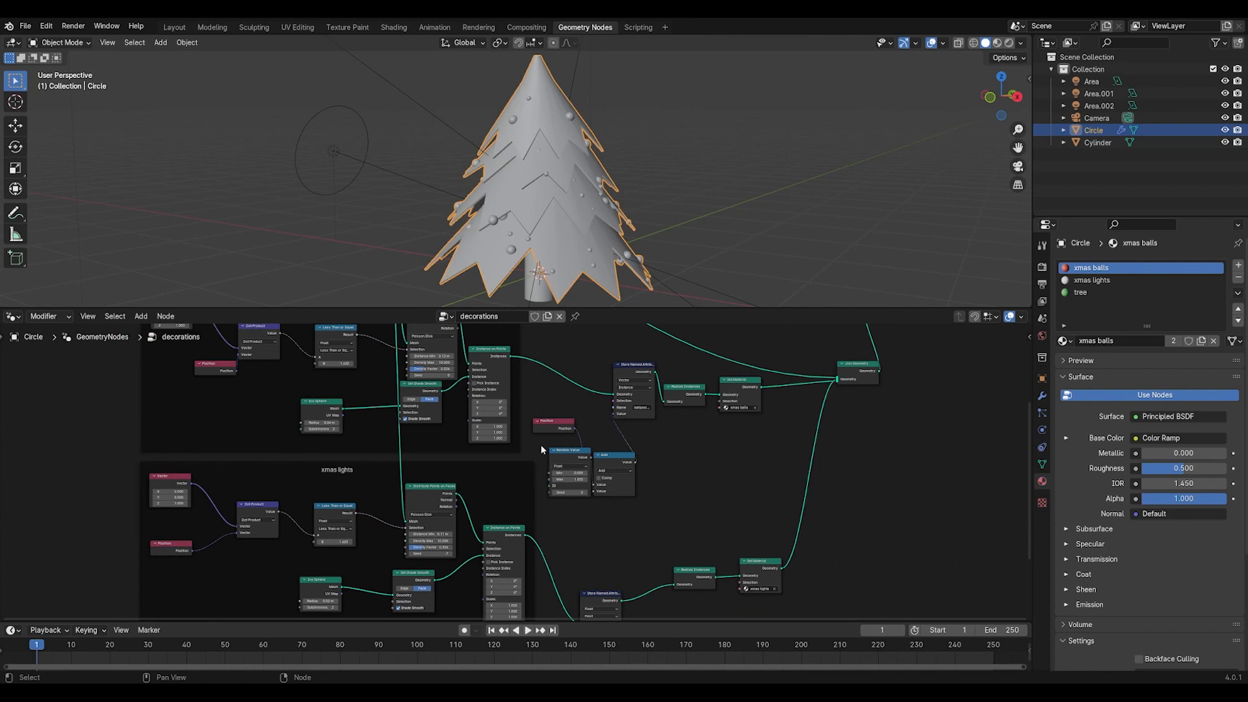
pyautogui.click(394, 28)
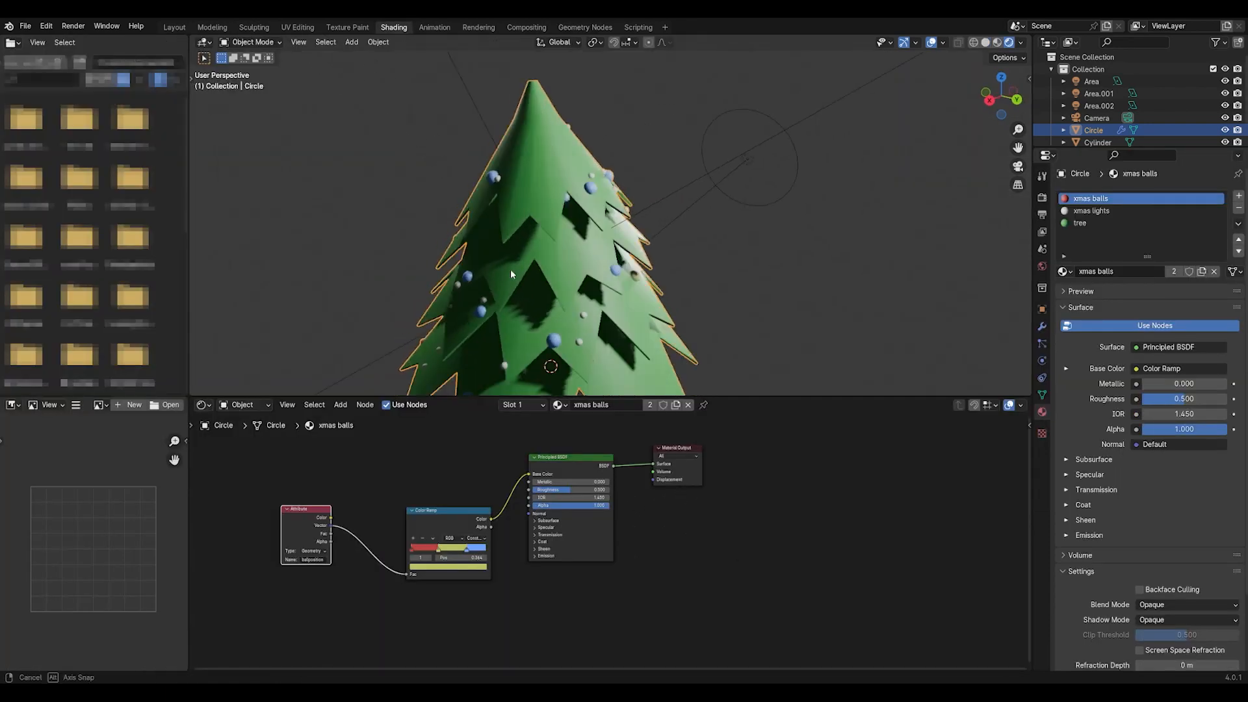
# Set the xmas lights' Store Named Attribute node to Vector on the Instance domain and rearrange it with its Add node
pyautogui.click(577, 27)
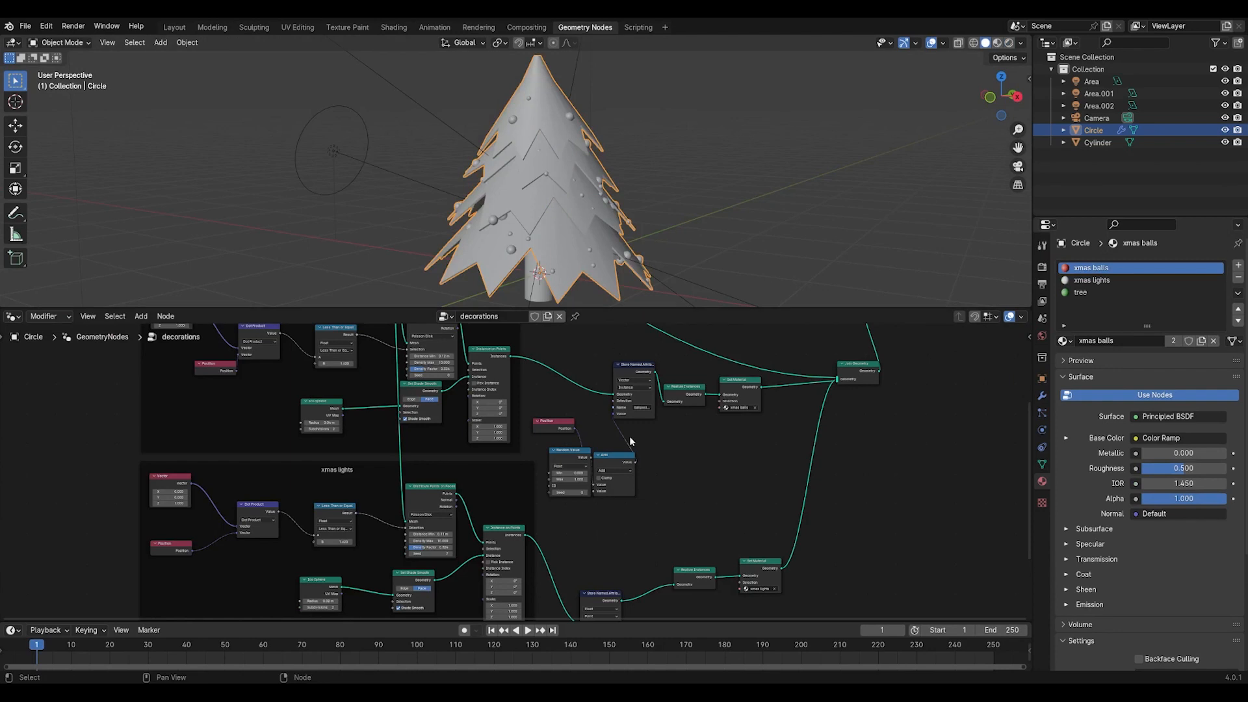
pyautogui.moveTo(624, 543); pyautogui.dragTo(667, 434, button='middle')
pyautogui.scroll(4, 672, 449)
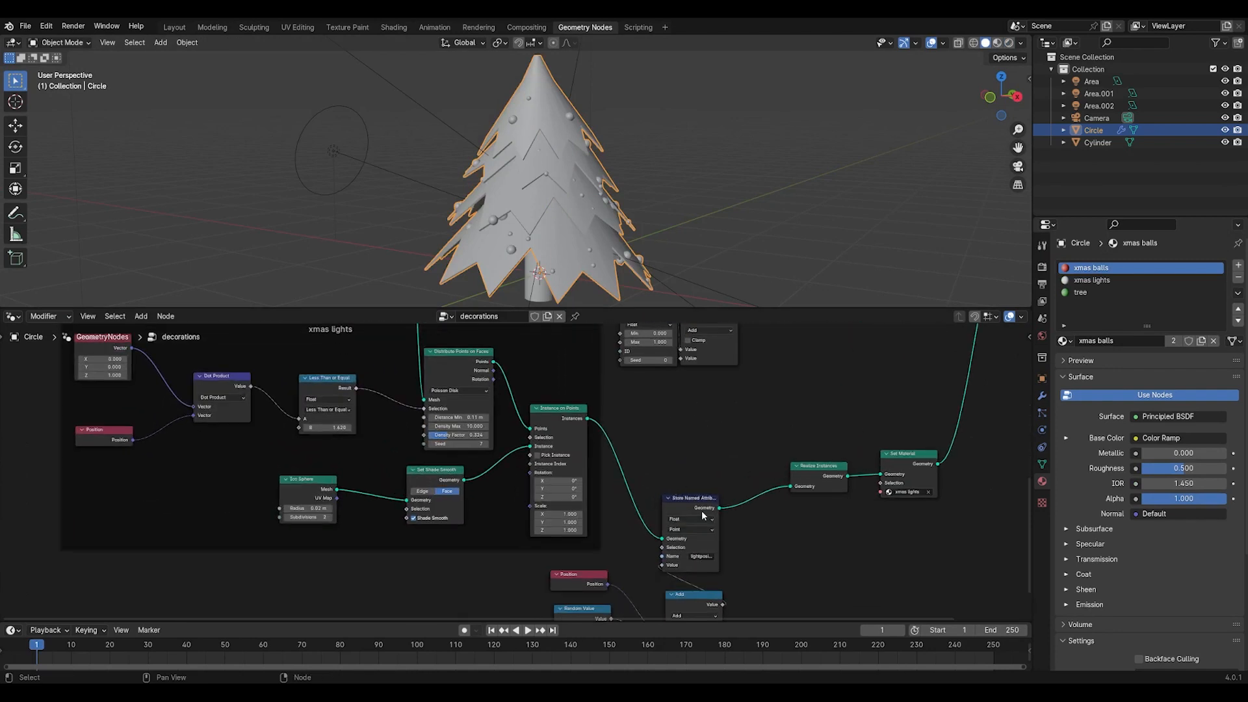
pyautogui.click(700, 520)
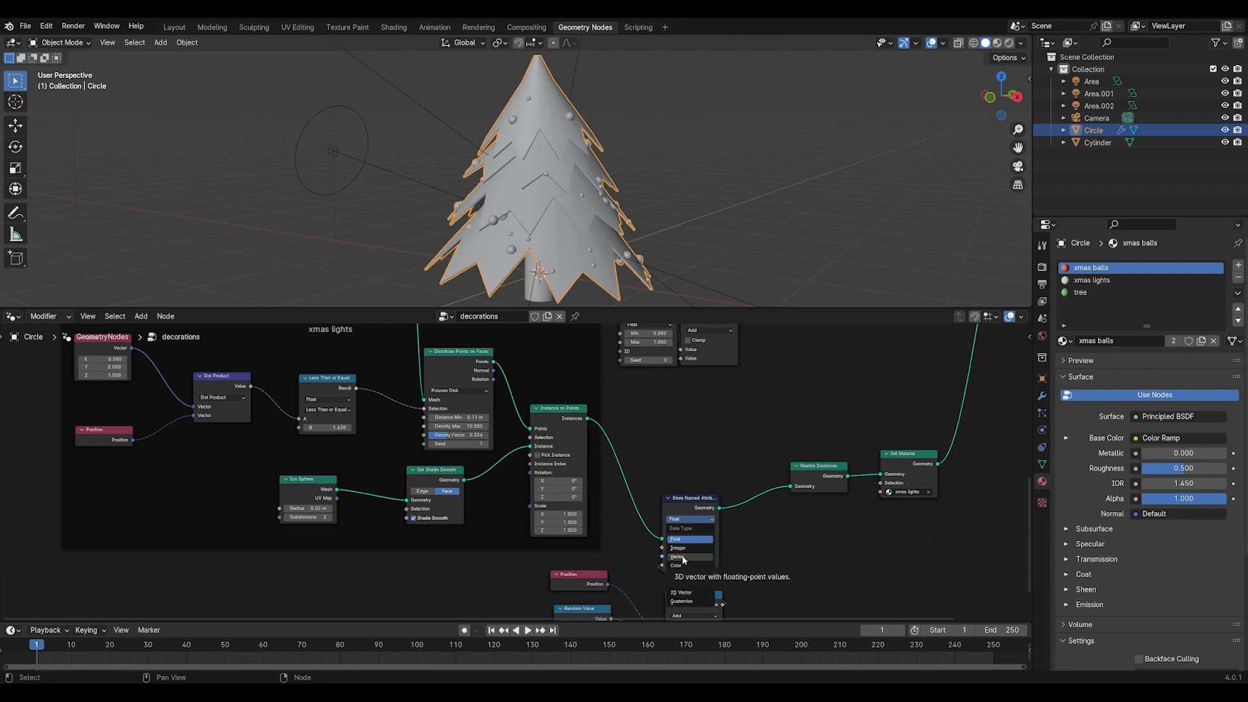
pyautogui.click(682, 557)
pyautogui.click(691, 529)
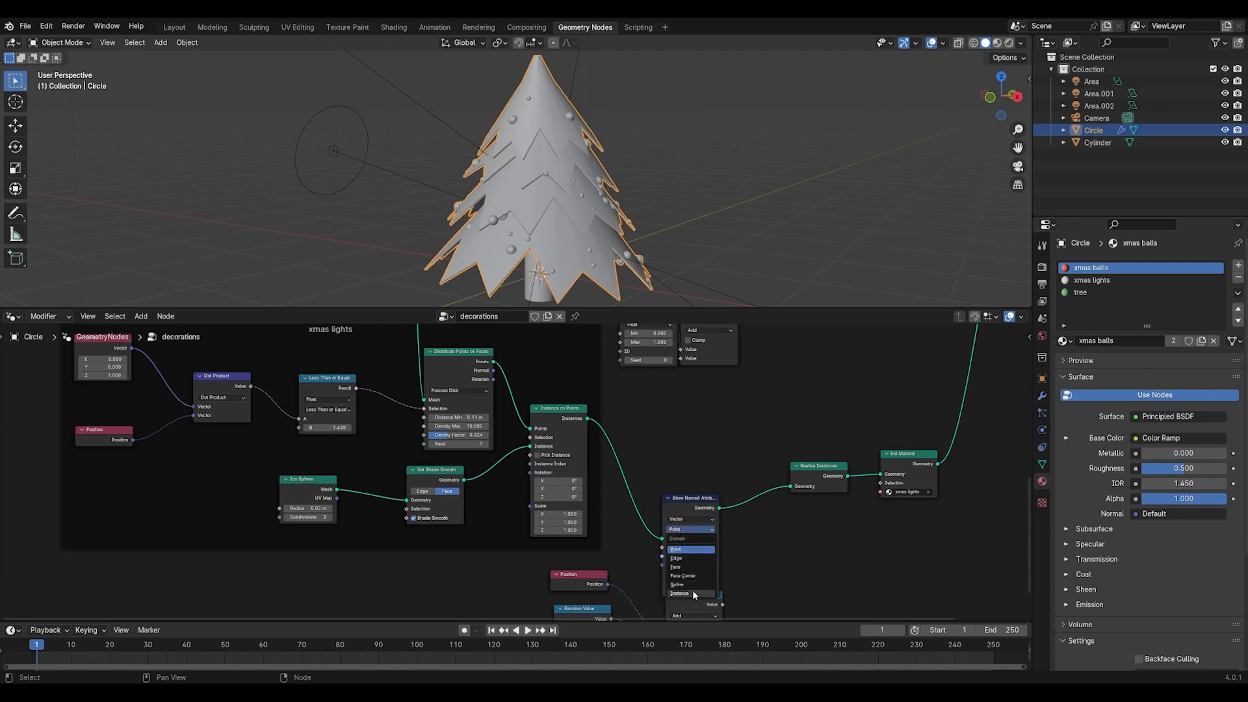
pyautogui.moveTo(680, 554); pyautogui.dragTo(716, 543)
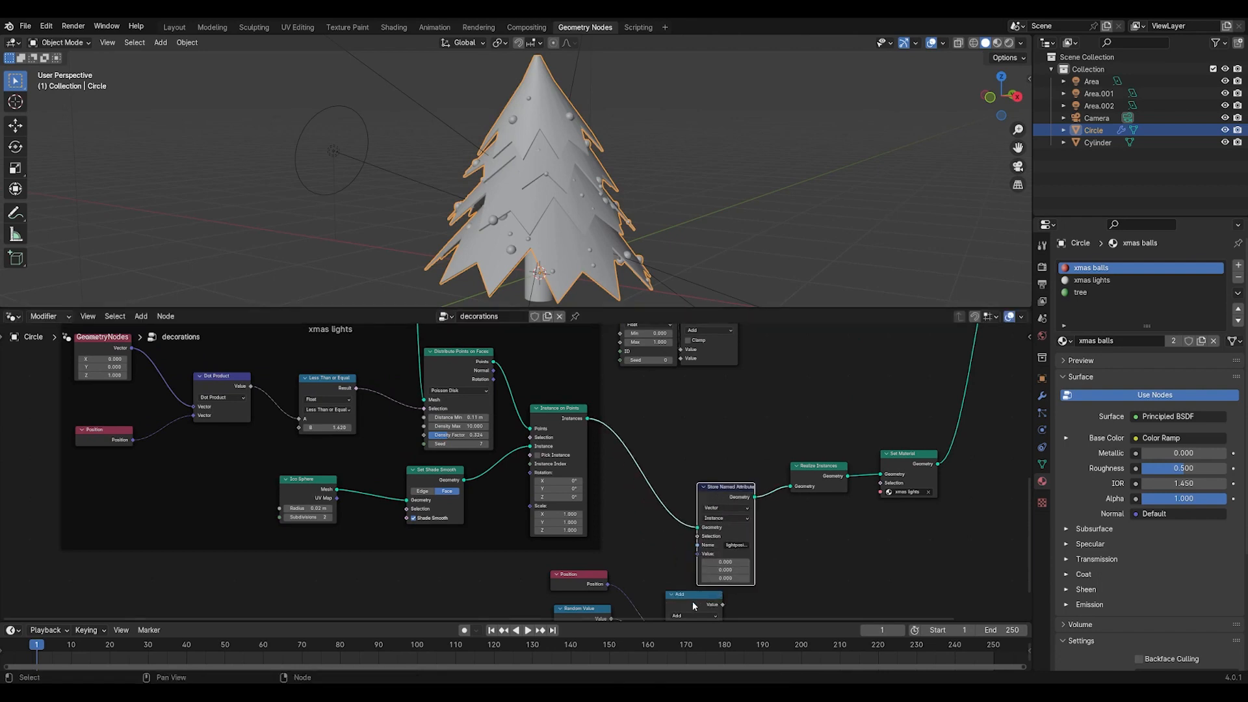
pyautogui.moveTo(692, 606); pyautogui.dragTo(697, 554)
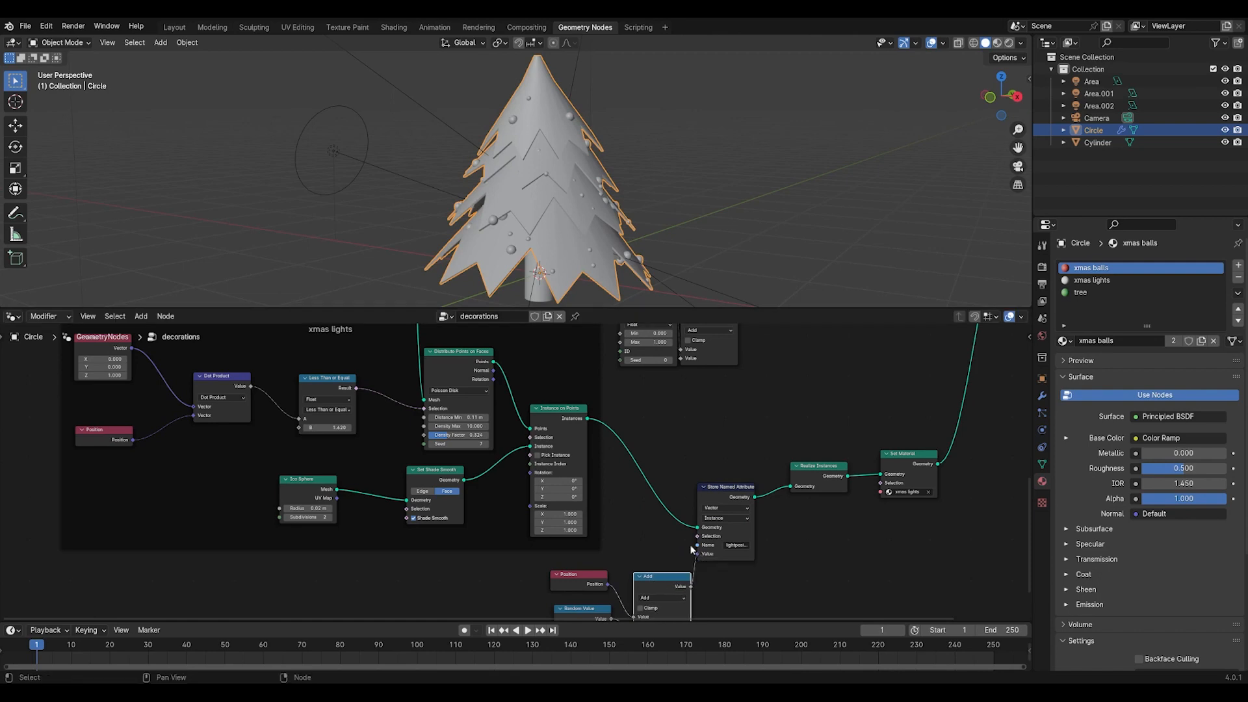
# Return to the Shading workspace and add an Attribute node to the xmas lights material
pyautogui.click(383, 29)
pyautogui.moveTo(620, 357)
pyautogui.mouseDown(button='middle')
pyautogui.moveTo(621, 342)
pyautogui.moveTo(599, 333)
pyautogui.moveTo(481, 332)
pyautogui.mouseUp(button='middle')
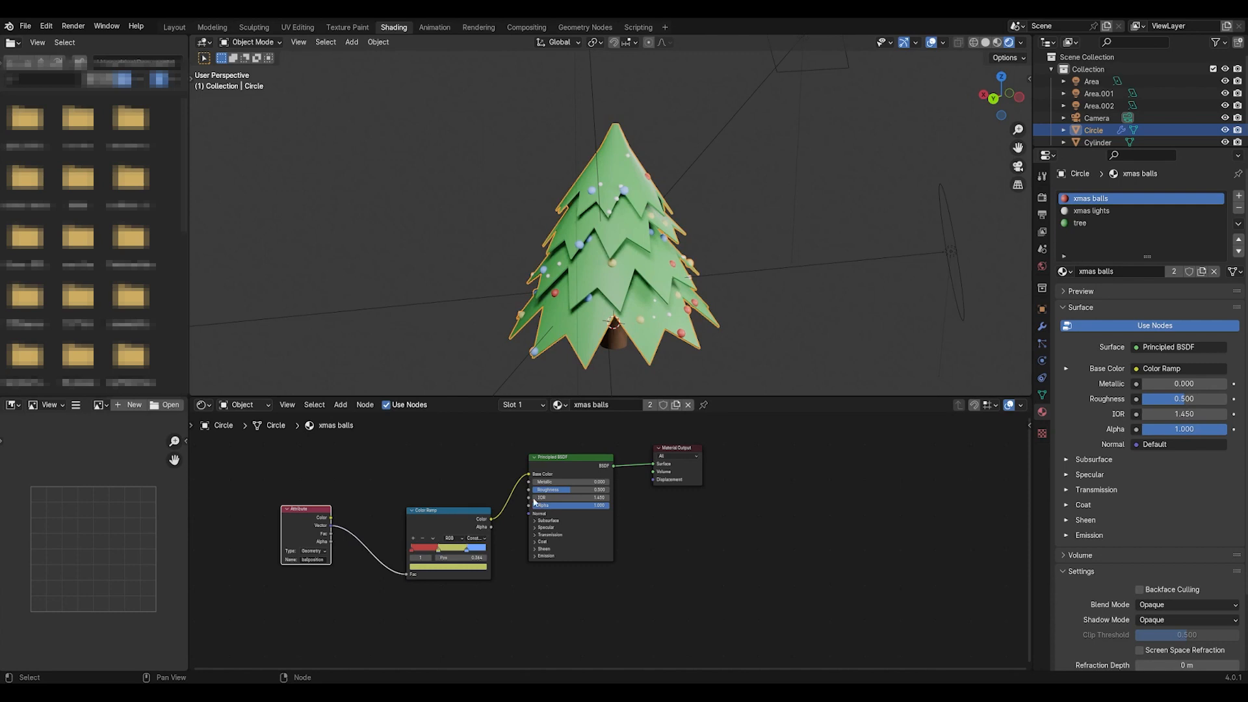
pyautogui.click(1105, 211)
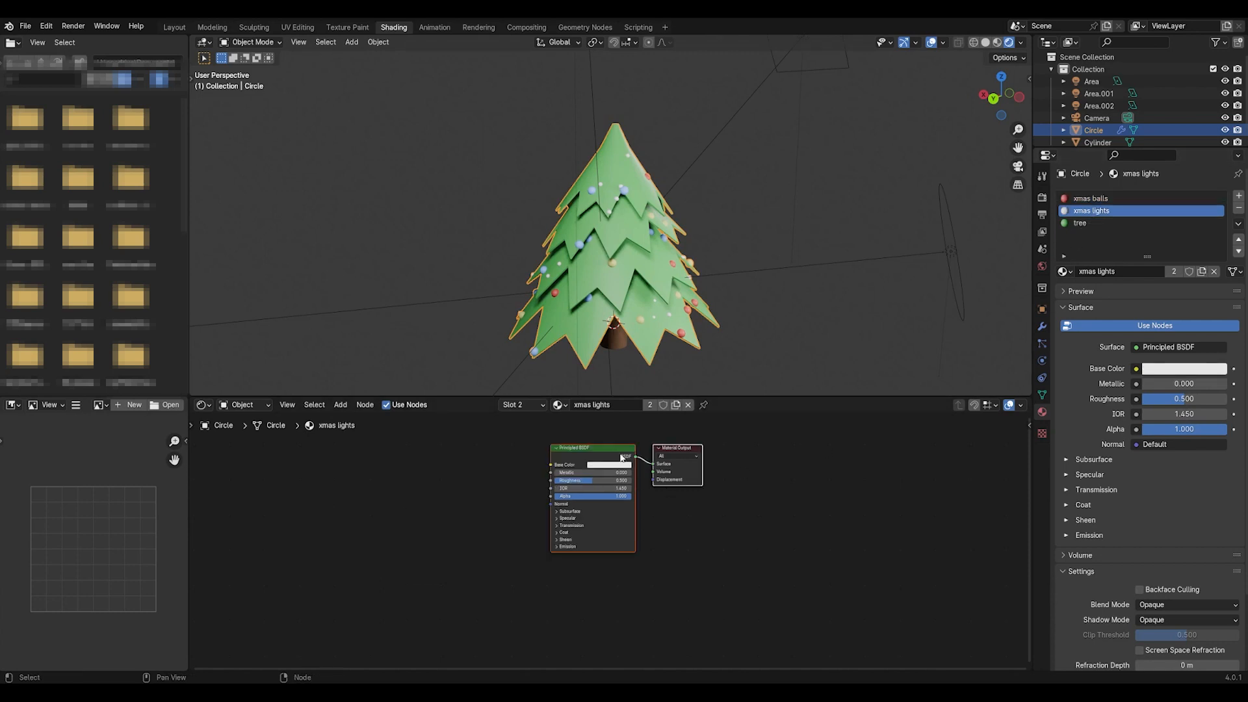
pyautogui.click(611, 450)
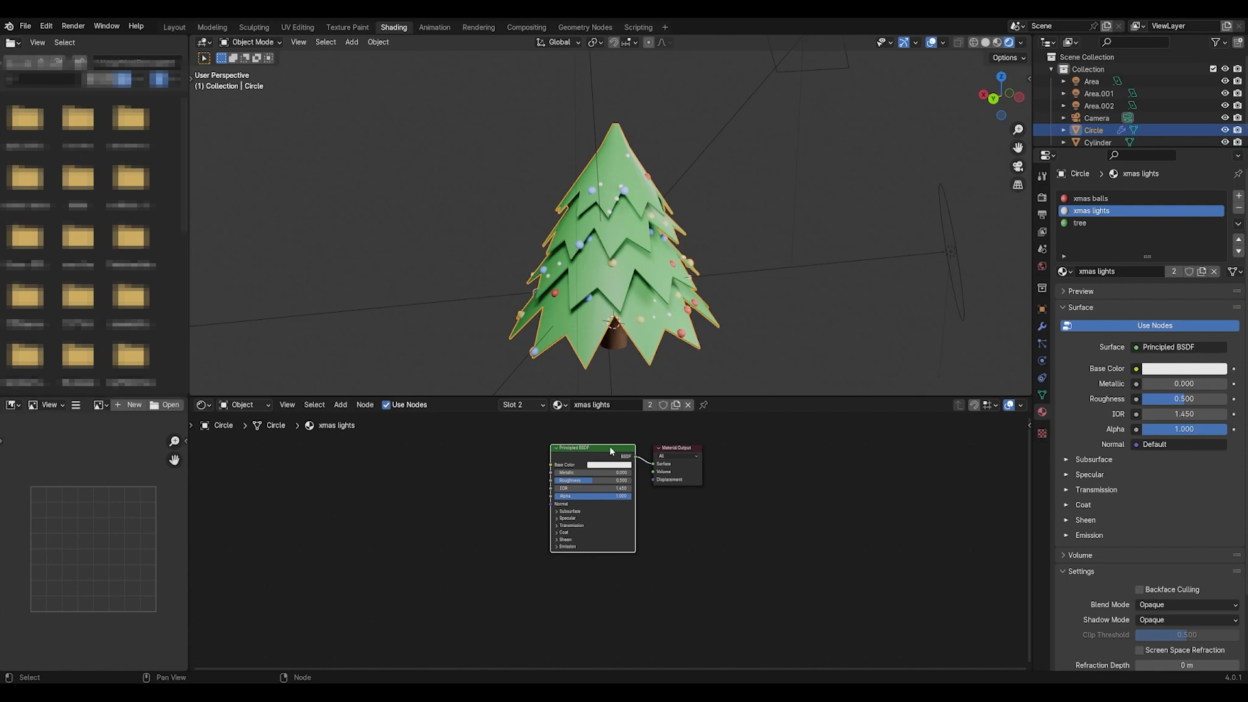
pyautogui.click(397, 520)
pyautogui.hotkey('shift', 'a')
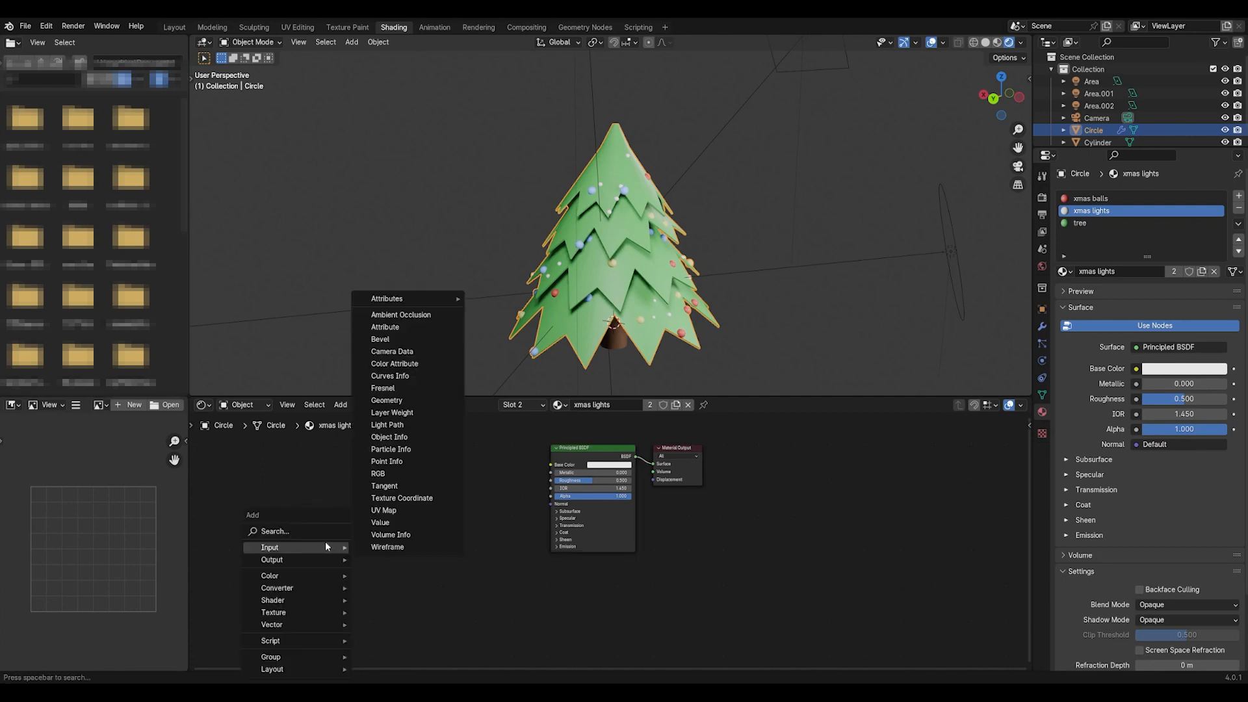
pyautogui.click(315, 530)
pyautogui.write('att')
pyautogui.click(356, 553)
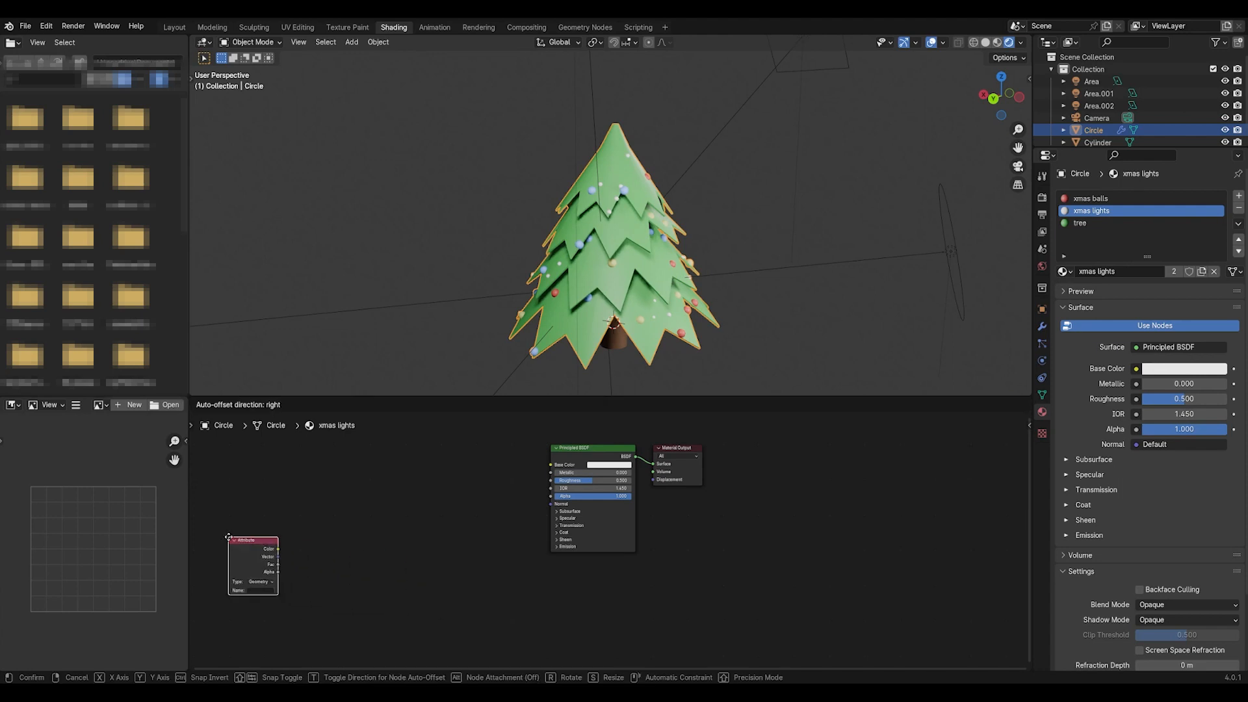
# Set the xmas lights material's Attribute node name to lightposition
pyautogui.click(277, 581)
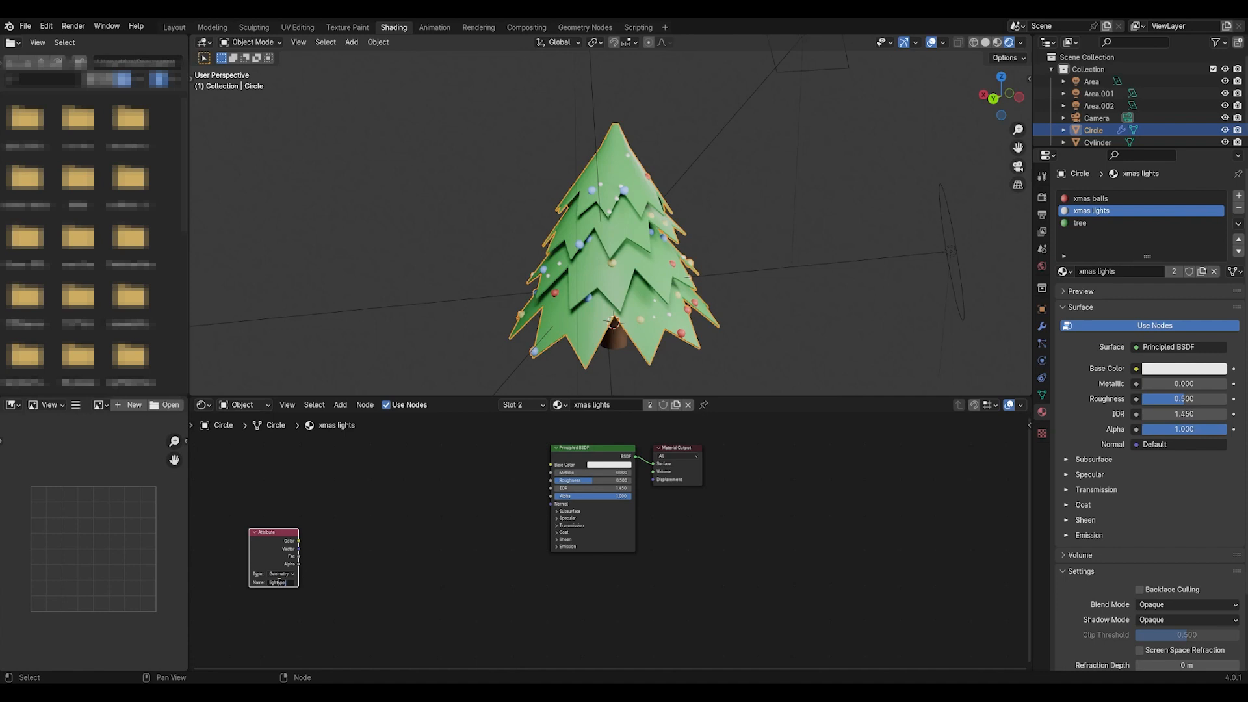
pyautogui.write('lightposition')
pyautogui.press('Return')
pyautogui.click(326, 571)
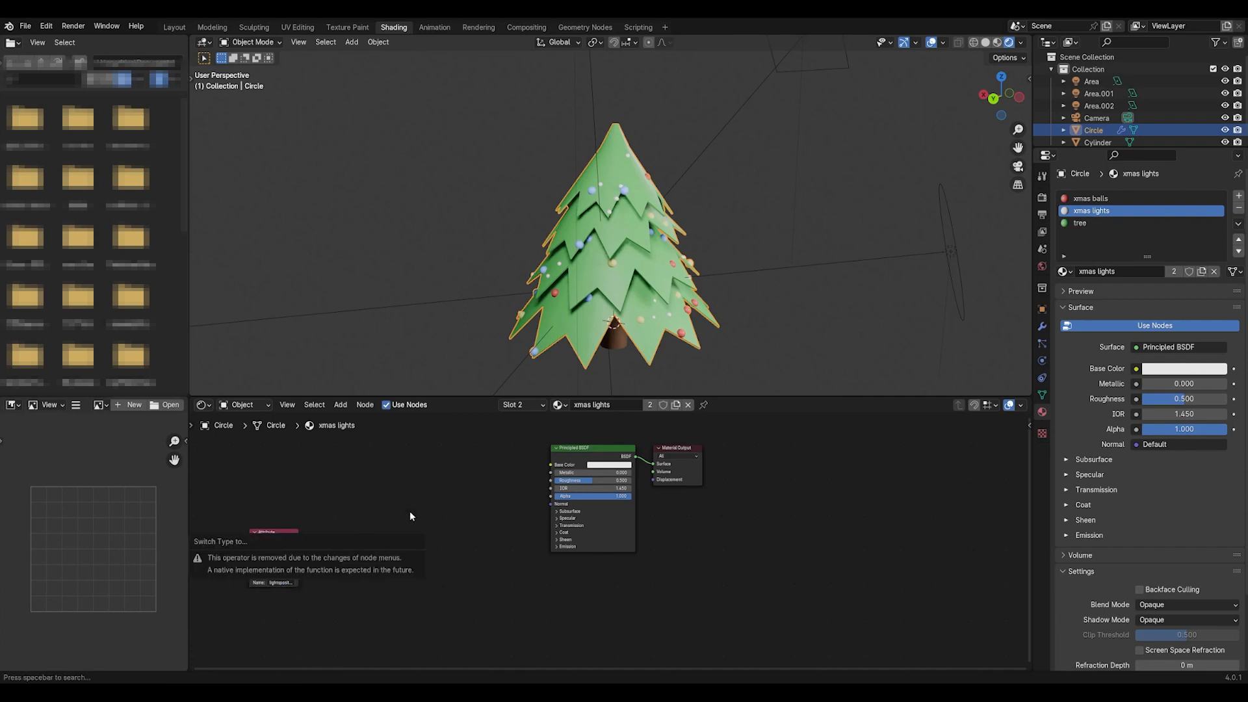
# Copy the Color Ramp from the xmas balls material into xmas lights, placing it between the Attribute and Principled BSDF nodes
pyautogui.click(1092, 199)
pyautogui.click(454, 518)
pyautogui.rightClick(451, 520)
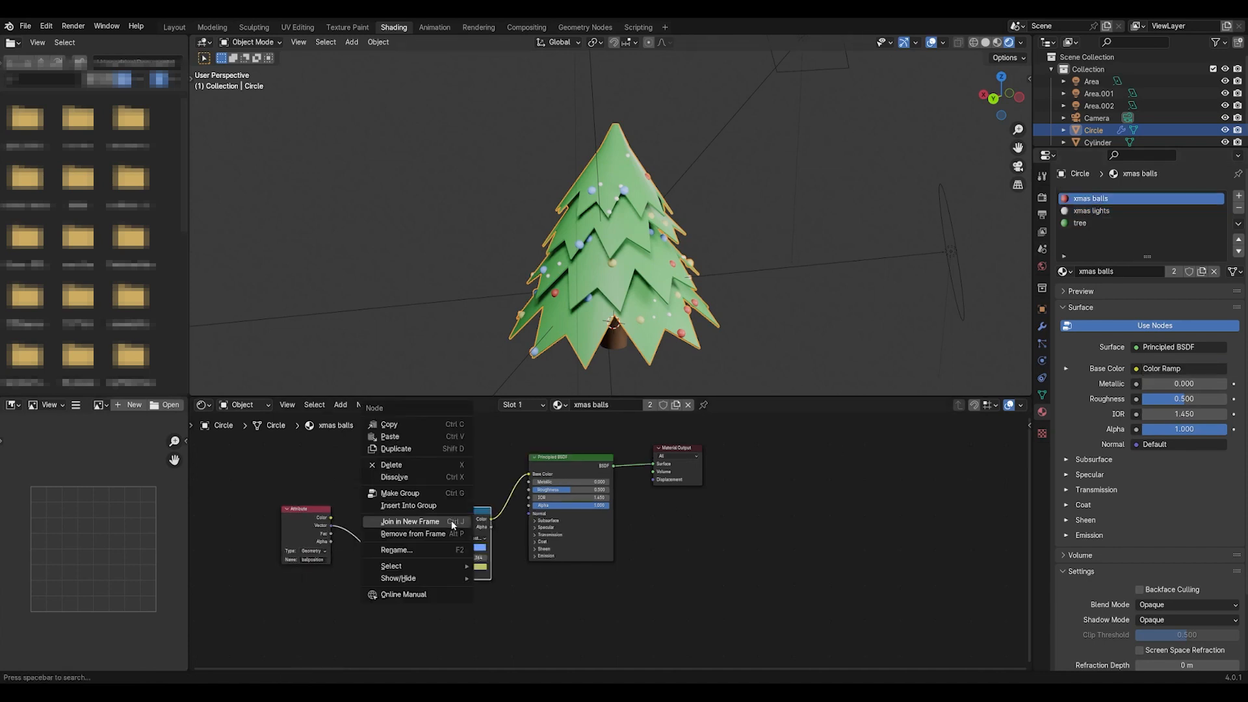
pyautogui.click(419, 426)
pyautogui.click(1092, 210)
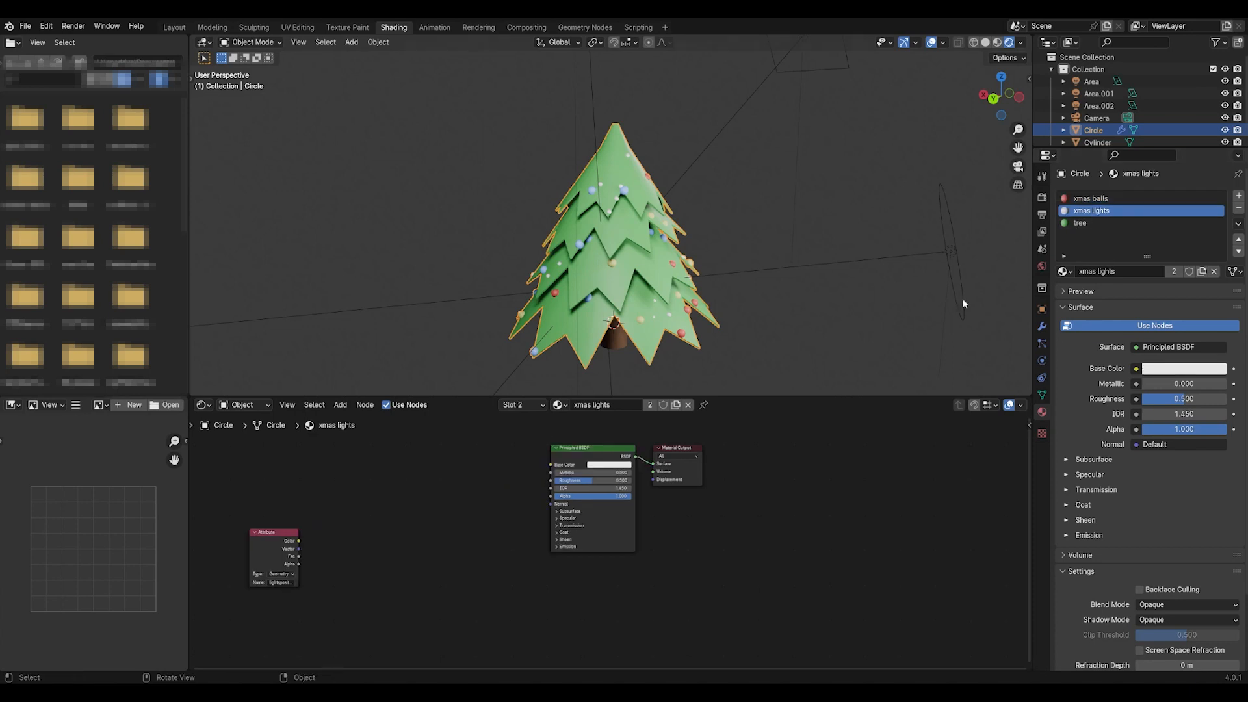
pyautogui.rightClick(443, 513)
pyautogui.click(437, 523)
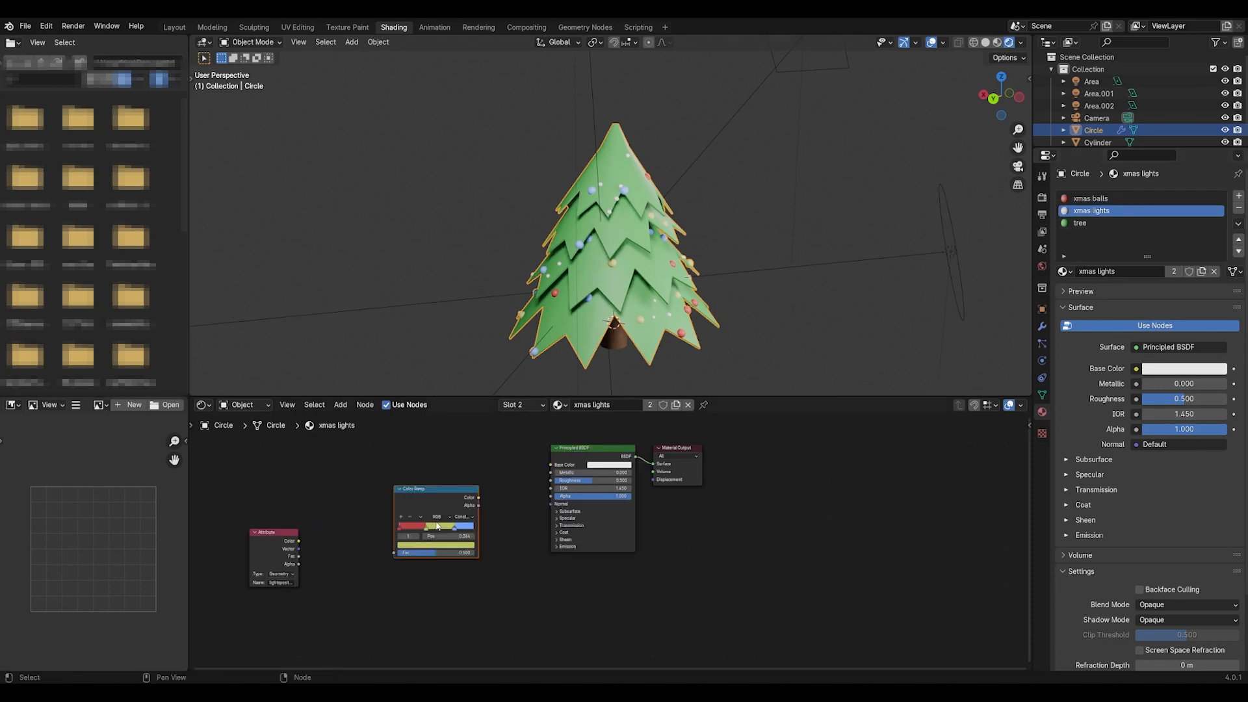
pyautogui.moveTo(434, 492); pyautogui.dragTo(425, 518)
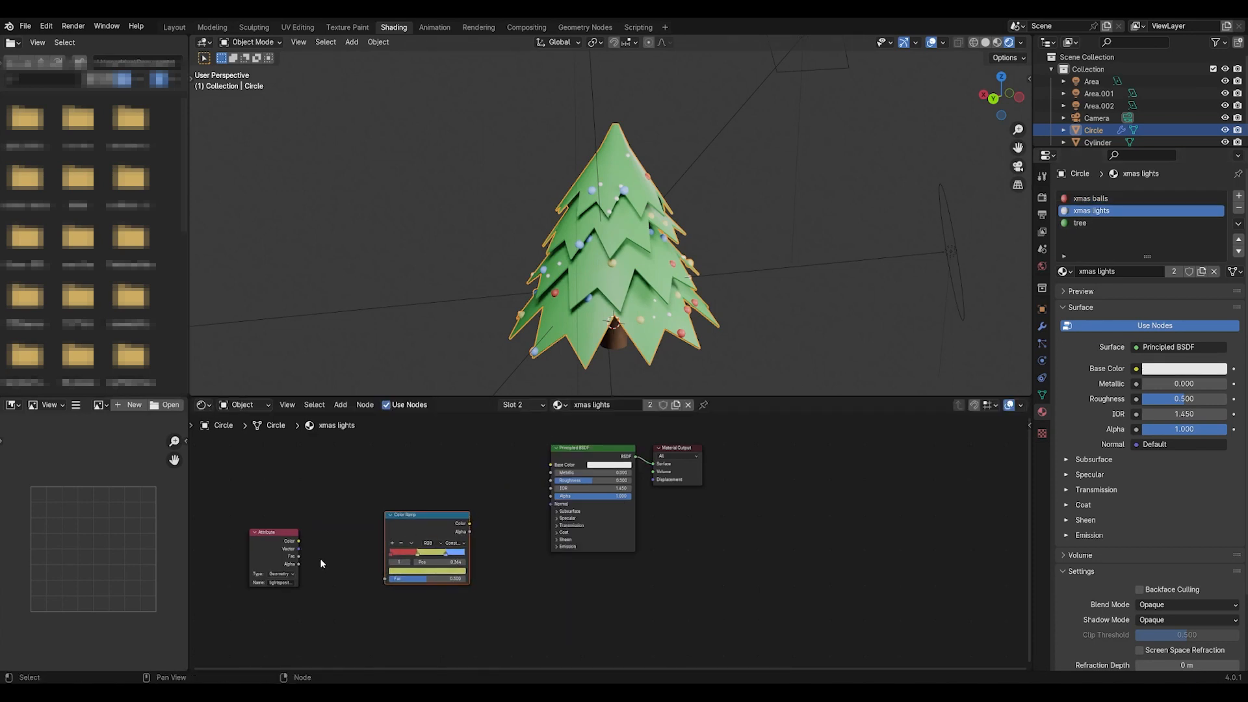
# Link the Attribute node's Vector to the Color Ramp's Fac and the ramp's Color to Base Color, and space out the nodes
pyautogui.moveTo(299, 550); pyautogui.dragTo(385, 579)
pyautogui.moveTo(469, 523); pyautogui.dragTo(552, 465)
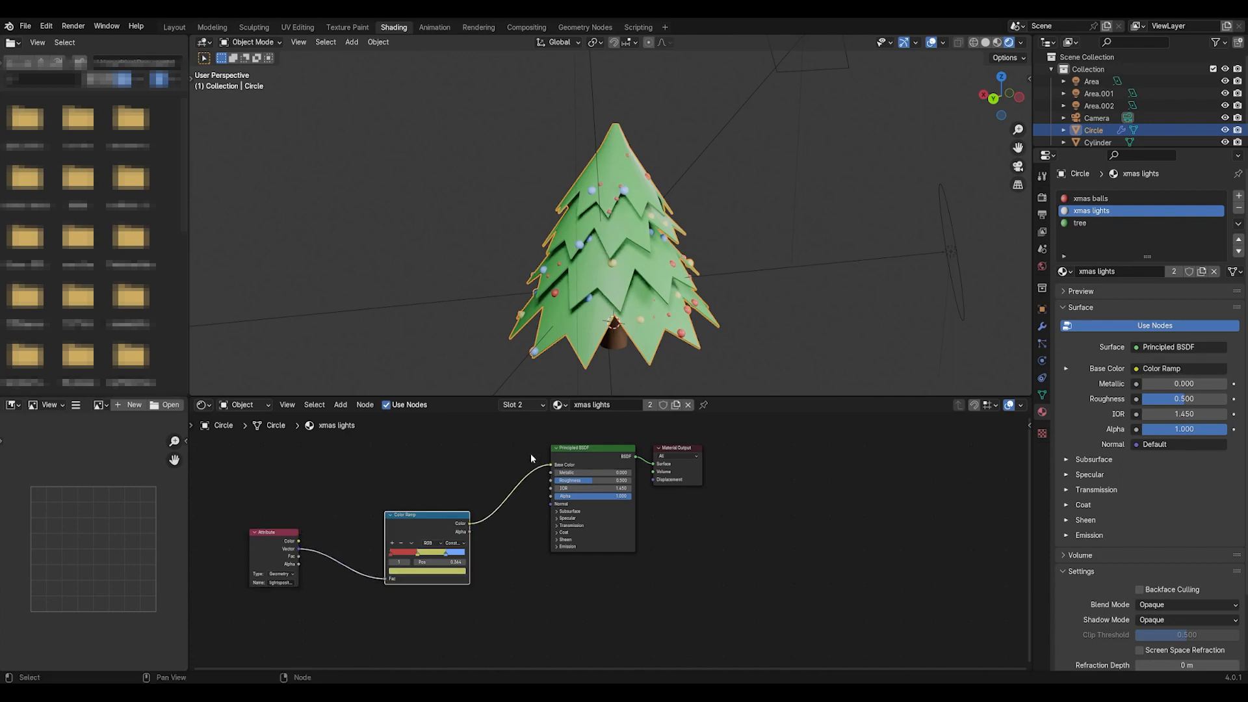
pyautogui.moveTo(427, 524); pyautogui.dragTo(412, 537)
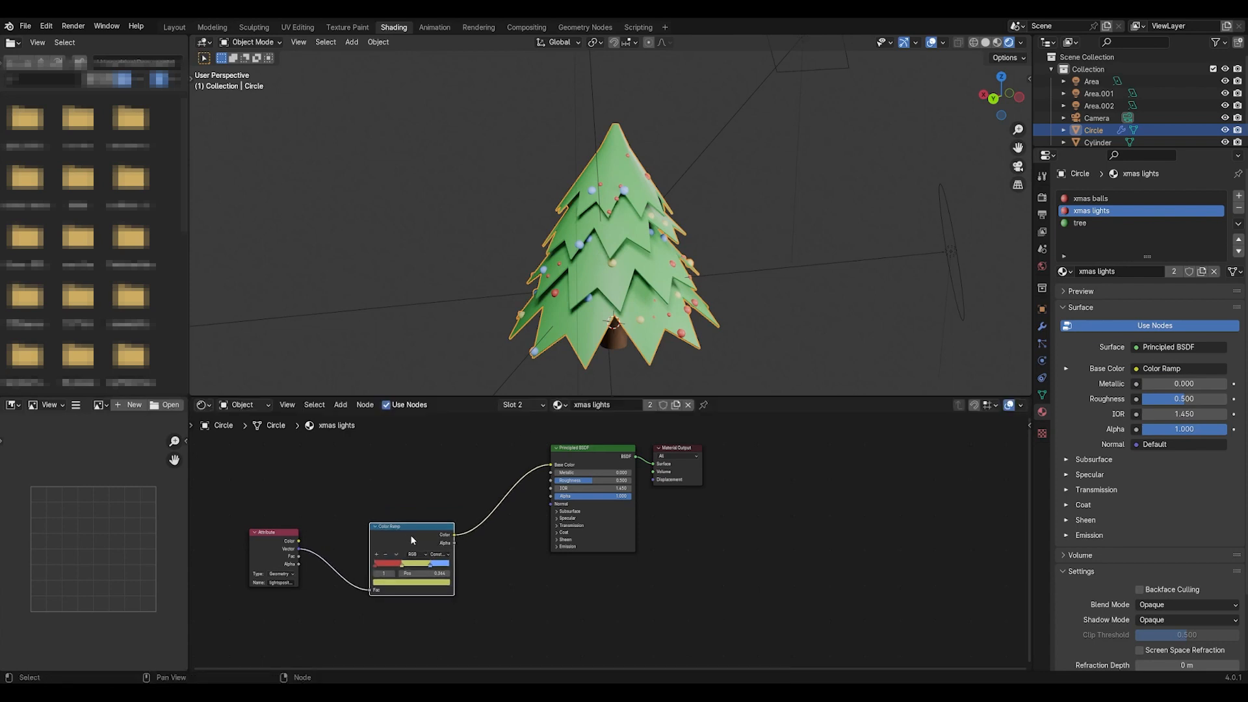
pyautogui.moveTo(273, 553); pyautogui.dragTo(236, 545)
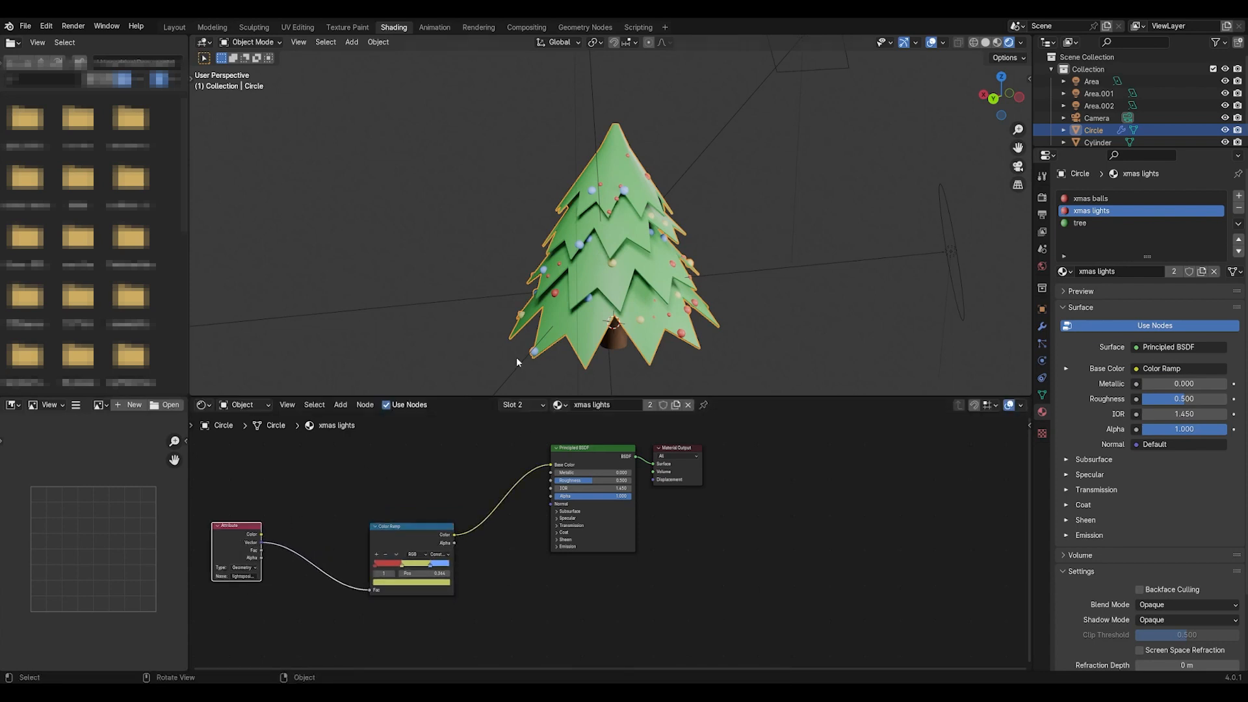
pyautogui.moveTo(516, 357); pyautogui.dragTo(598, 321, button='middle')
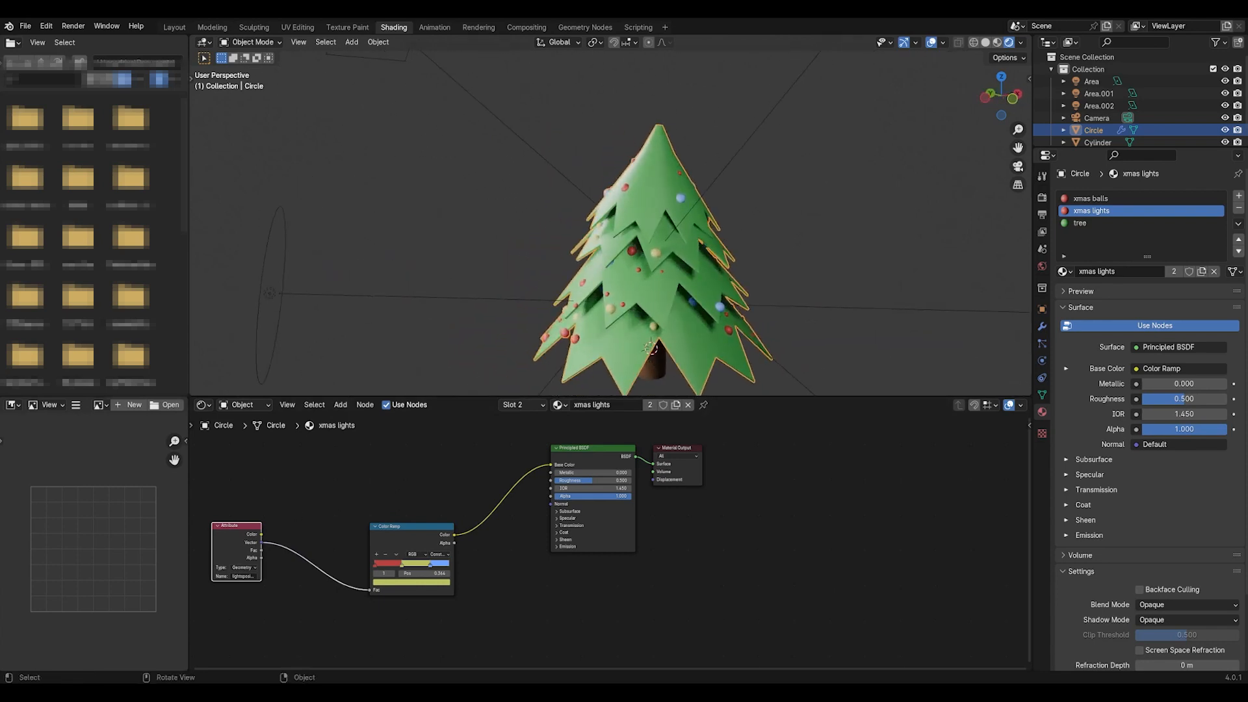
# In the Geometry Nodes workspace, re-enter lightposition as the name in the xmas lights' Store Named Attribute node
pyautogui.click(584, 26)
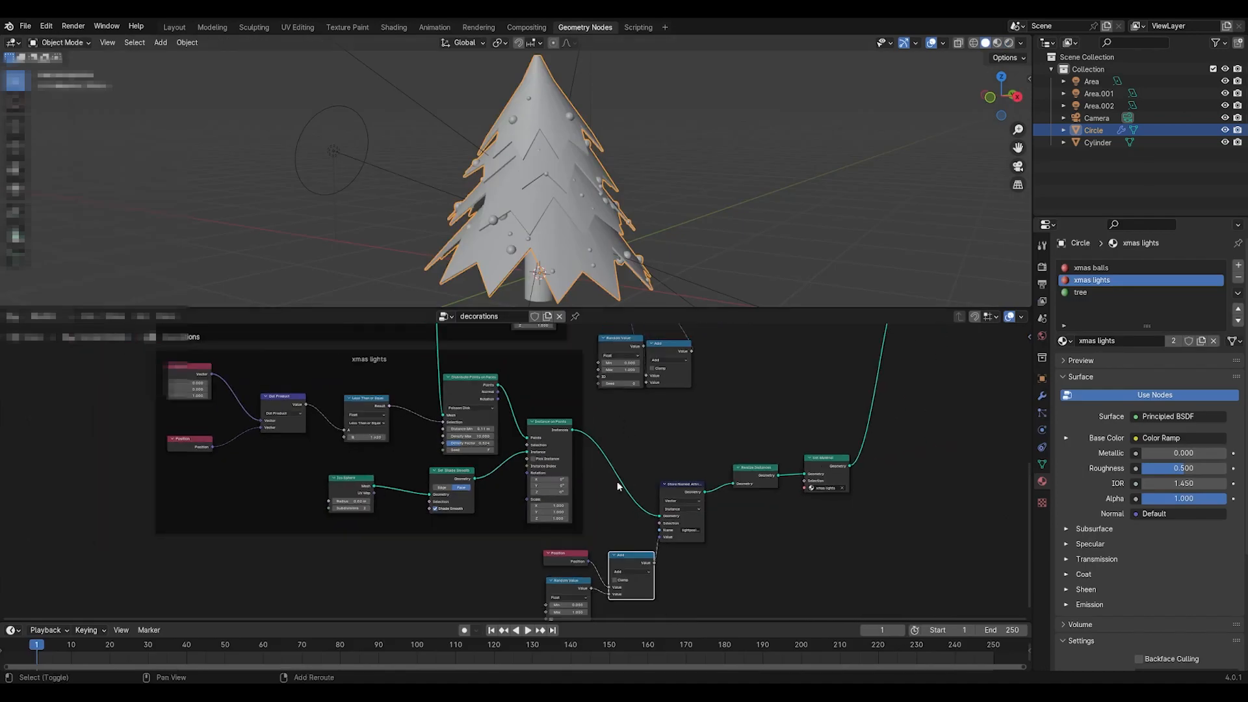
pyautogui.keyDown('shift'); pyautogui.moveTo(618, 486); pyautogui.dragTo(614, 357, button='middle'); pyautogui.keyUp('shift')
pyautogui.scroll(4, 614, 357)
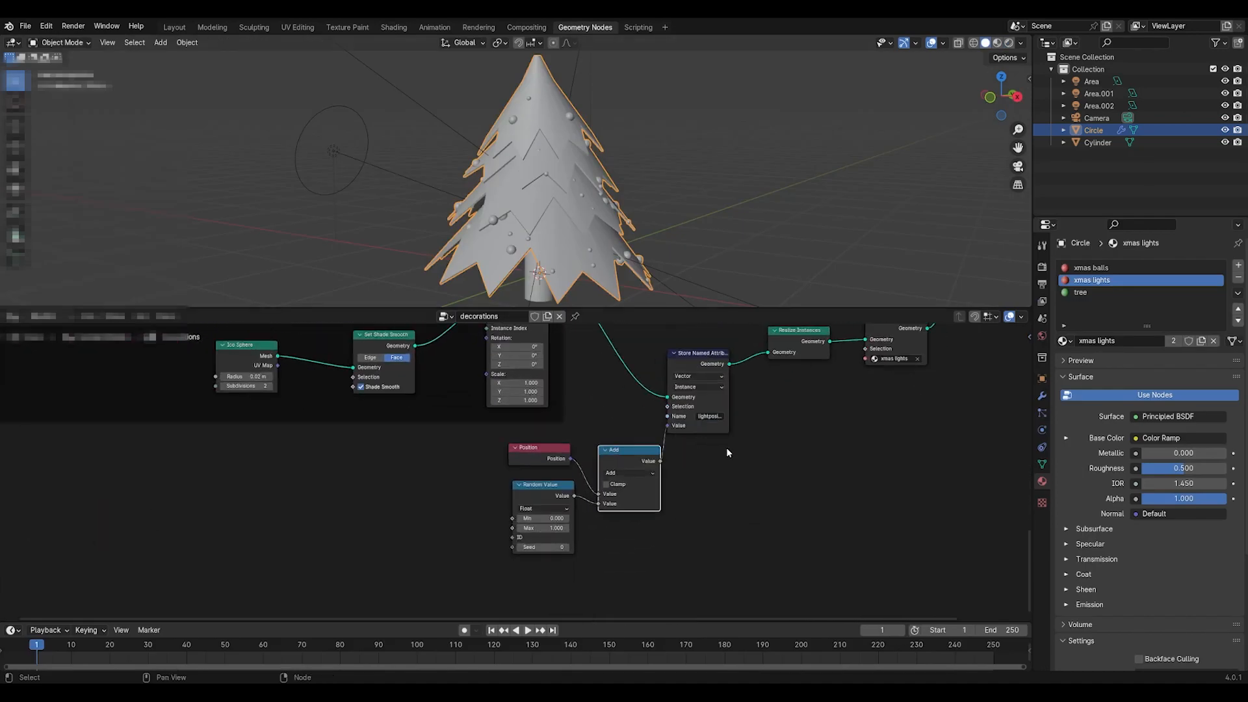
pyautogui.click(713, 417)
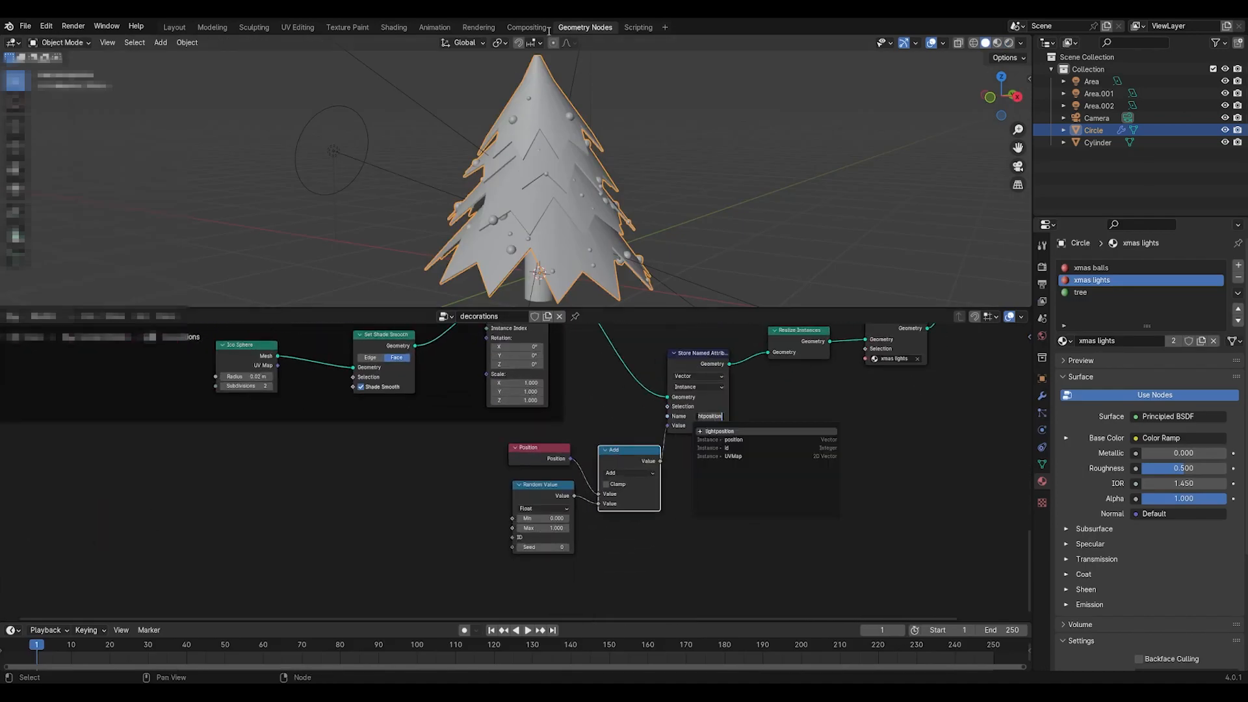
pyautogui.write('lightposition')
pyautogui.press('Return')
# Return to the Shading workspace and correct the xmas lights Attribute node's name to lightposition
pyautogui.click(394, 27)
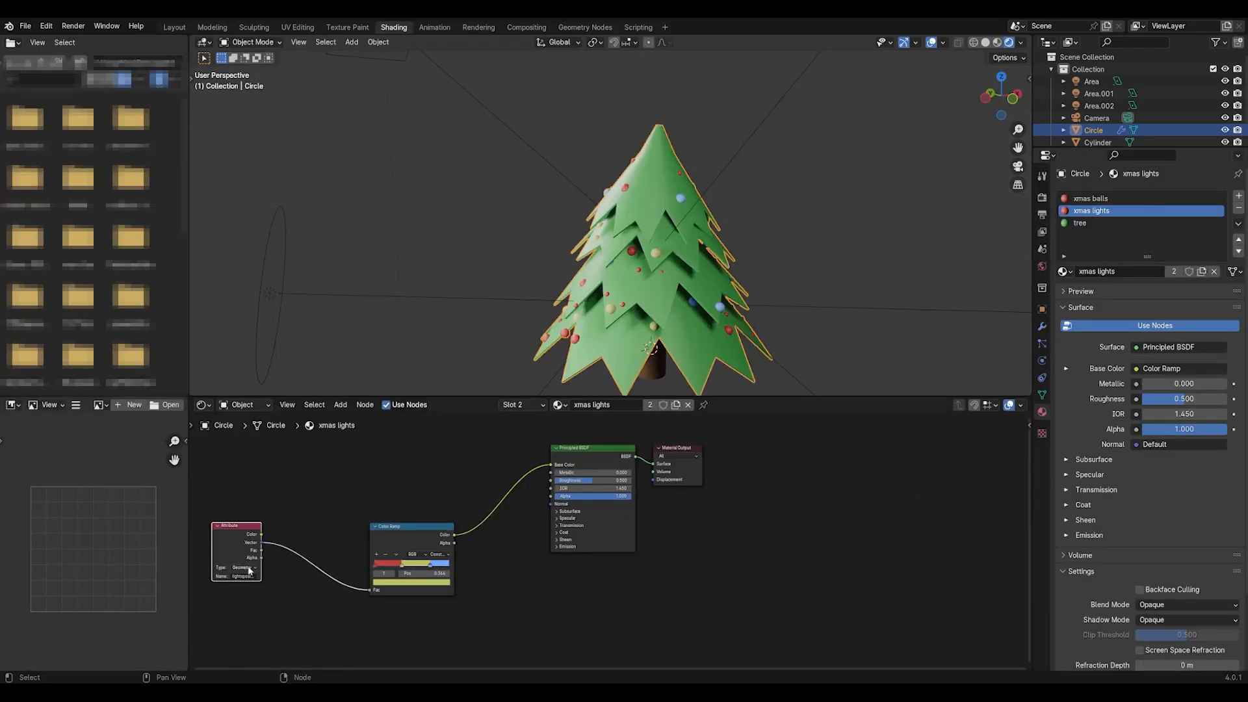
pyautogui.press('BackSpace')
pyautogui.press('Return')
pyautogui.moveTo(677, 316); pyautogui.dragTo(557, 310, button='middle')
# Expand the Principled BSDF's Emission settings and link the Color Ramp's Color output to the emission Color
pyautogui.moveTo(417, 537); pyautogui.dragTo(552, 546)
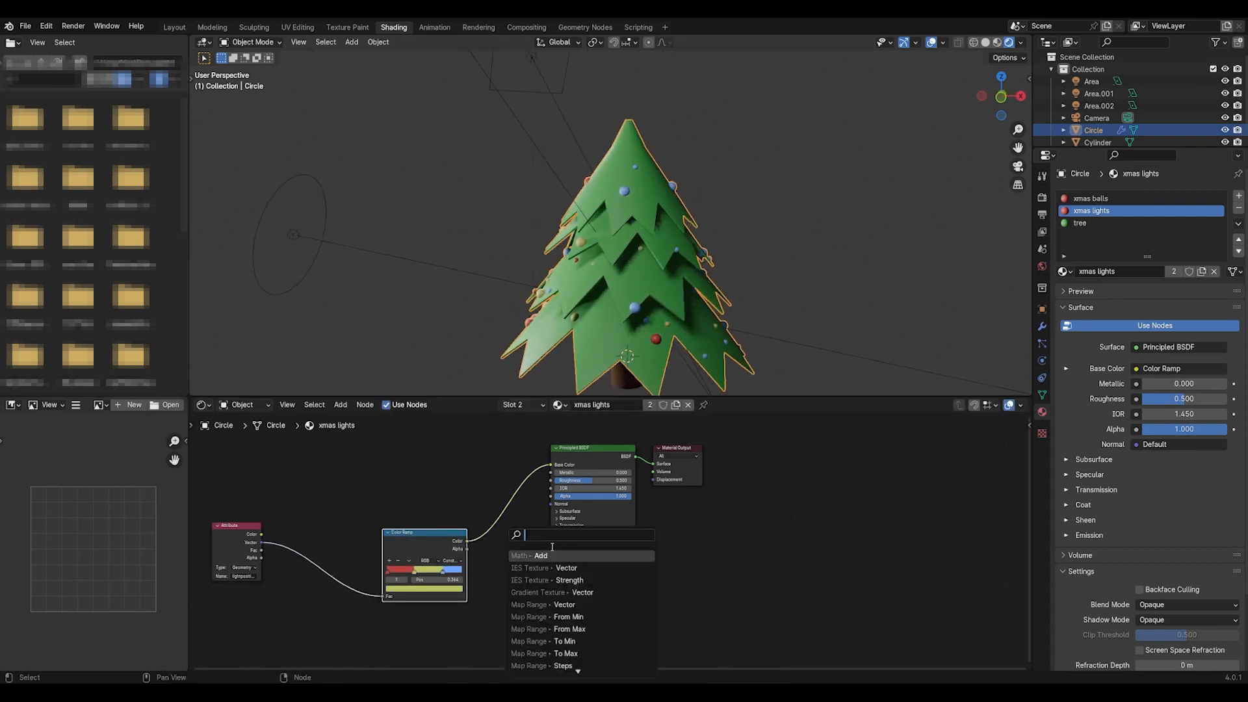
pyautogui.click(505, 516)
pyautogui.click(558, 547)
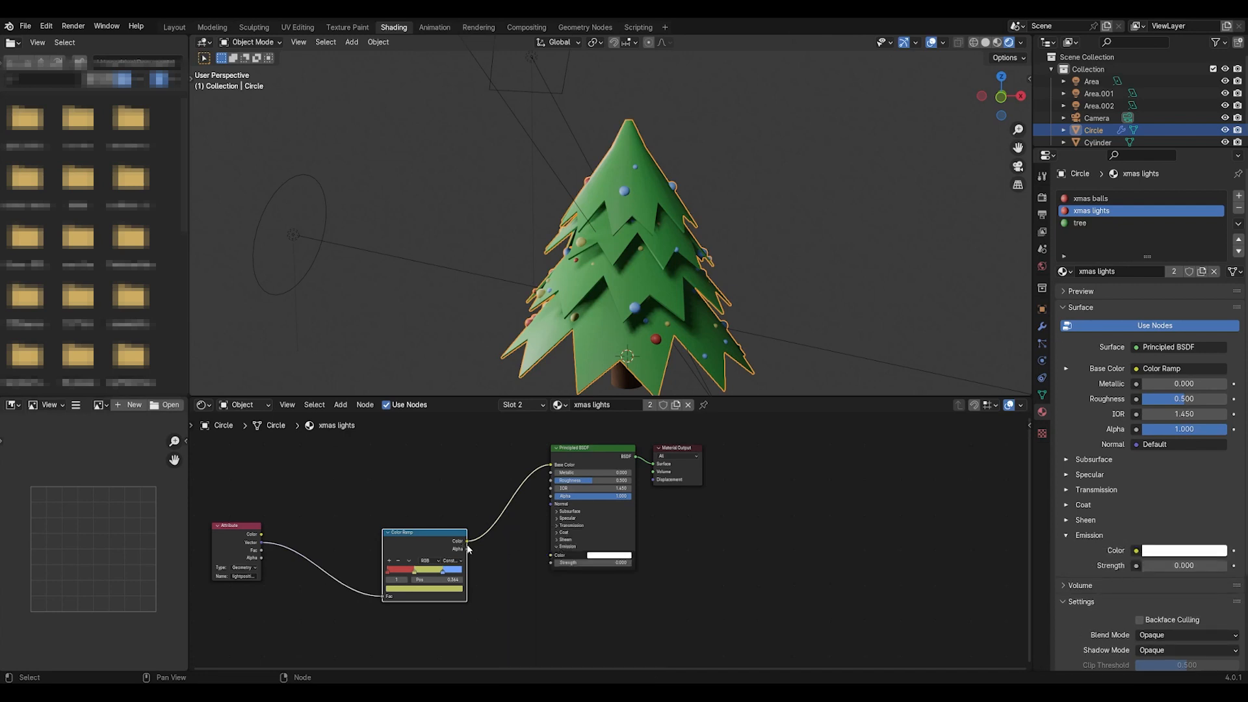
pyautogui.moveTo(466, 542); pyautogui.dragTo(551, 555)
# Set the Principled BSDF's emission strength to 3 and shift the Color Ramp closer to the Attribute node
pyautogui.doubleClick(595, 563)
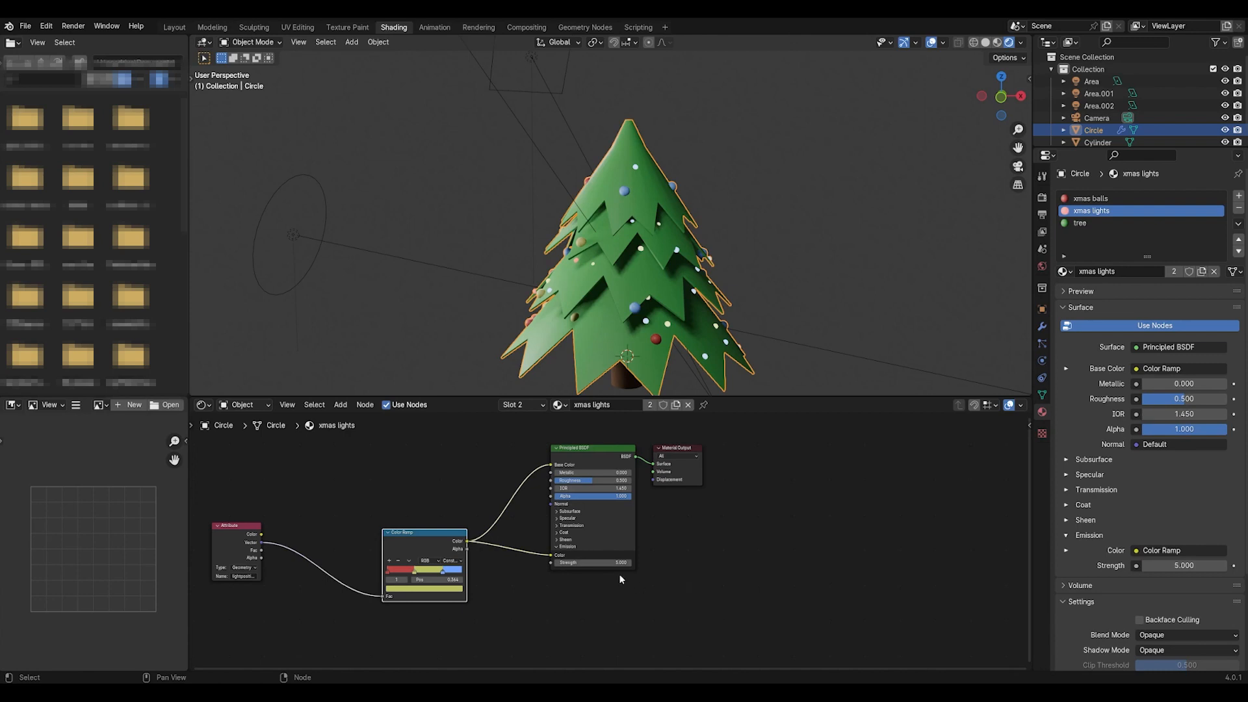
pyautogui.write('2.4')
pyautogui.press('Return')
pyautogui.moveTo(596, 563); pyautogui.dragTo(683, 563)
pyautogui.click(595, 563)
pyautogui.write('1')
pyautogui.press('Return')
pyautogui.click(588, 563)
pyautogui.write('3')
pyautogui.press('Return')
pyautogui.moveTo(459, 556); pyautogui.dragTo(444, 547)
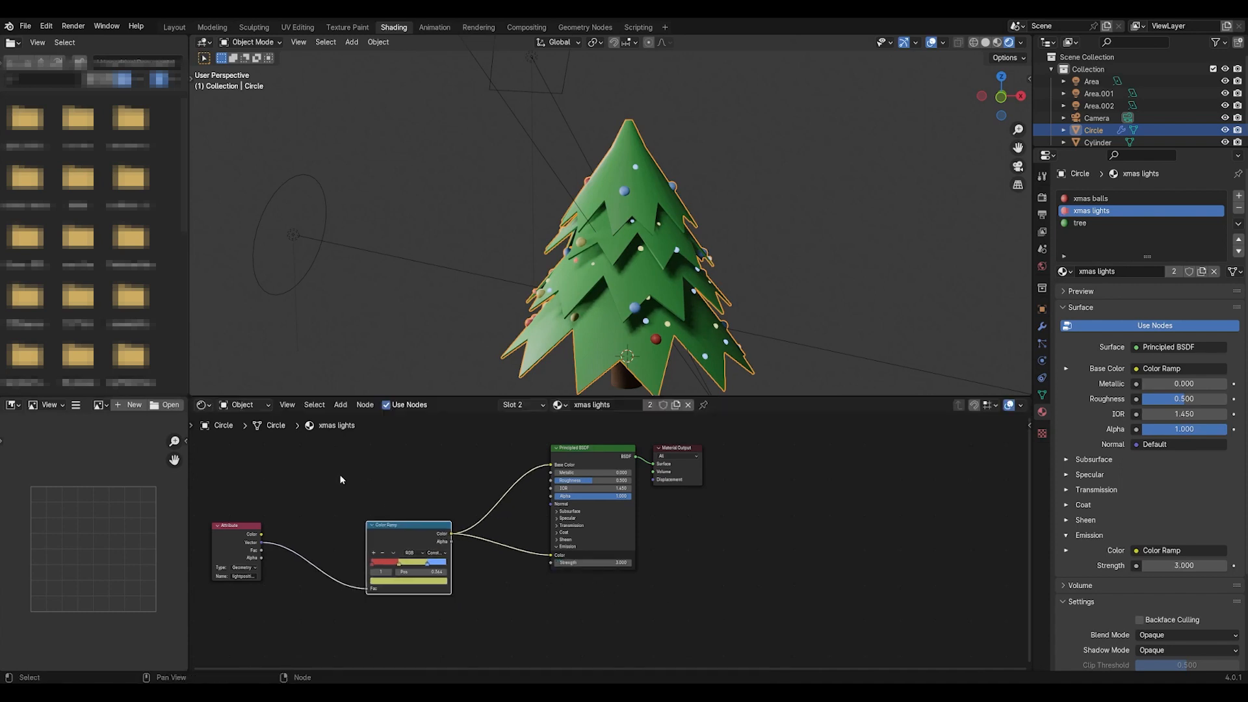
# Add a Math node above the Attribute node in the xmas lights material and set it to Multiply
pyautogui.moveTo(333, 470); pyautogui.dragTo(389, 481, button='middle')
pyautogui.click(388, 481)
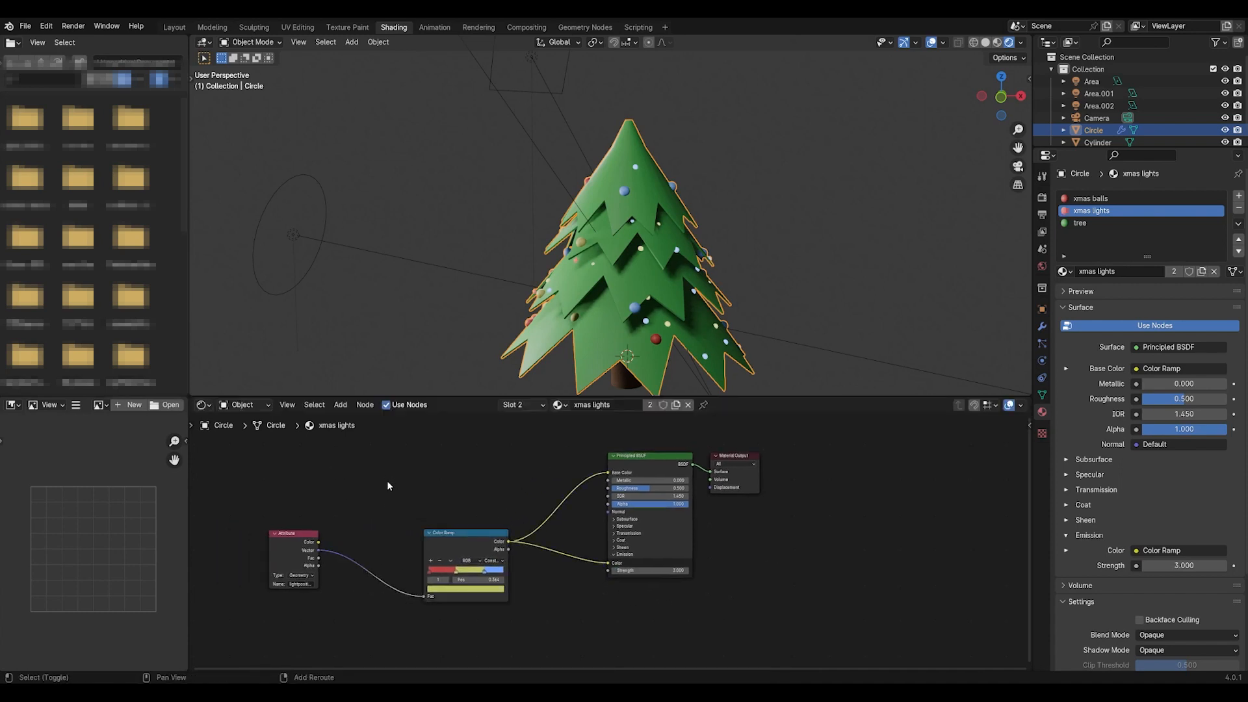
pyautogui.hotkey('shift', 'a')
pyautogui.click(388, 482)
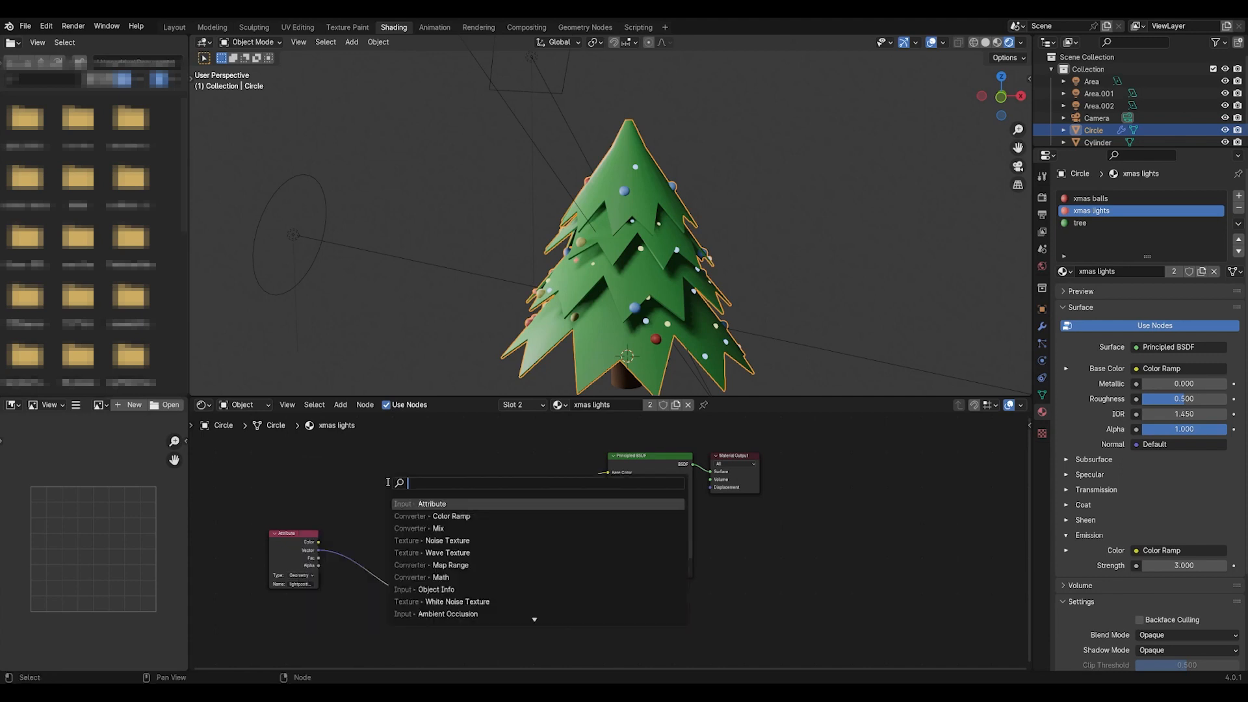
pyautogui.write('math')
pyautogui.click(432, 505)
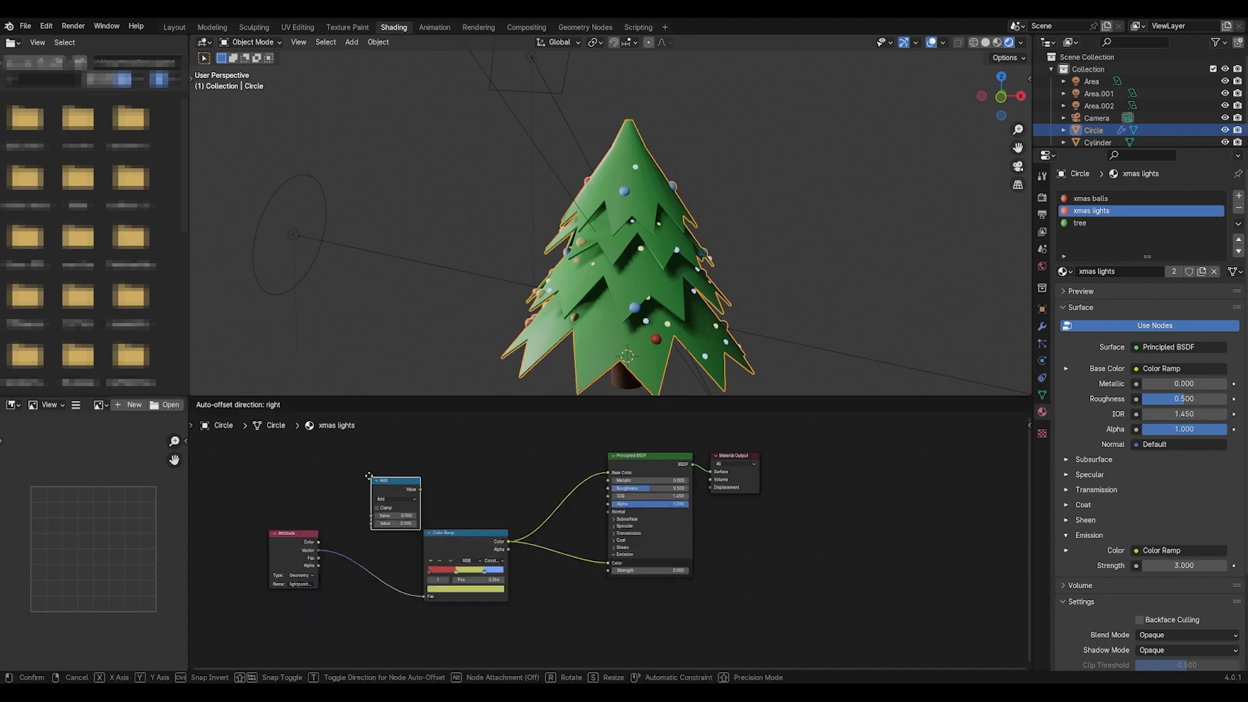
pyautogui.click(351, 460)
pyautogui.click(373, 481)
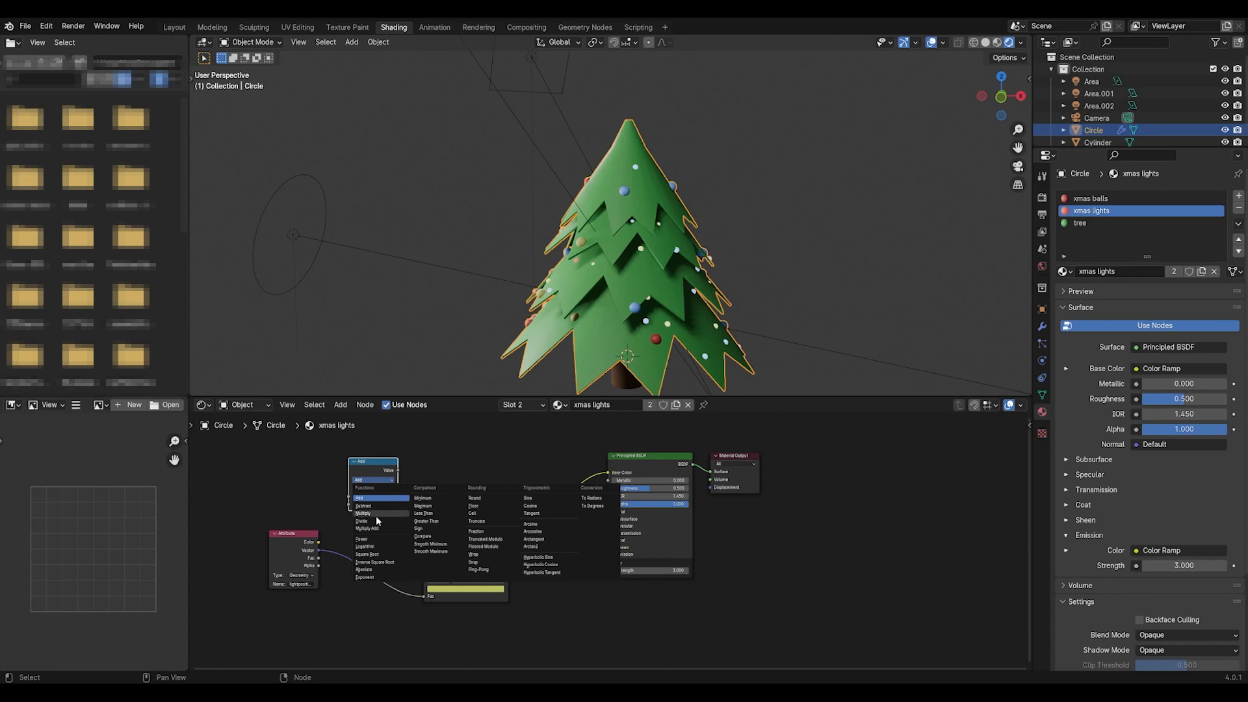
pyautogui.click(364, 514)
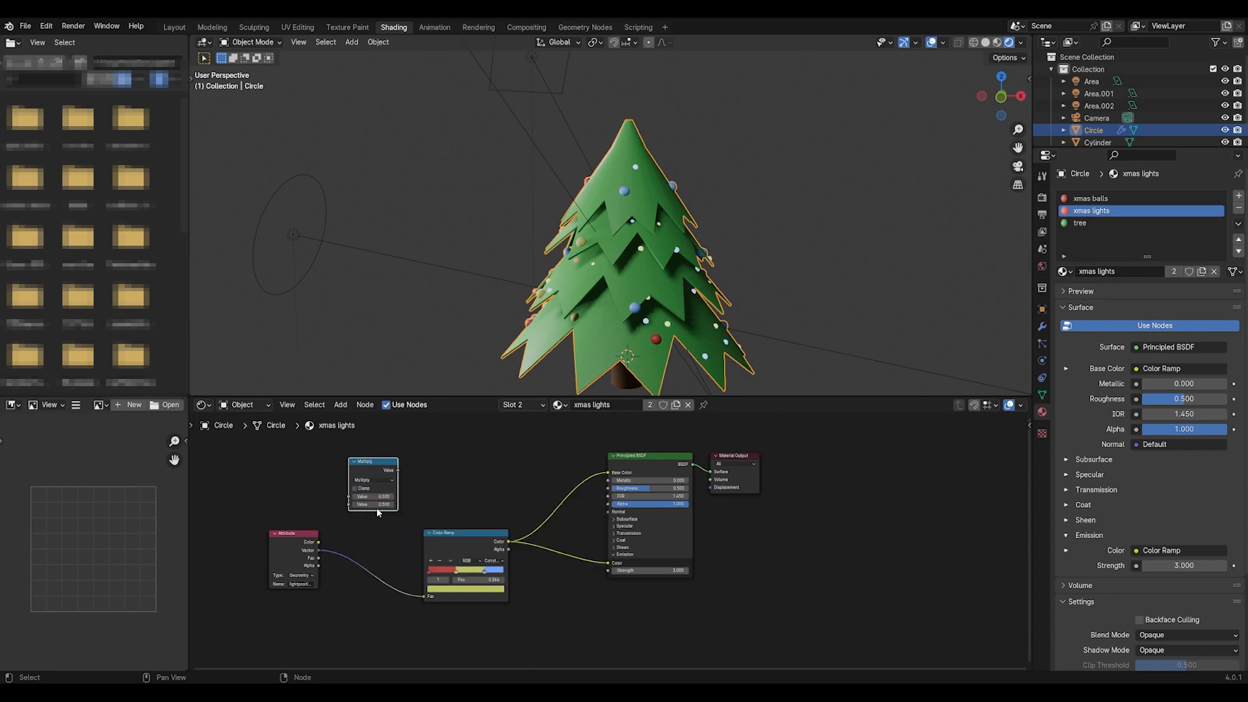
# Drive the Multiply node's first value with #frame and set its second value to 100
pyautogui.click(376, 497)
pyautogui.write('#frame')
pyautogui.press('Return')
pyautogui.click(368, 505)
pyautogui.write('100')
pyautogui.press('Return')
# Duplicate the Multiply node beside the original and change the copy's operation to Add
pyautogui.hotkey('shift', 'd')
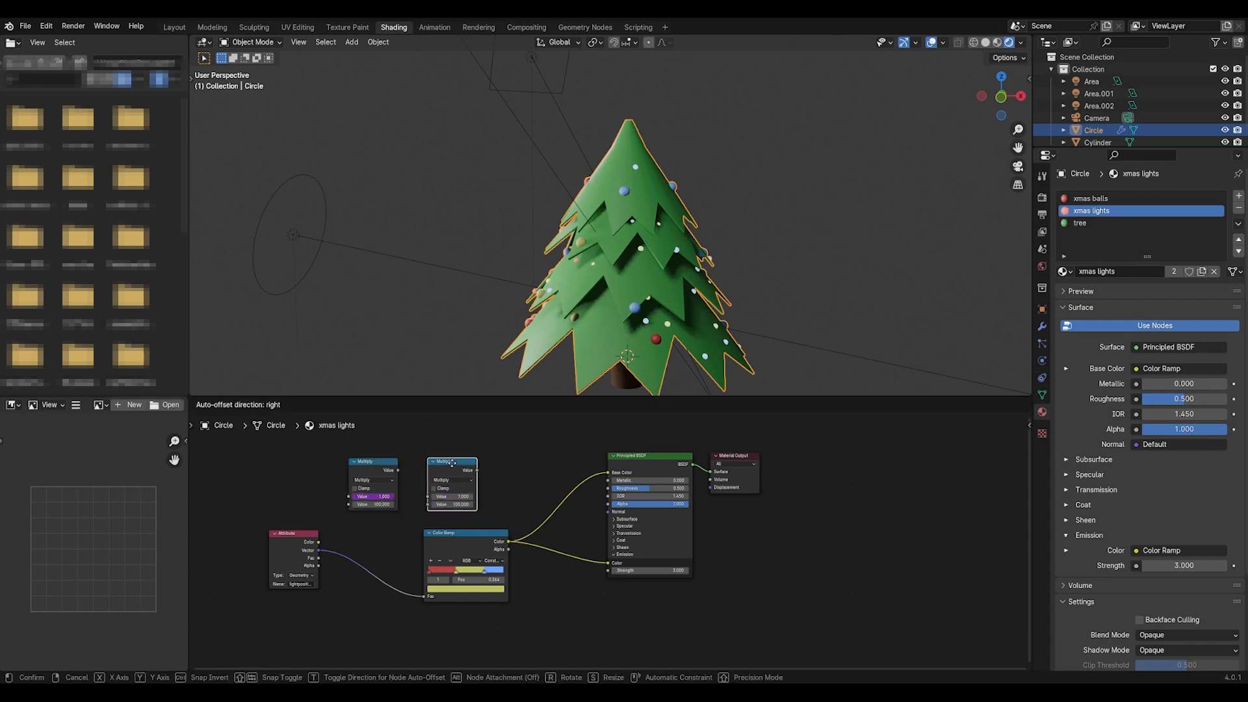
pyautogui.click(449, 500)
pyautogui.click(455, 483)
pyautogui.click(449, 497)
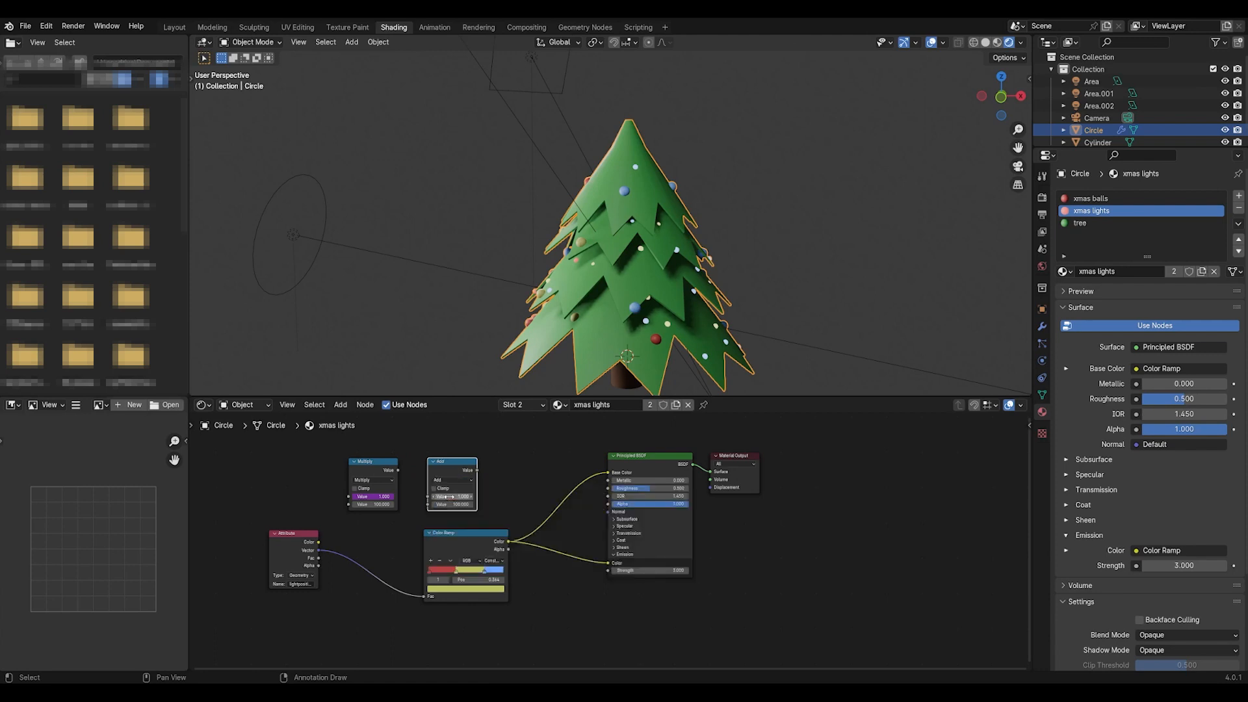
# Link the Multiply output and the Attribute's Vector to the Add node's first and second values, and rearrange both Math nodes
pyautogui.moveTo(395, 471); pyautogui.dragTo(428, 496)
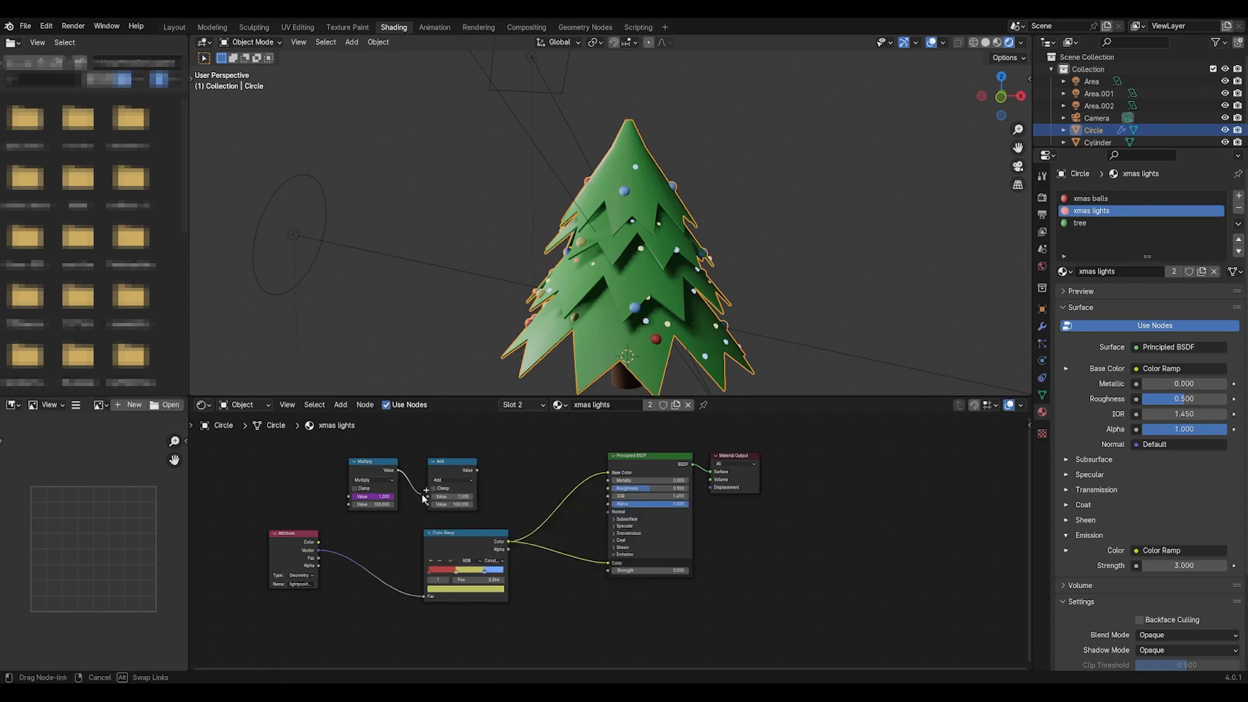
pyautogui.moveTo(320, 557); pyautogui.dragTo(427, 505)
pyautogui.moveTo(375, 474); pyautogui.dragTo(328, 463)
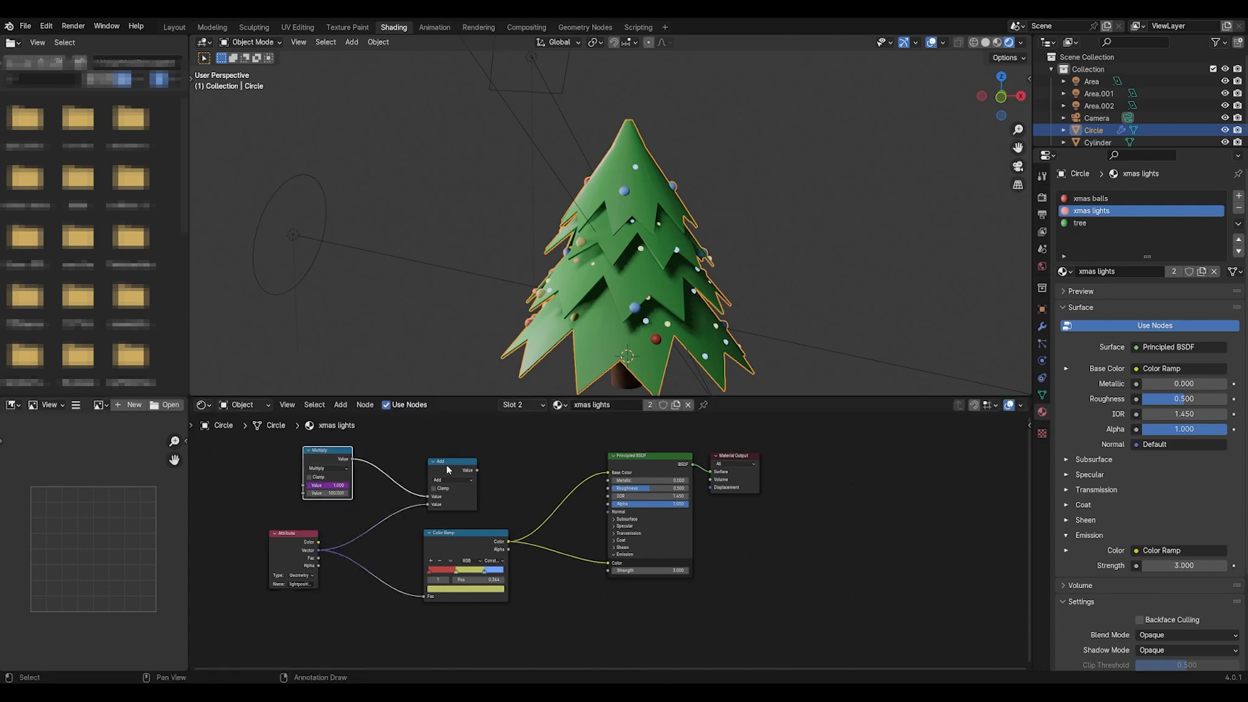
pyautogui.moveTo(425, 474); pyautogui.dragTo(370, 469)
# Add a Wave Texture node above the Color Ramp and link the Add node's Value to its Vector
pyautogui.hotkey('shift', 'a')
pyautogui.write('wave')
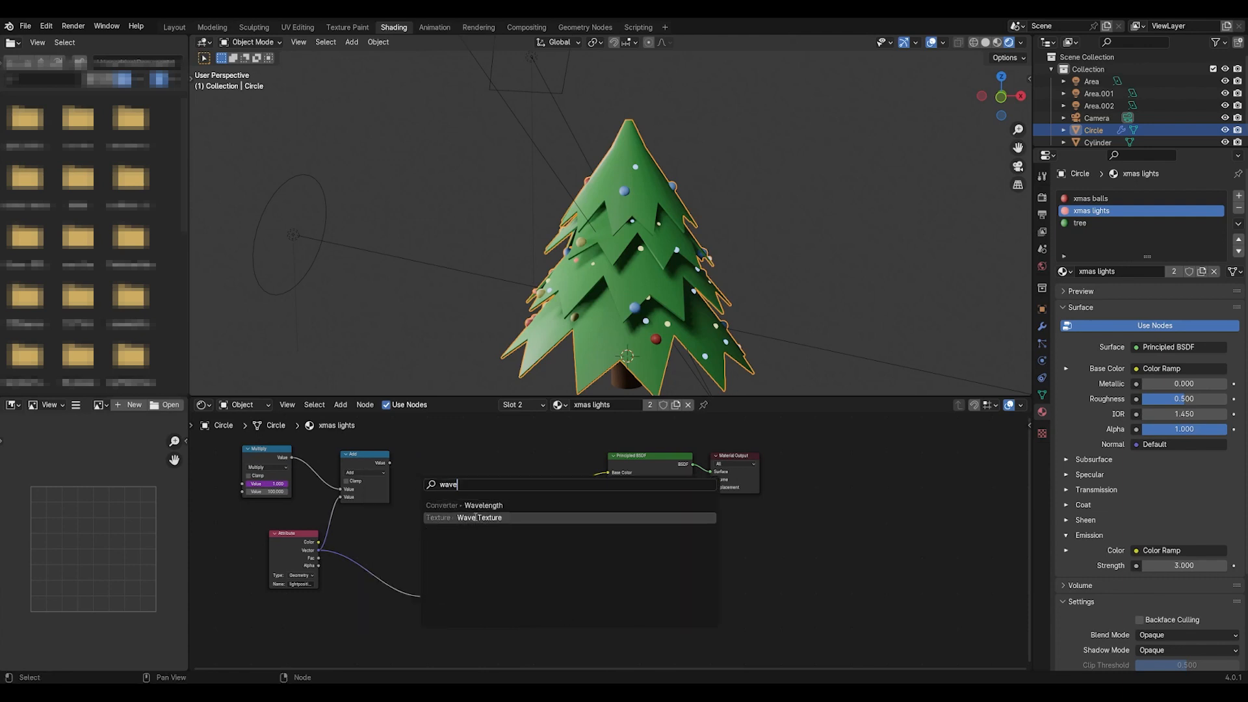
pyautogui.press('Return')
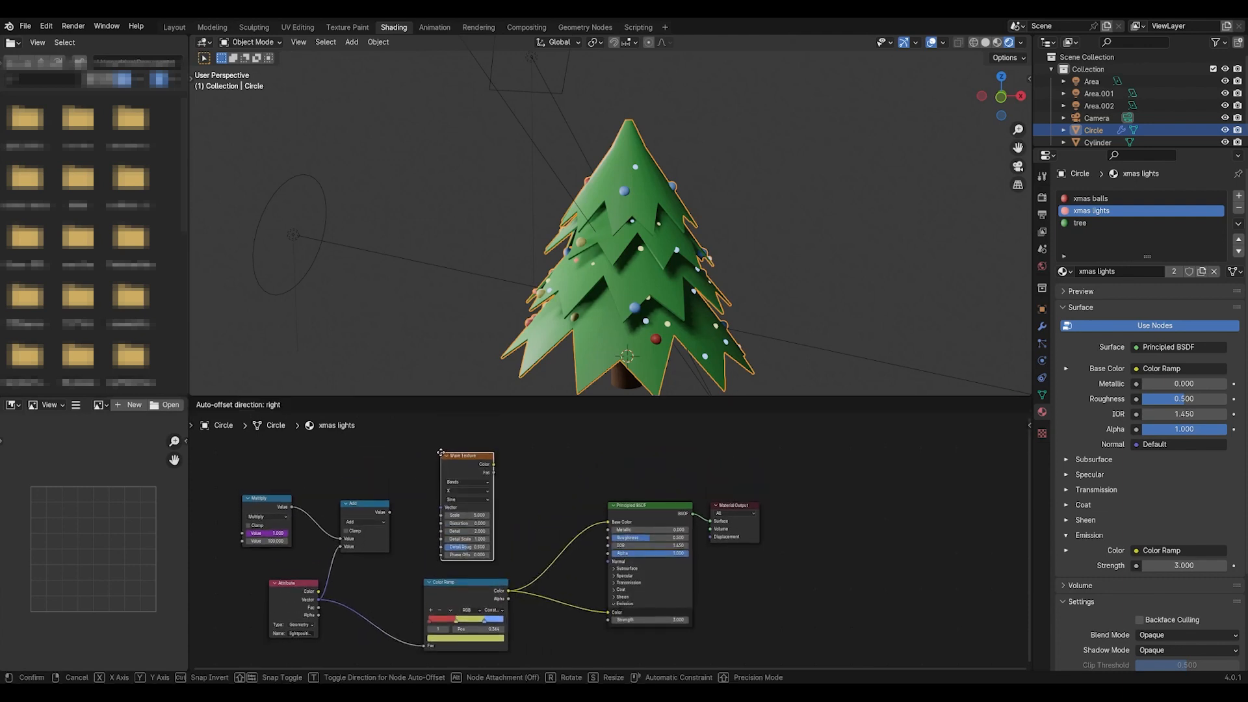
pyautogui.click(438, 446)
pyautogui.moveTo(390, 513); pyautogui.dragTo(455, 505)
# Add a Math node set to Compare and link the Wave Texture's Color to its first value
pyautogui.hotkey('shift', 'a')
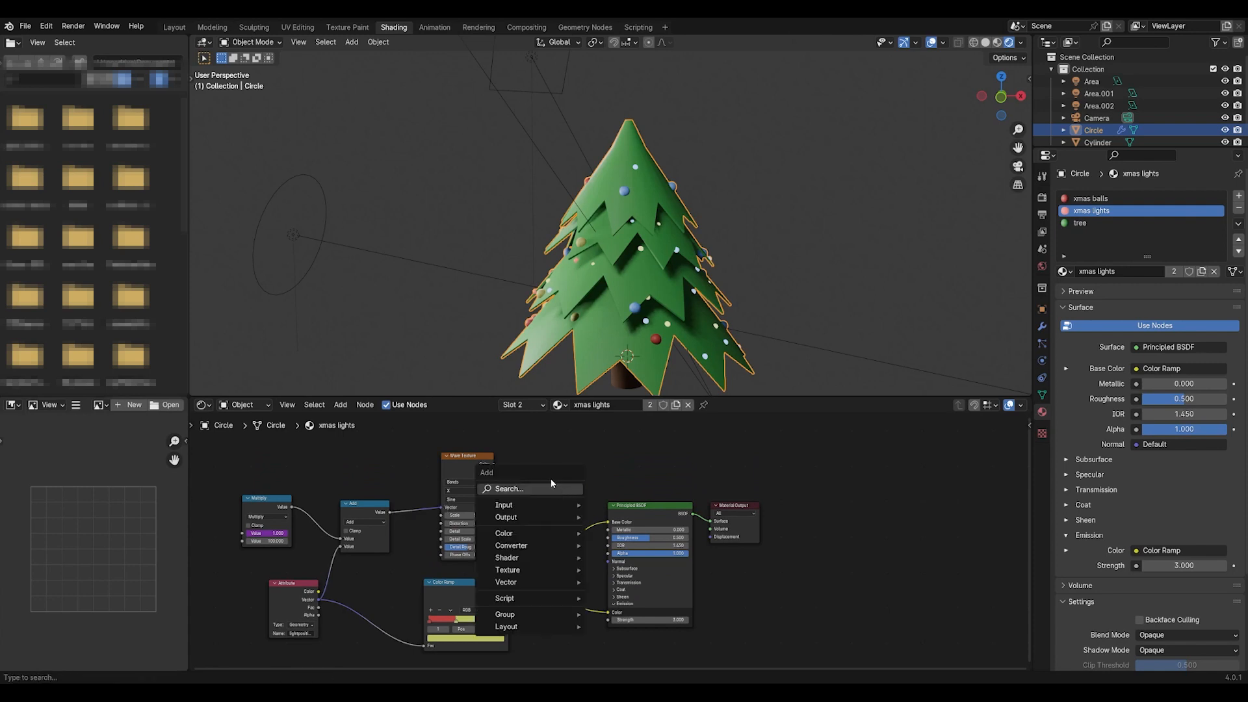
pyautogui.write('compare')
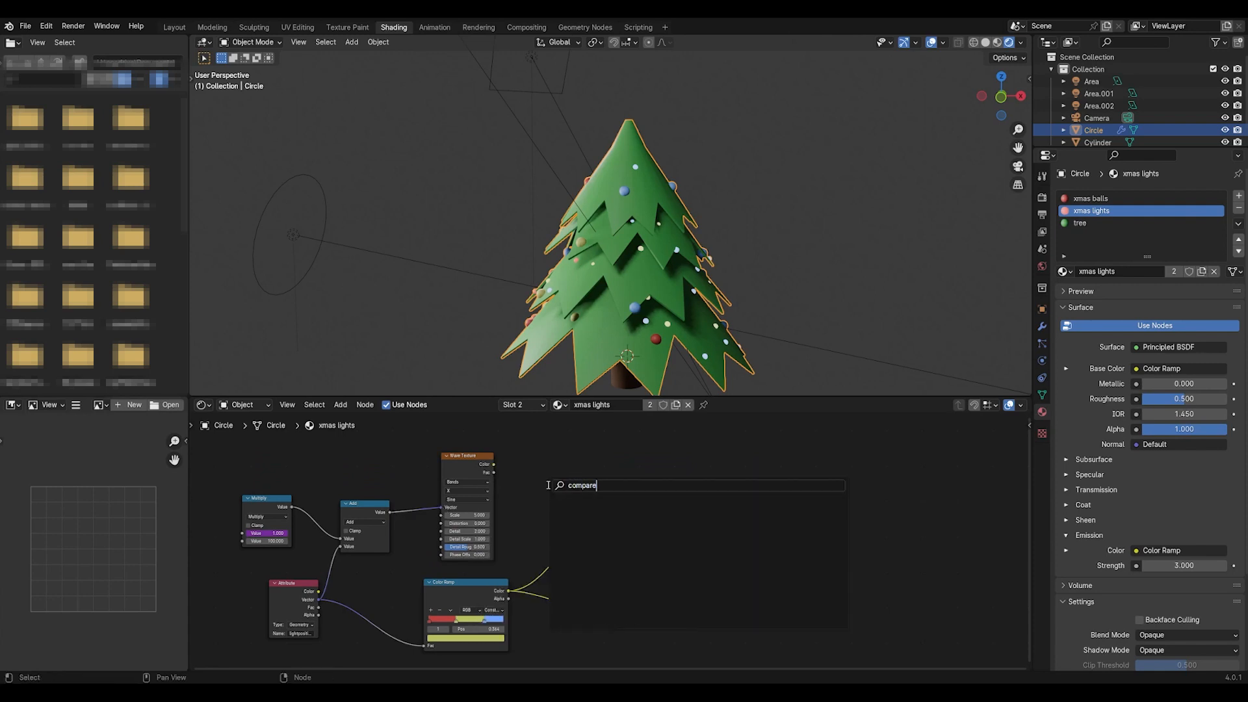
pyautogui.hotkey('ctrl', 'BackSpace')
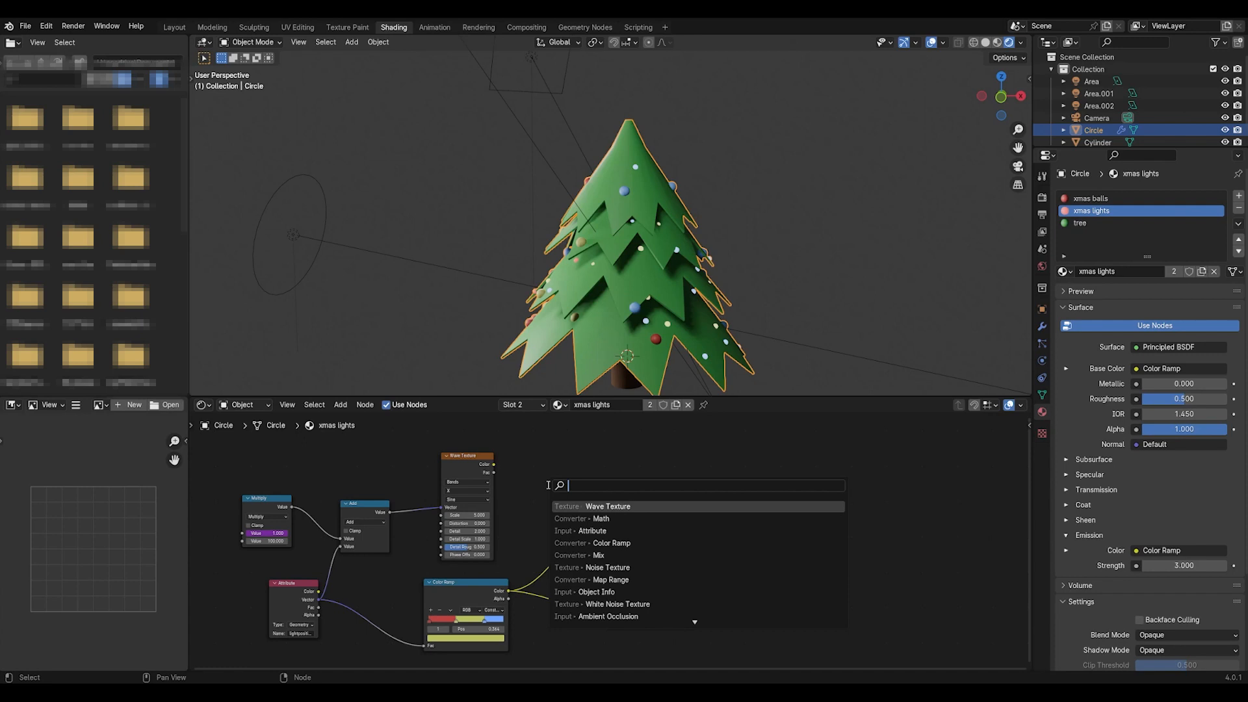
pyautogui.click(592, 518)
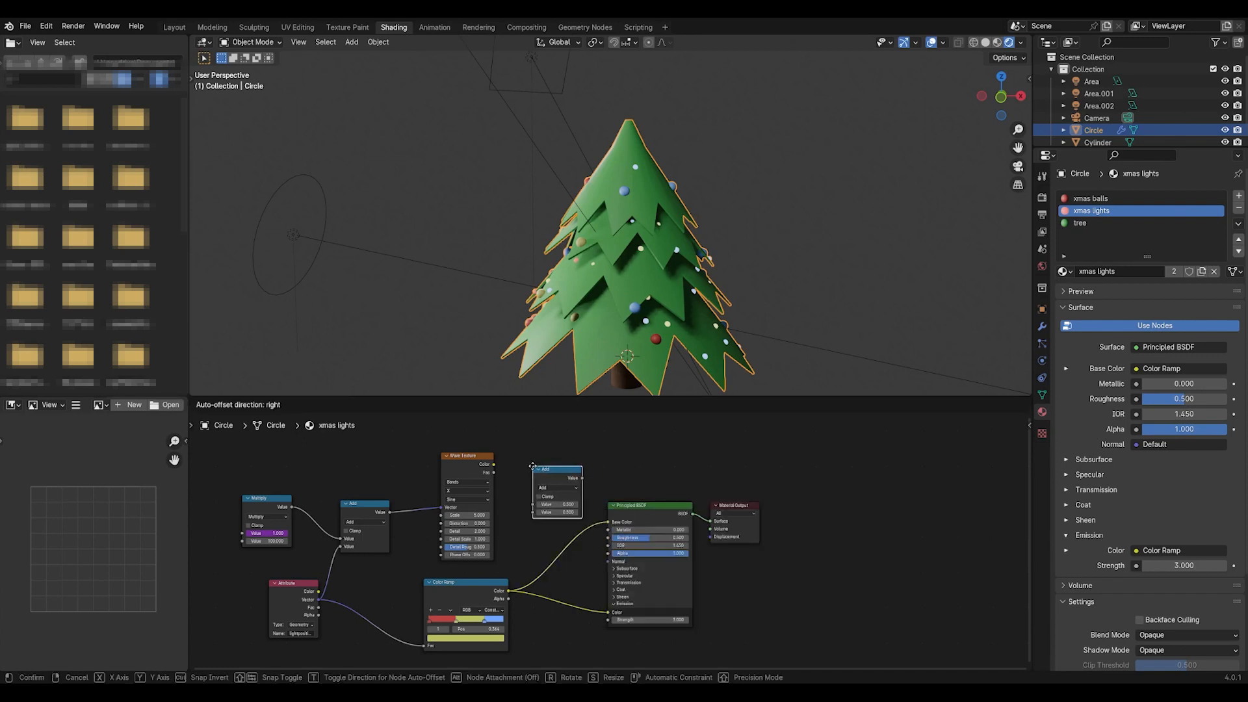
pyautogui.click(549, 480)
pyautogui.click(553, 486)
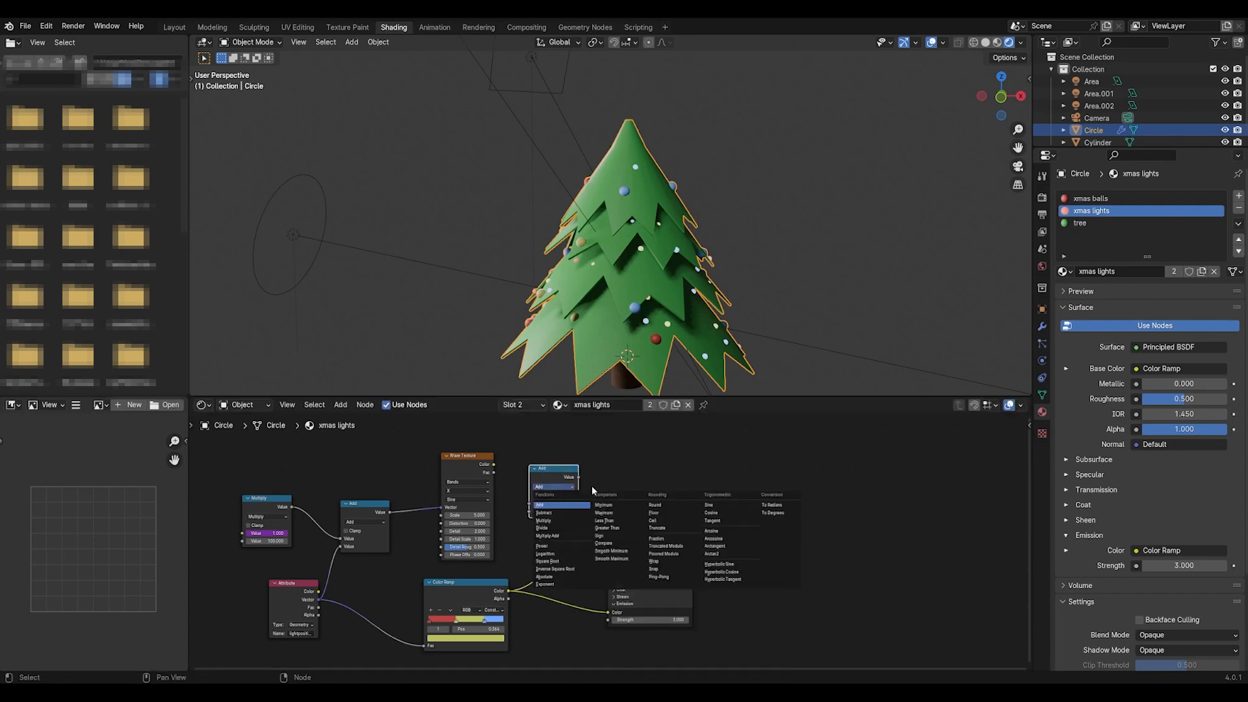
pyautogui.click(605, 542)
pyautogui.moveTo(494, 467); pyautogui.dragTo(532, 507)
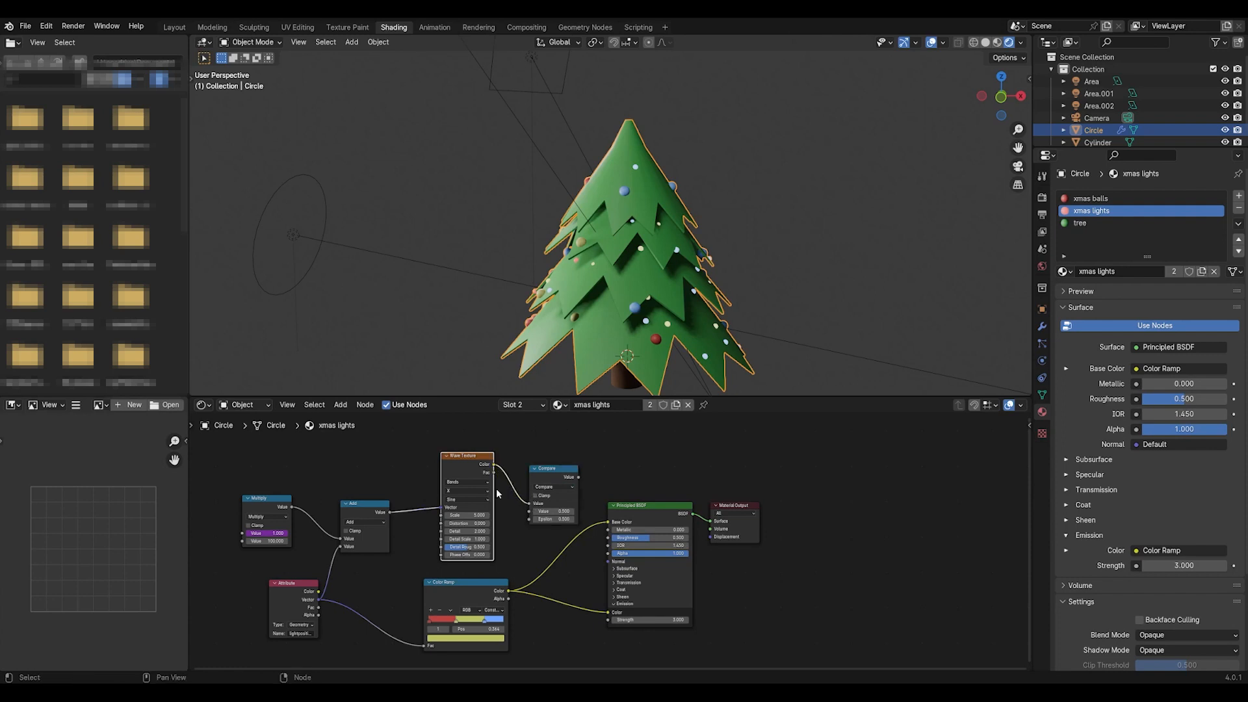
pyautogui.moveTo(473, 475); pyautogui.dragTo(462, 477)
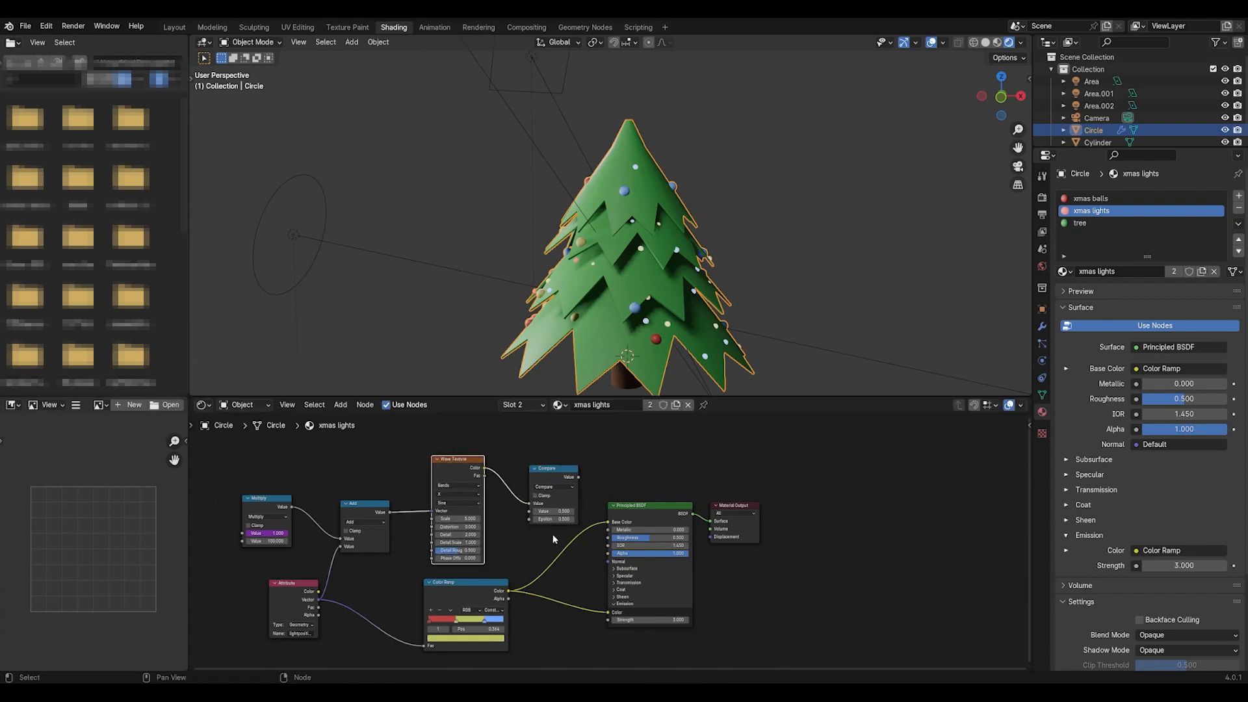
pyautogui.scroll(1, 576, 481)
pyautogui.moveTo(546, 460); pyautogui.dragTo(532, 460)
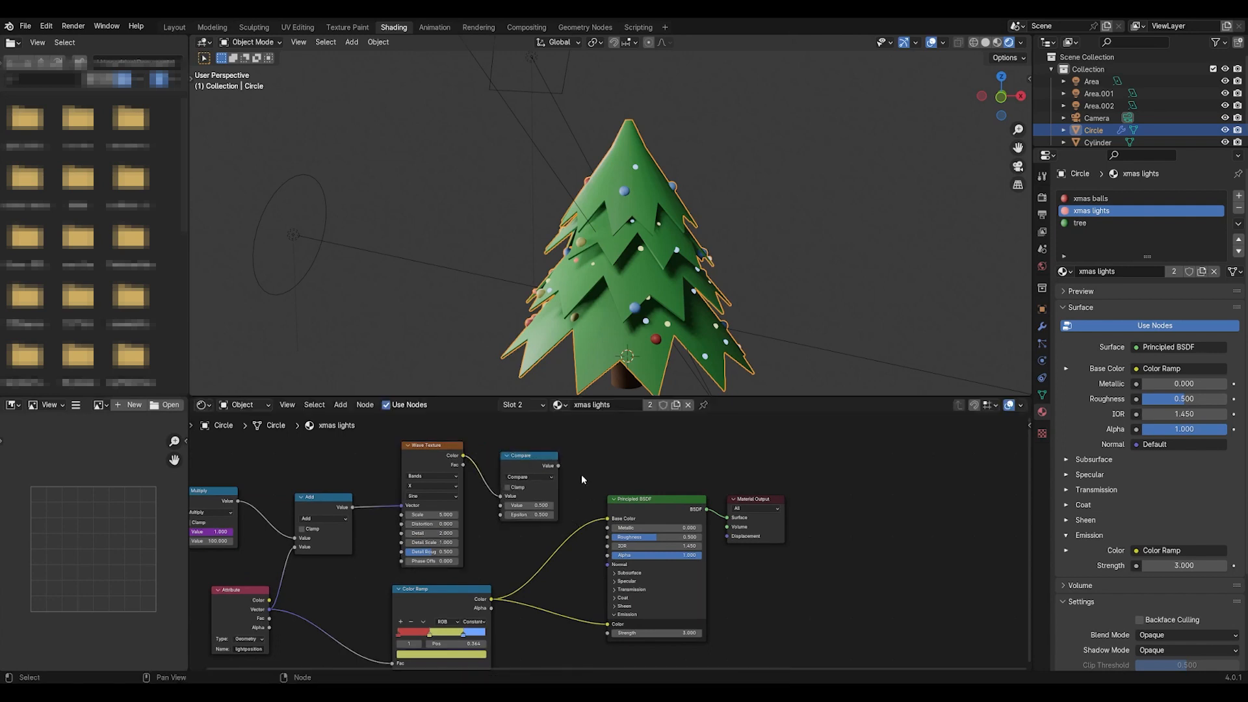
# Duplicate the Compare node, move the Principled BSDF and Material Output aside, and link the original Compare's Value to the copy's first value
pyautogui.hotkey('shift', 'd')
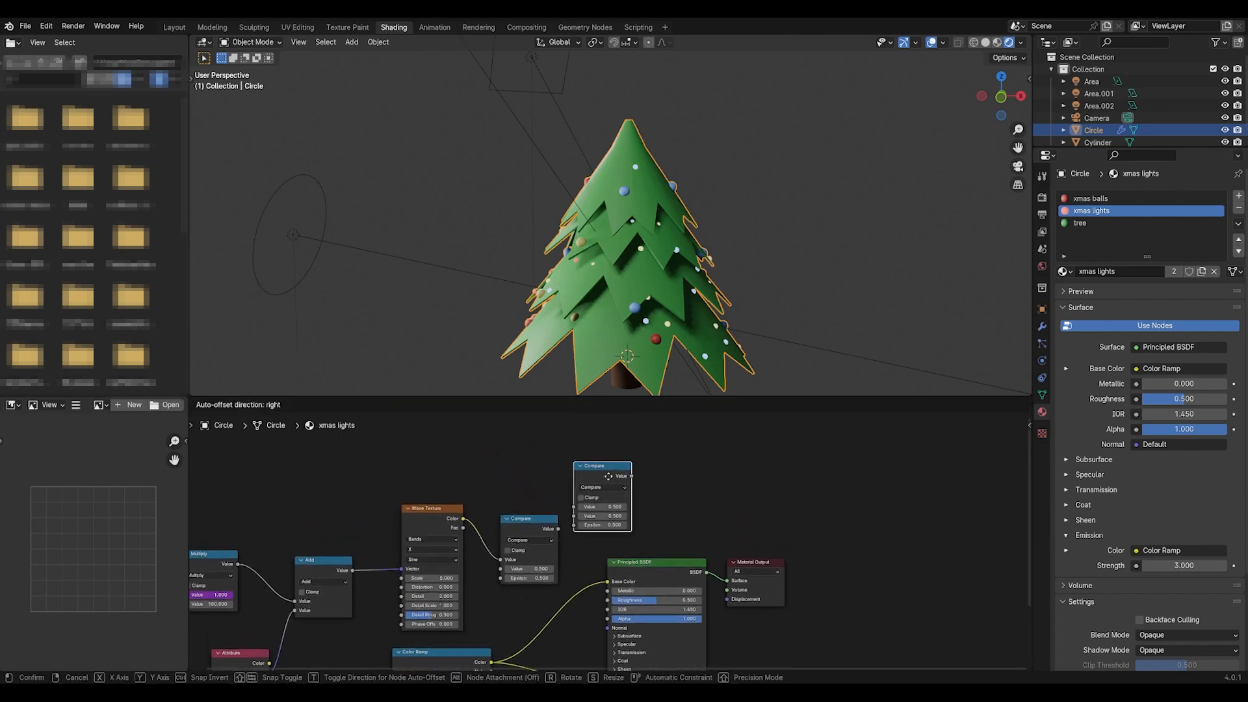
pyautogui.click(646, 552)
pyautogui.click(654, 563)
pyautogui.keyDown('shift'); pyautogui.click(745, 564); pyautogui.keyUp('shift')
pyautogui.moveTo(674, 562); pyautogui.dragTo(743, 603)
pyautogui.moveTo(604, 485); pyautogui.dragTo(619, 503)
pyautogui.moveTo(558, 529); pyautogui.dragTo(590, 529)
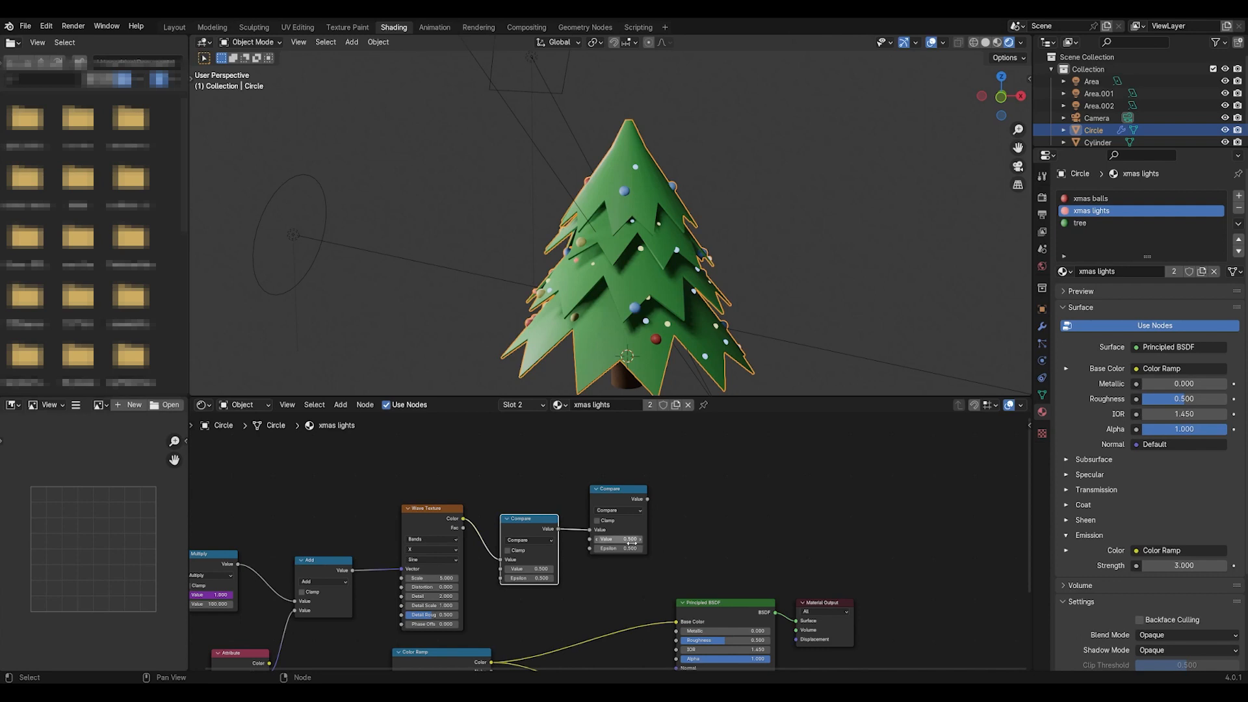
# Change the duplicated Compare node to Multiply and link its Value to the Principled BSDF's emission Strength
pyautogui.scroll(-3, 653, 552)
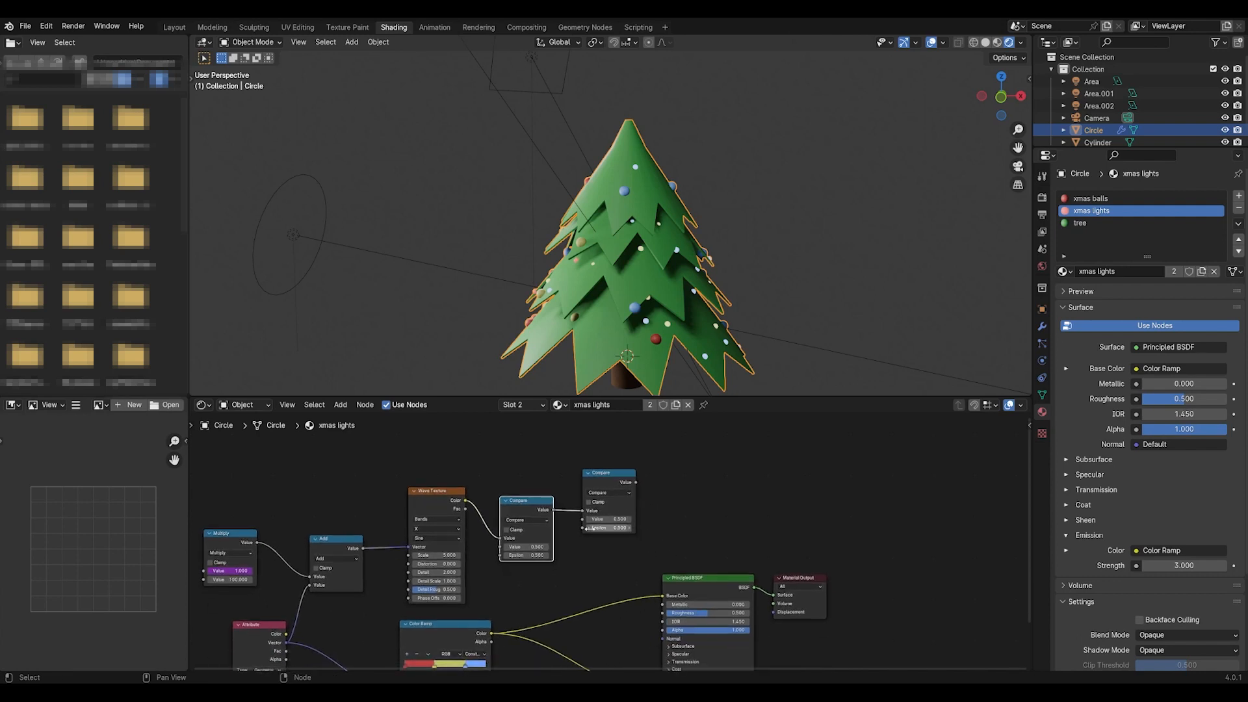
pyautogui.click(604, 493)
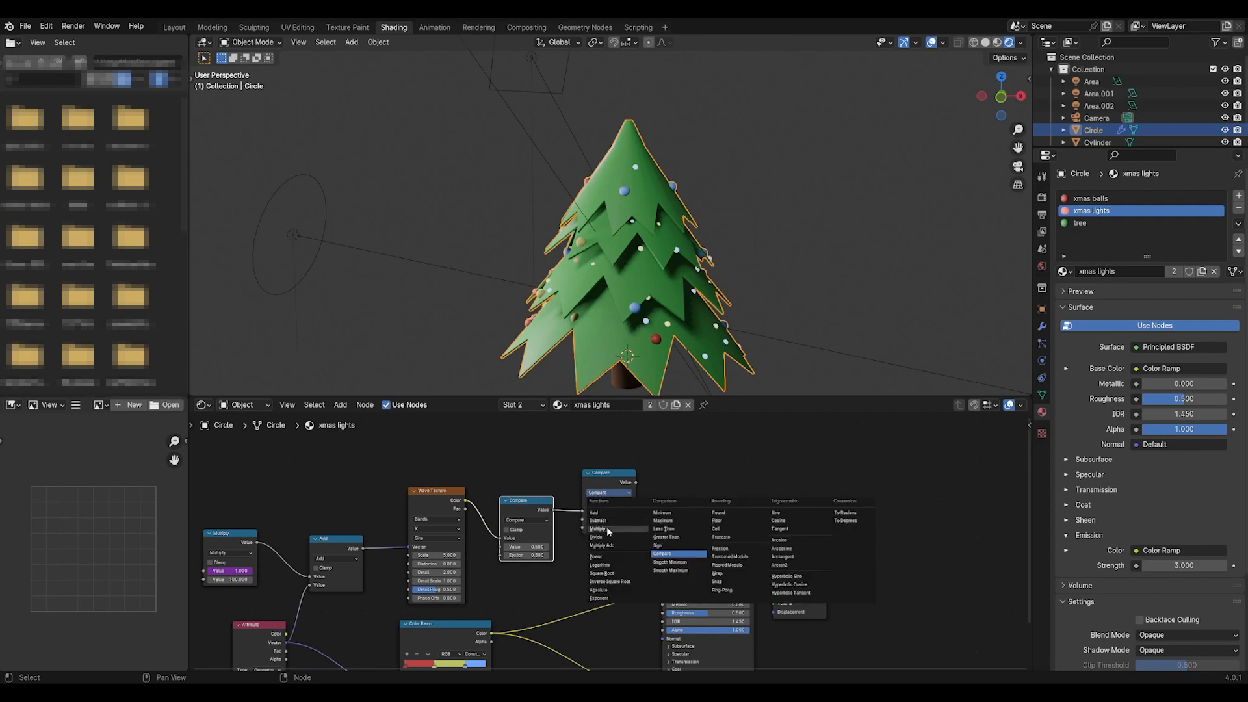
pyautogui.click(606, 529)
pyautogui.click(606, 520)
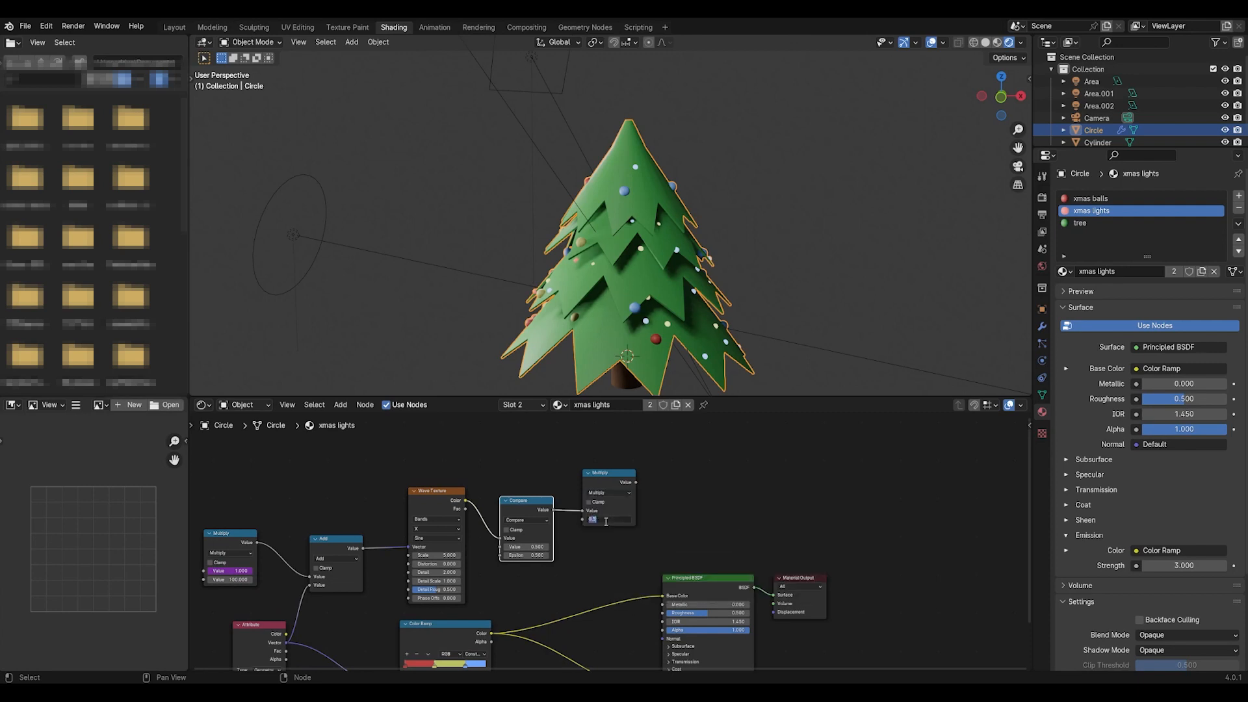
pyautogui.click(690, 548)
pyautogui.moveTo(622, 488); pyautogui.dragTo(608, 501)
pyautogui.scroll(-3, 624, 541)
pyautogui.keyDown('shift'); pyautogui.moveTo(614, 547); pyautogui.dragTo(623, 455, button='middle'); pyautogui.keyUp('shift')
pyautogui.moveTo(611, 420); pyautogui.dragTo(662, 576)
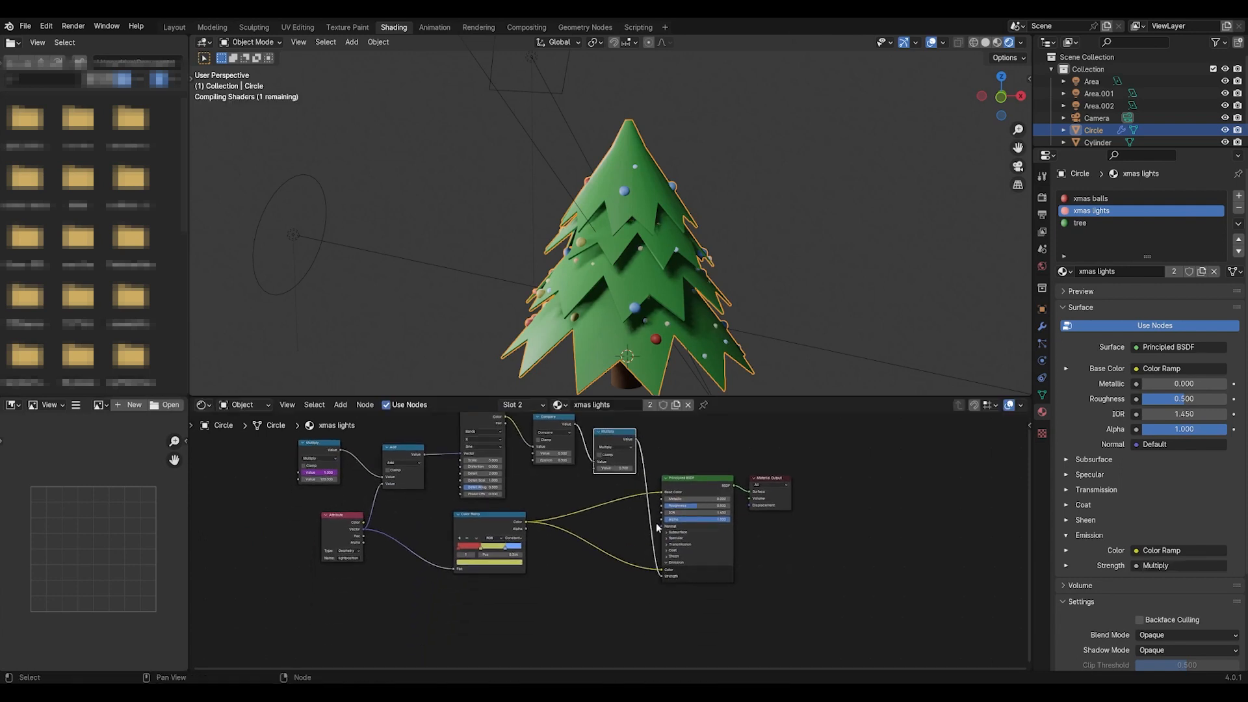
# Play the lights animation and view the tree through the camera
pyautogui.scroll(2, 688, 329)
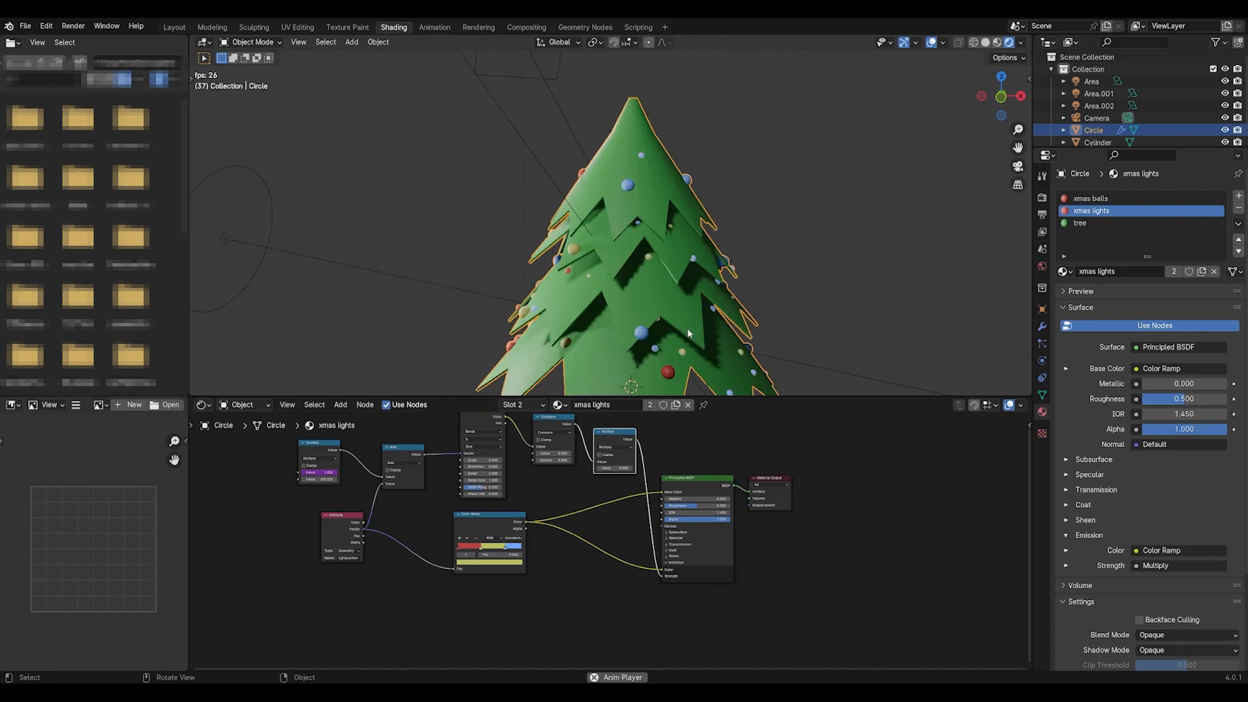
pyautogui.scroll(-2, 687, 329)
pyautogui.moveTo(659, 263); pyautogui.dragTo(559, 260, button='middle')
pyautogui.click(1018, 167)
pyautogui.press('space')
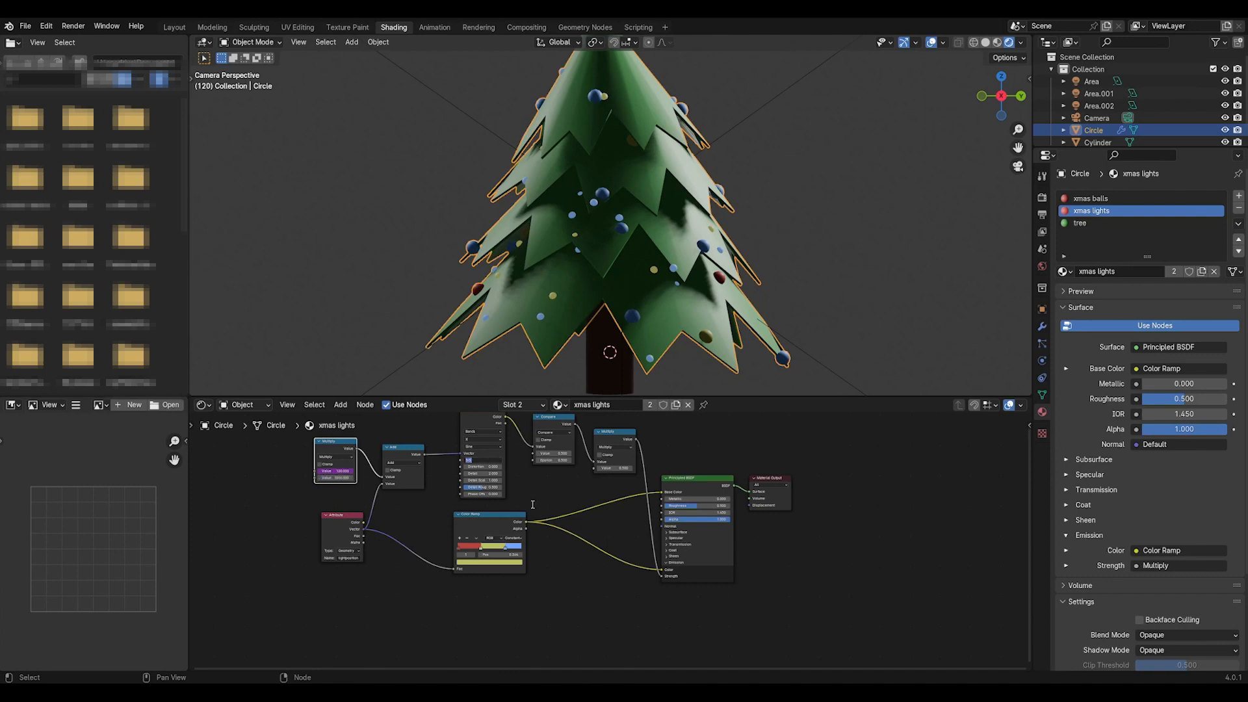
# Inspect the Random Value node feeding the stored light attribute in the decorations geometry node group
pyautogui.click(587, 28)
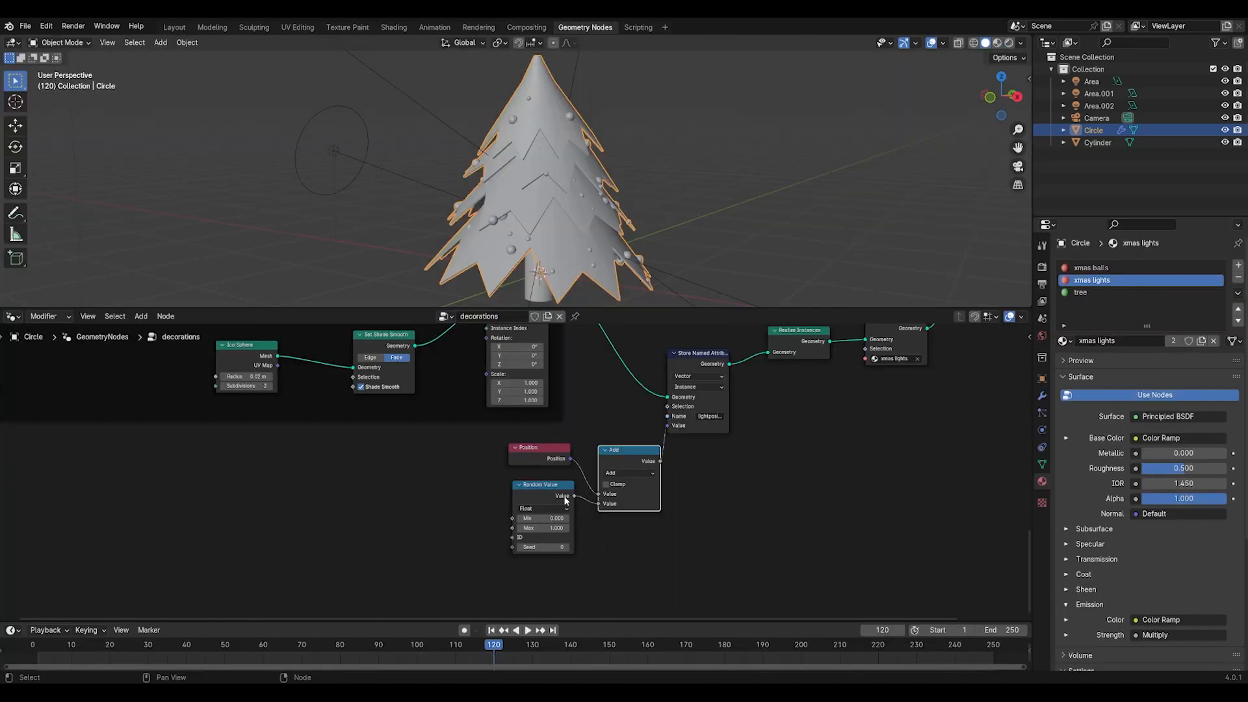
pyautogui.click(523, 503)
pyautogui.moveTo(580, 374); pyautogui.dragTo(590, 430, button='middle')
pyautogui.scroll(-2, 590, 351)
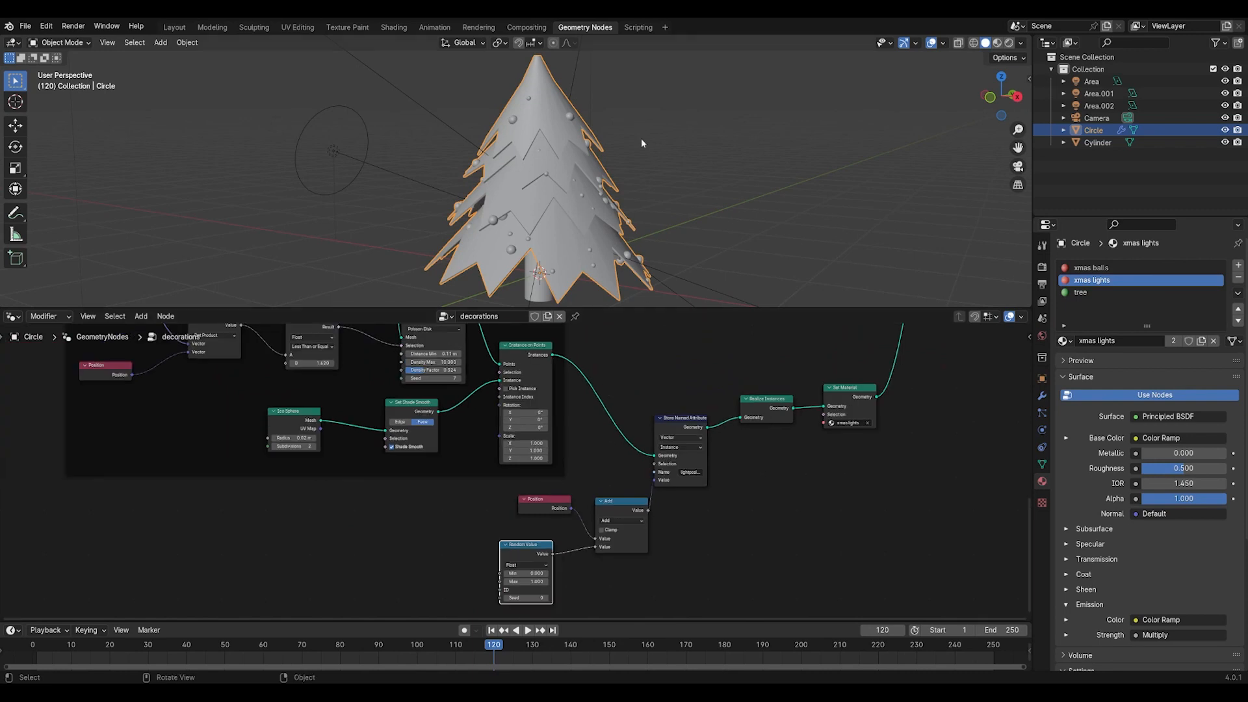
# Return to the Shading workspace and replay the lights animation in a closer camera view
pyautogui.click(384, 27)
pyautogui.scroll(3, 579, 455)
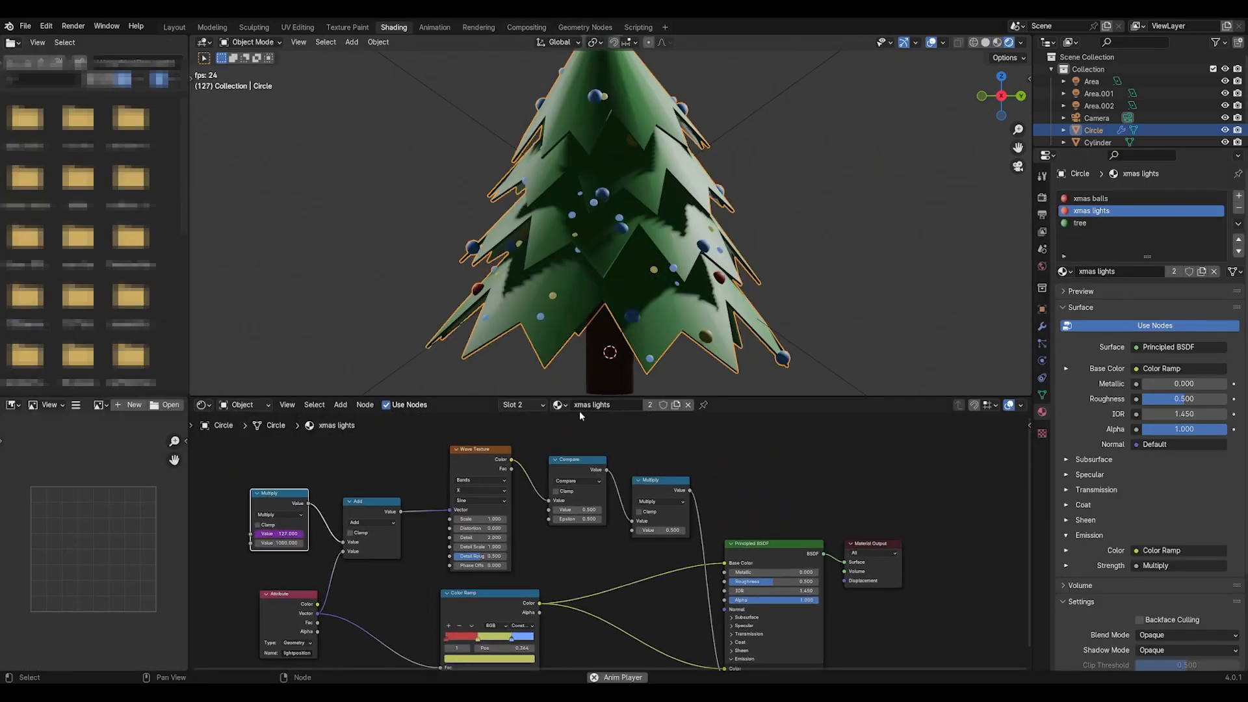
pyautogui.scroll(-6, 607, 330)
pyautogui.click(1018, 172)
pyautogui.press('space')
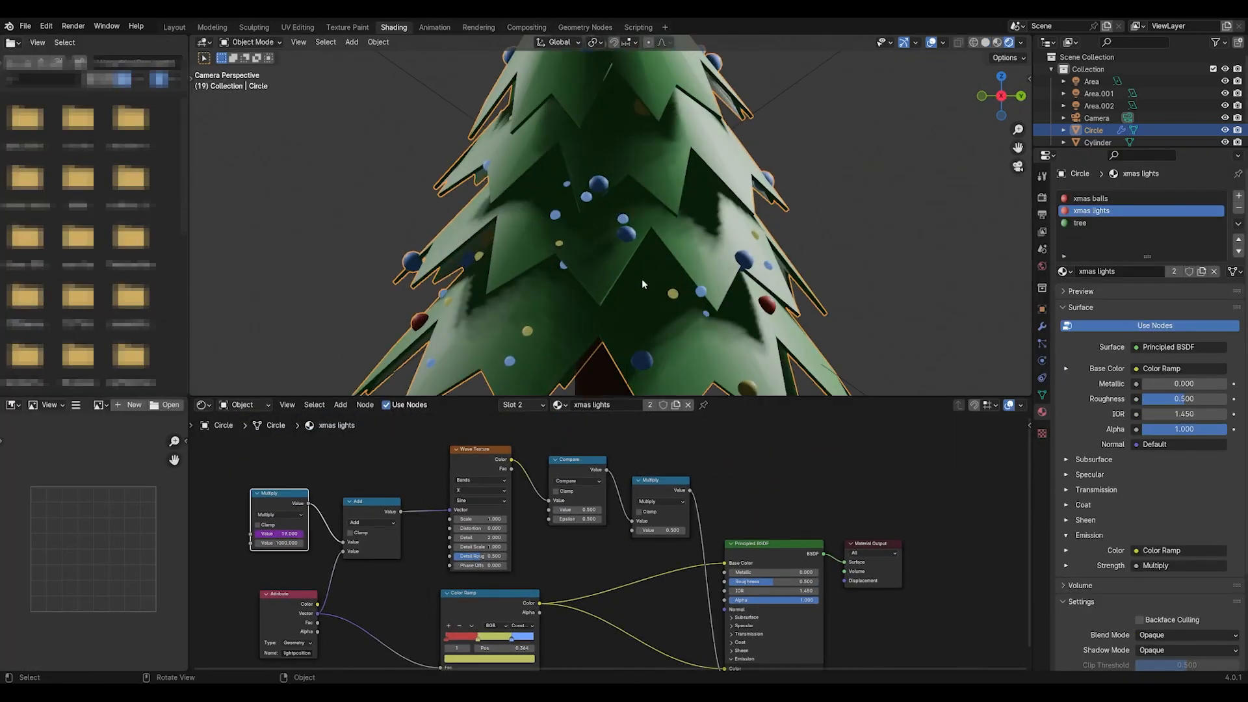
# Set the second value of the Multiply node driving emission to 3 and label the node "emission strength"
pyautogui.click(663, 531)
pyautogui.write('3')
pyautogui.press('Return')
pyautogui.click(662, 486)
pyautogui.press('F2')
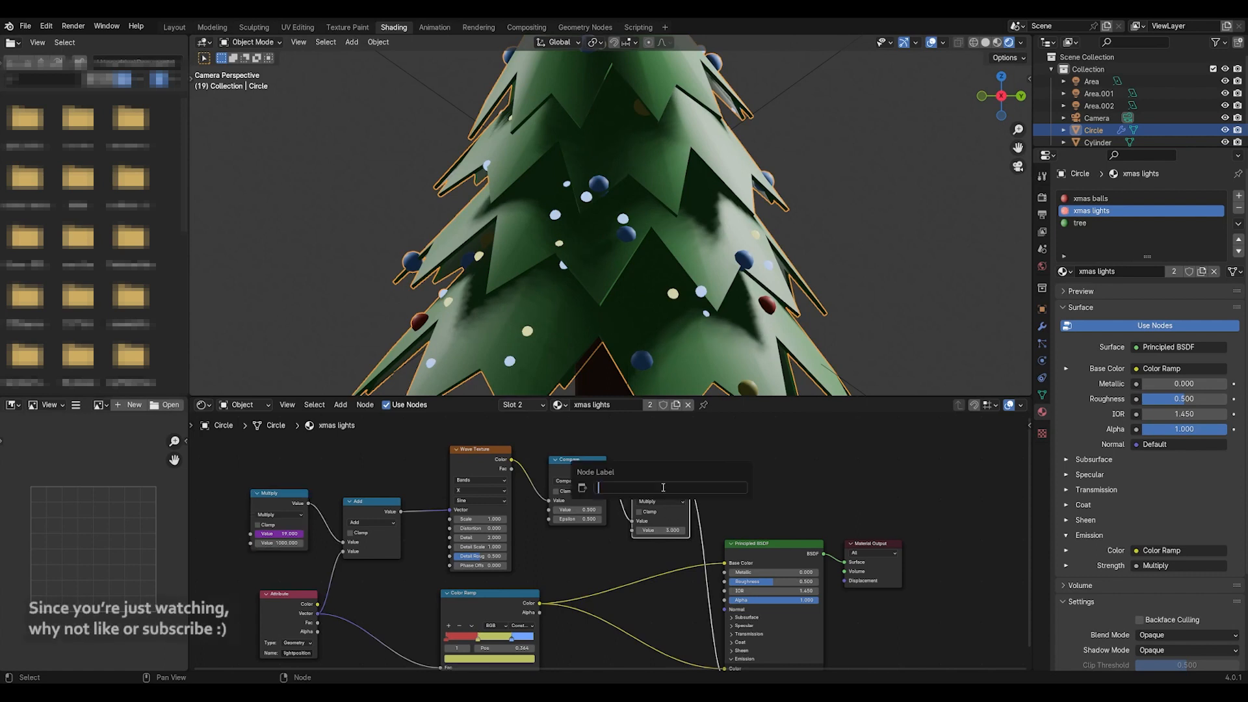
pyautogui.write('emission strength')
pyautogui.press('BackSpace')
pyautogui.write('th')
pyautogui.press('Return')
# Shift the Attribute node slightly aside and set the Compare node's second value to 0.7
pyautogui.press('space')
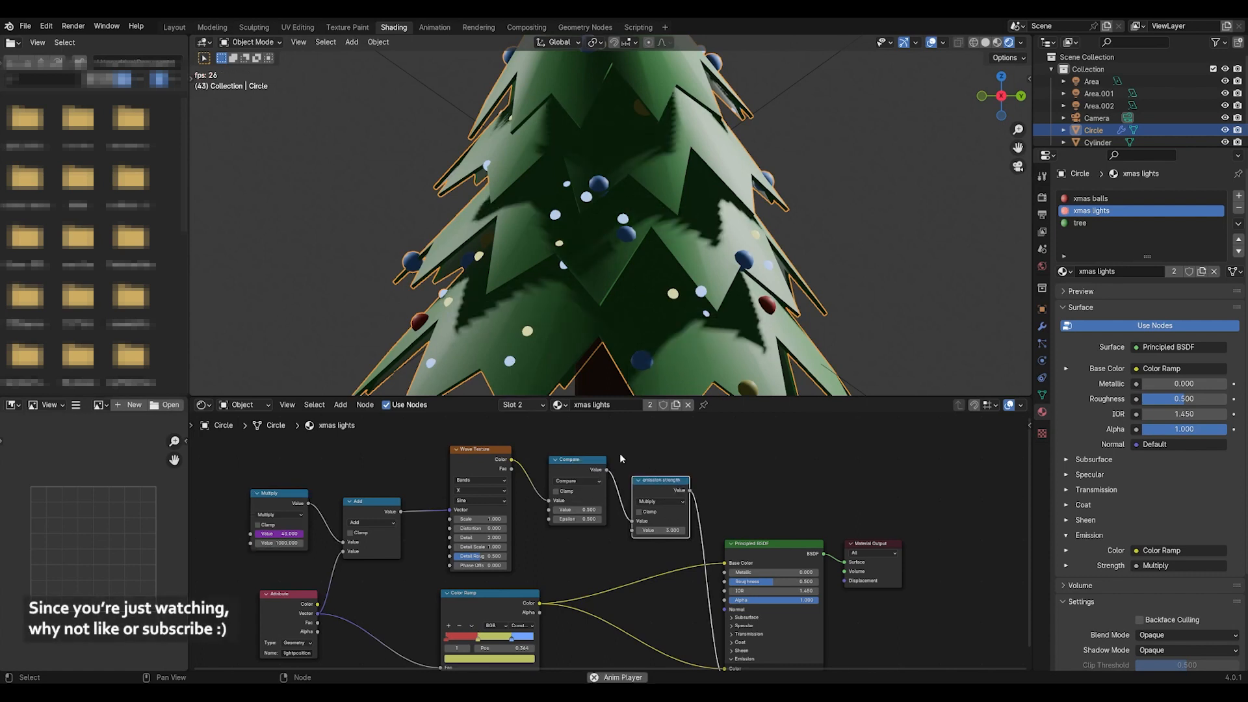
pyautogui.press('space')
pyautogui.moveTo(297, 602); pyautogui.dragTo(280, 603)
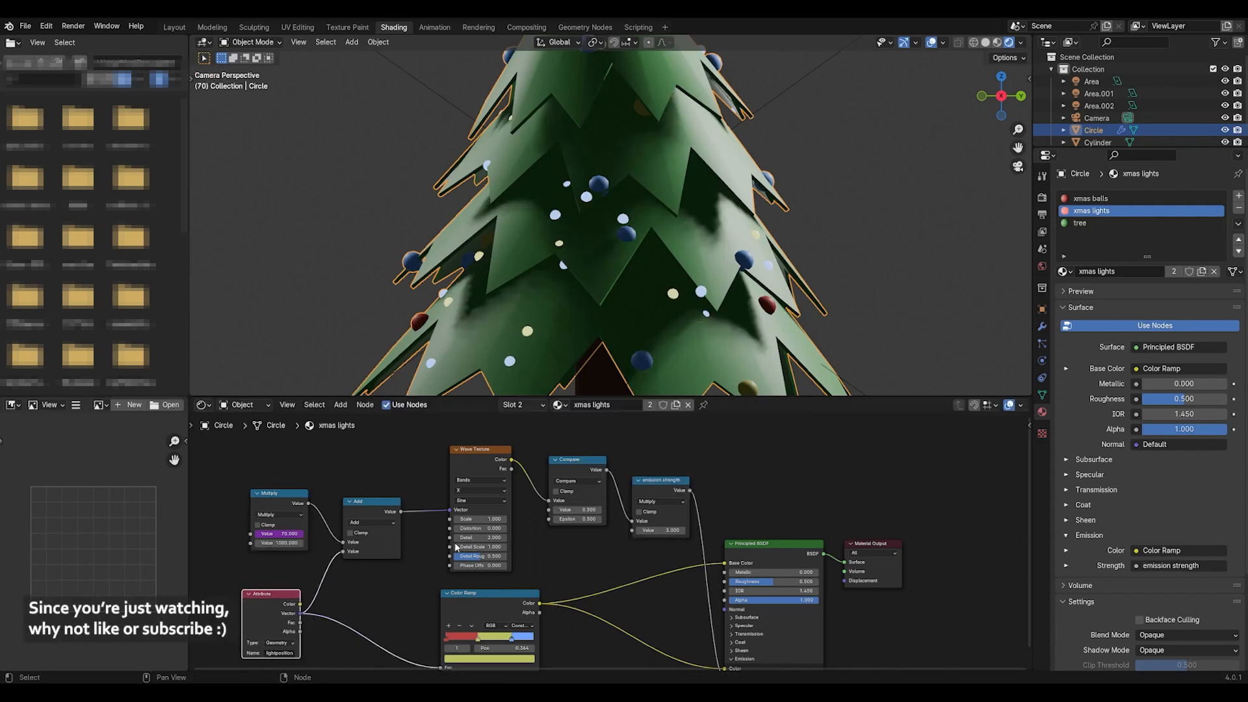
pyautogui.doubleClick(578, 511)
pyautogui.write('0.7')
pyautogui.press('Return')
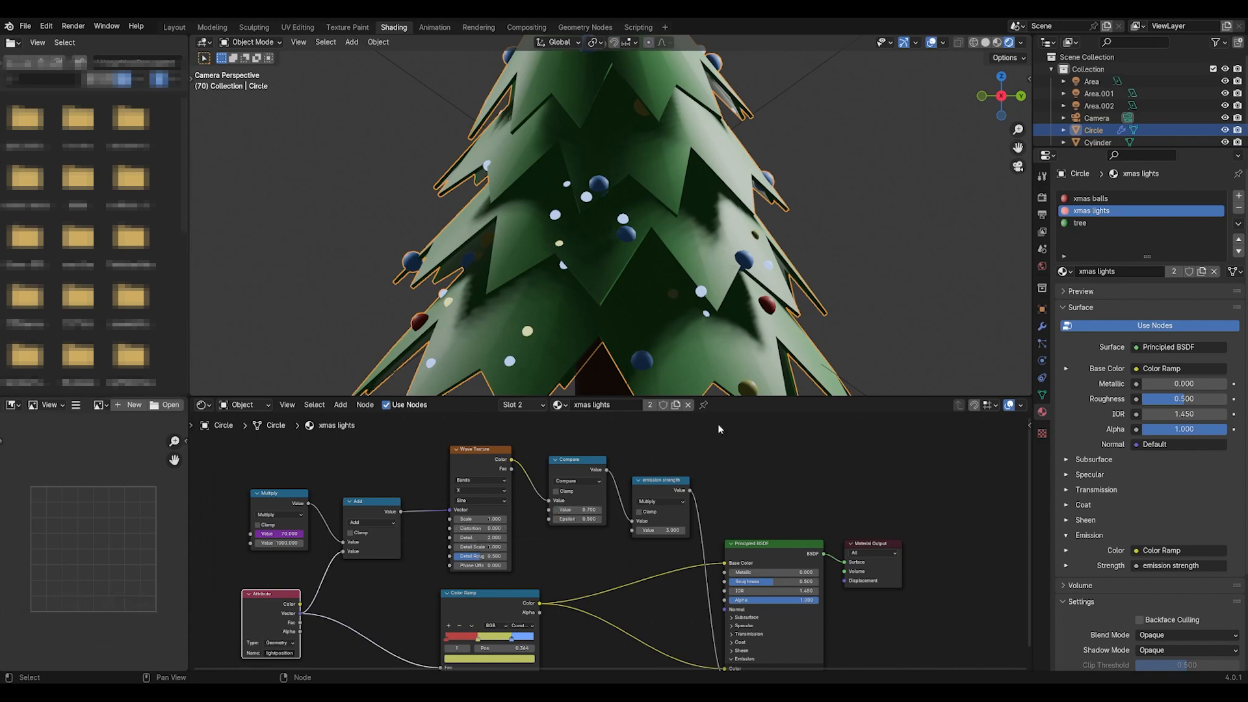
# Play the animation and examine the blinking lights around the whole tree
pyautogui.moveTo(606, 276); pyautogui.dragTo(618, 291, button='middle')
pyautogui.press('space')
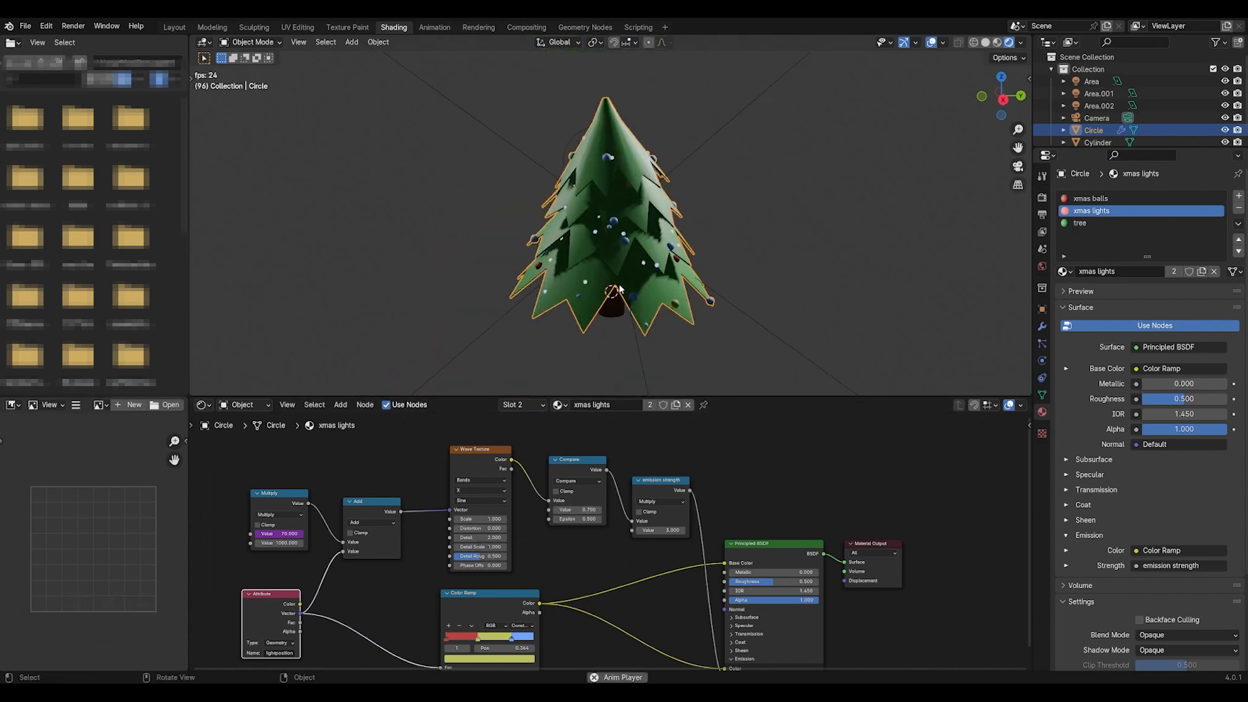
pyautogui.click(1003, 98)
pyautogui.moveTo(676, 209); pyautogui.dragTo(682, 165, button='middle')
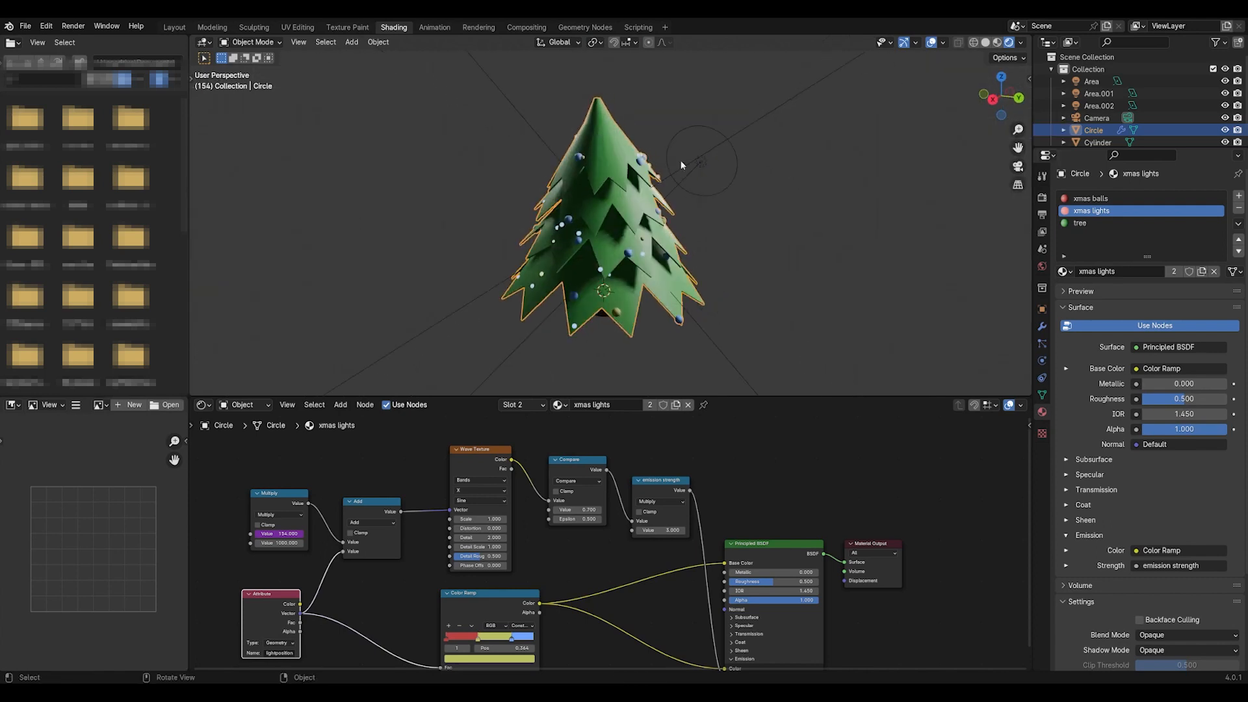
# In the Layout workspace, place the 3D cursor at the tree's tip and add a Simple Star mesh there
pyautogui.click(177, 29)
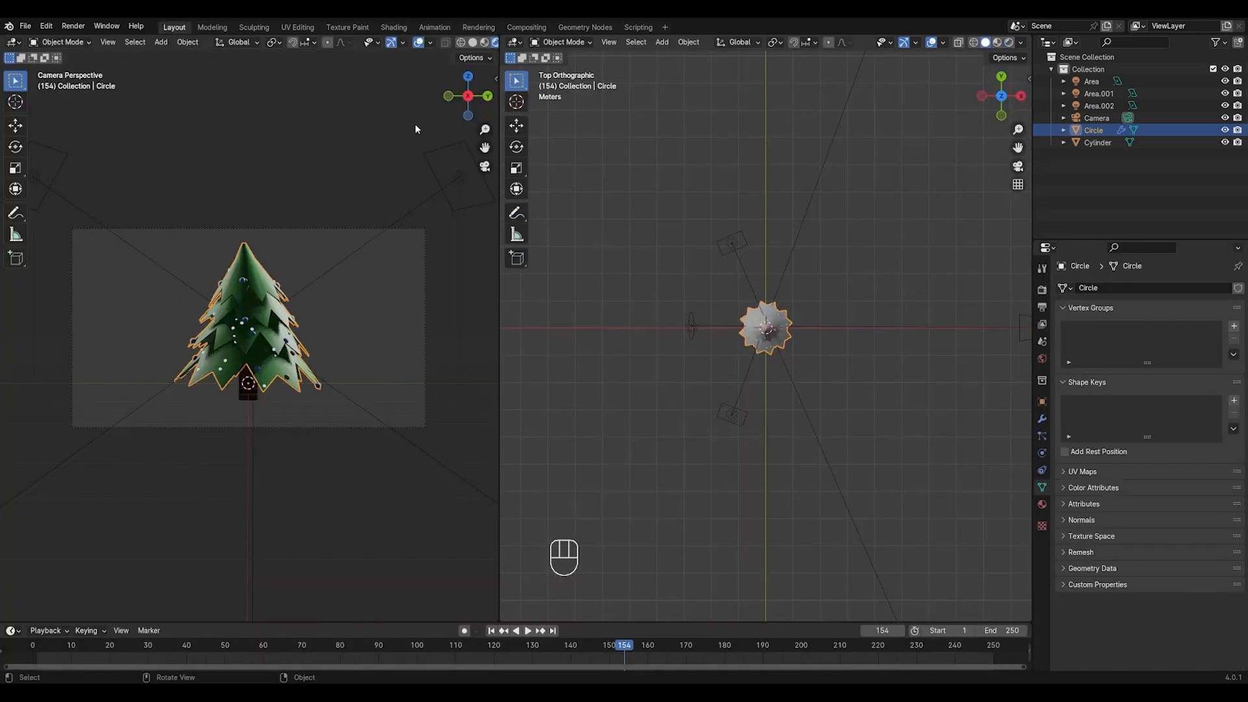
pyautogui.click(1020, 96)
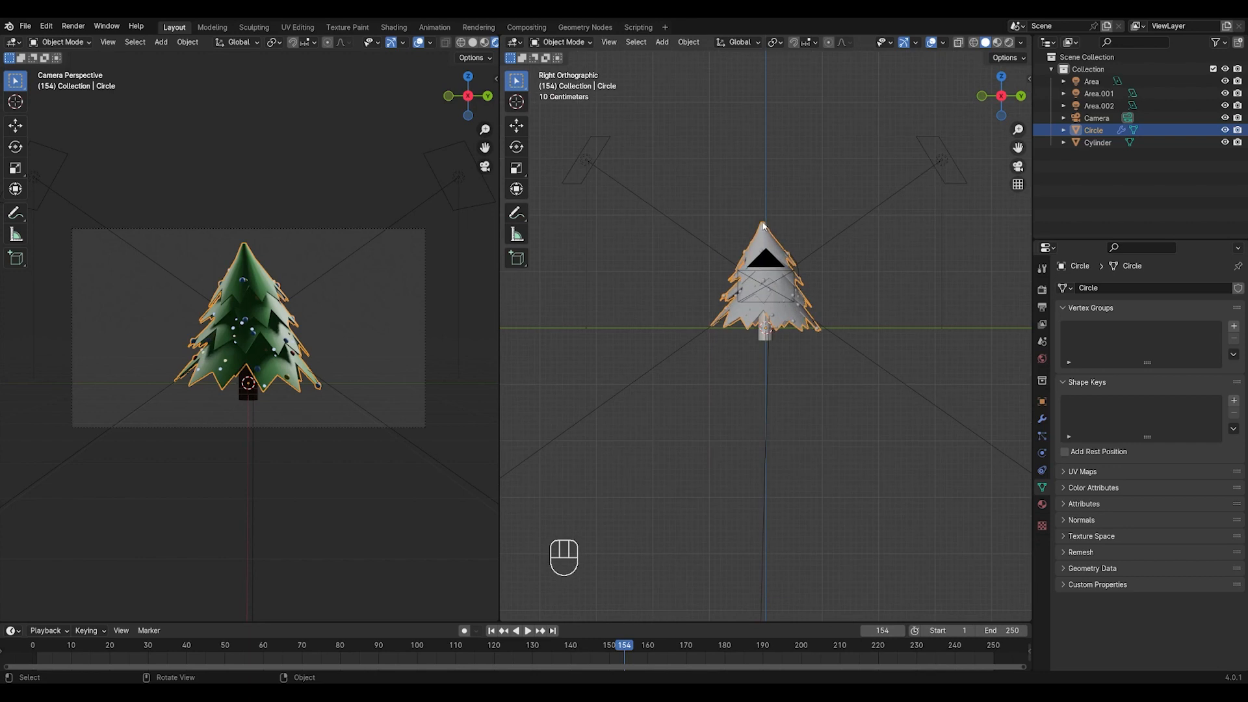
pyautogui.hotkey('shift', 'a')
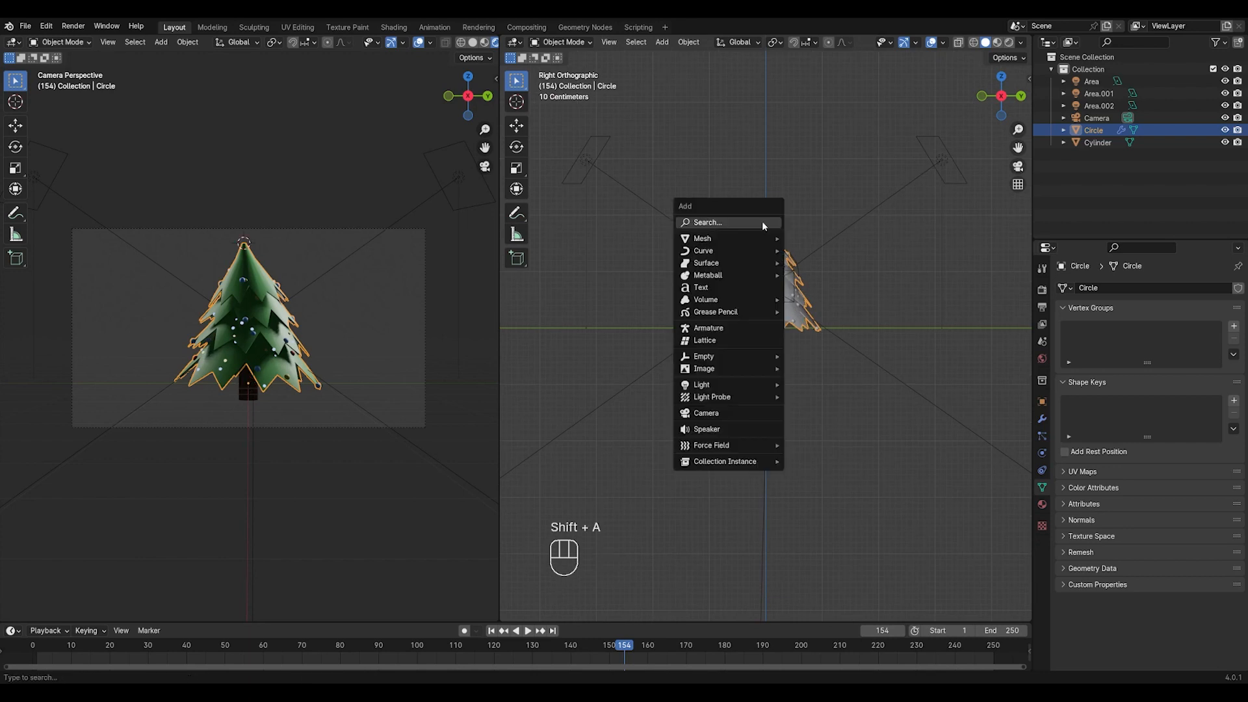
pyautogui.moveTo(747, 239)
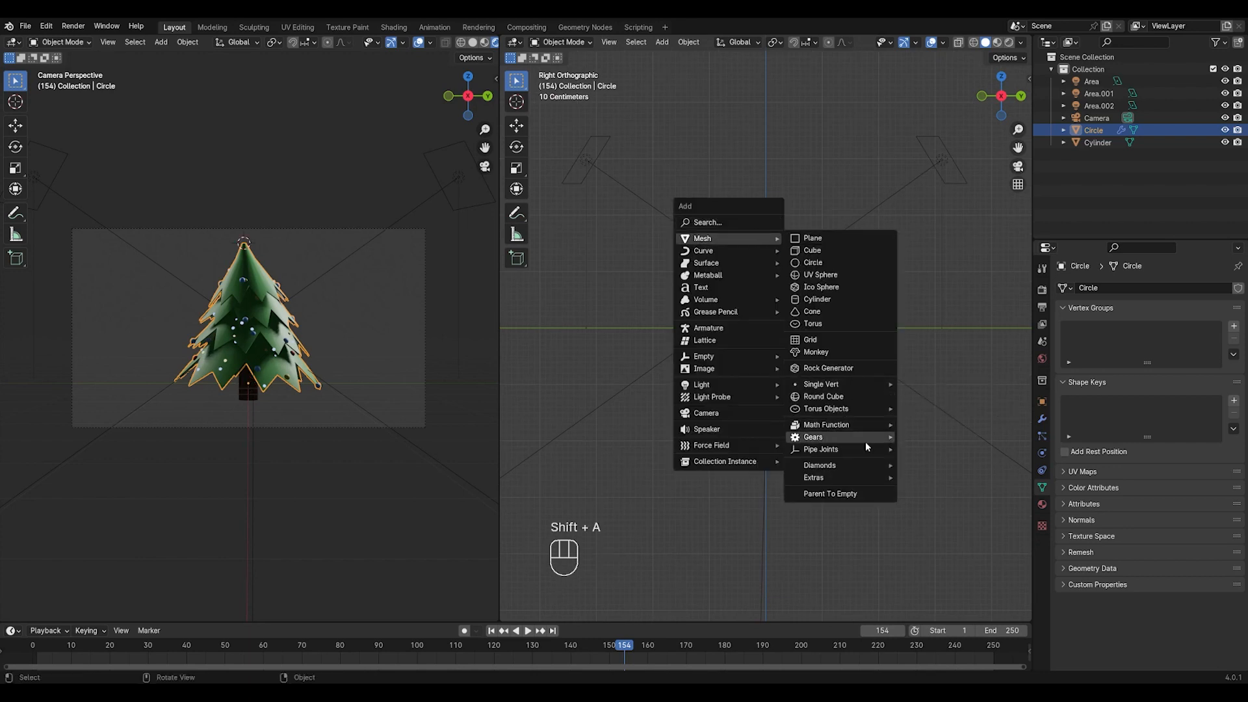
pyautogui.moveTo(868, 478)
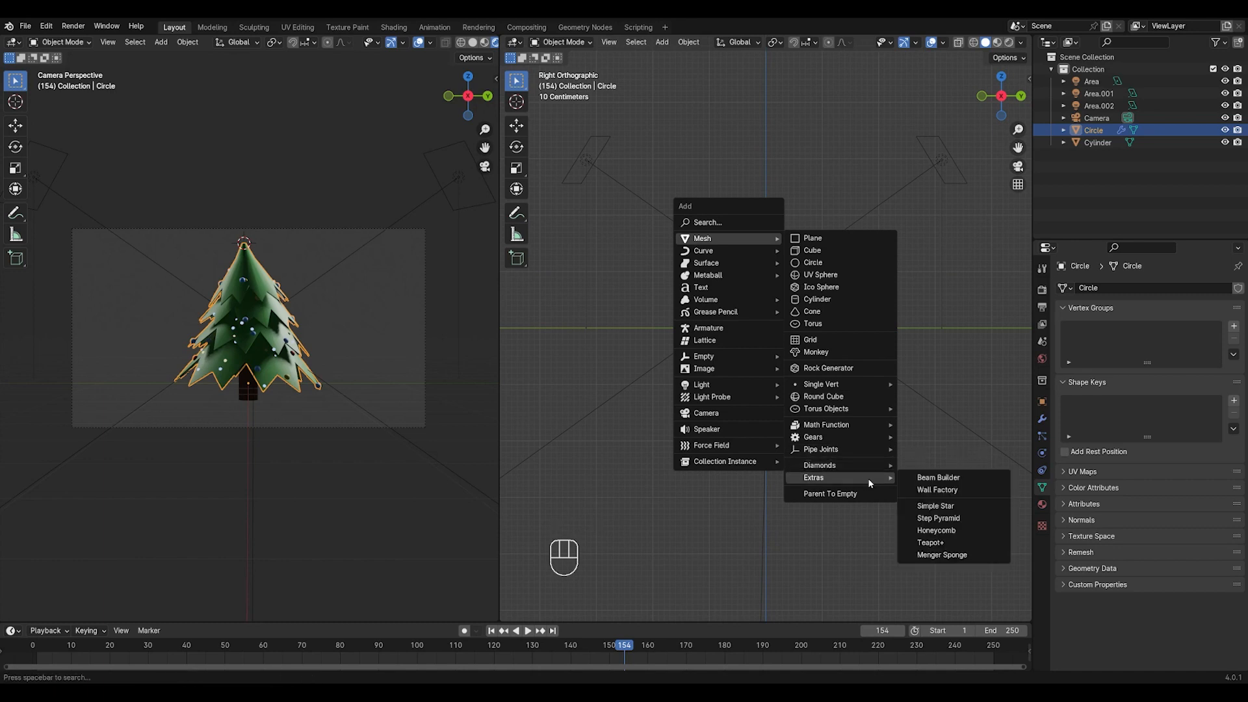
pyautogui.click(947, 511)
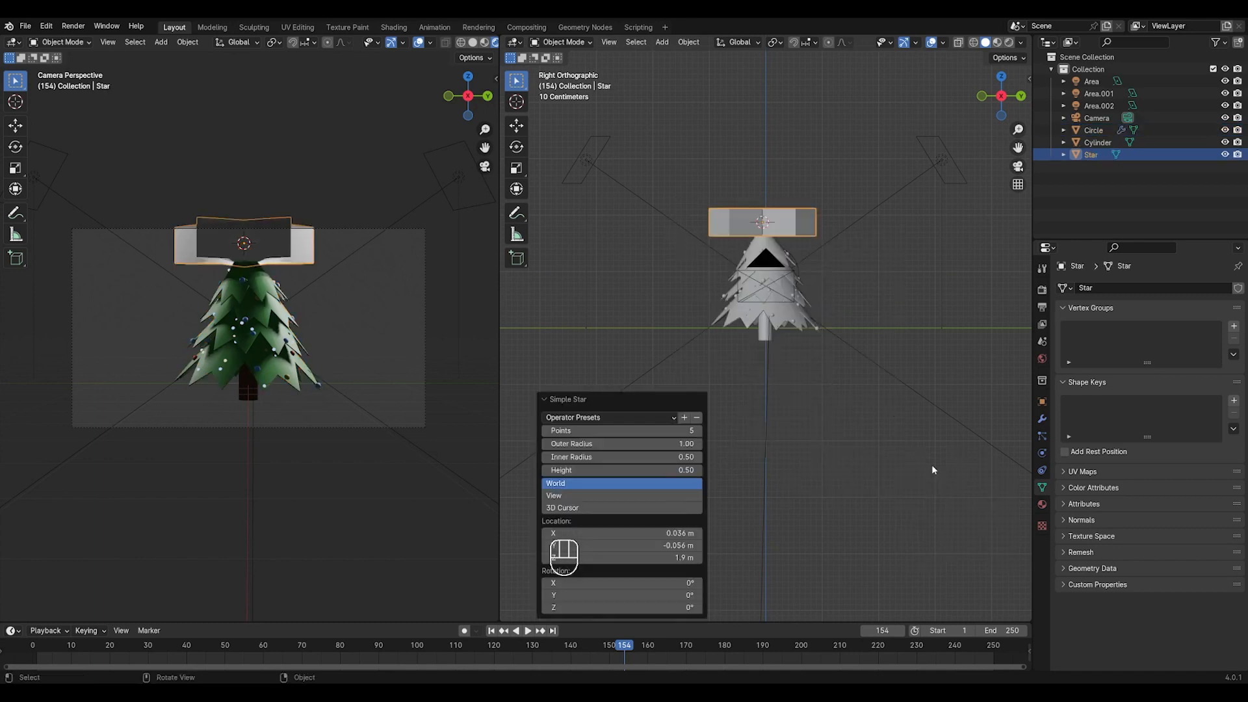
# Scale the star uniformly to about 0.217
pyautogui.click(1001, 76)
pyautogui.press('s')
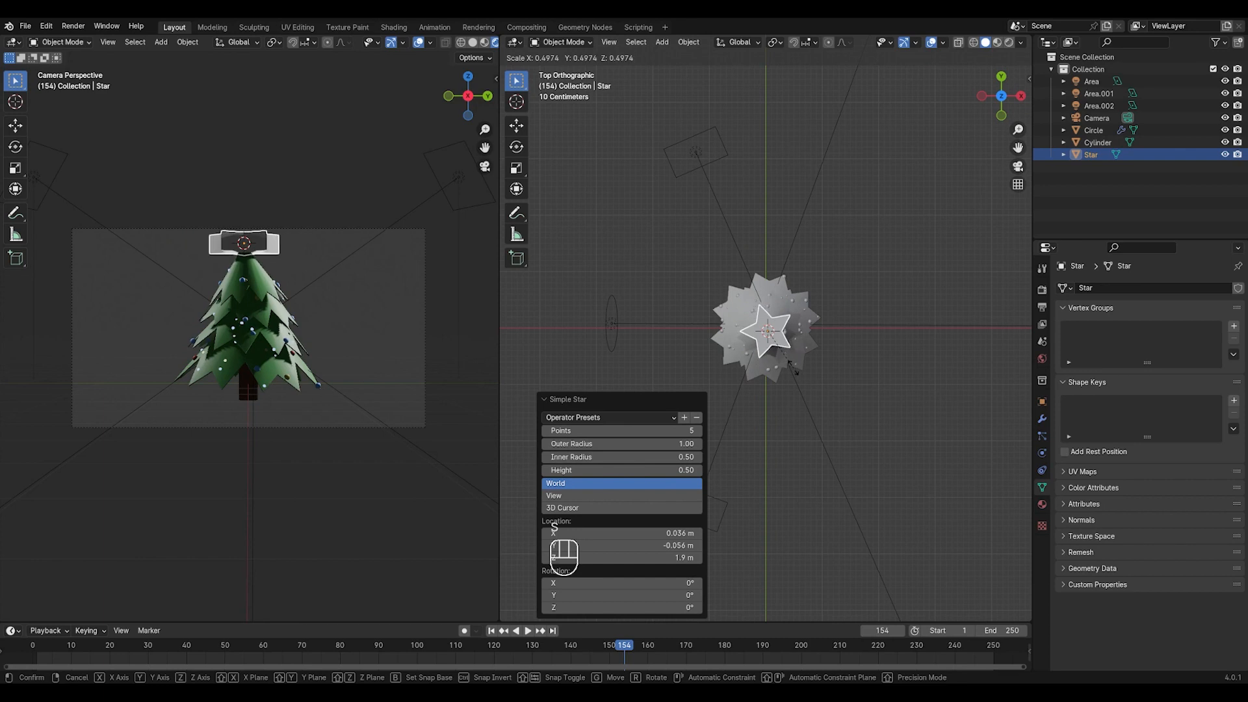
pyautogui.click(774, 346)
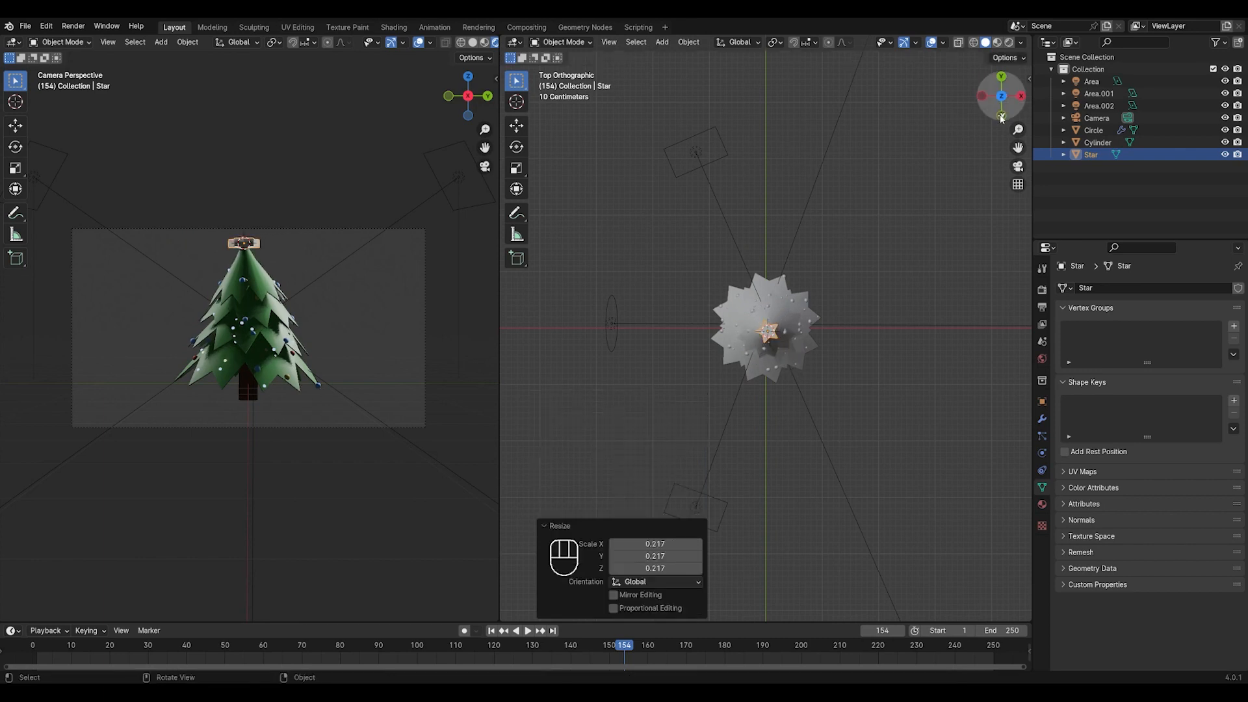
# Rotate the star 90° about the Y axis so it stands upright facing the camera
pyautogui.click(1001, 115)
pyautogui.press('r')
pyautogui.press('y')
pyautogui.press('KP_1')
pyautogui.press('KP_9')
pyautogui.press('BackSpace')
pyautogui.press('BackSpace')
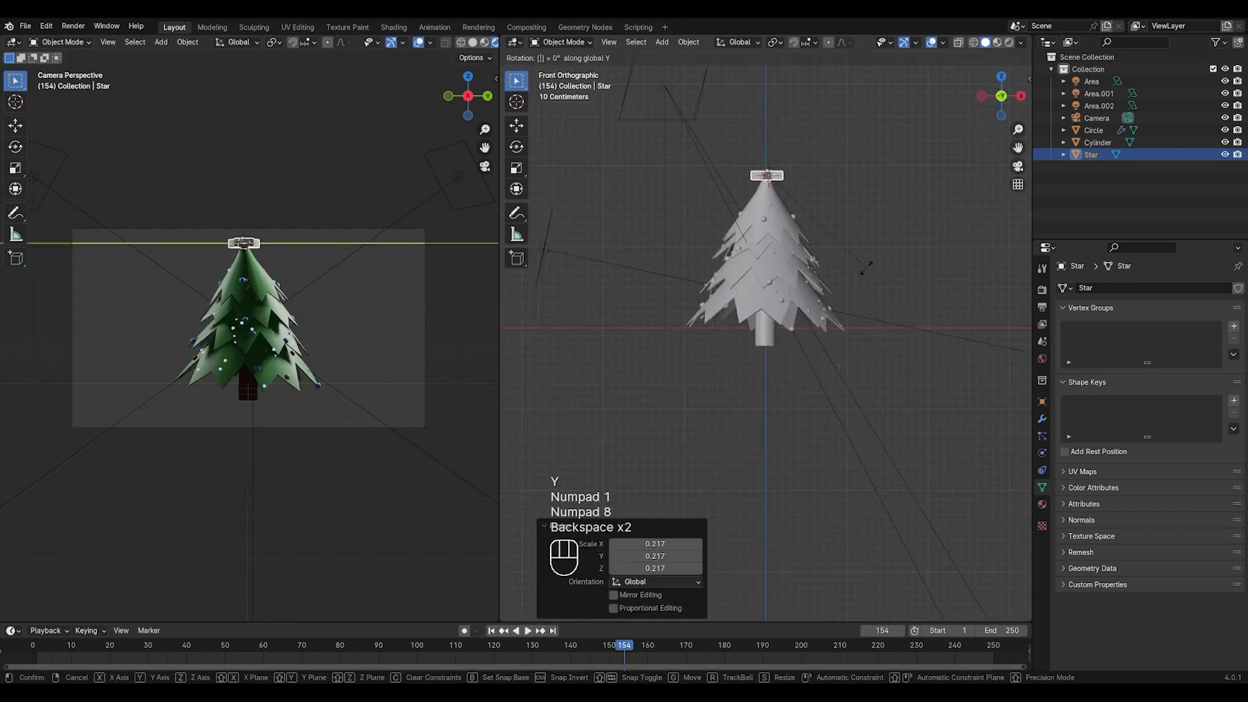
pyautogui.press('KP_9')
pyautogui.press('KP_0')
pyautogui.press('KP_Enter')
# From the side view, shrink the star further and move it onto the tree's tip
pyautogui.moveTo(861, 293); pyautogui.dragTo(803, 286, button='middle')
pyautogui.click(1002, 100)
pyautogui.press('s')
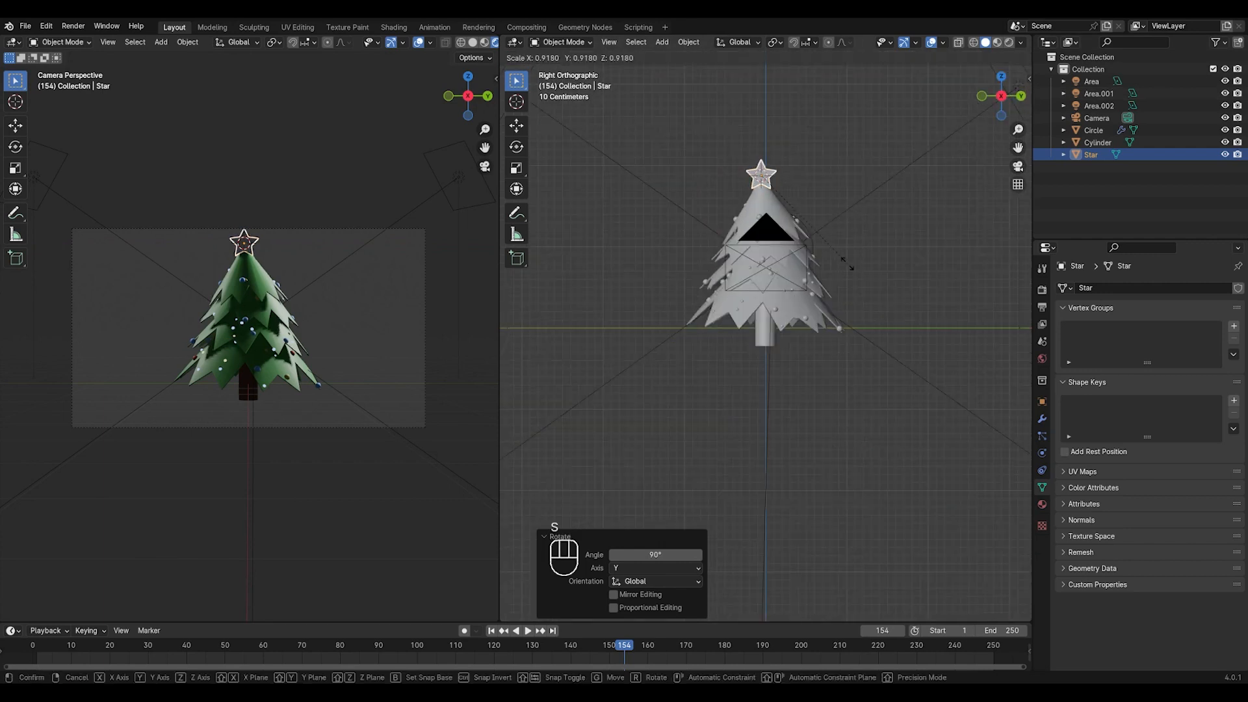
pyautogui.click(789, 162)
pyautogui.press('g')
pyautogui.click(782, 139)
pyautogui.scroll(2, 776, 126)
pyautogui.scroll(3, 805, 297)
pyautogui.keyDown('shift'); pyautogui.moveTo(776, 126); pyautogui.dragTo(743, 306, button='middle'); pyautogui.keyUp('shift')
pyautogui.press('s')
pyautogui.click(840, 308)
# Center the star over the tree from the top view, and raise it about 0.05 m along Z
pyautogui.click(1001, 77)
pyautogui.press('g')
pyautogui.click(825, 331)
pyautogui.press('g')
pyautogui.press('z')
pyautogui.click(849, 305)
pyautogui.scroll(-2, 986, 436)
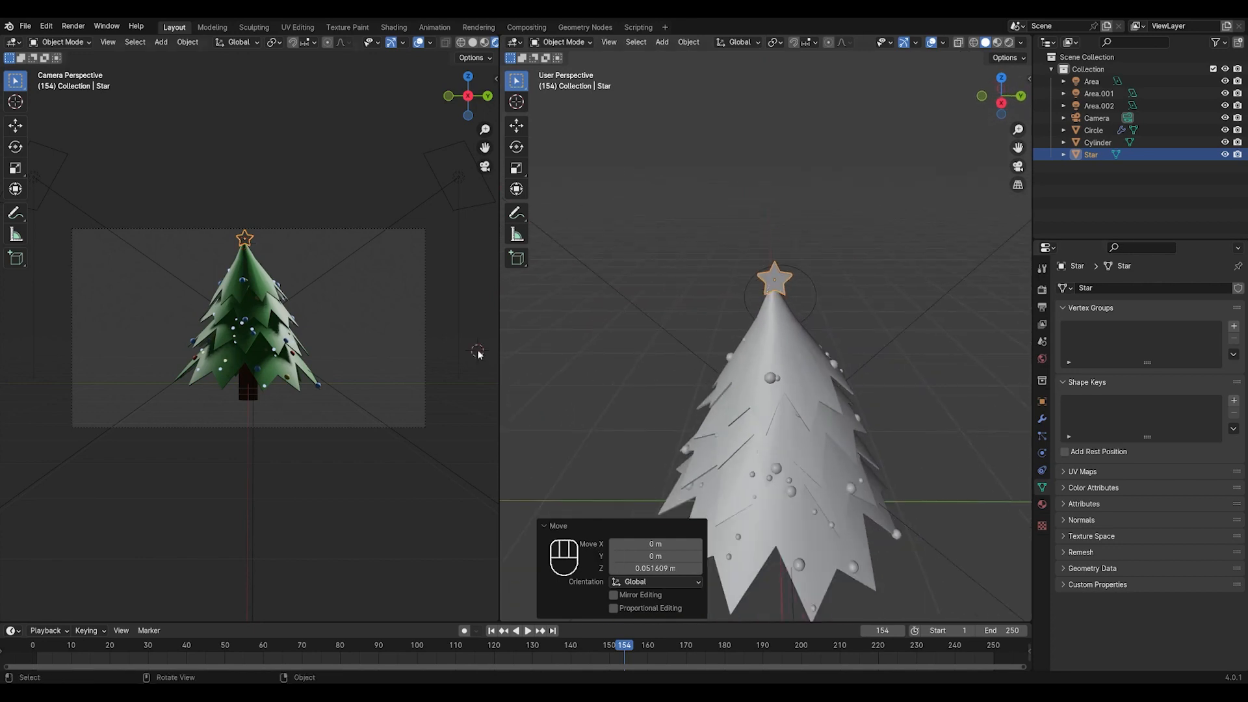
# Give the star a new material named "star" with a yellow base color of about hue 0.164, saturation 0.875, value 0.8
pyautogui.click(1042, 506)
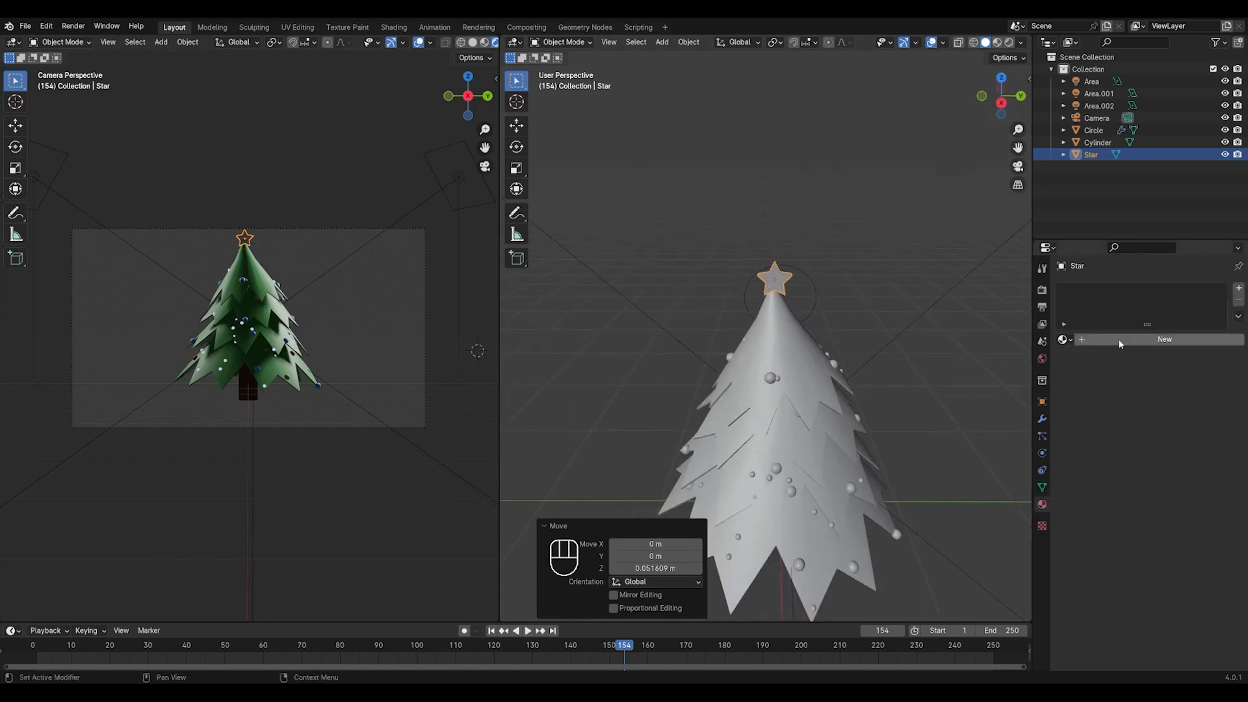
pyautogui.click(1118, 338)
pyautogui.click(1113, 336)
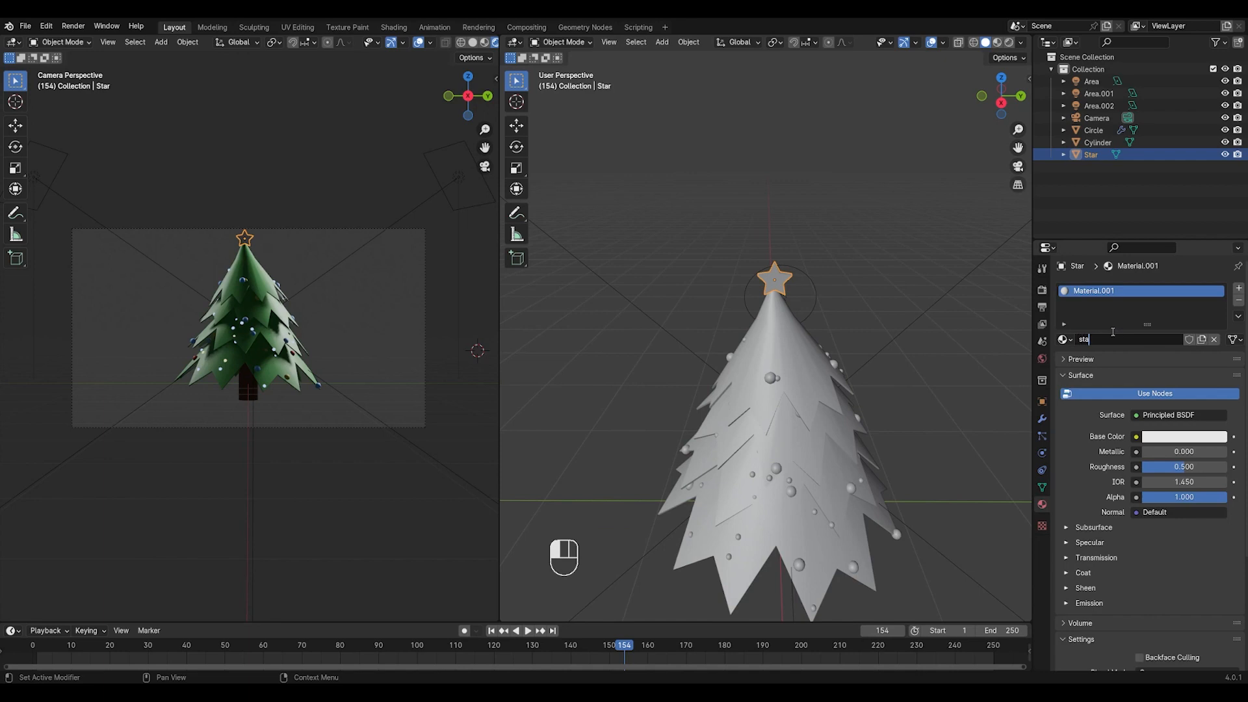
pyautogui.click(1182, 437)
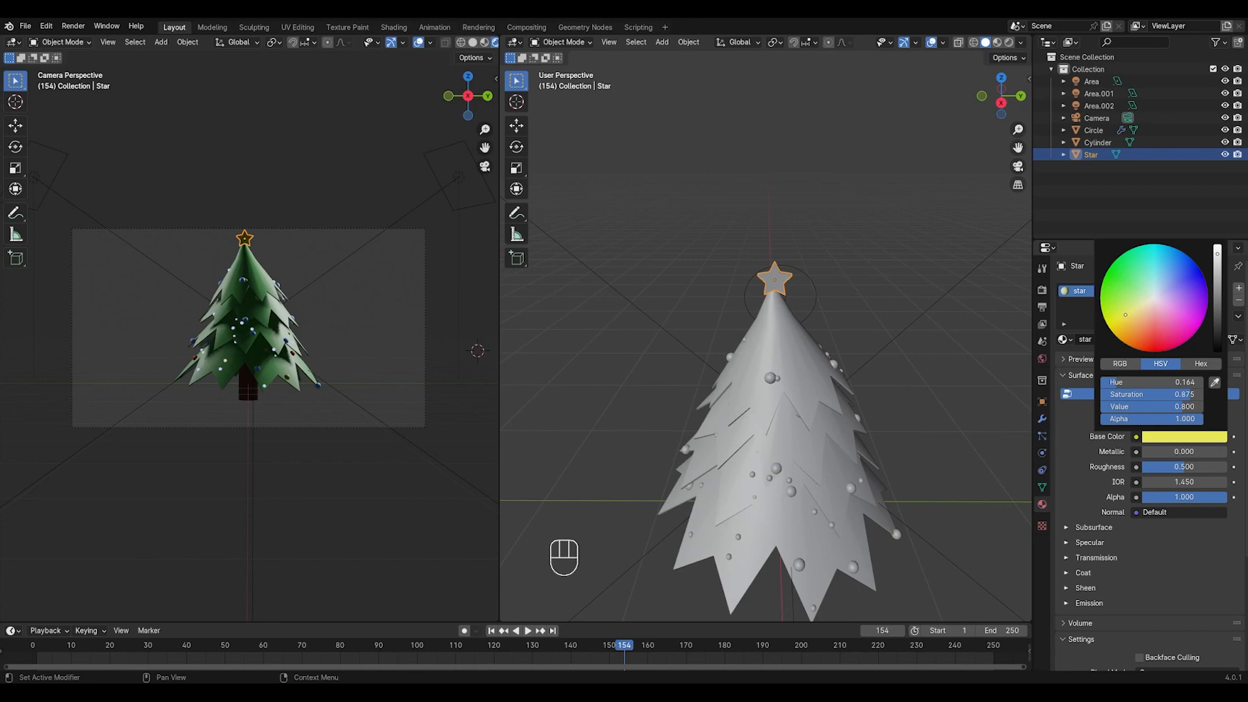
# Set the star material's emission to the same yellow with strength 3, and enable Bloom for the EEVEE render
pyautogui.scroll(-2, 1087, 576)
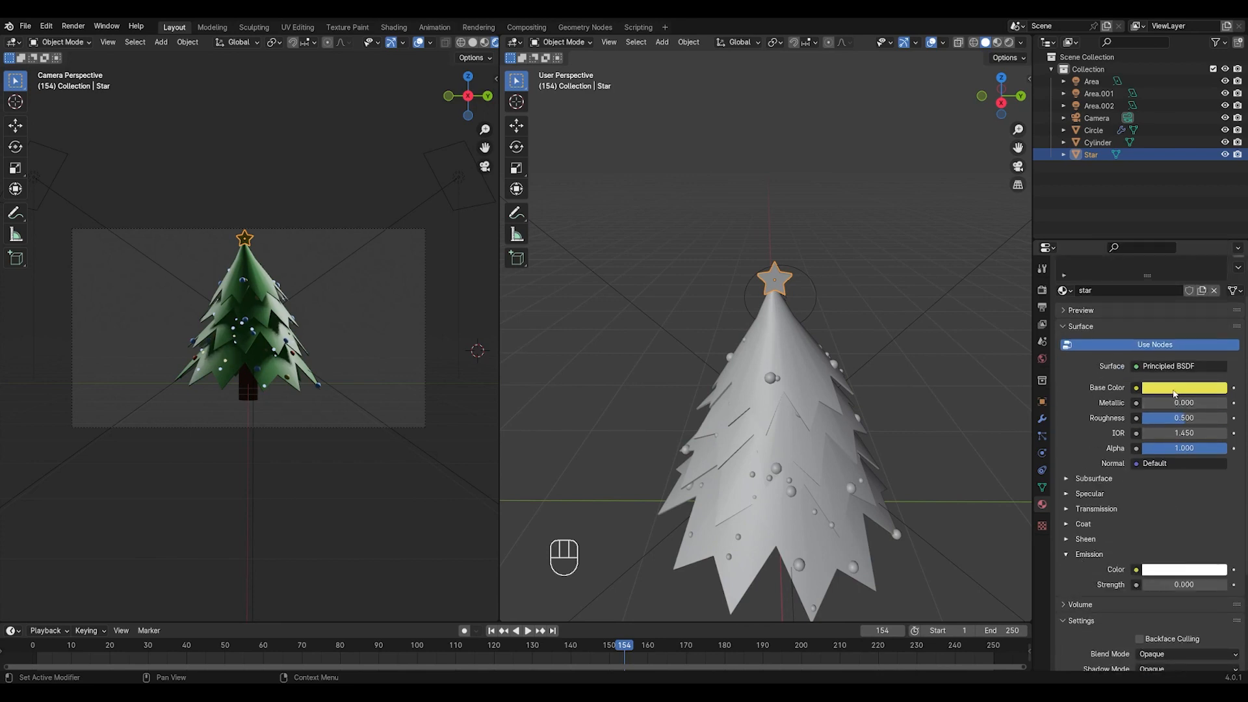
pyautogui.moveTo(1180, 576); pyautogui.dragTo(1181, 574)
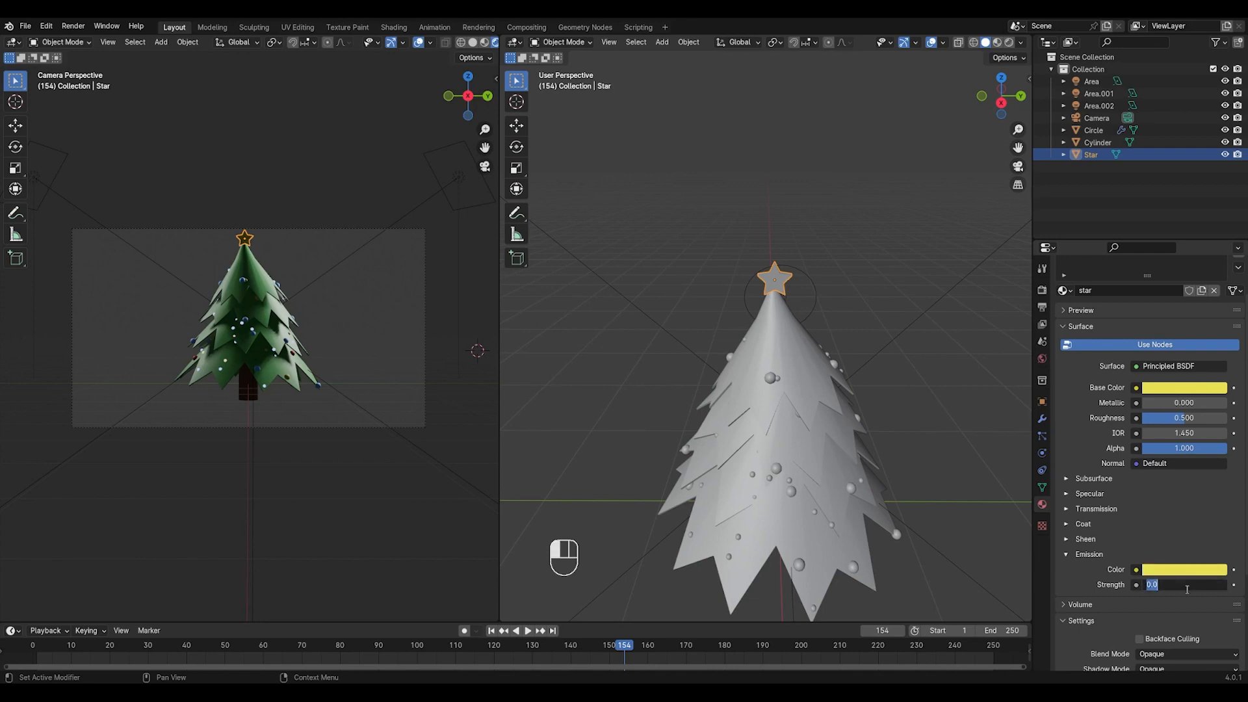
pyautogui.press('Tab')
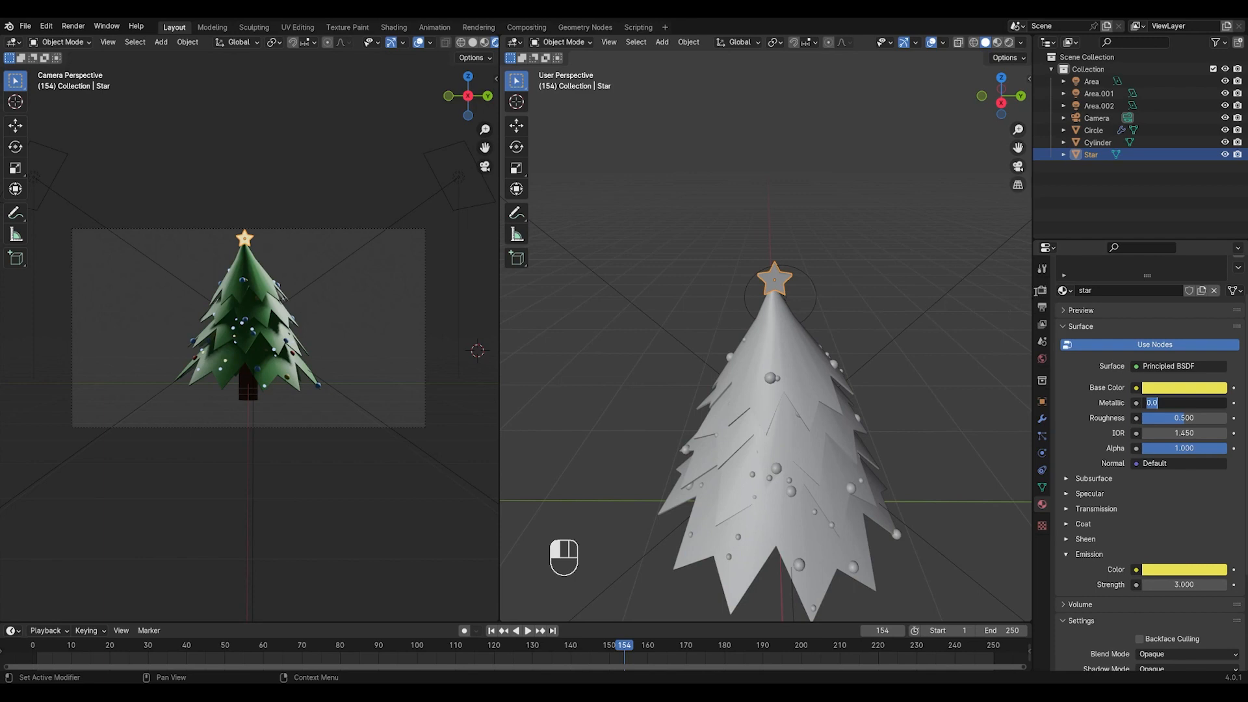
pyautogui.click(1042, 290)
pyautogui.click(1072, 390)
# Add a 2 m plane beside the tree from the top view
pyautogui.press('KP_7')
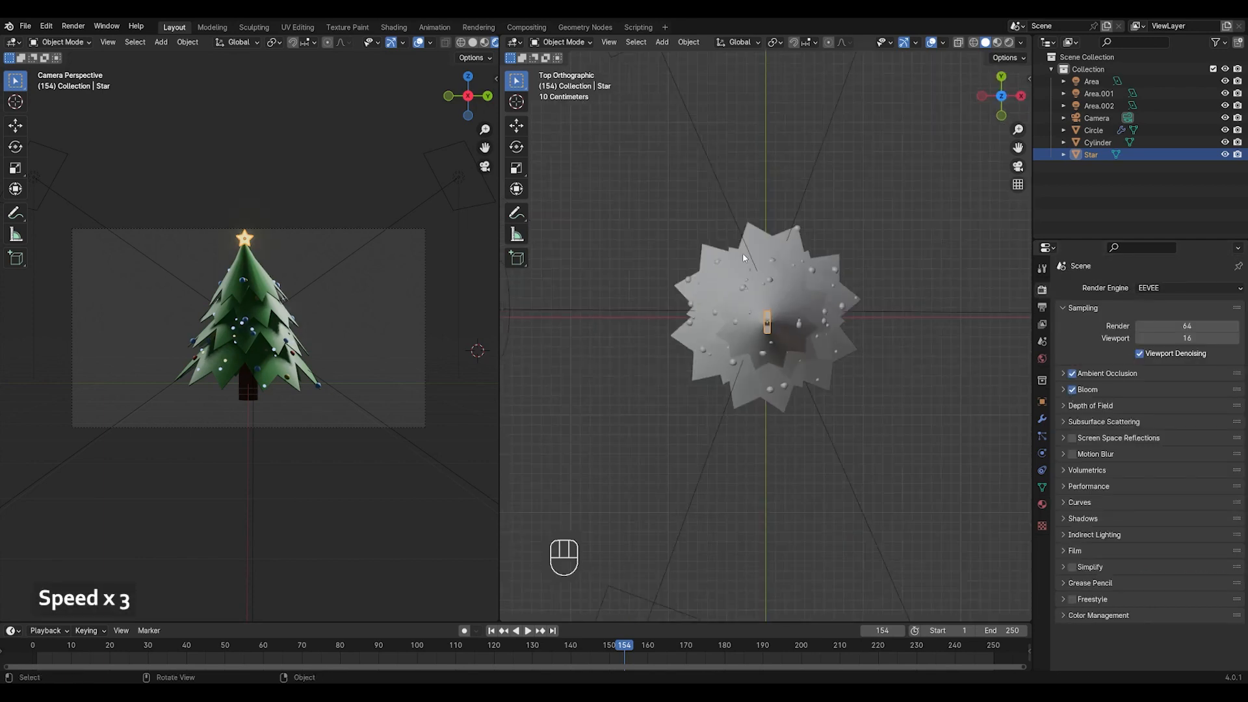
pyautogui.hotkey('shift', 'a')
pyautogui.hotkey('shift', 'a')
pyautogui.moveTo(715, 307)
pyautogui.click(800, 310)
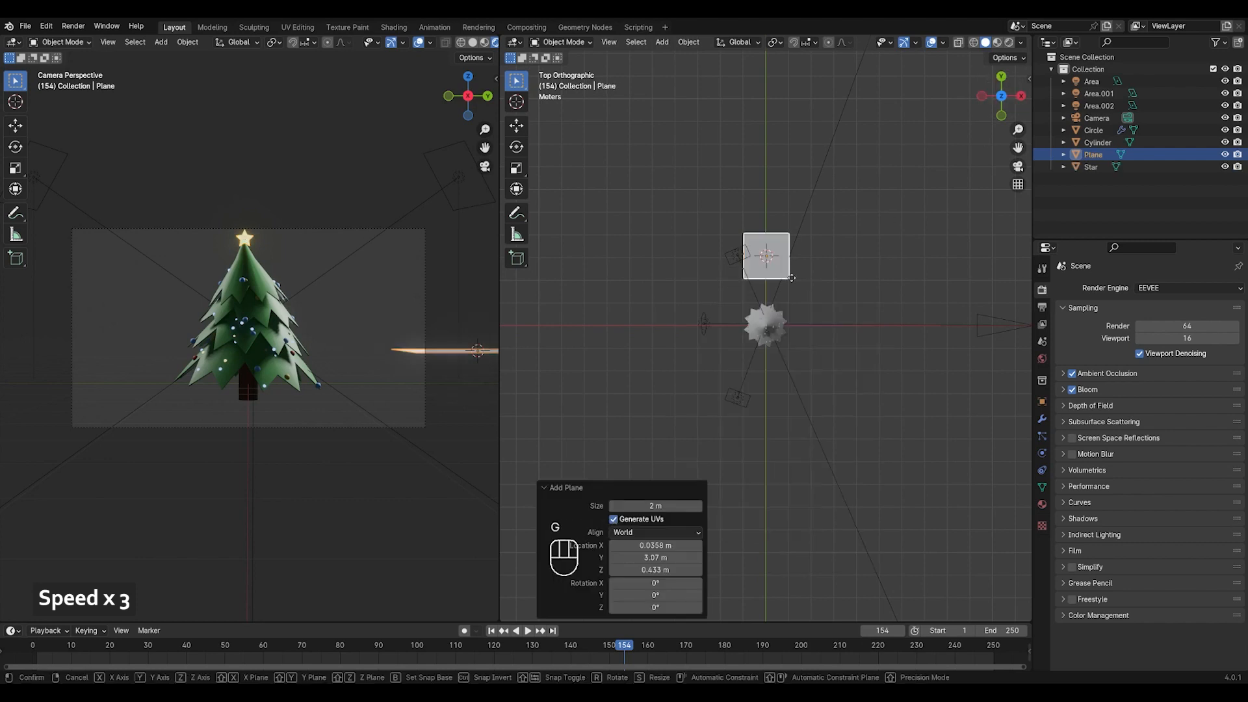
# Move the plane under the Christmas tree and scale it up about 5.34 times
pyautogui.moveTo(768, 258); pyautogui.dragTo(770, 332)
pyautogui.press('s')
pyautogui.click(994, 420)
pyautogui.moveTo(910, 403); pyautogui.dragTo(845, 351, button='middle')
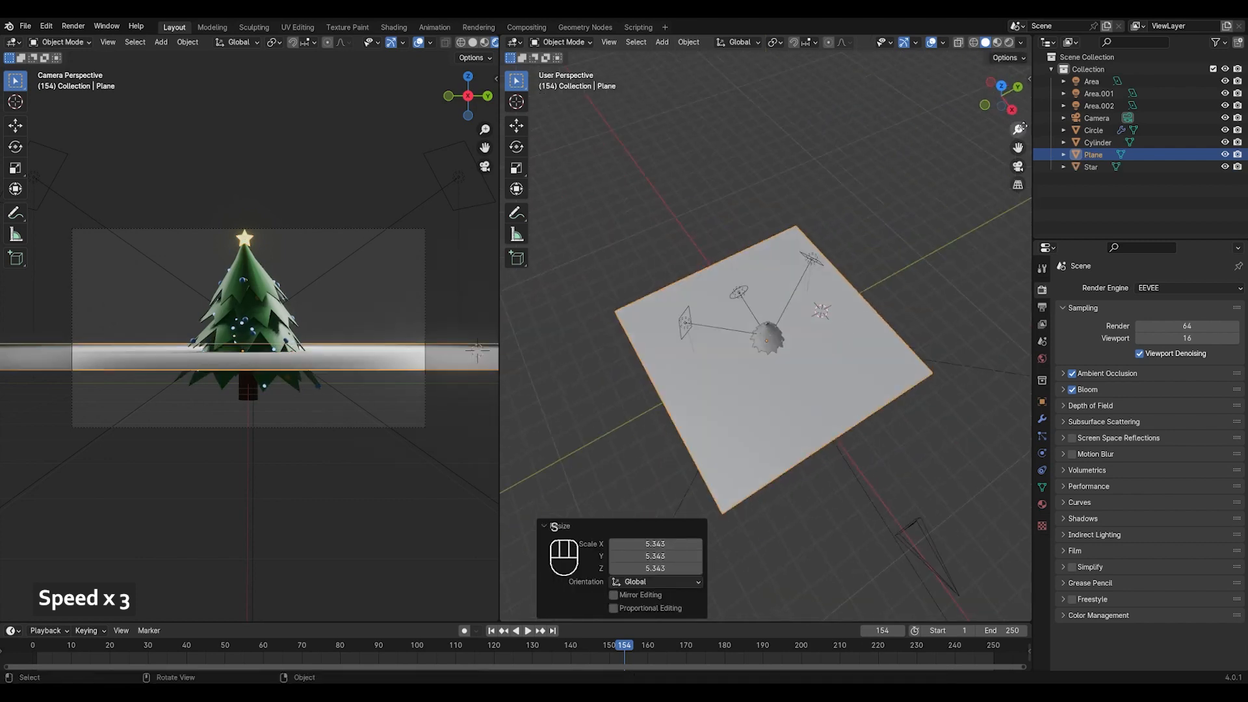
# Lower the plane about 0.65 m along Z to the base of the tree trunk
pyautogui.press('KP_3')
pyautogui.press('g')
pyautogui.press('z')
pyautogui.click(800, 354)
pyautogui.moveTo(735, 356); pyautogui.dragTo(769, 412, button='middle')
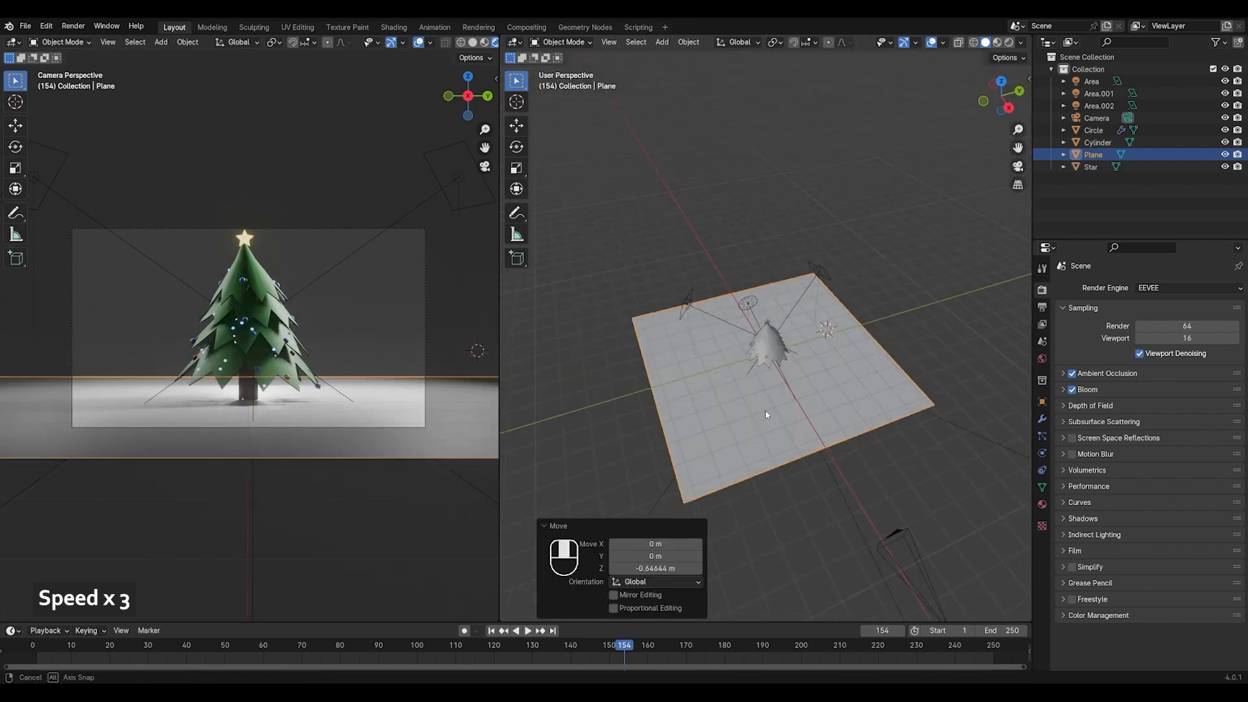
# Stretch the floor plane along the Y axis and apply its scale
pyautogui.press('s')
pyautogui.press('x')
pyautogui.rightClick(852, 354)
pyautogui.press('s')
pyautogui.press('y')
pyautogui.click(888, 353)
pyautogui.hotkey('ctrl', 'a')
pyautogui.click(848, 371)
# Extrude the plane's rear and two side edges straight up along Z to form backdrop walls
pyautogui.press('Tab')
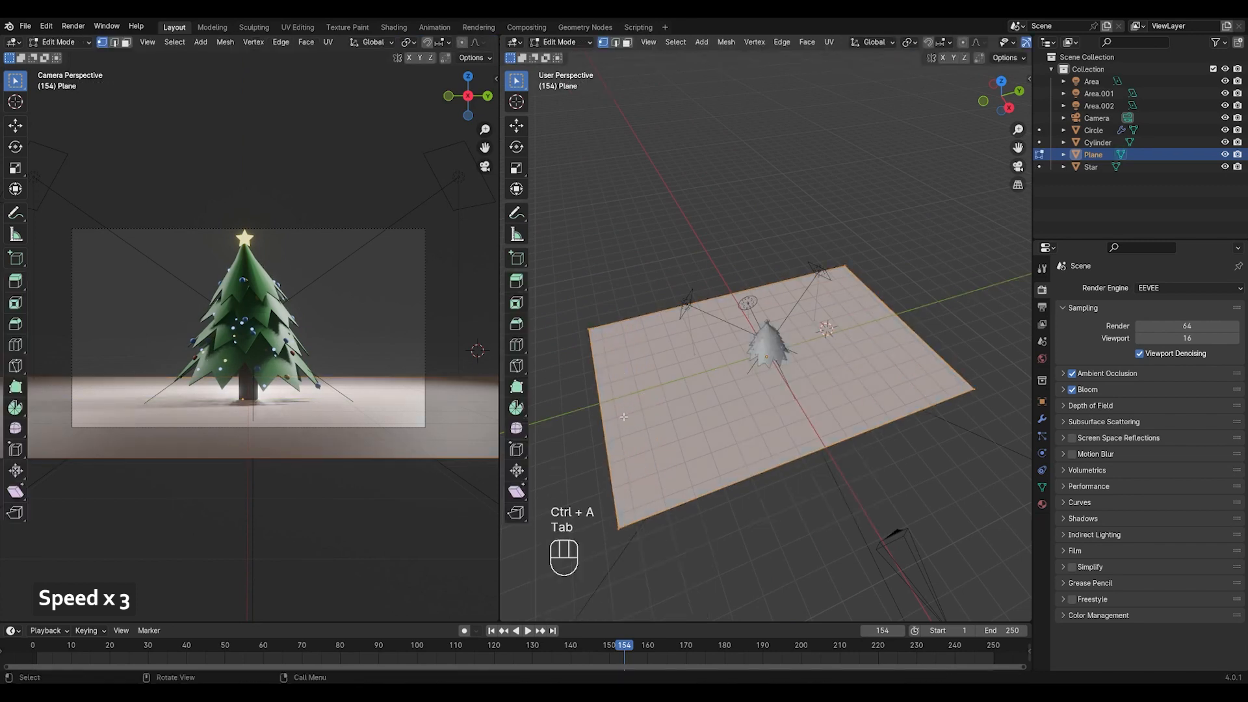
pyautogui.press('2')
pyautogui.click(1009, 108)
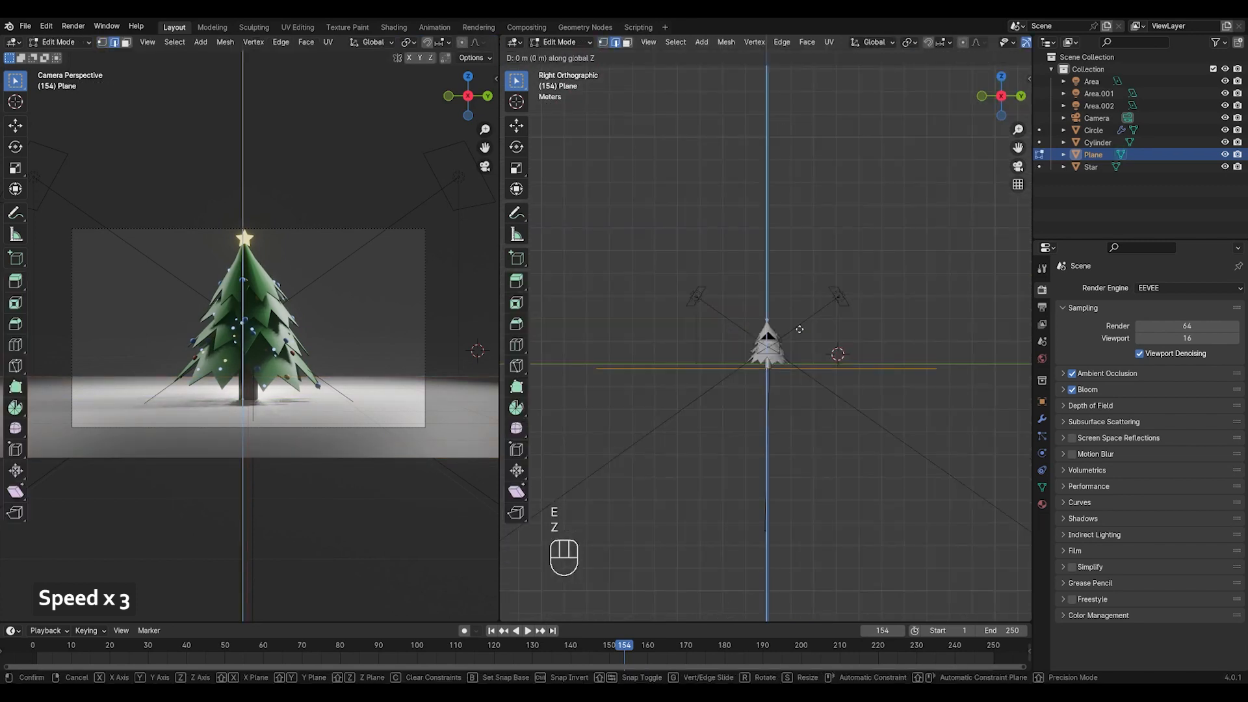
pyautogui.press('e')
pyautogui.press('z')
pyautogui.click(802, 191)
pyautogui.moveTo(802, 192); pyautogui.dragTo(845, 247, button='middle')
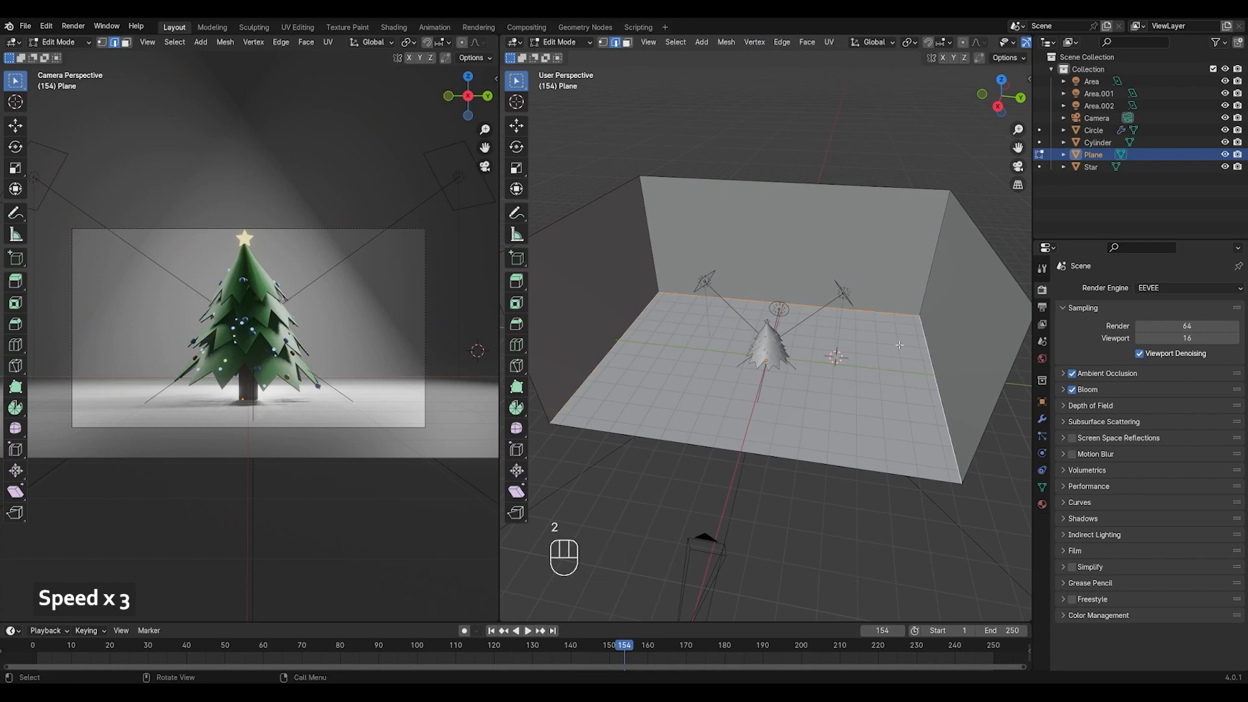
# Bevel the edges between floor and walls into a wide rounded transition, and shade the backdrop smooth
pyautogui.hotkey('ctrl', 'b')
pyautogui.click(942, 378)
pyautogui.press('Tab')
pyautogui.rightClick(864, 358)
pyautogui.click(838, 358)
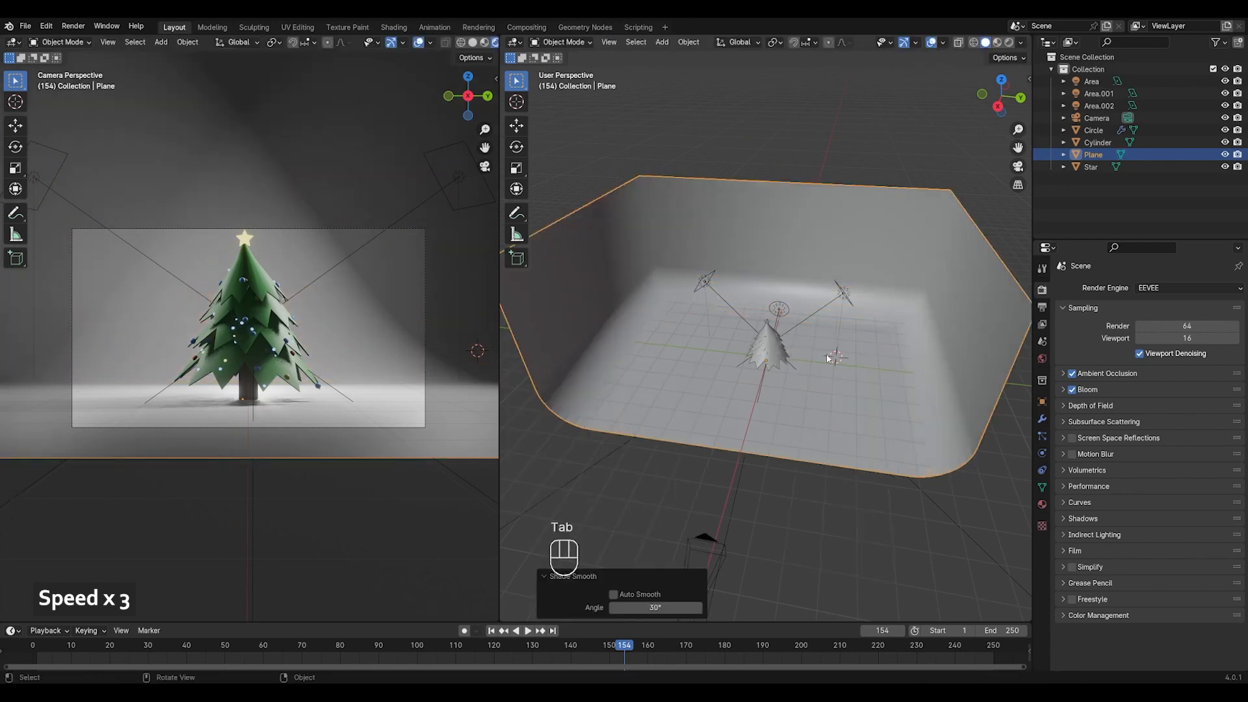
# Give the backdrop a new material named "backdrop" with a light blue base color and roughness 0.809
pyautogui.click(1043, 504)
pyautogui.click(1148, 339)
pyautogui.doubleClick(1147, 336)
pyautogui.write('backdrop')
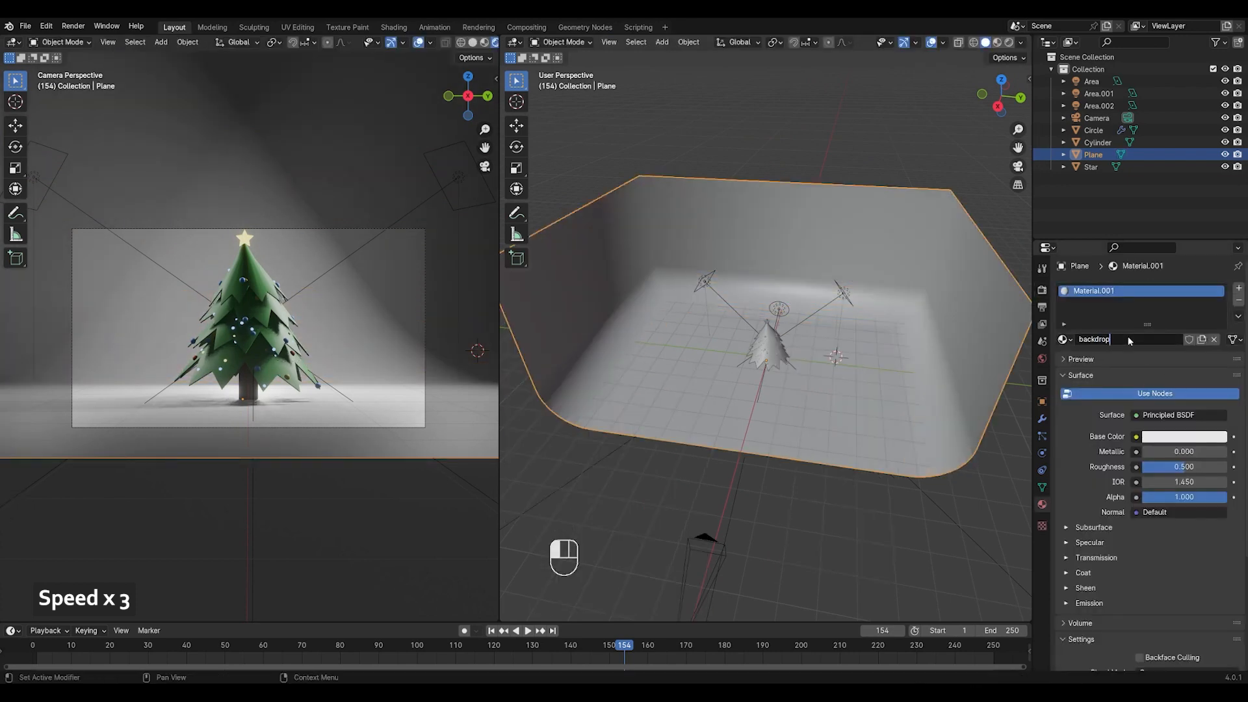
pyautogui.press('Return')
pyautogui.click(1183, 436)
pyautogui.click(1160, 287)
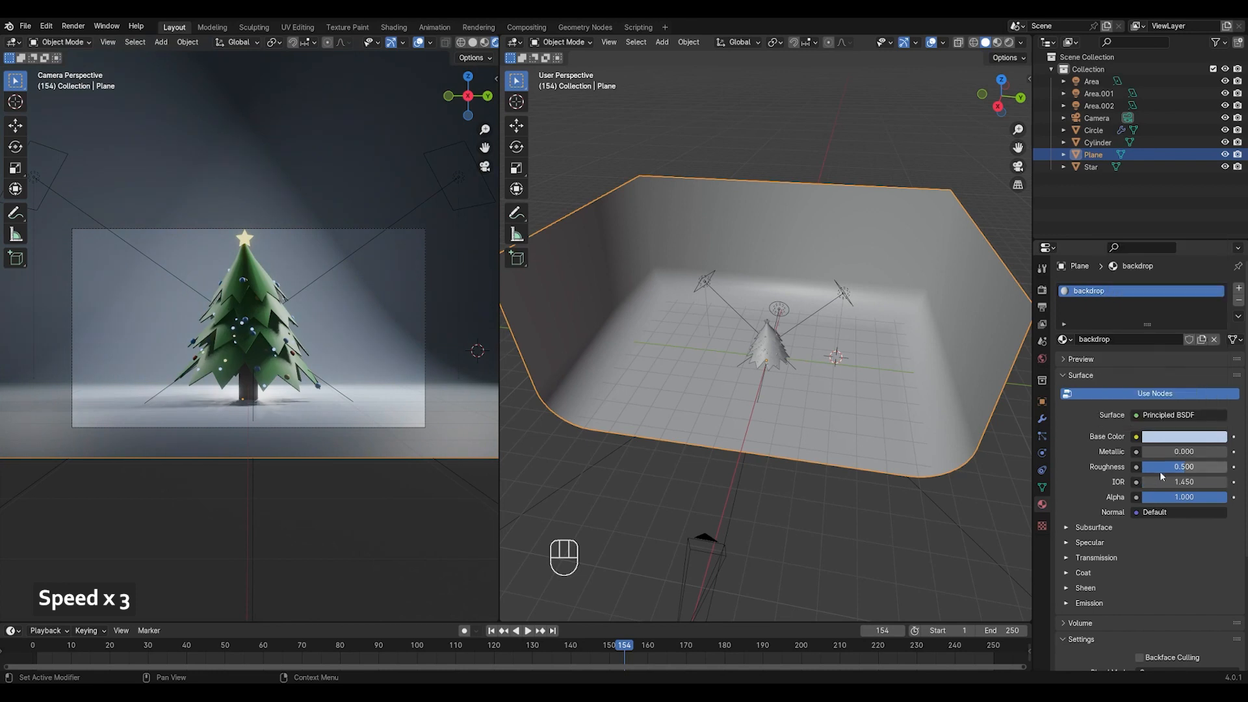
pyautogui.moveTo(1159, 467); pyautogui.dragTo(1185, 467)
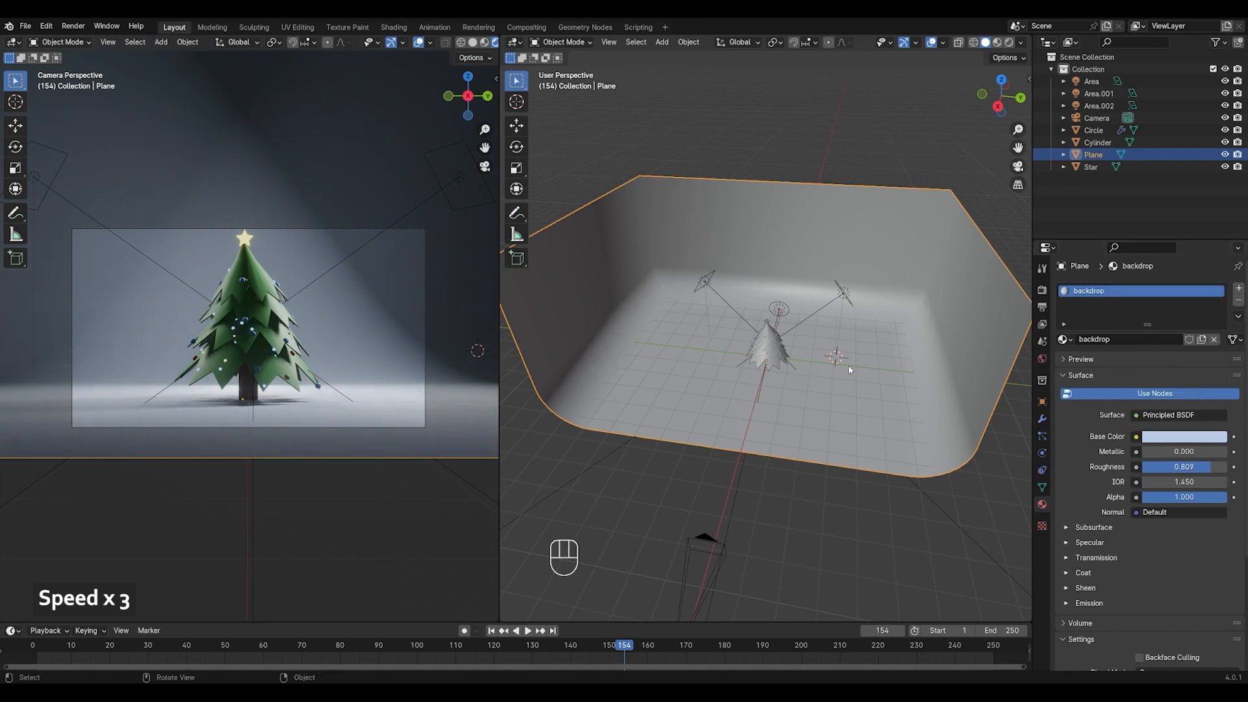
pyautogui.scroll(2, 437, 393)
pyautogui.scroll(-1, 805, 390)
pyautogui.click(998, 107)
pyautogui.scroll(7, 867, 377)
pyautogui.click(901, 474)
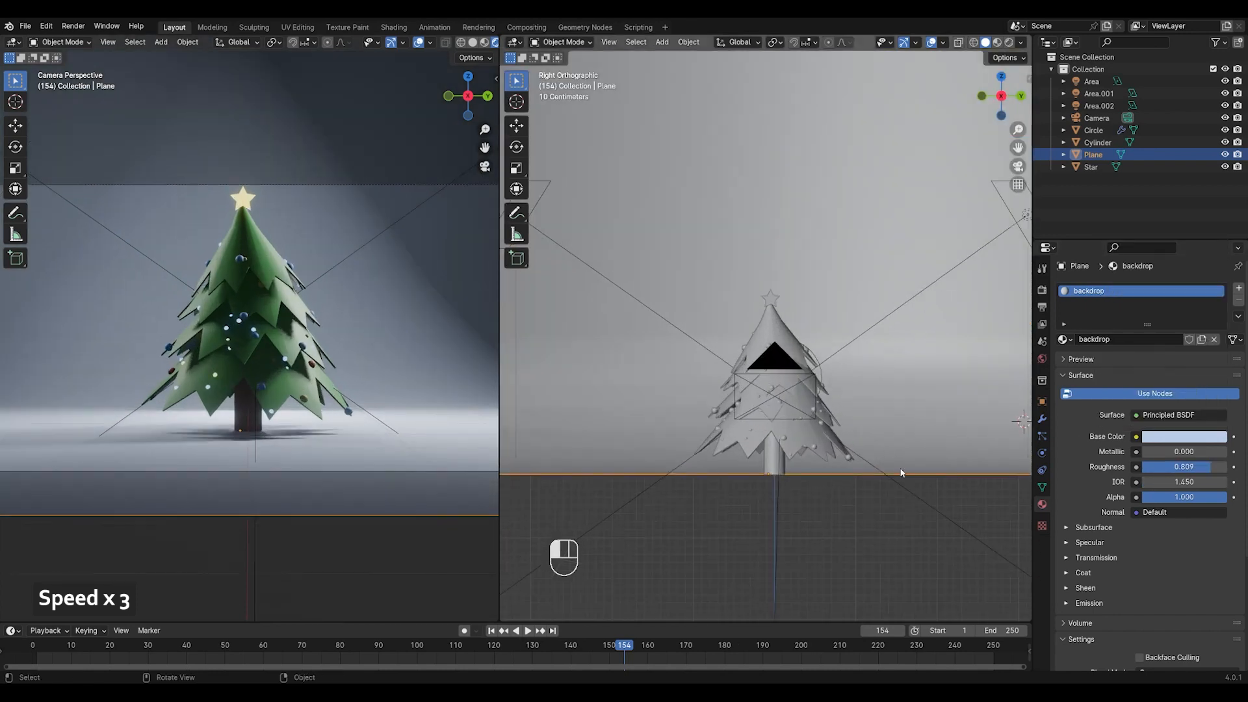
pyautogui.press('g')
pyautogui.rightClick(902, 473)
# Set the power of the area light named Area to 200 W
pyautogui.scroll(-2, 865, 364)
pyautogui.moveTo(814, 286); pyautogui.dragTo(845, 341, button='middle')
pyautogui.scroll(-2, 845, 325)
pyautogui.click(850, 265)
pyautogui.click(1171, 371)
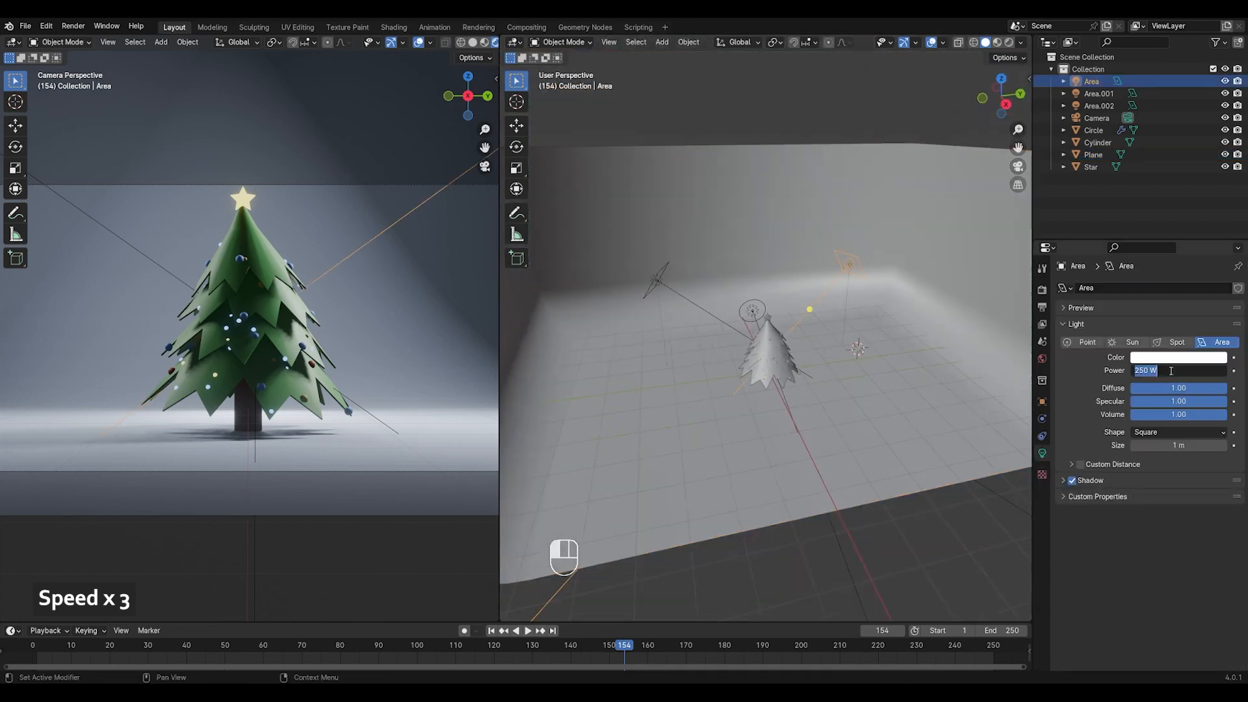
pyautogui.write('200')
pyautogui.press('Return')
# From the top view, shift the 200 W area light about 1.44 m along X, rotate it toward the tree, and nudge it further along X
pyautogui.click(661, 281)
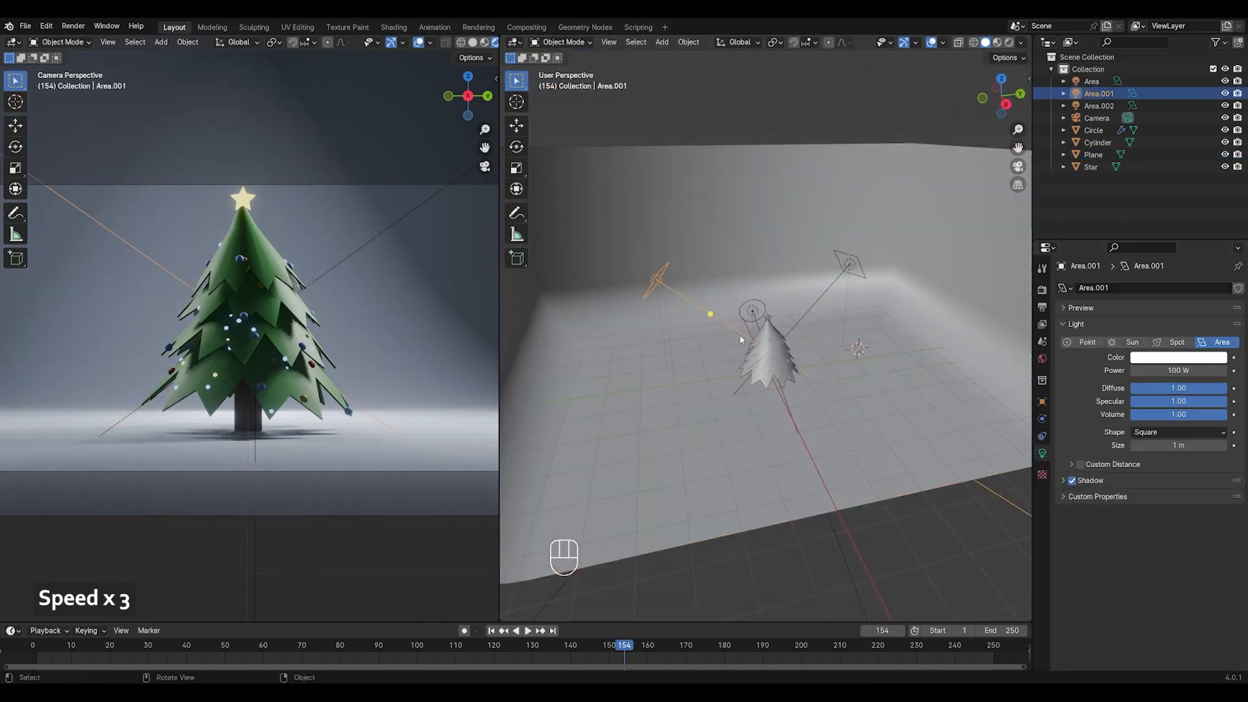
pyautogui.click(1001, 79)
pyautogui.click(725, 221)
pyautogui.press('g')
pyautogui.click(793, 227)
pyautogui.press('r')
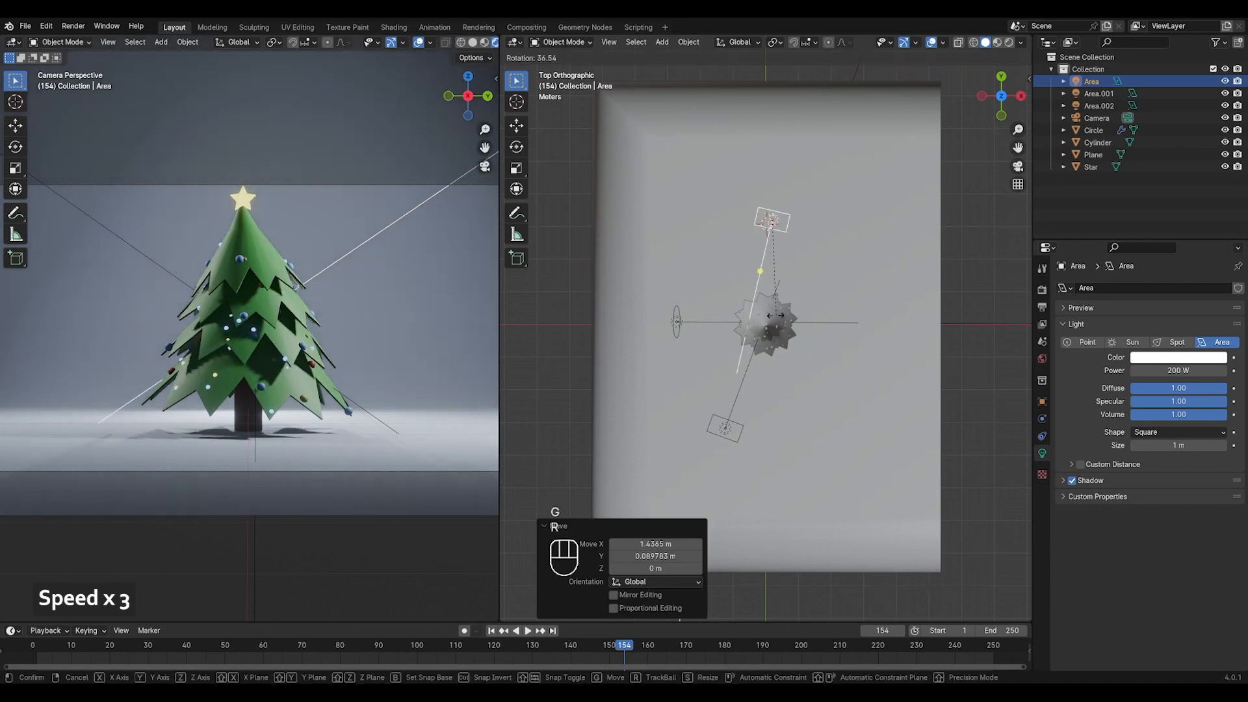
pyautogui.click(788, 242)
pyautogui.press('g')
pyautogui.click(814, 251)
# Move the Area.001 light about 0.12 m along X in the top view
pyautogui.click(727, 428)
pyautogui.press('g')
pyautogui.click(737, 430)
pyautogui.scroll(-2, 848, 394)
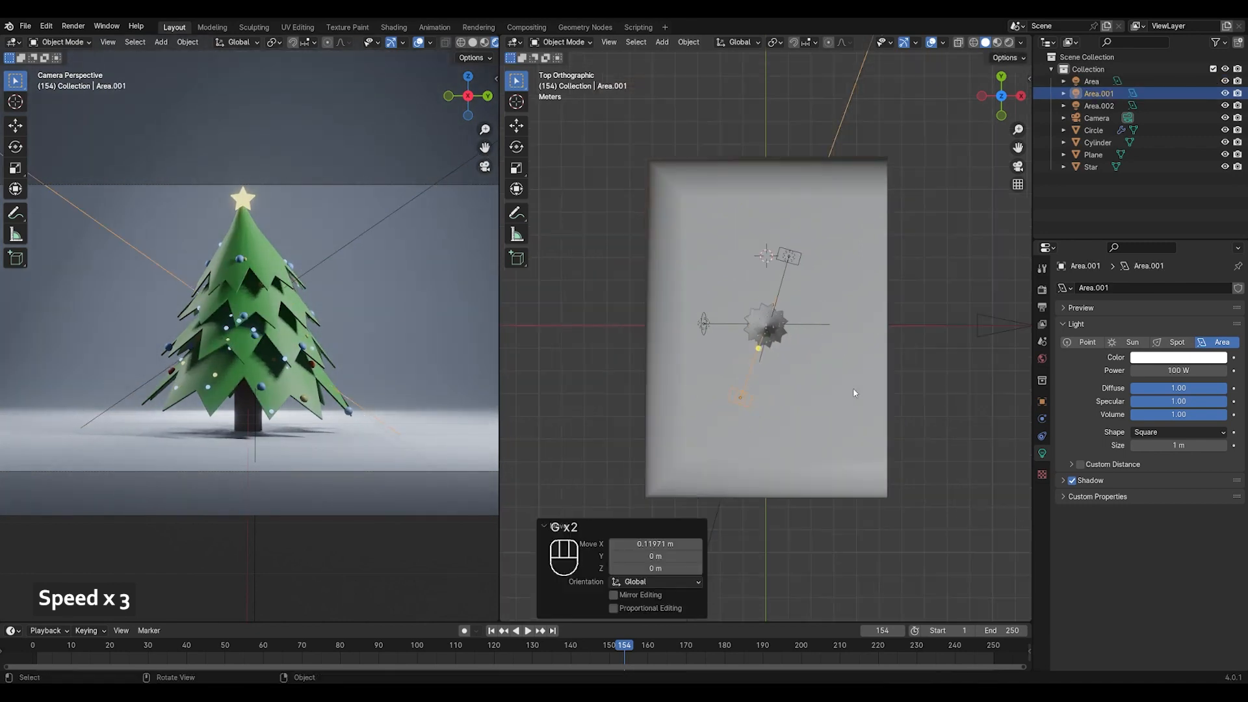
# Save the file and render the current frame
pyautogui.hotkey('ctrl', 's')
pyautogui.moveTo(831, 424); pyautogui.dragTo(759, 358, button='middle')
pyautogui.click(1015, 105)
pyautogui.press('F12')
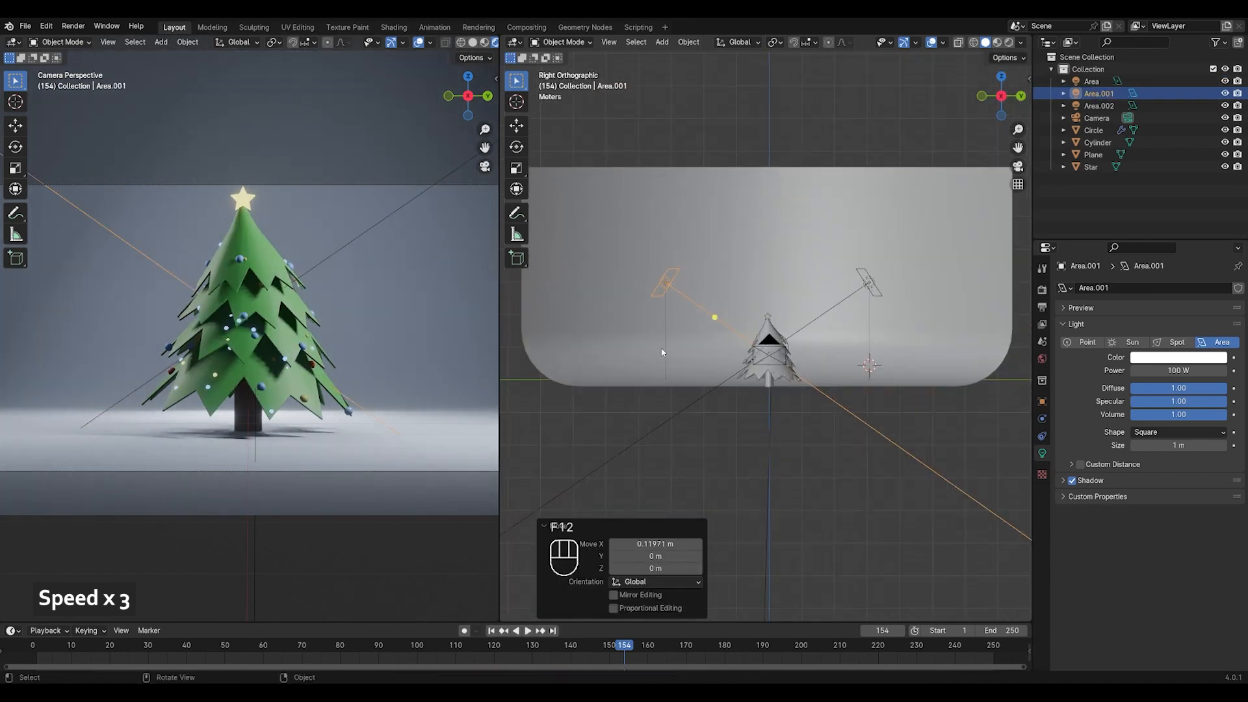